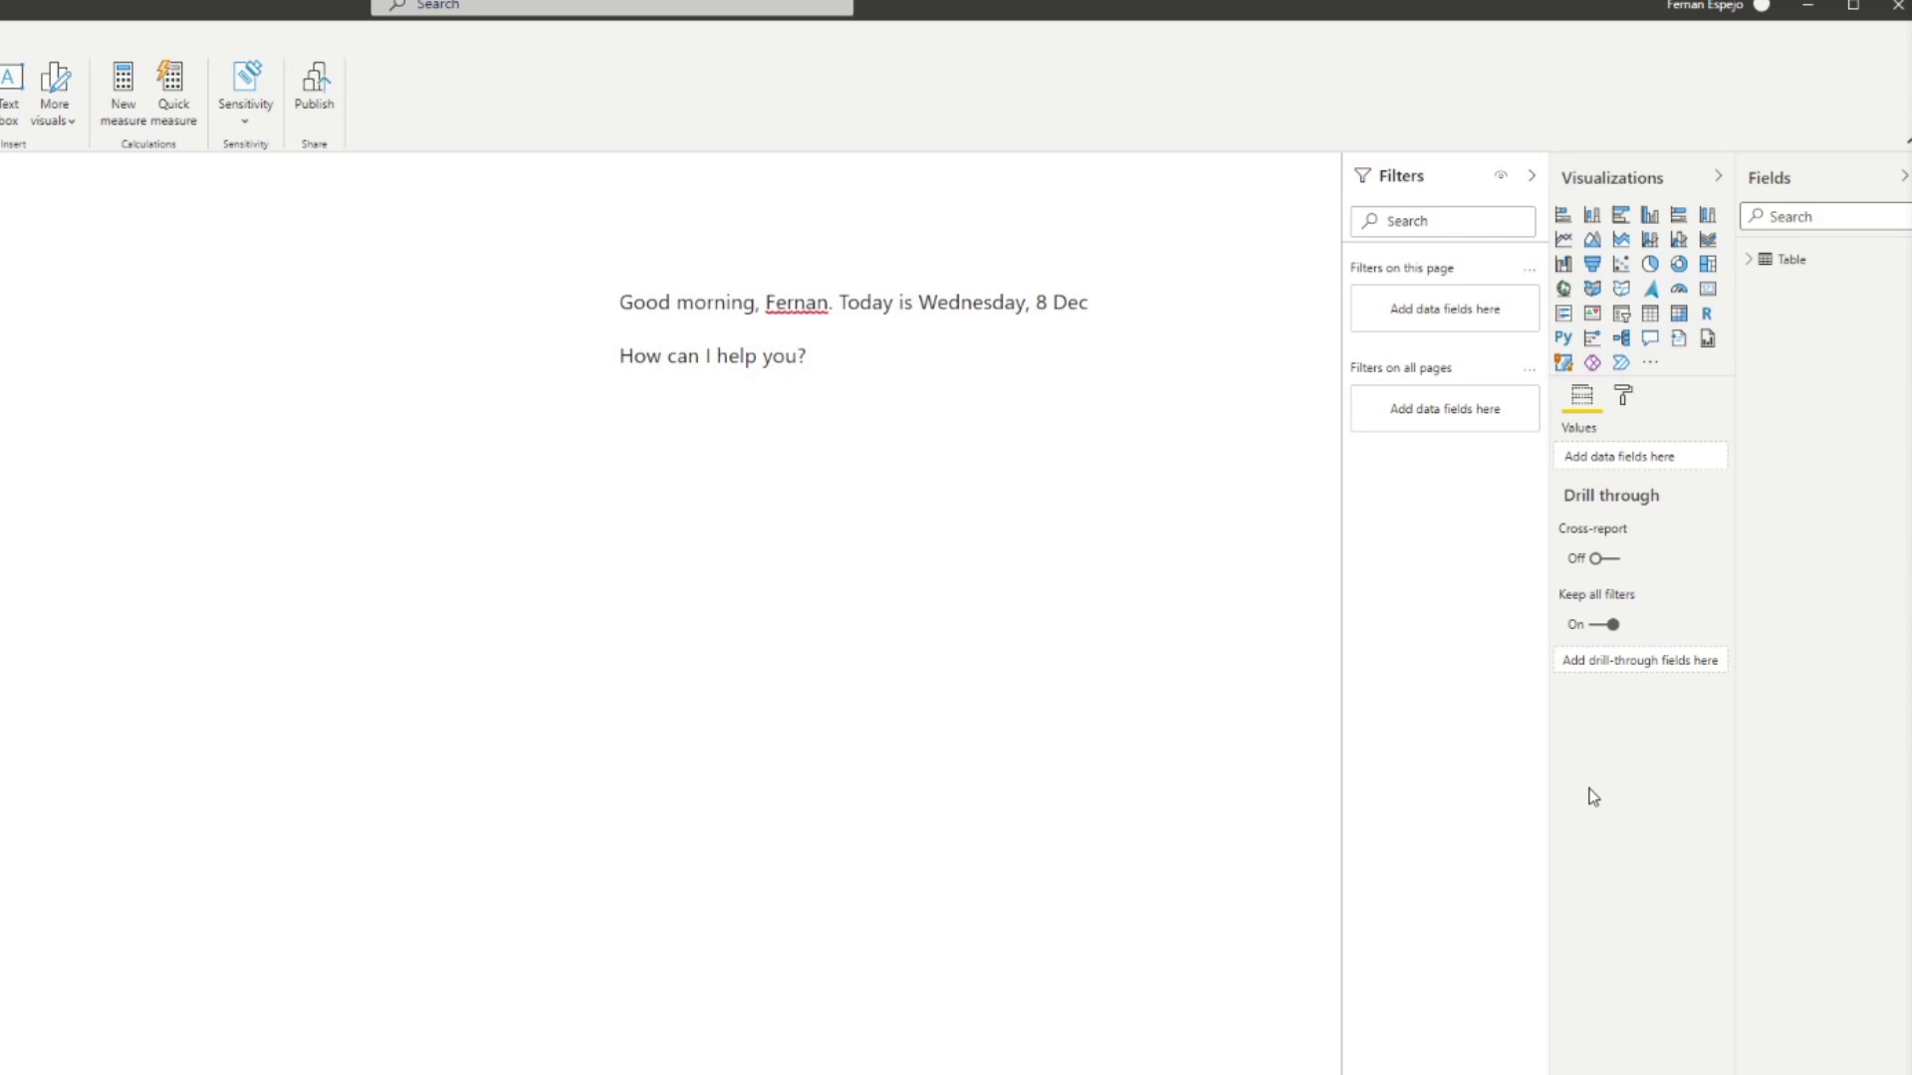
In the greeting text box, change 'morning' to 'evening', 'Wednesday' to 'Thursday' and day 8 to 9.
{"action": "left_click", "coordinate": [745, 360]}
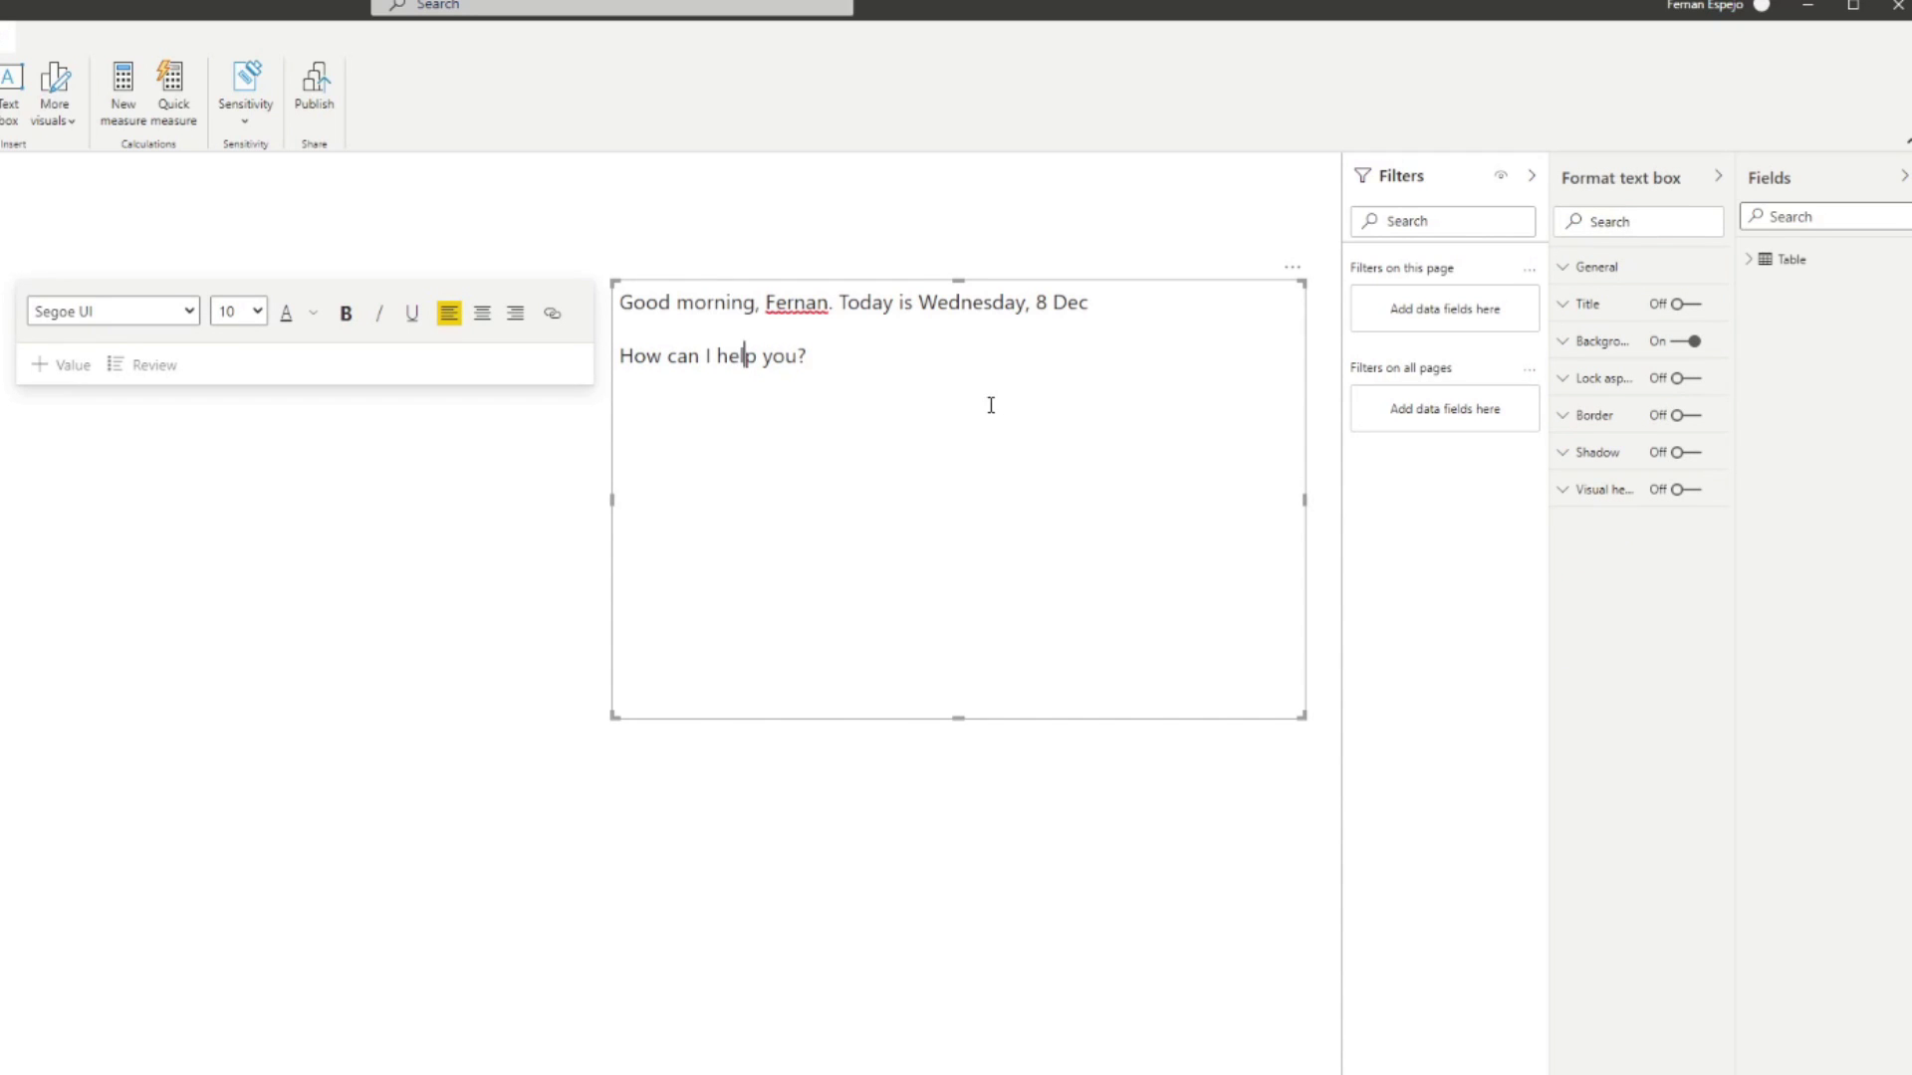
{"action": "double_click", "coordinate": [706, 299]}
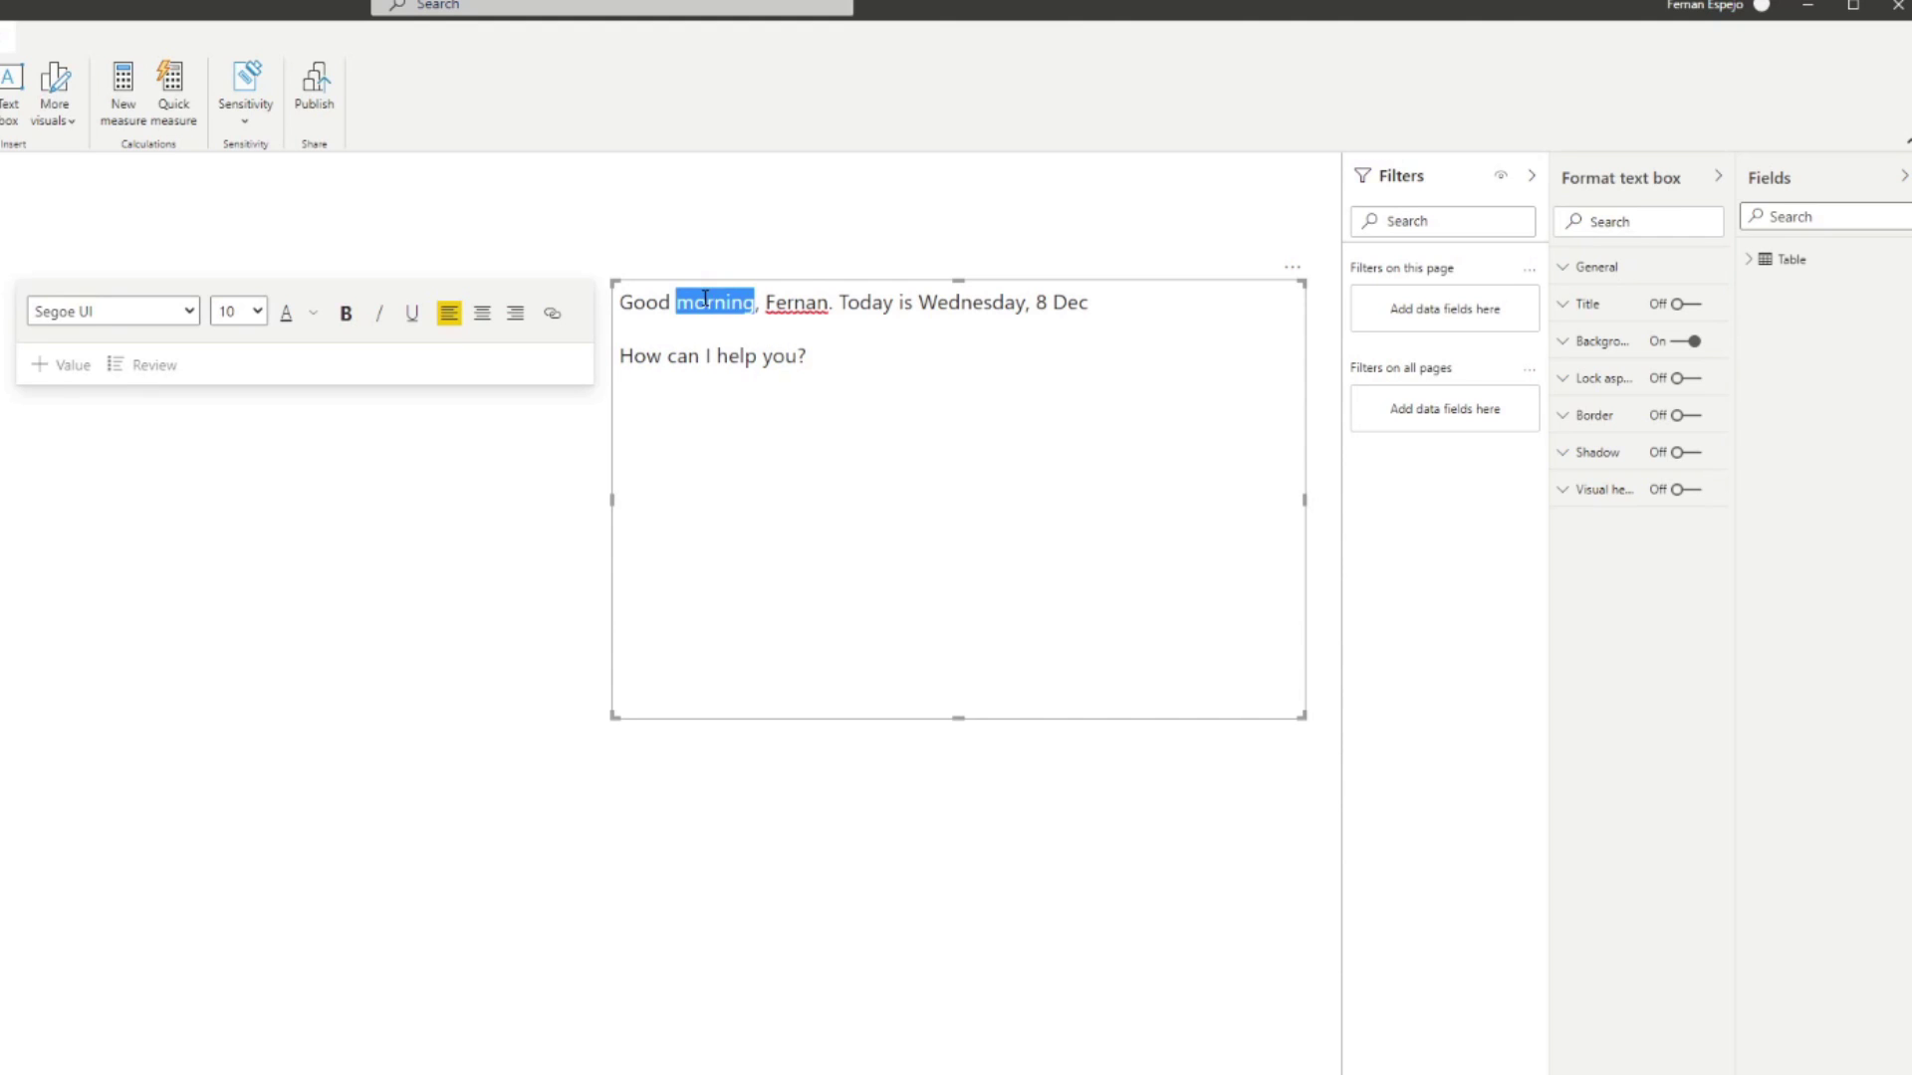
{"action": "type", "text": "evening"}
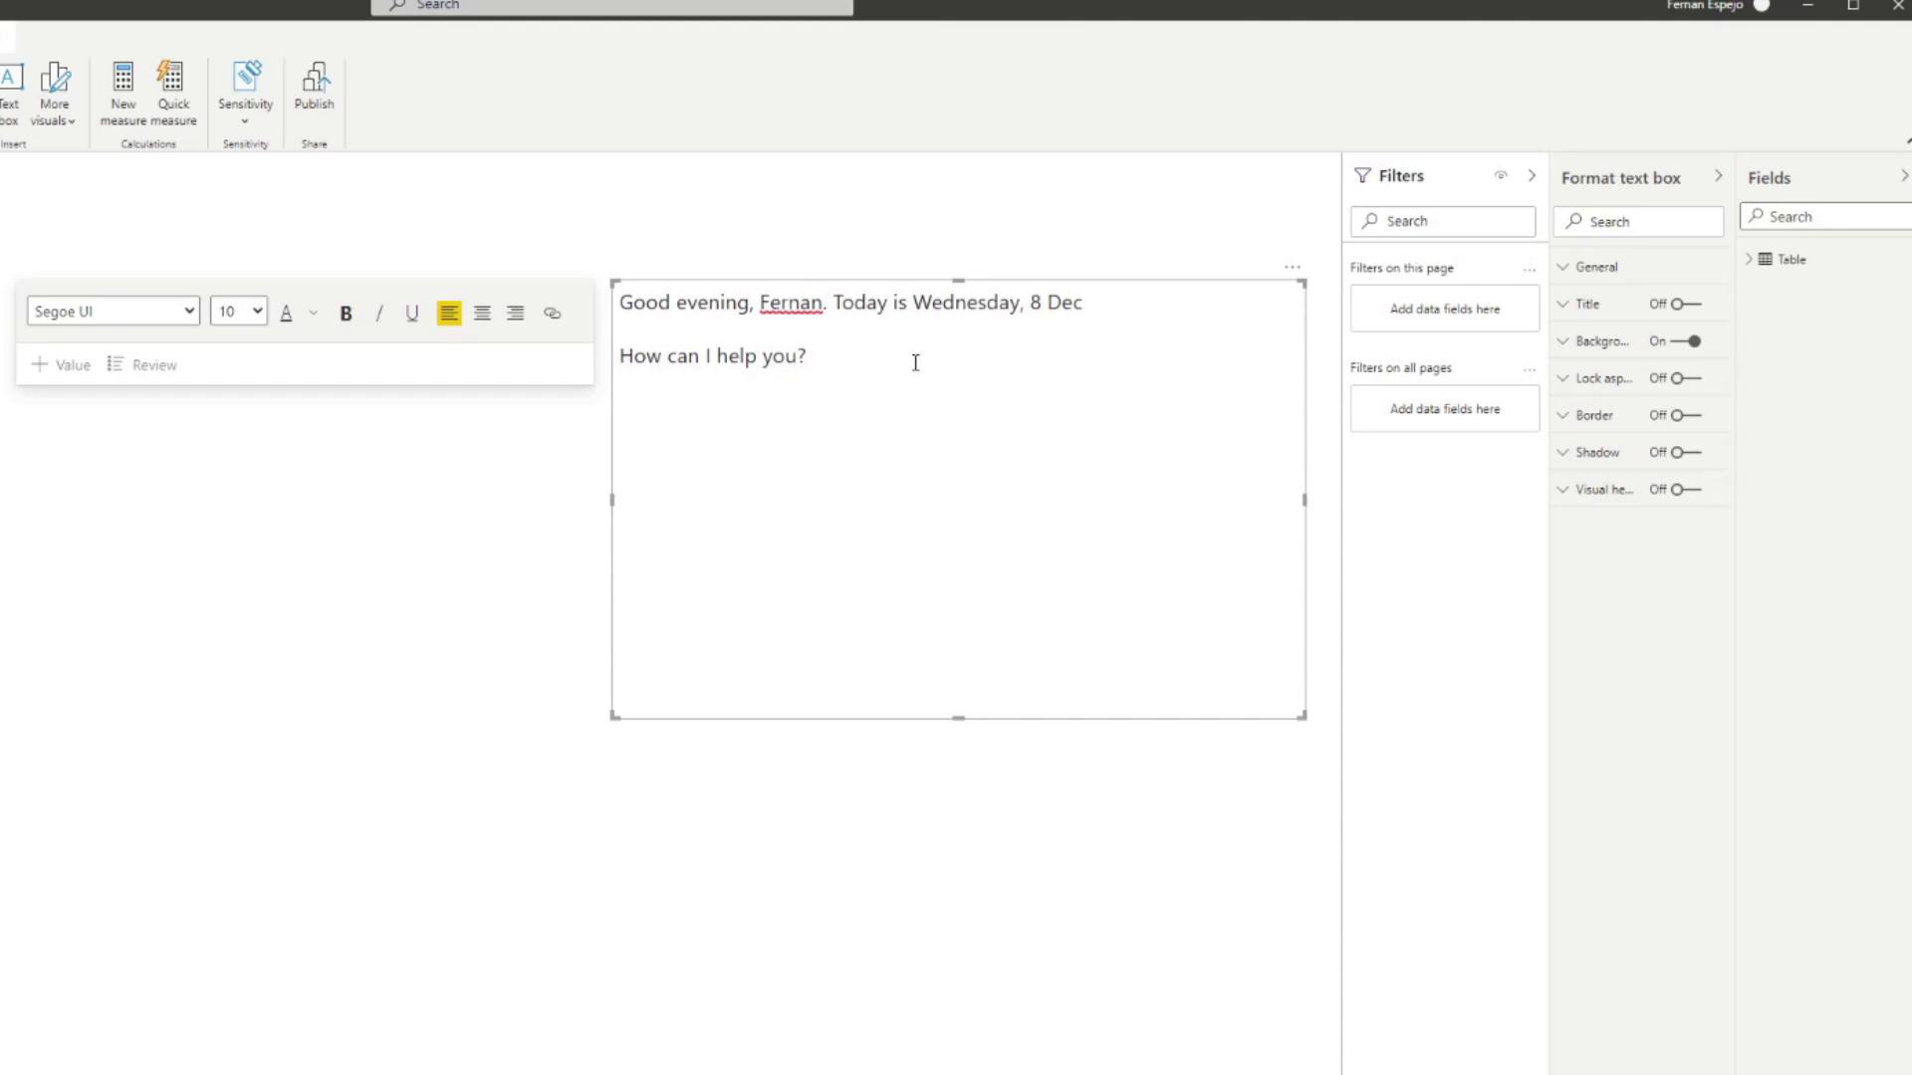
{"action": "double_click", "coordinate": [991, 309]}
{"action": "type", "text": "Thurs"}
{"action": "key", "text": "BackSpace"}
{"action": "key", "text": "BackSpace"}
{"action": "type", "text": "r"}
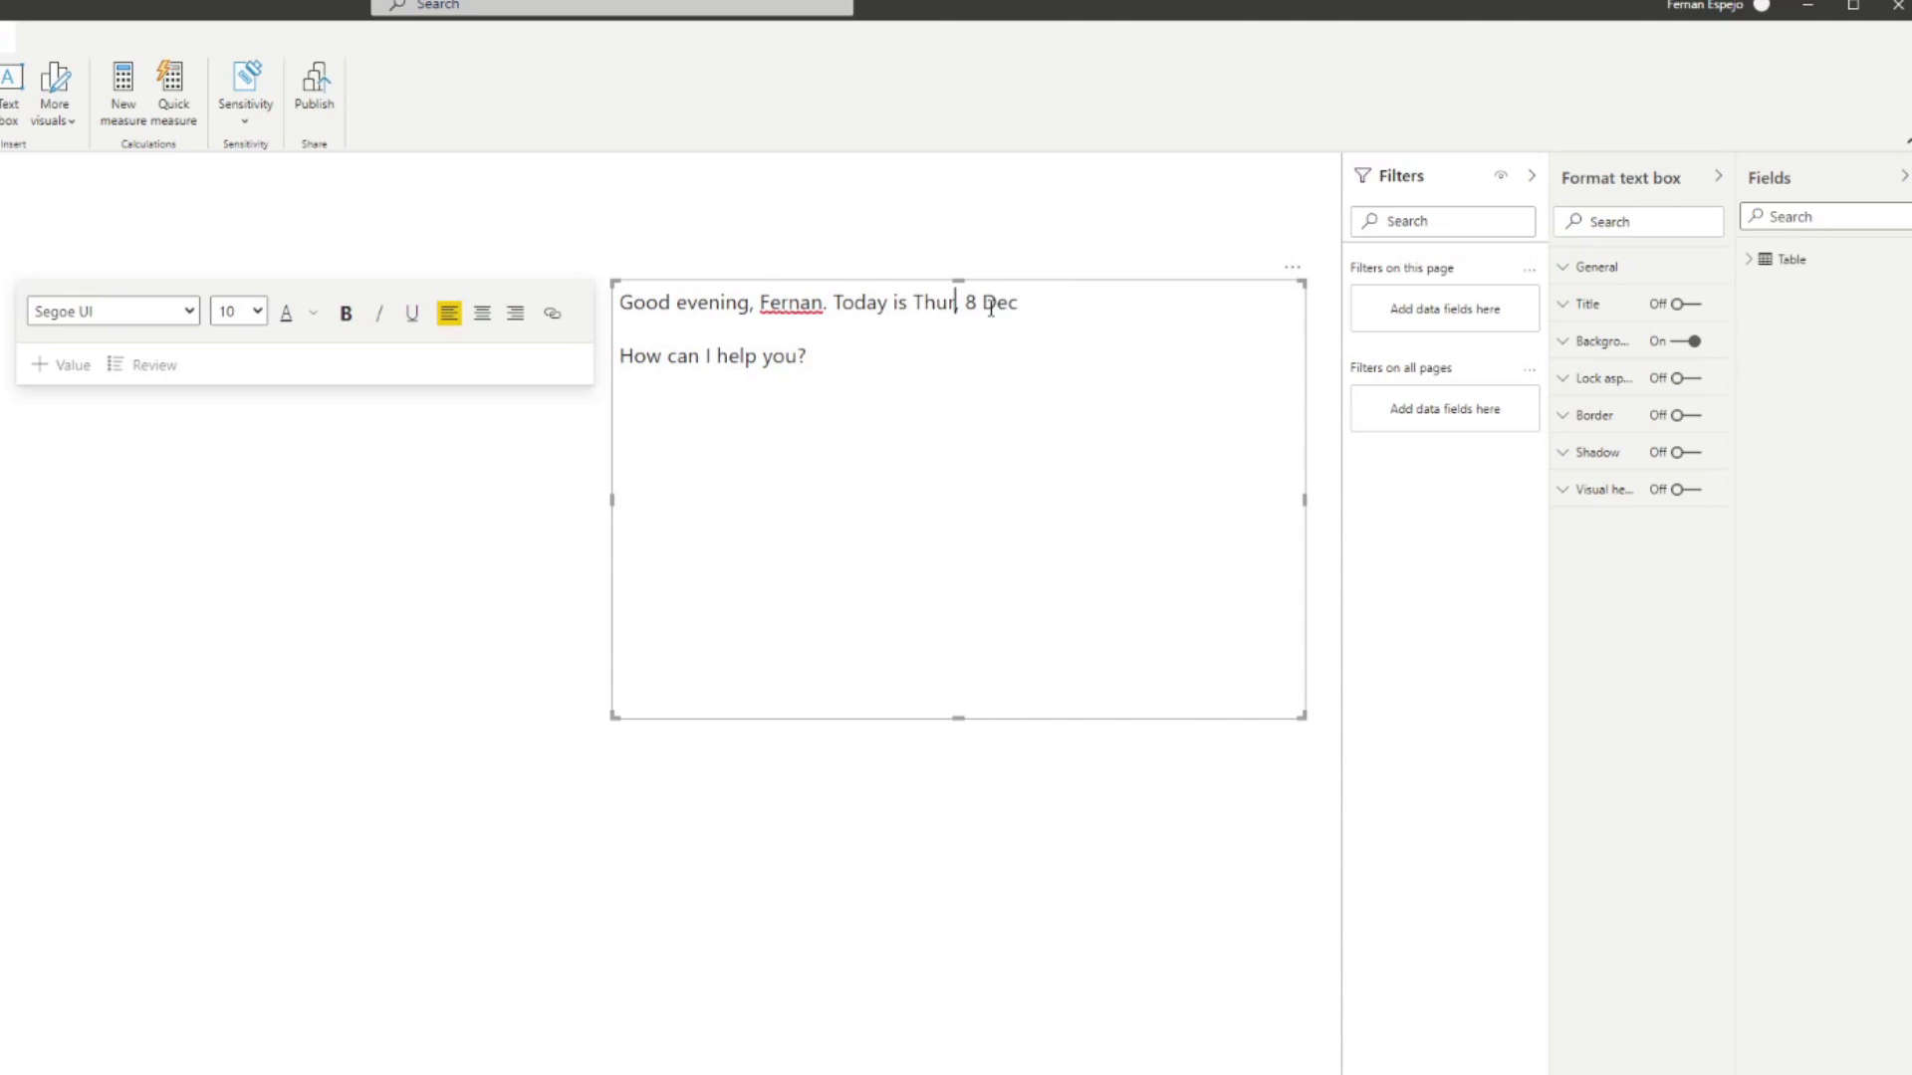
{"action": "type", "text": "sday"}
{"action": "left_click", "coordinate": [1012, 304]}
{"action": "key", "text": "Delete"}
{"action": "type", "text": "9"}
Highlight the 'Good evening' greeting, the user's name and the date part of the sentence.
{"action": "left_click_drag", "start_coordinate": [750, 301], "coordinate": [623, 296]}
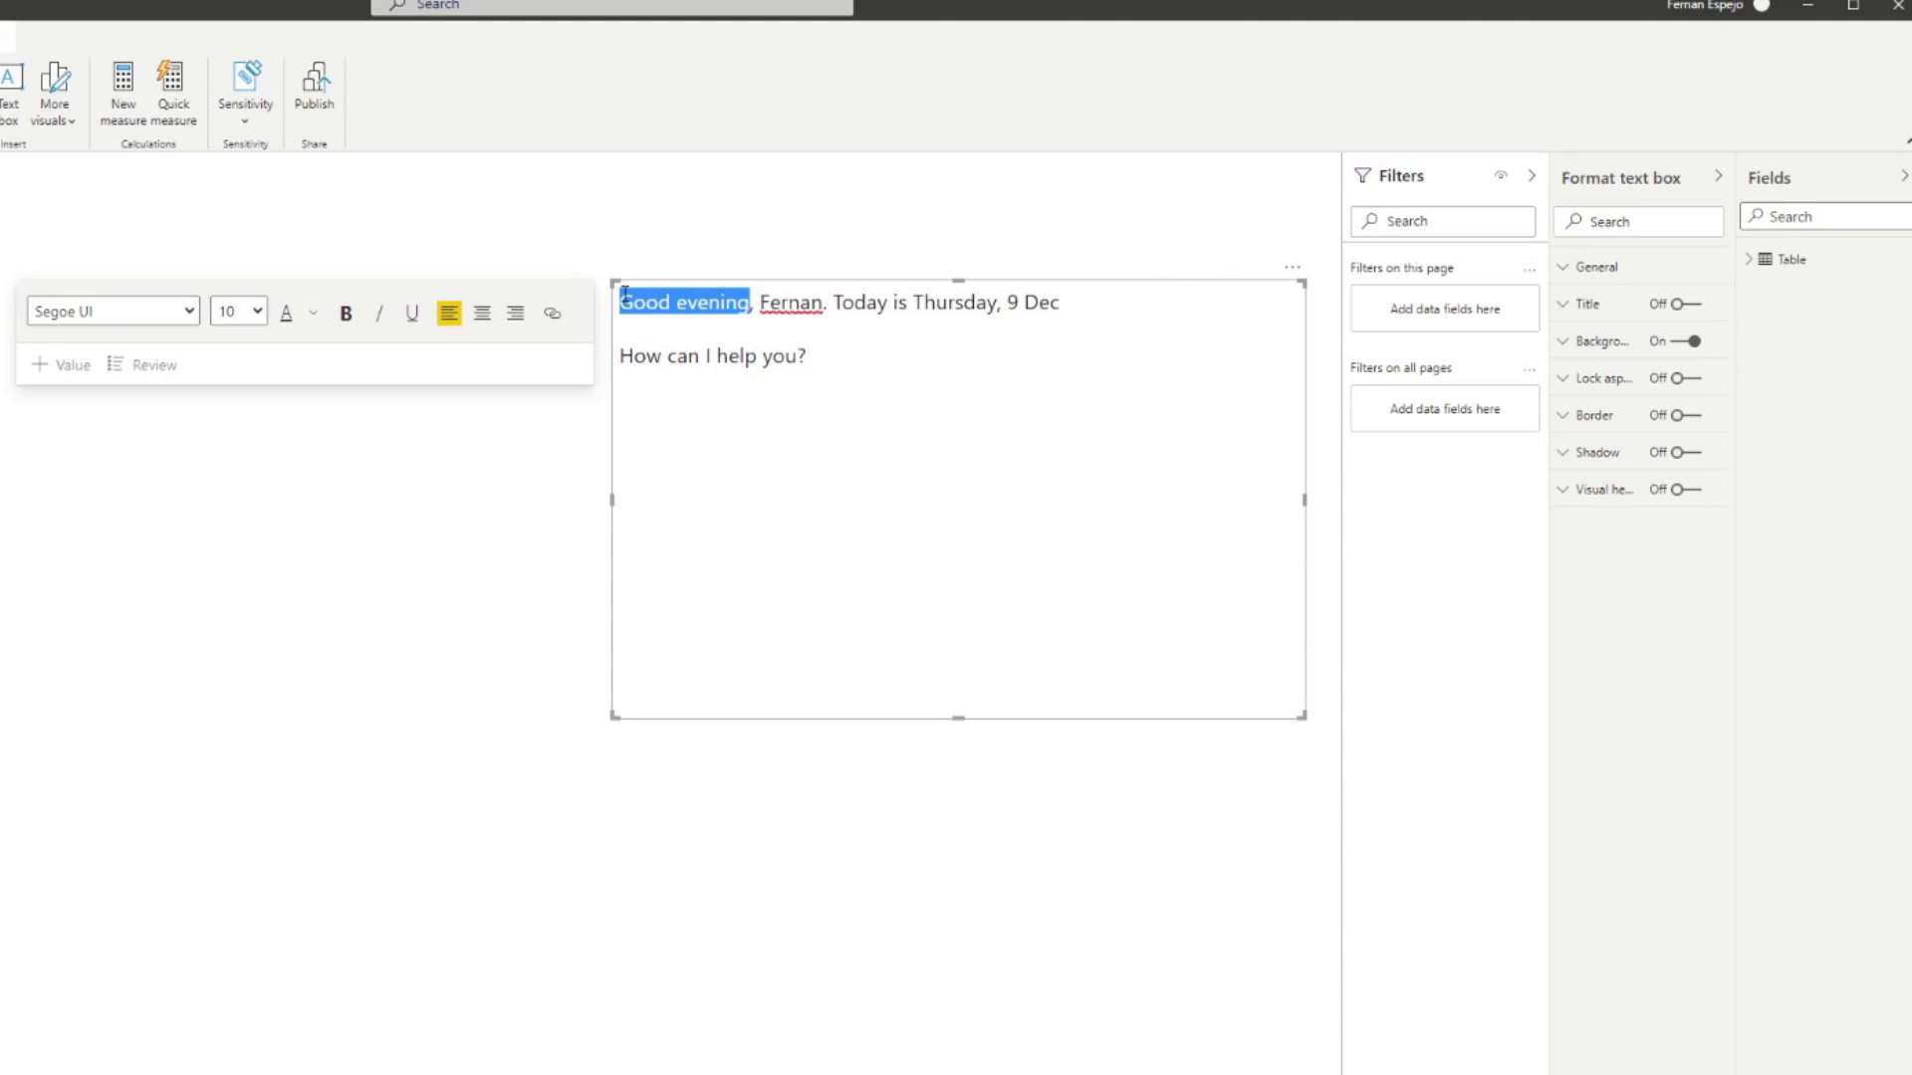
{"action": "double_click", "coordinate": [801, 296]}
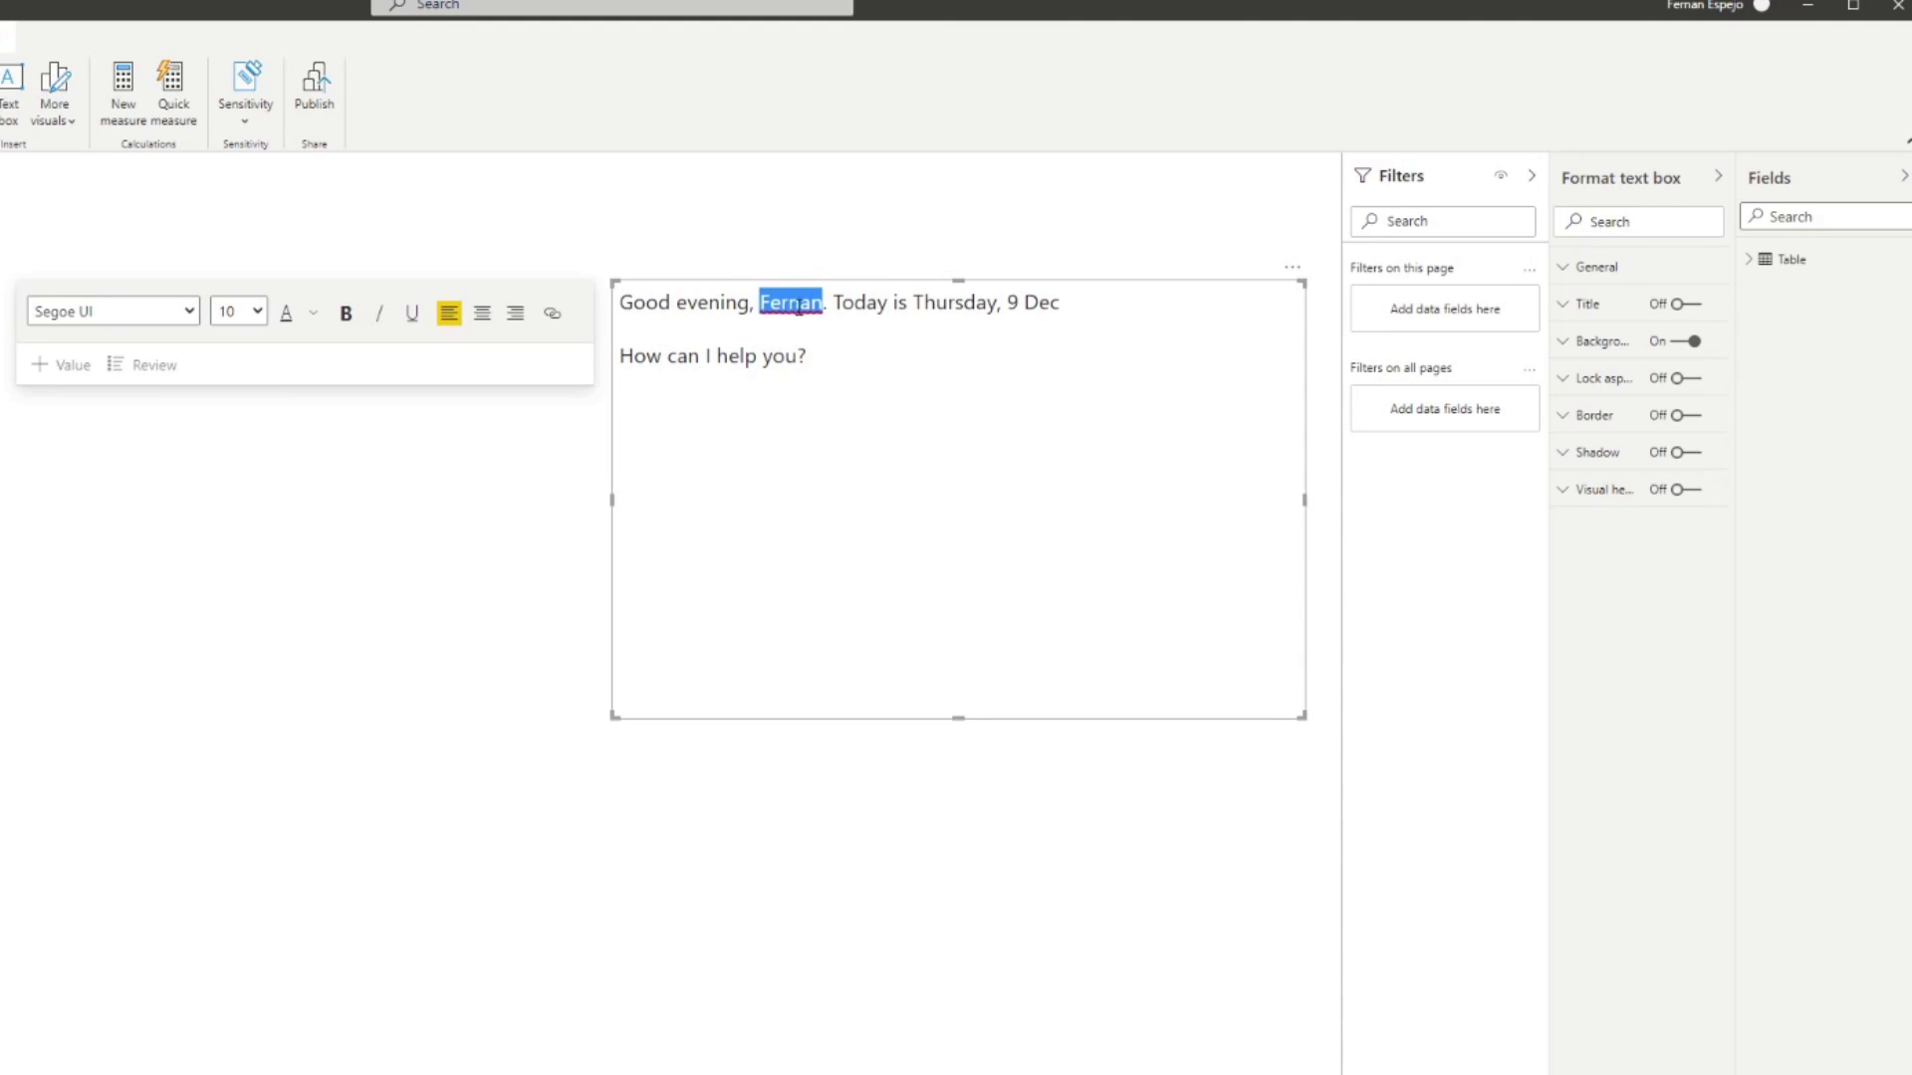
{"action": "left_click_drag", "start_coordinate": [914, 302], "coordinate": [1076, 312]}
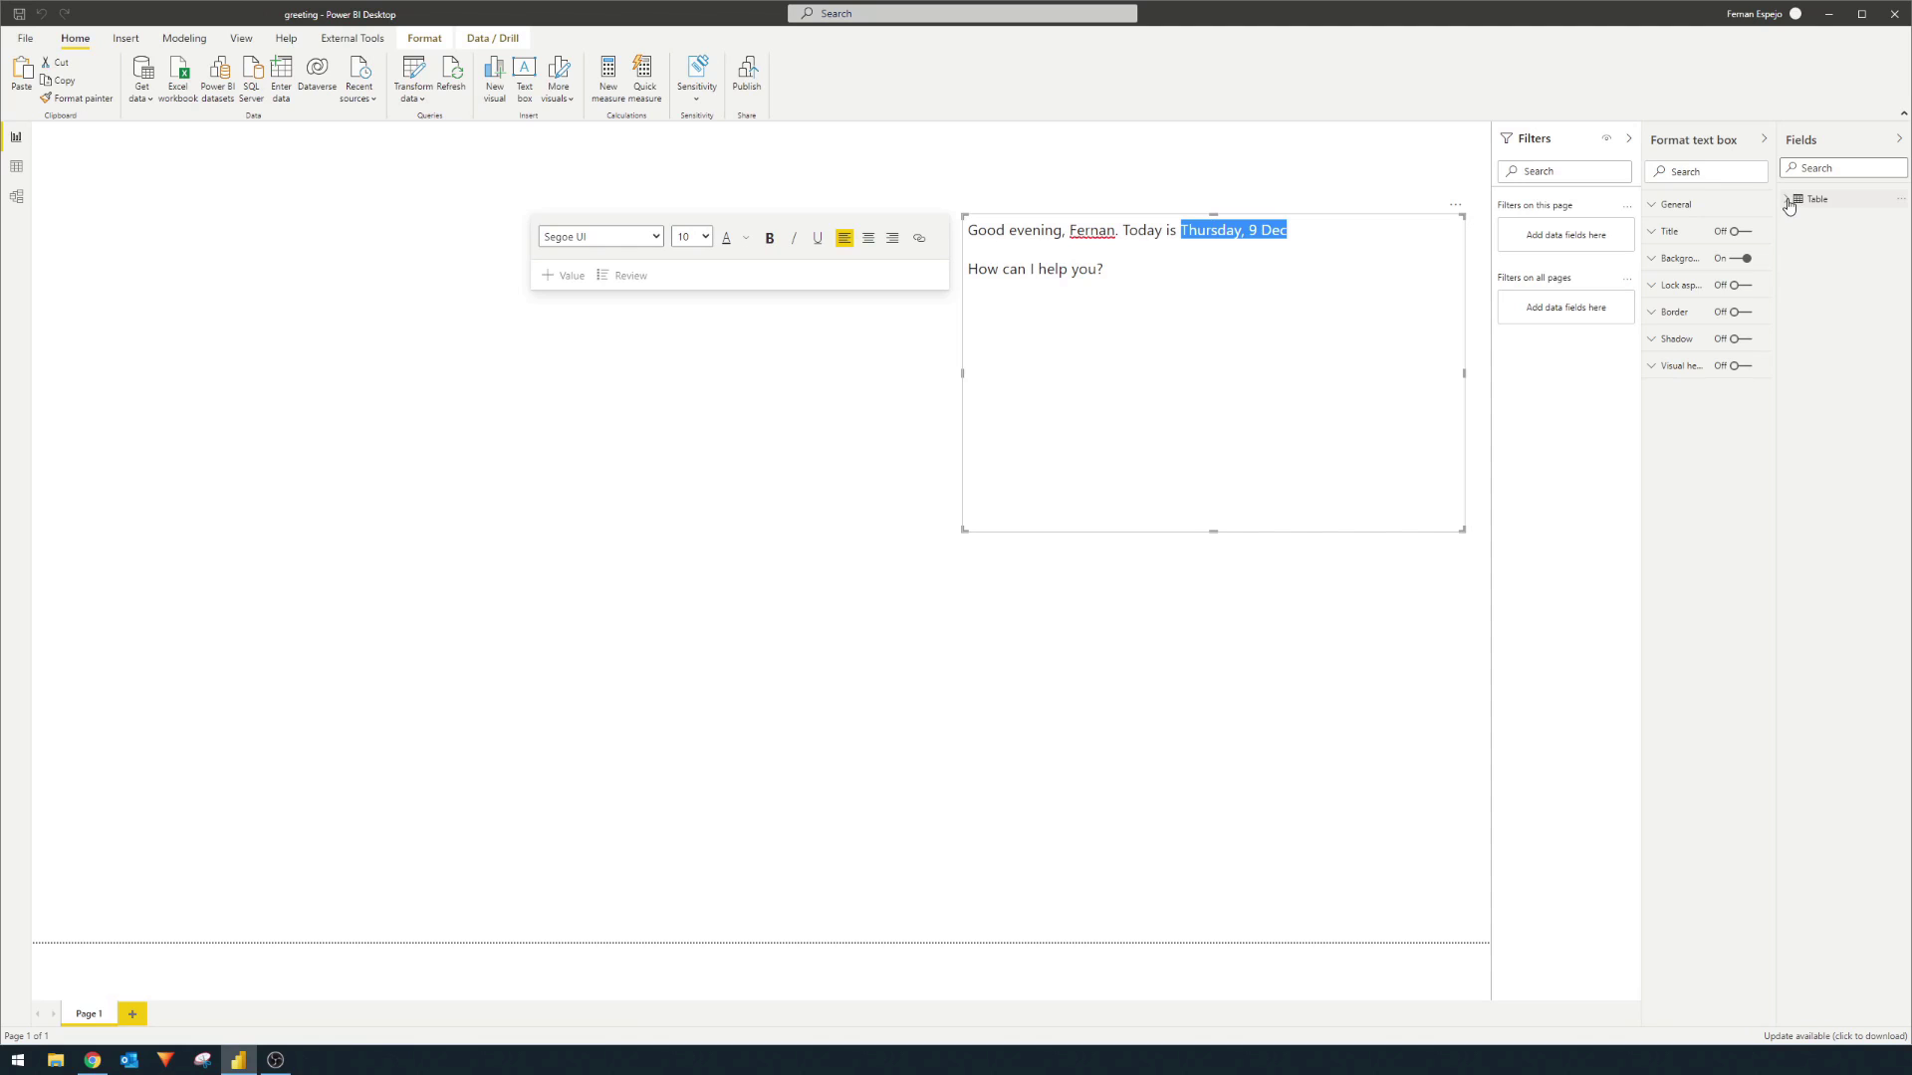
Create a new measure Greeting = NOW().
{"action": "left_click", "coordinate": [607, 79]}
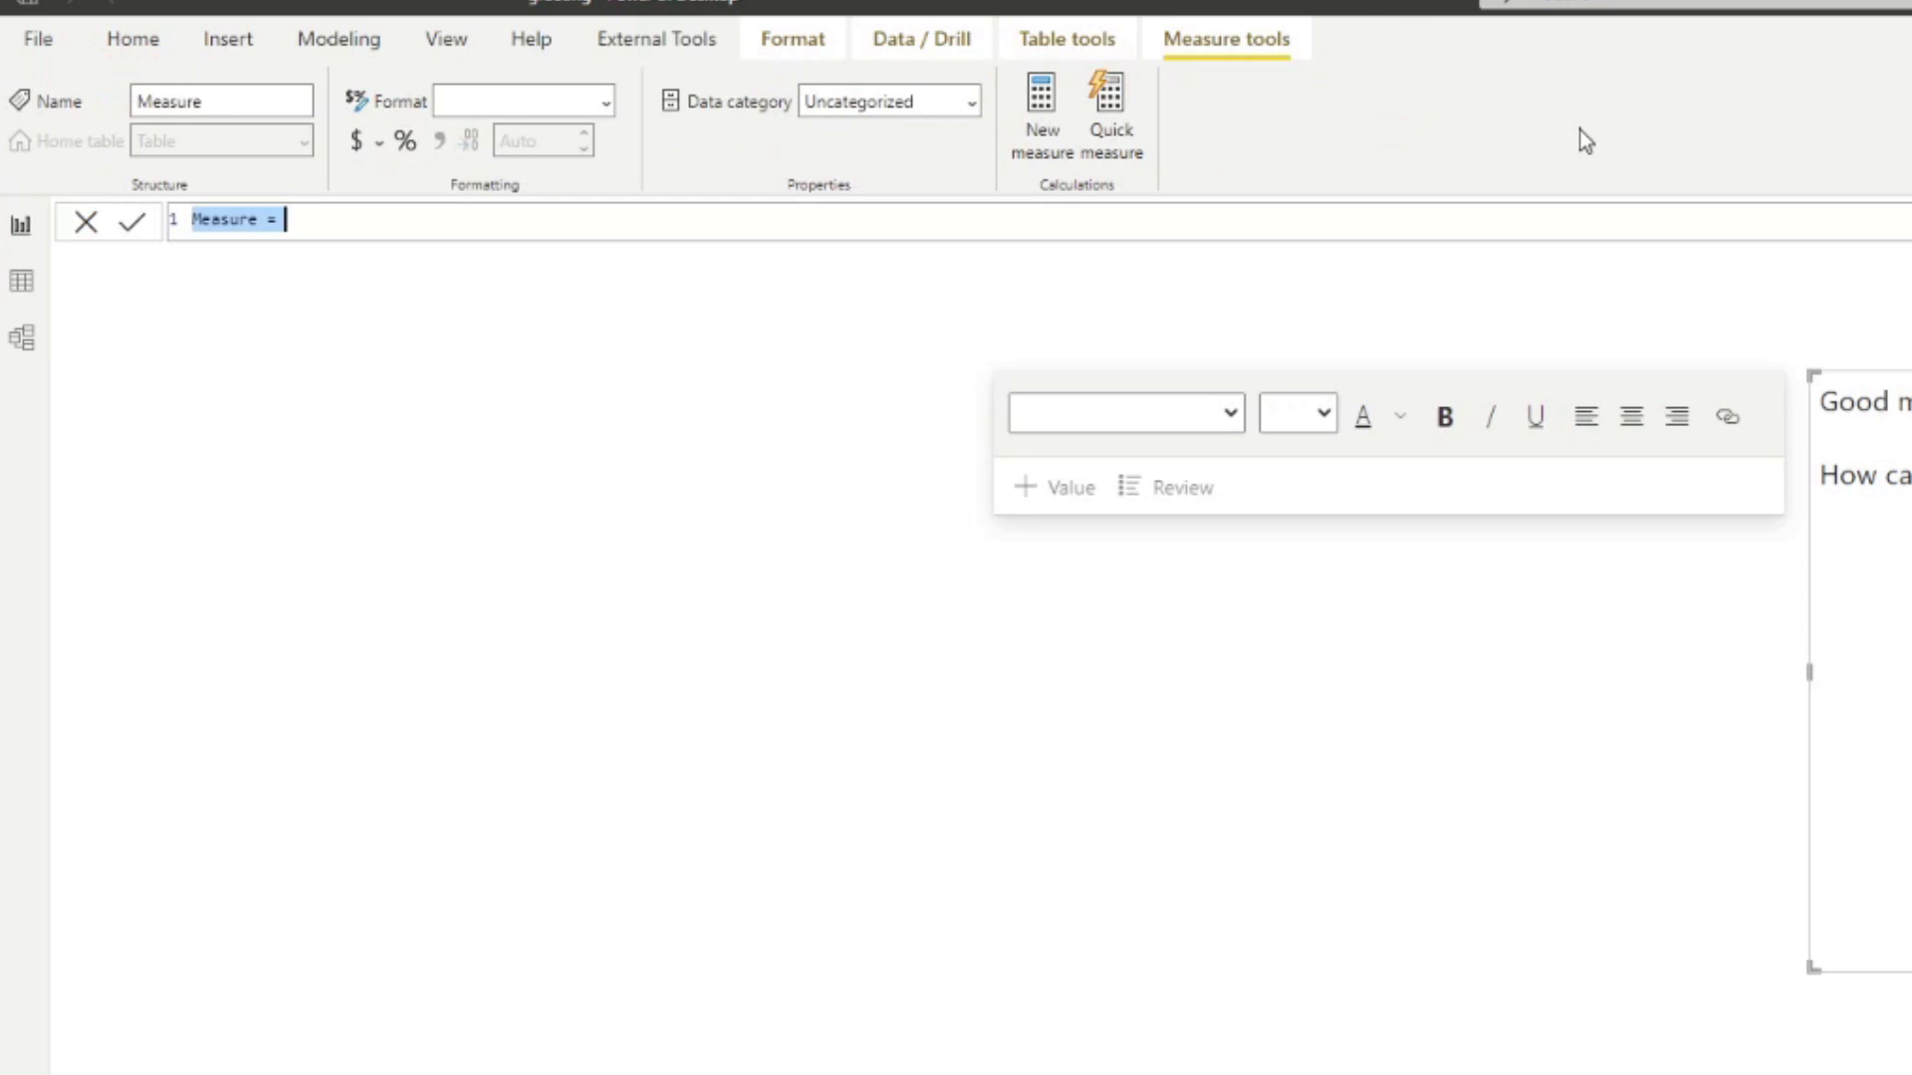
{"action": "type", "text": "G"}
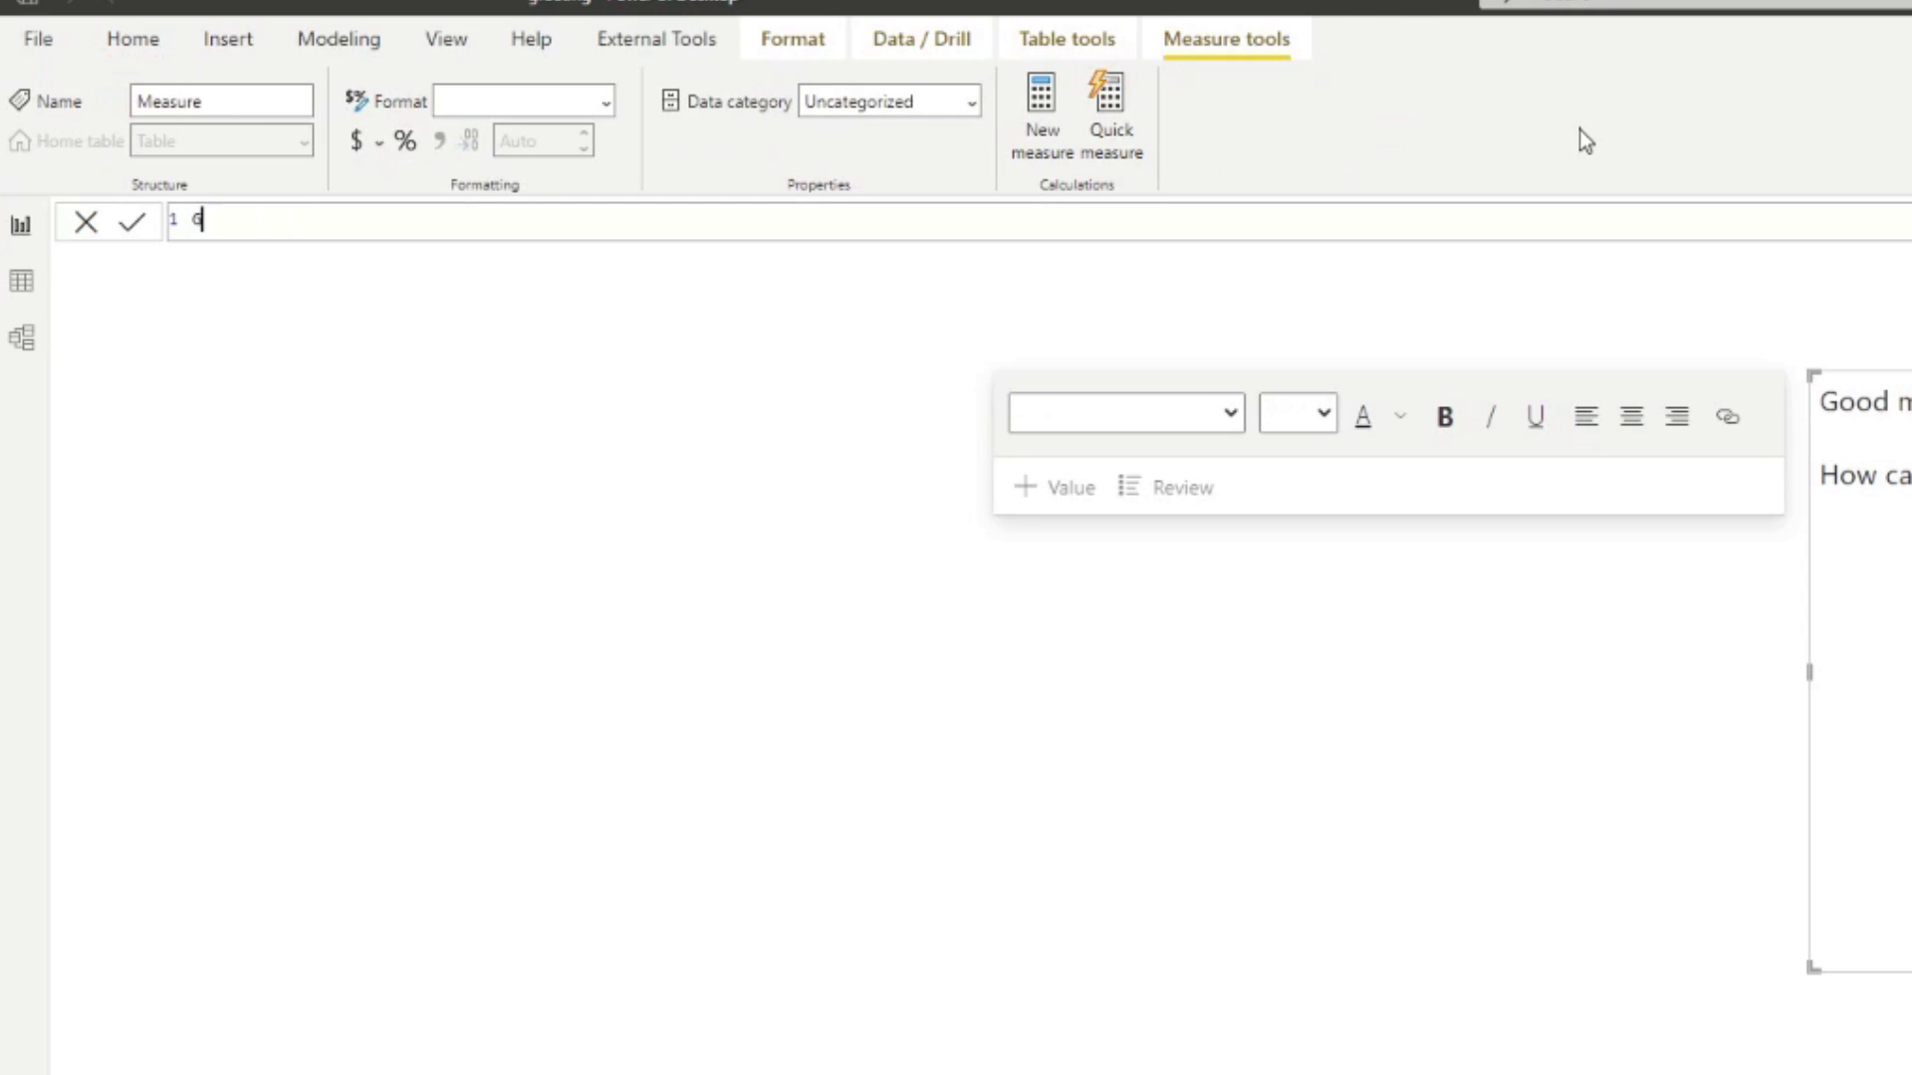
{"action": "type", "text": "reeting = N"}
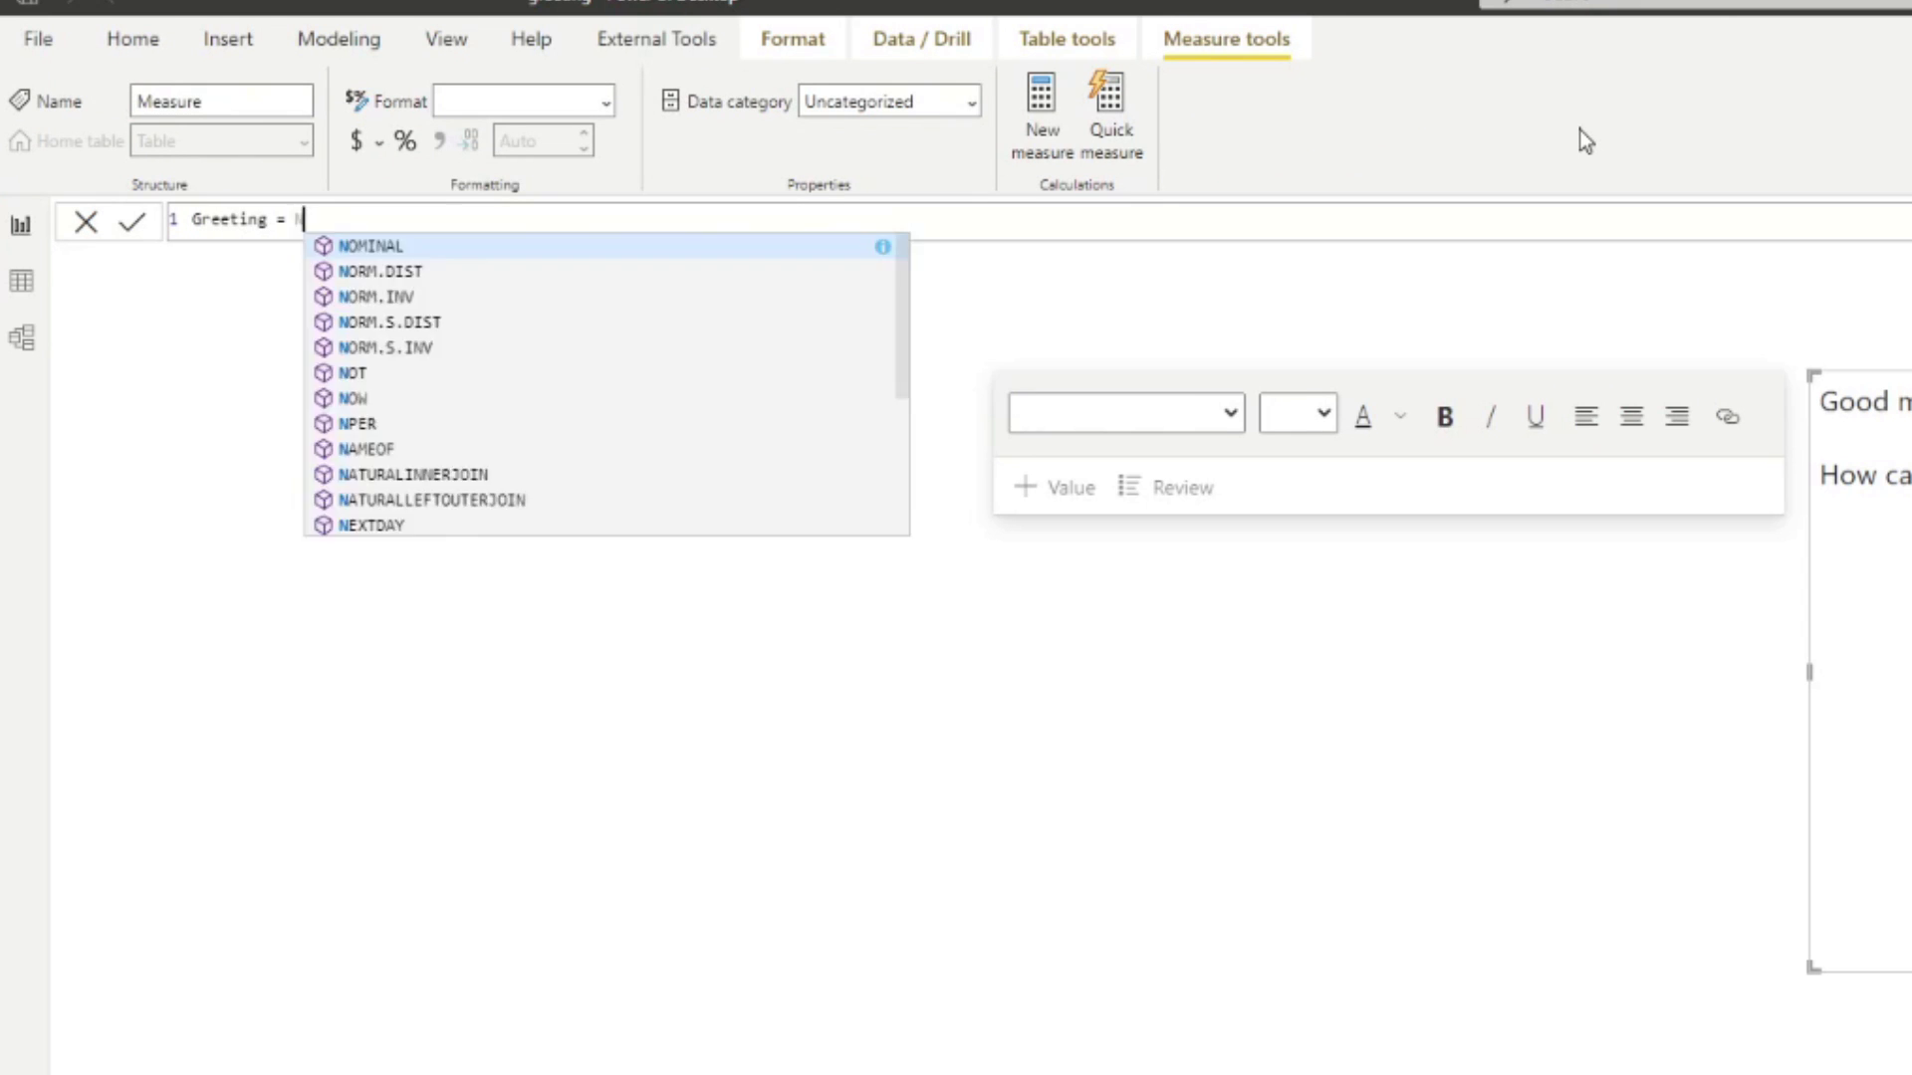
{"action": "type", "text": "OW"}
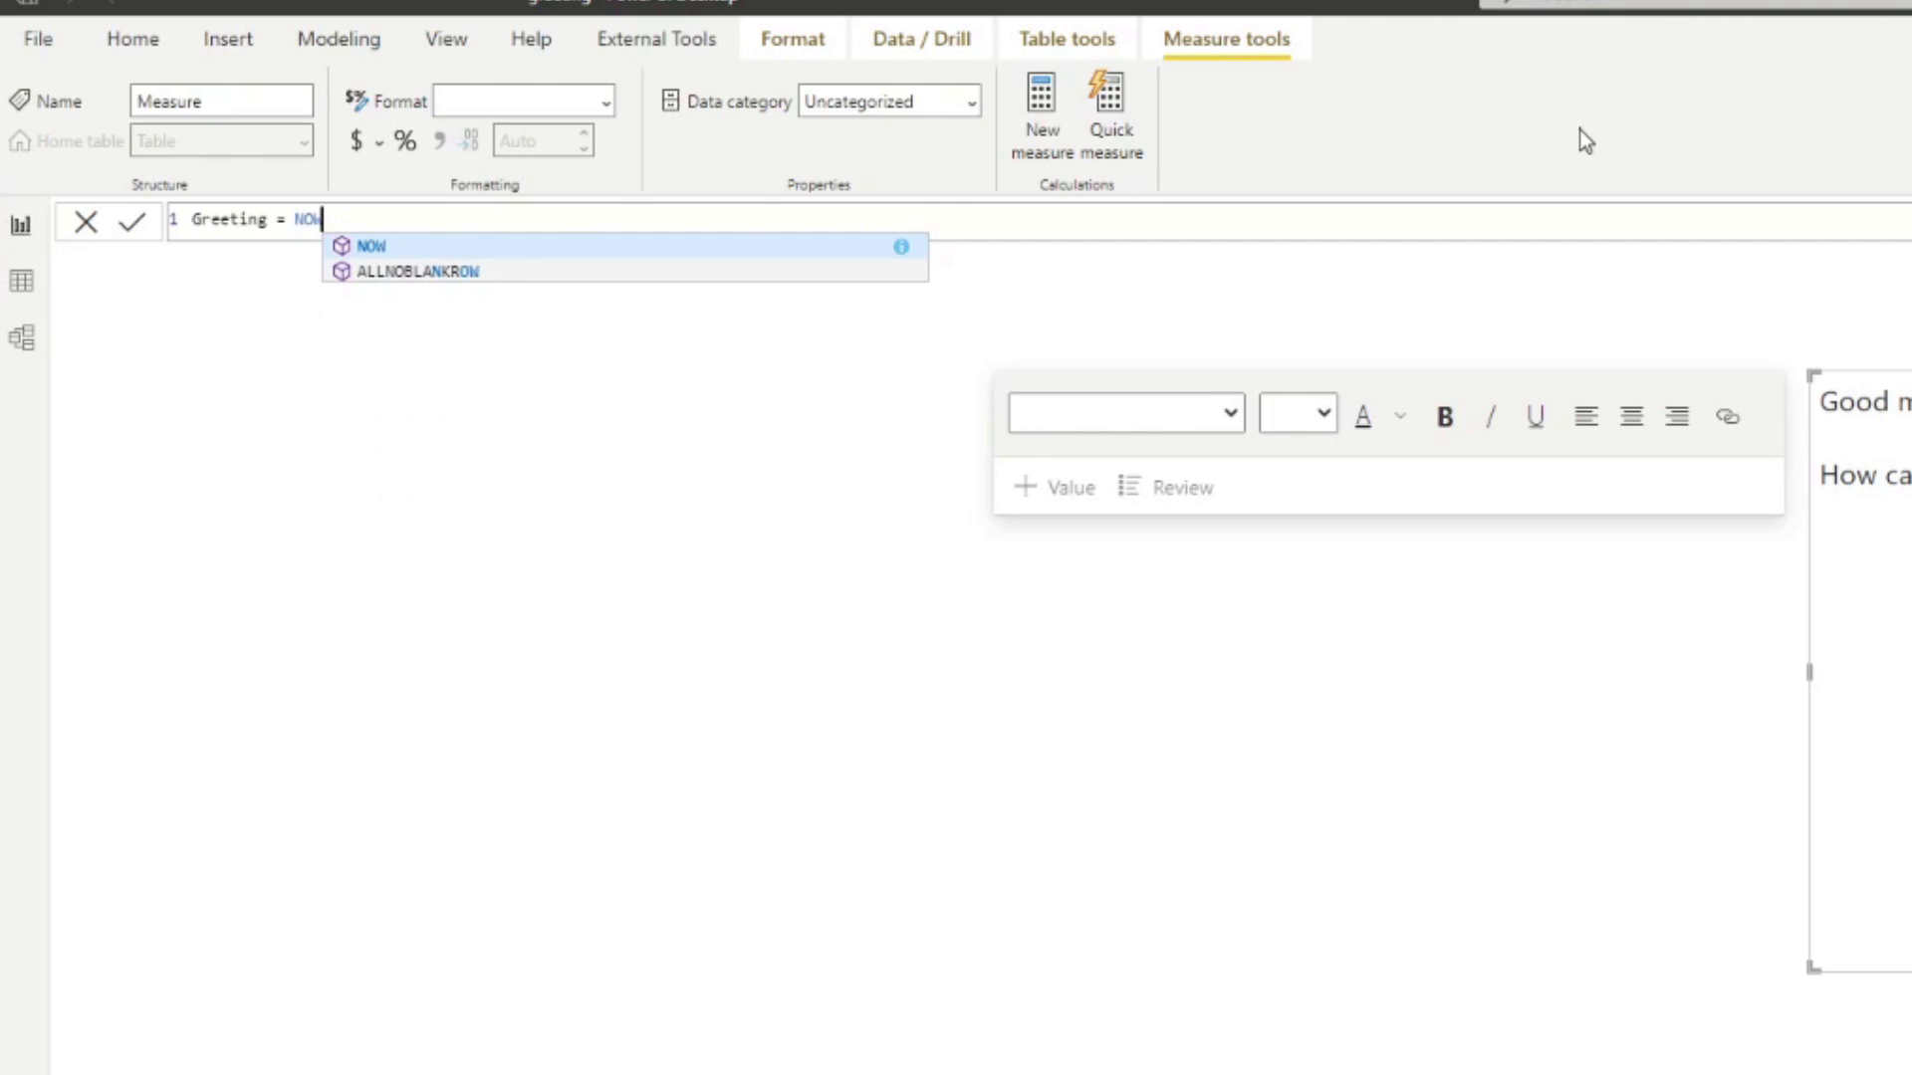
{"action": "type", "text": "()"}
{"action": "key", "text": "Return"}
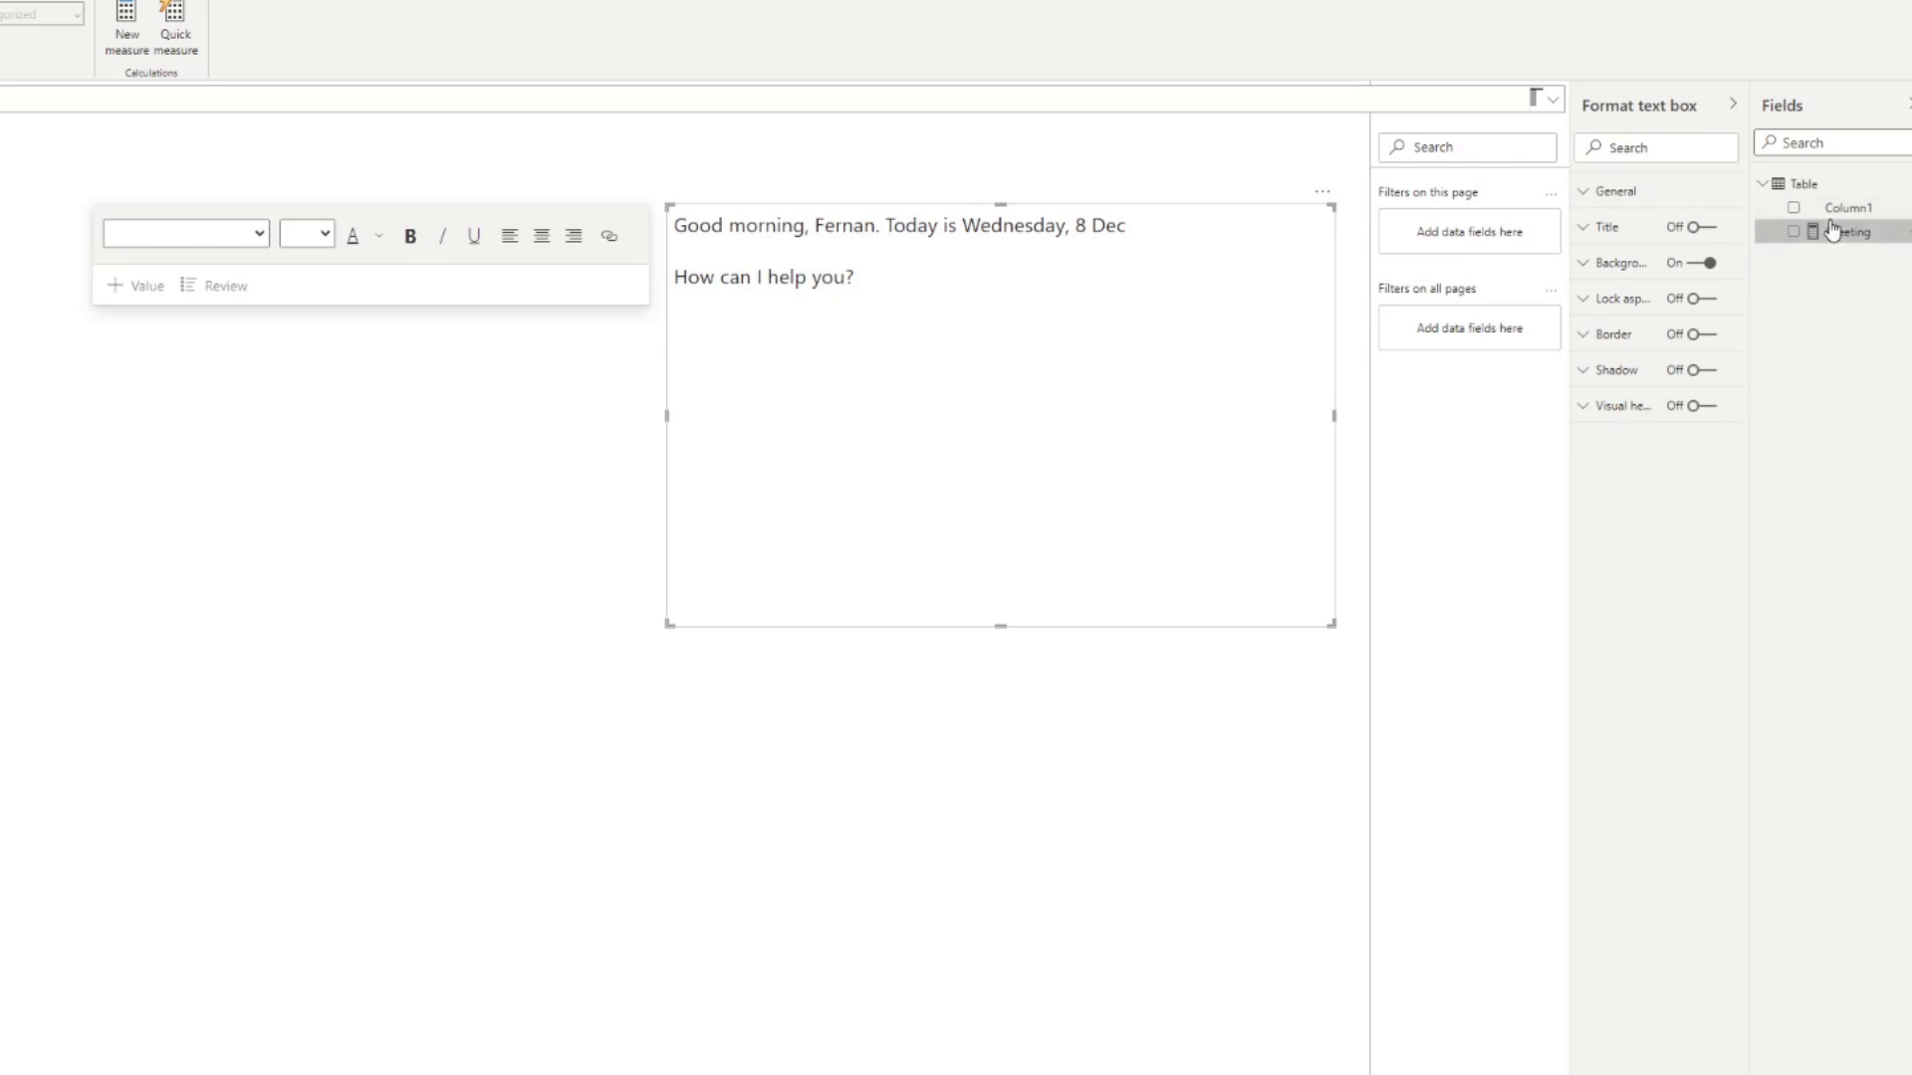
Place Greeting on the canvas as a wide, short card showing the date and time.
{"action": "left_click_drag", "start_coordinate": [1837, 231], "coordinate": [1126, 803]}
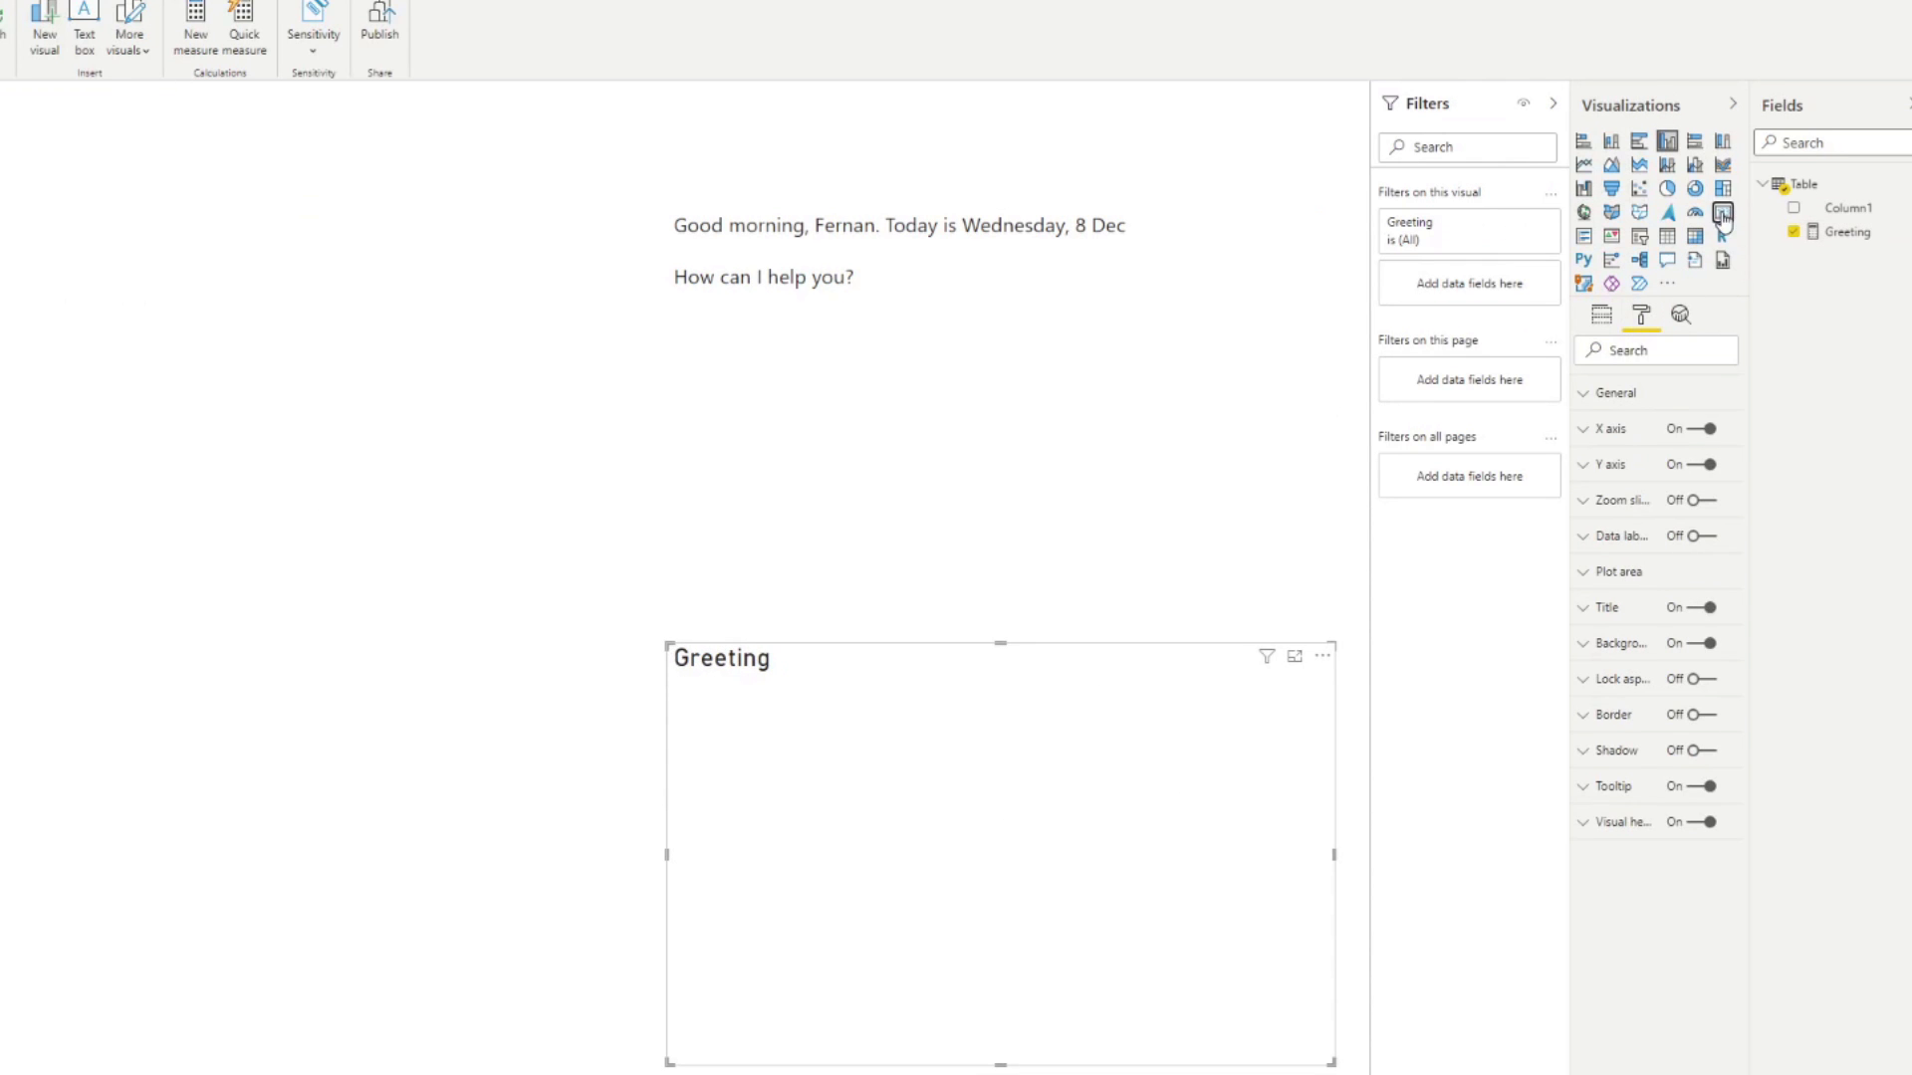
{"action": "left_click", "coordinate": [1723, 213]}
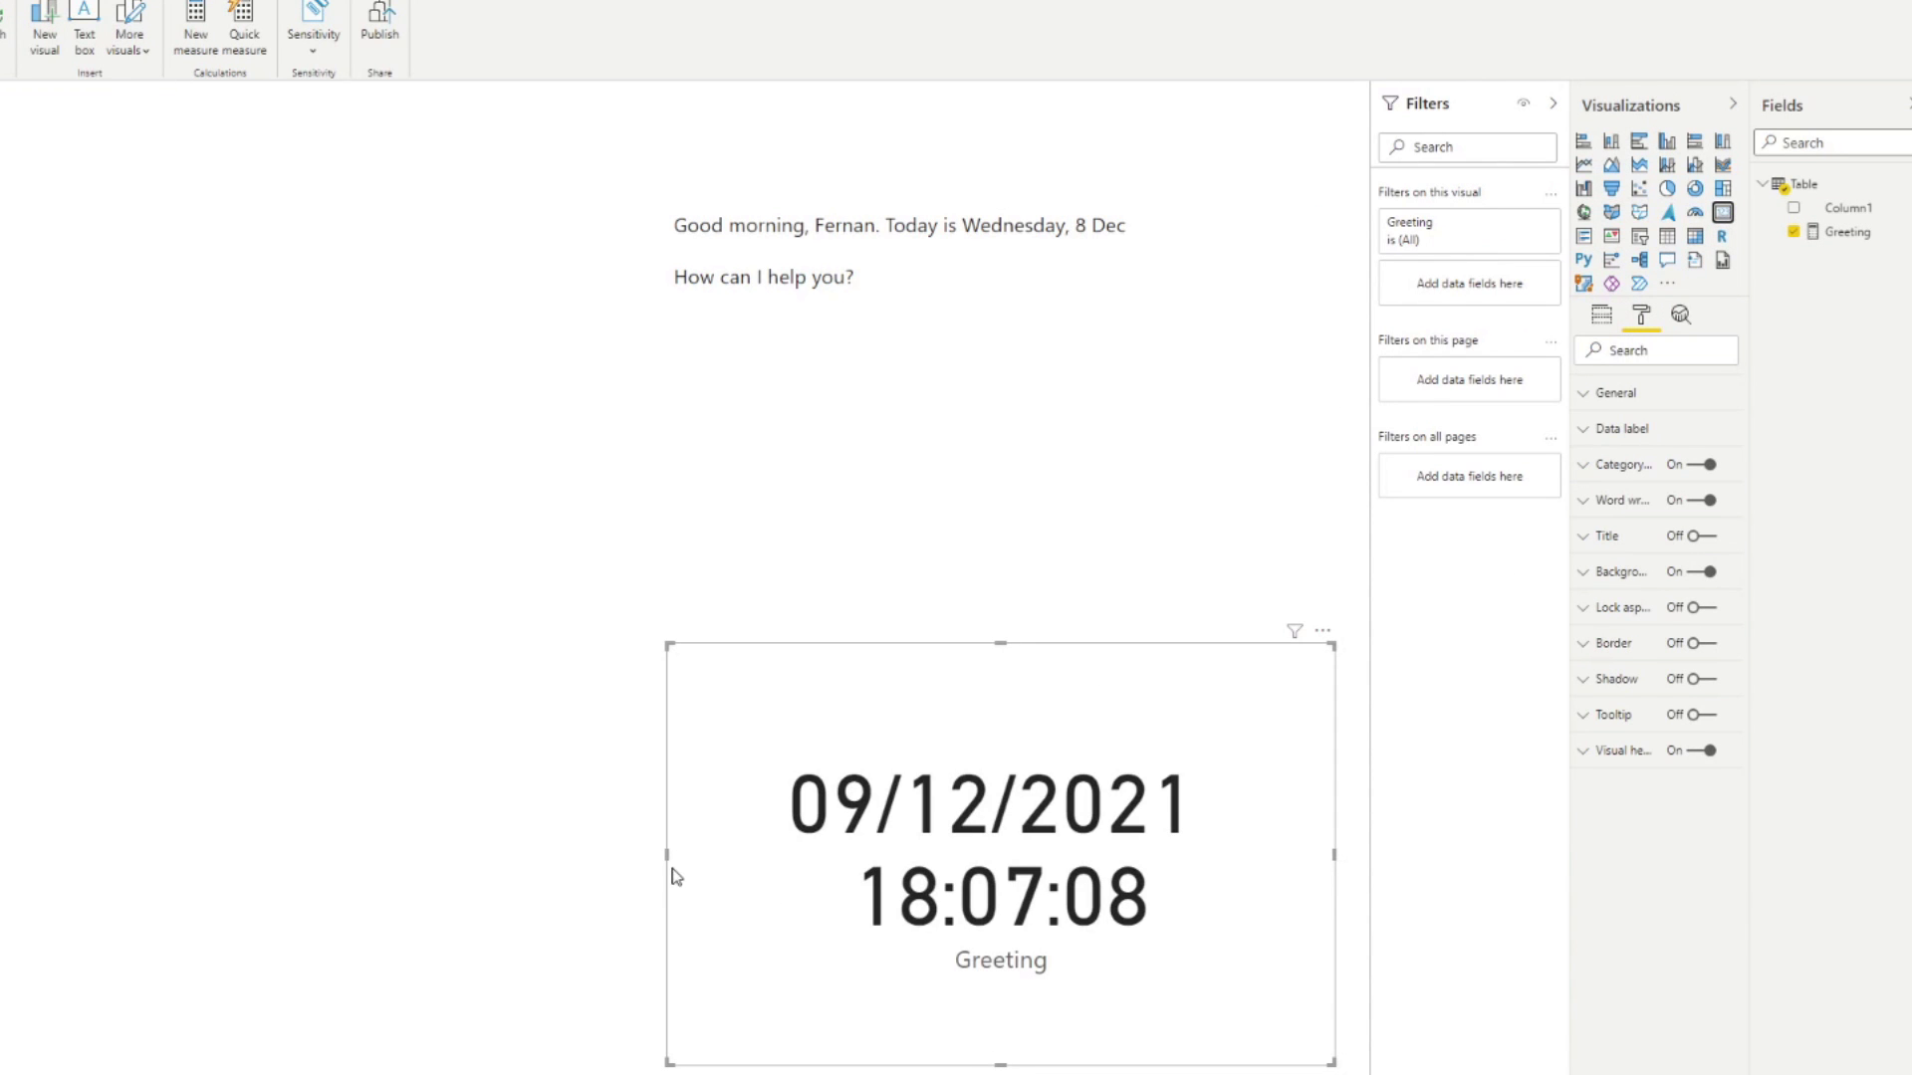
{"action": "left_click_drag", "start_coordinate": [667, 856], "coordinate": [445, 854]}
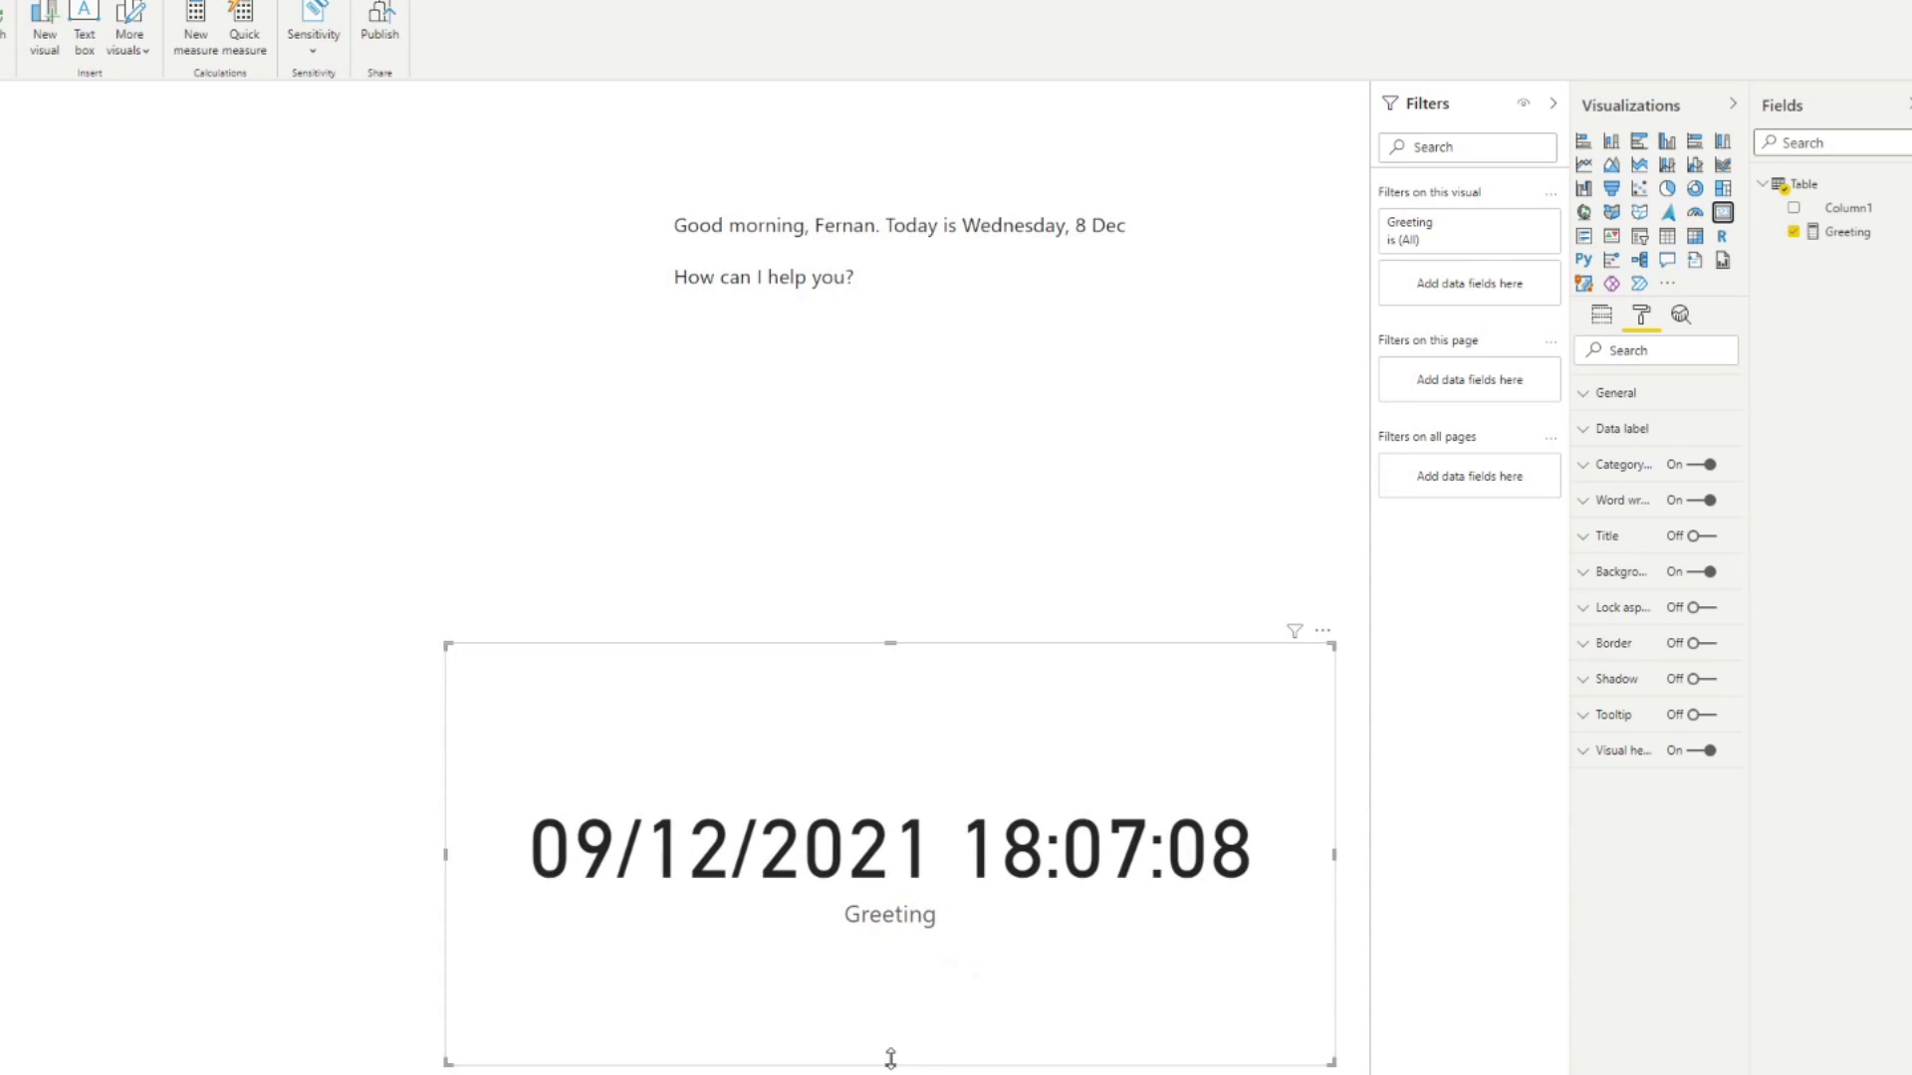
{"action": "left_click_drag", "start_coordinate": [890, 1058], "coordinate": [943, 804]}
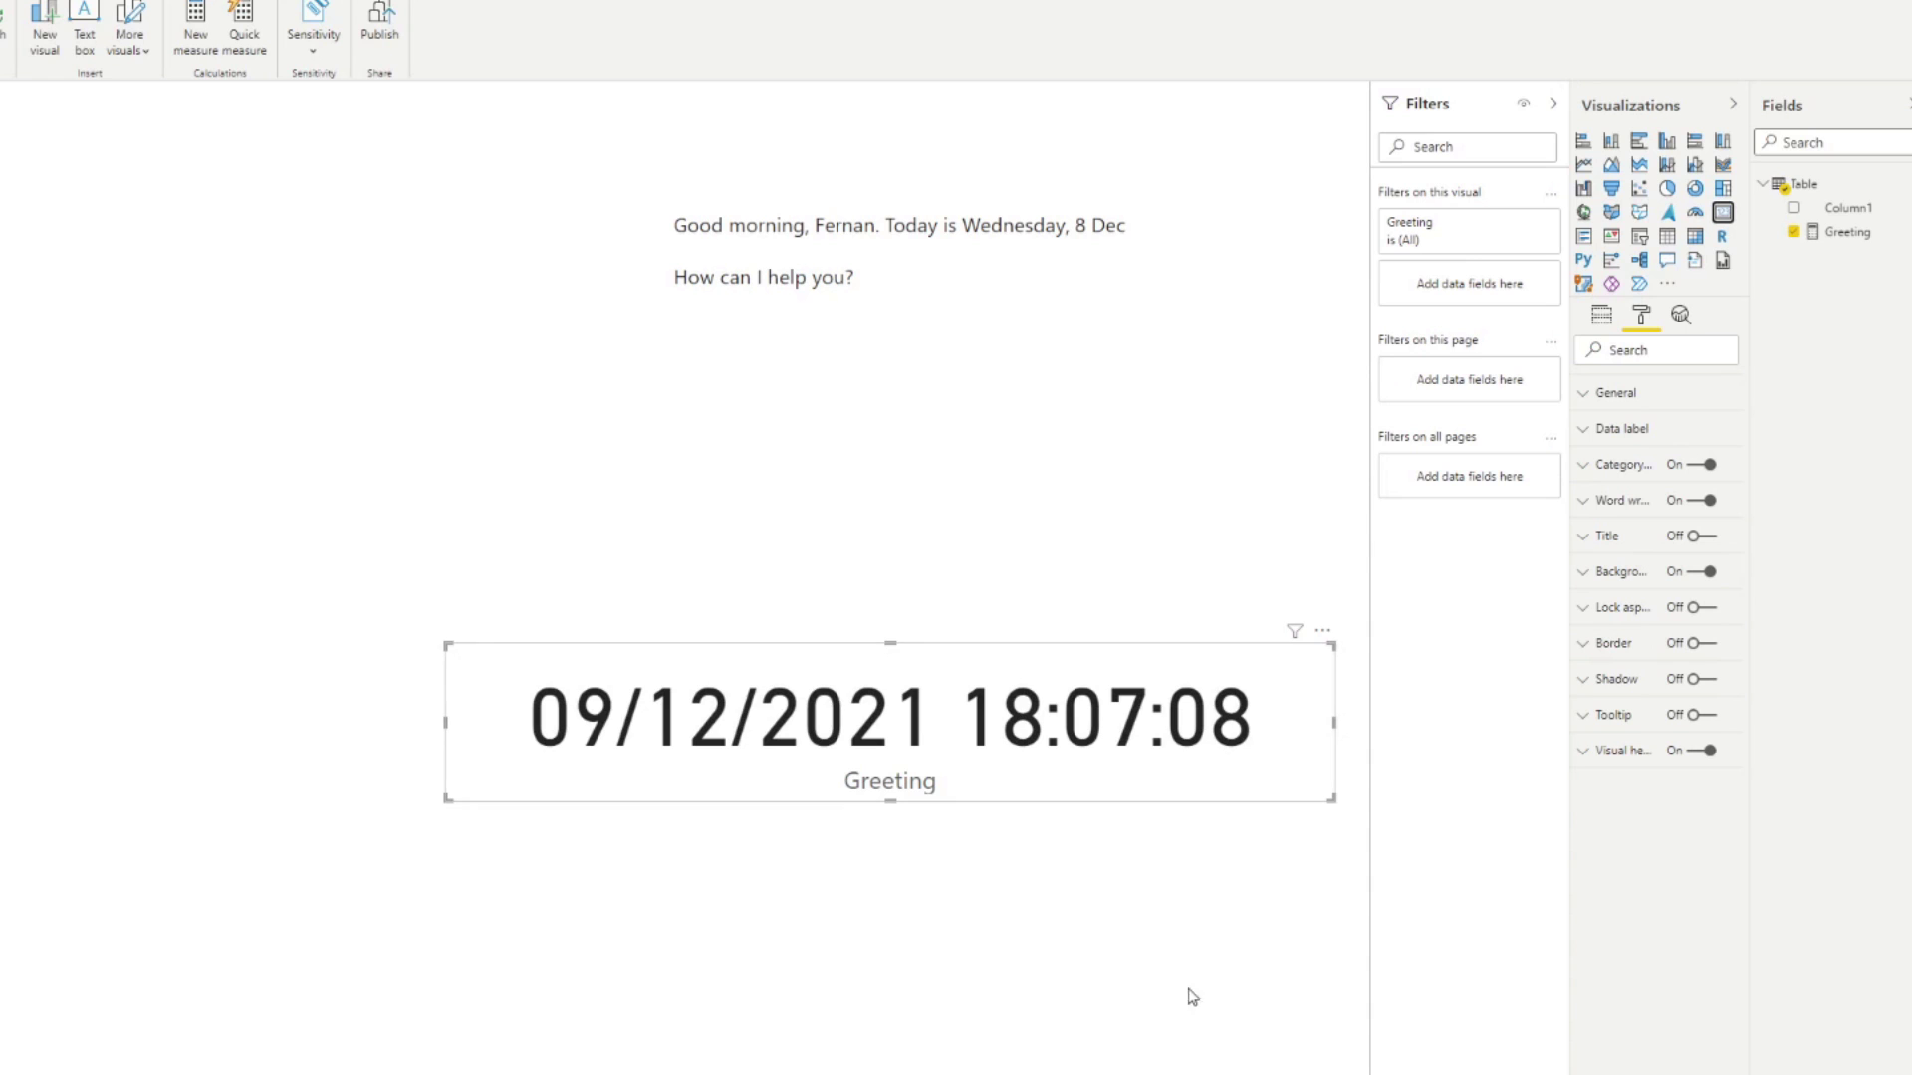
Change the Greeting formula from NOW() to HOUR(NOW()) so the card shows 18, and nudge the card.
{"action": "left_click", "coordinate": [1818, 246]}
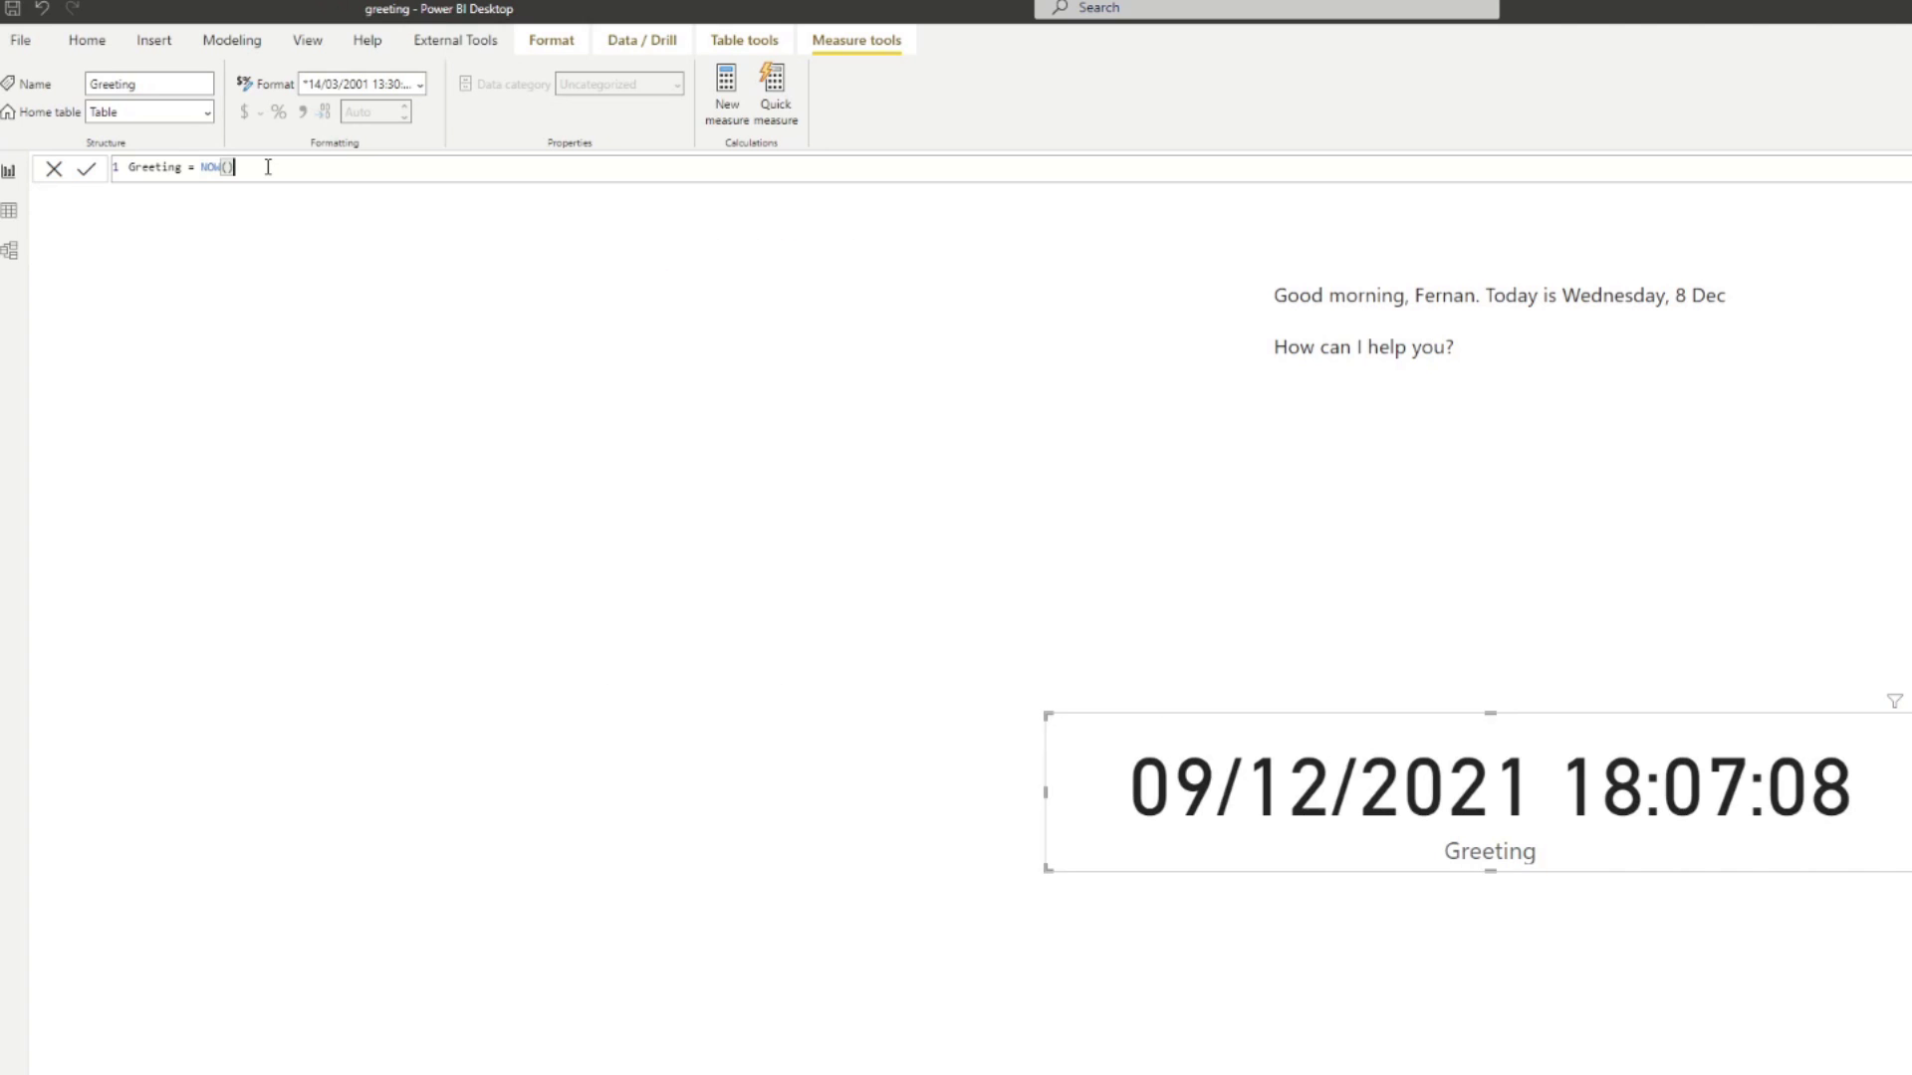
{"action": "key", "text": "ctrl+shift+Left"}
{"action": "key", "text": "ctrl+shift+Left"}
{"action": "type", "text": "HOUR"}
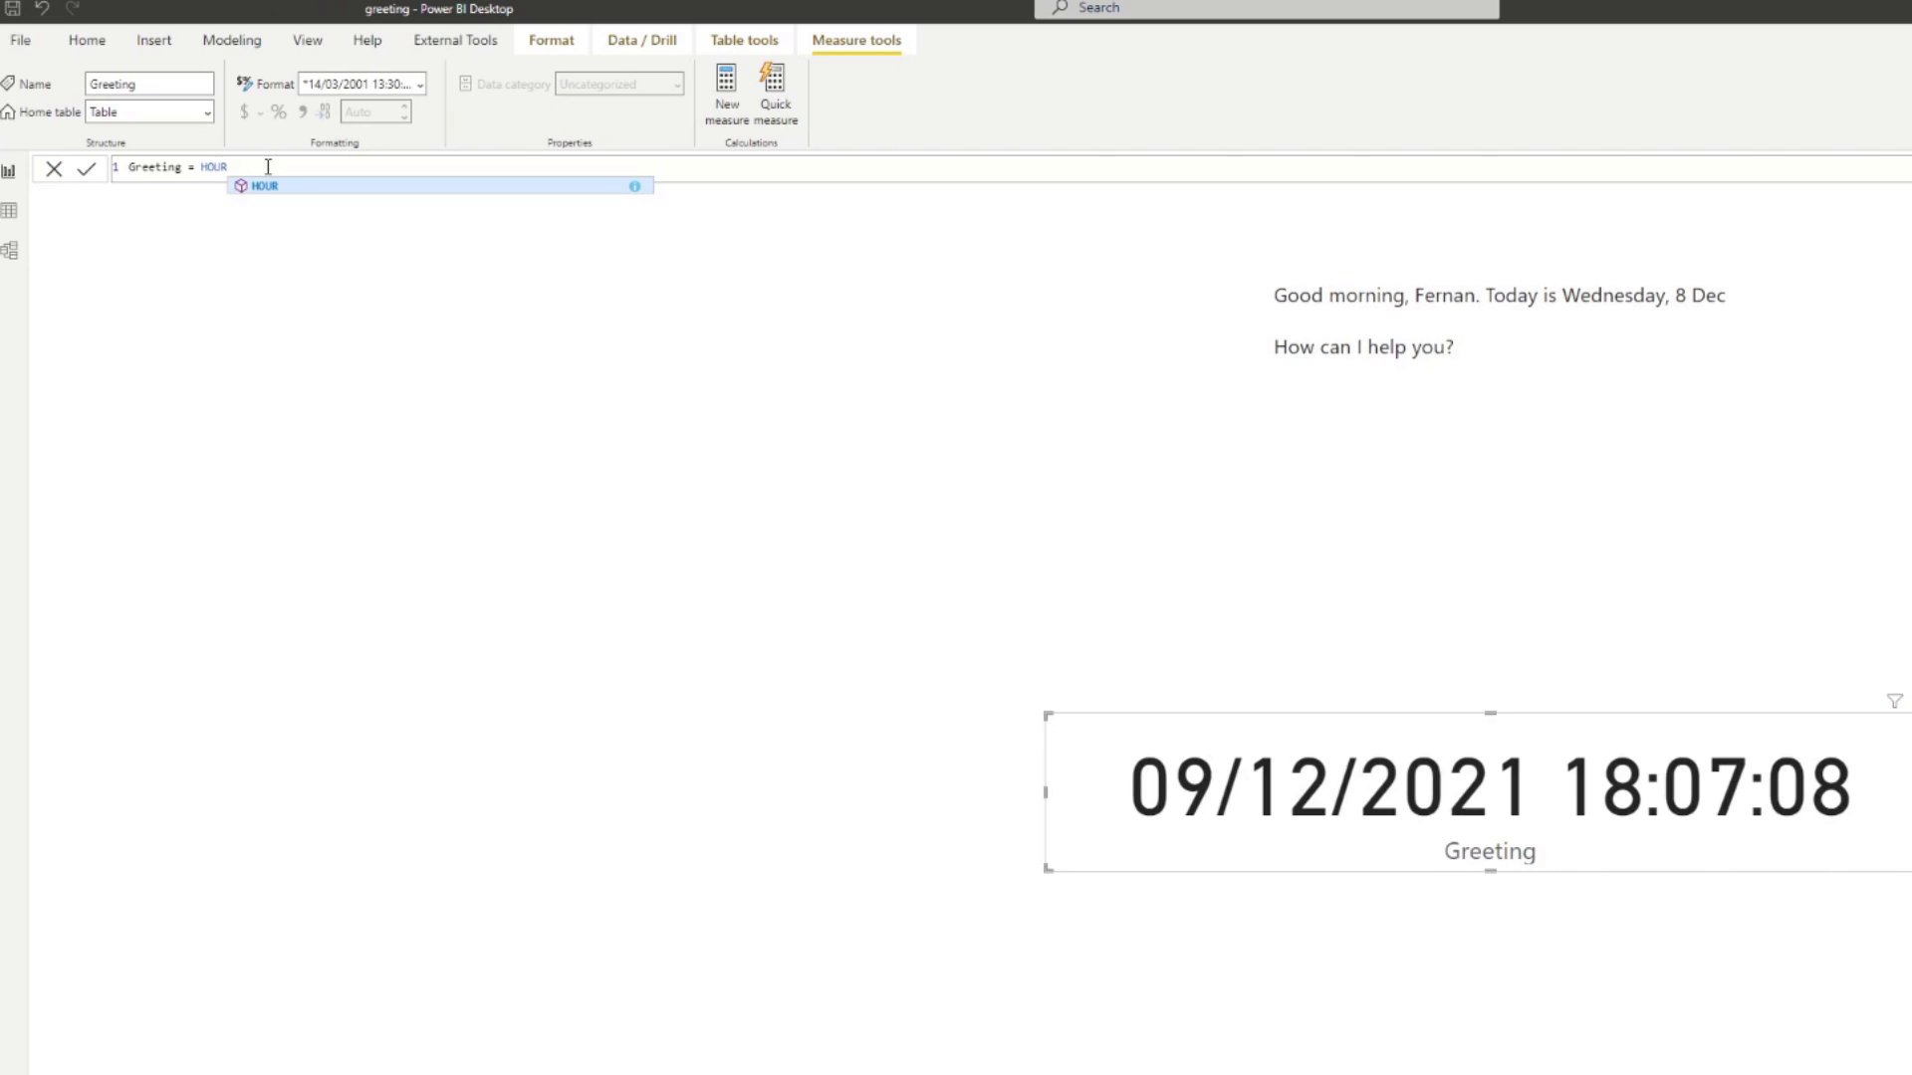
{"action": "key", "text": "Escape"}
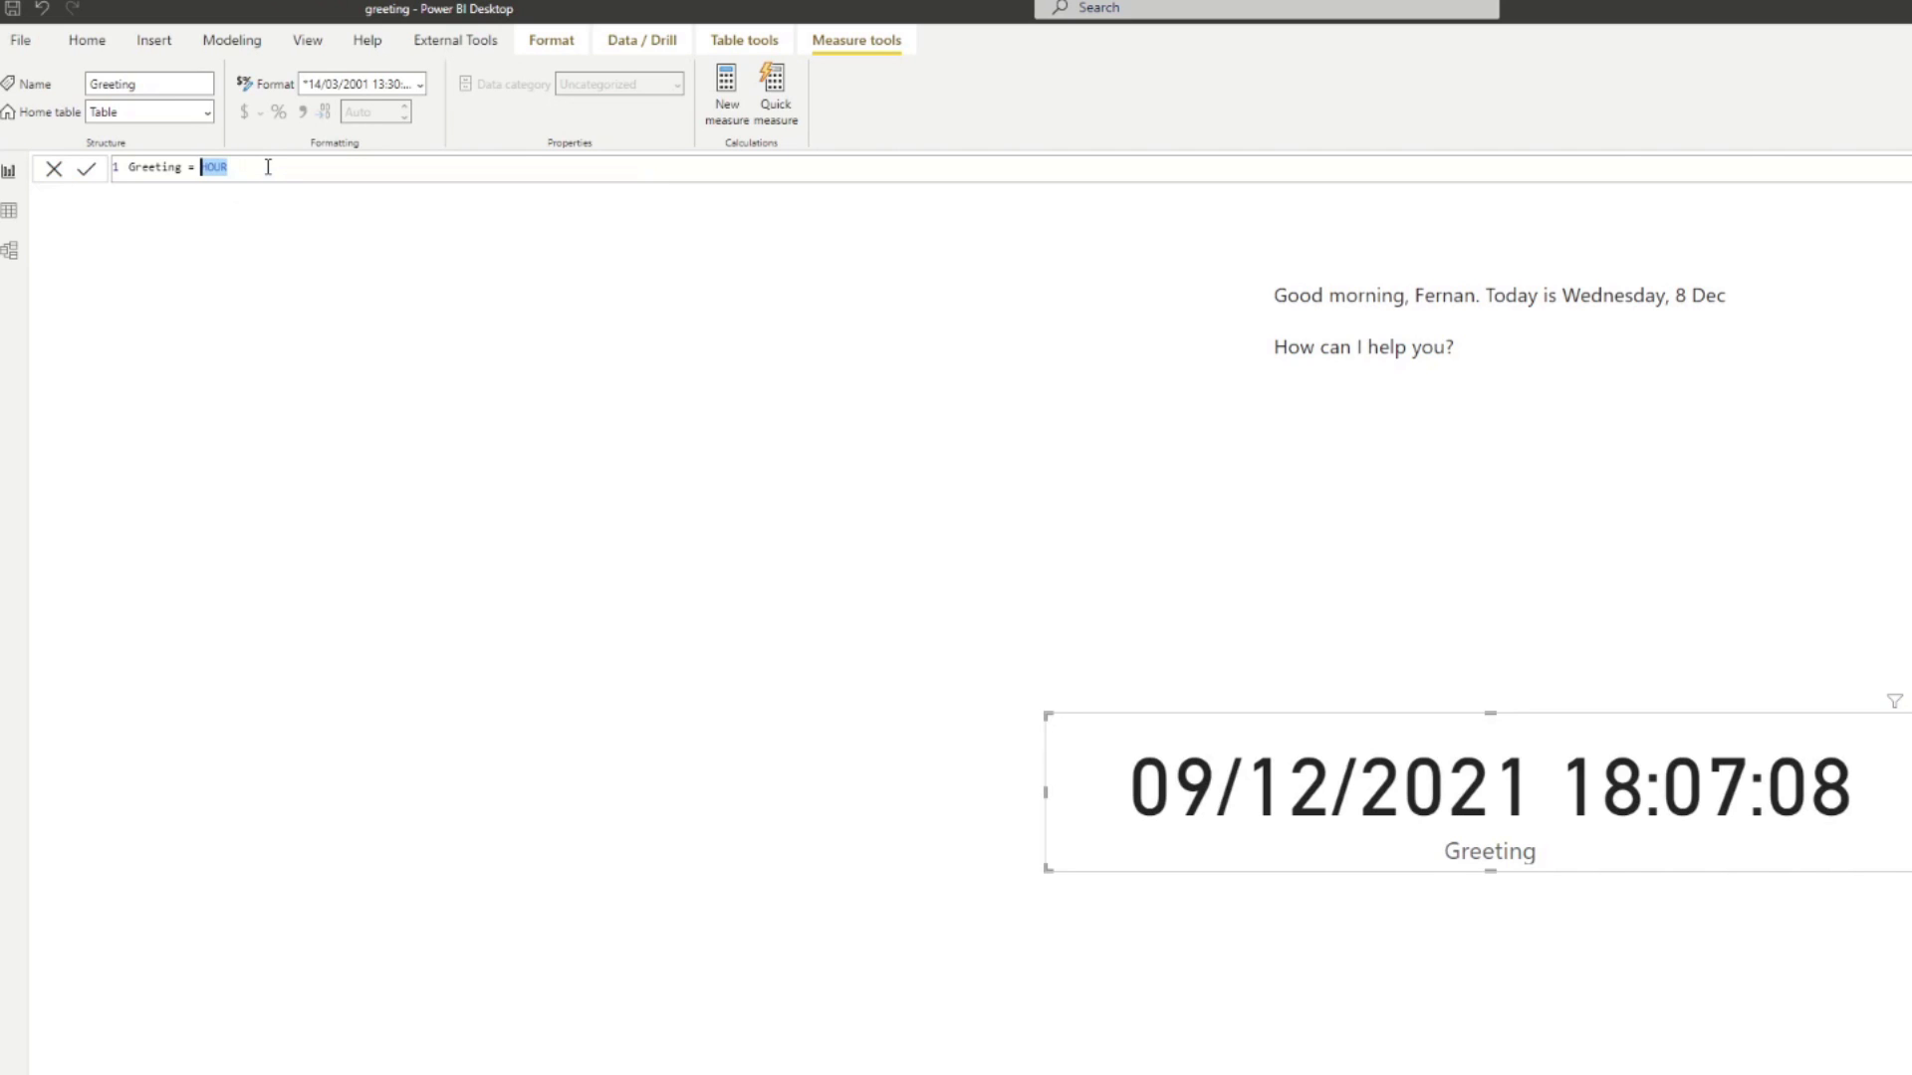
{"action": "type", "text": "(NOW()"}
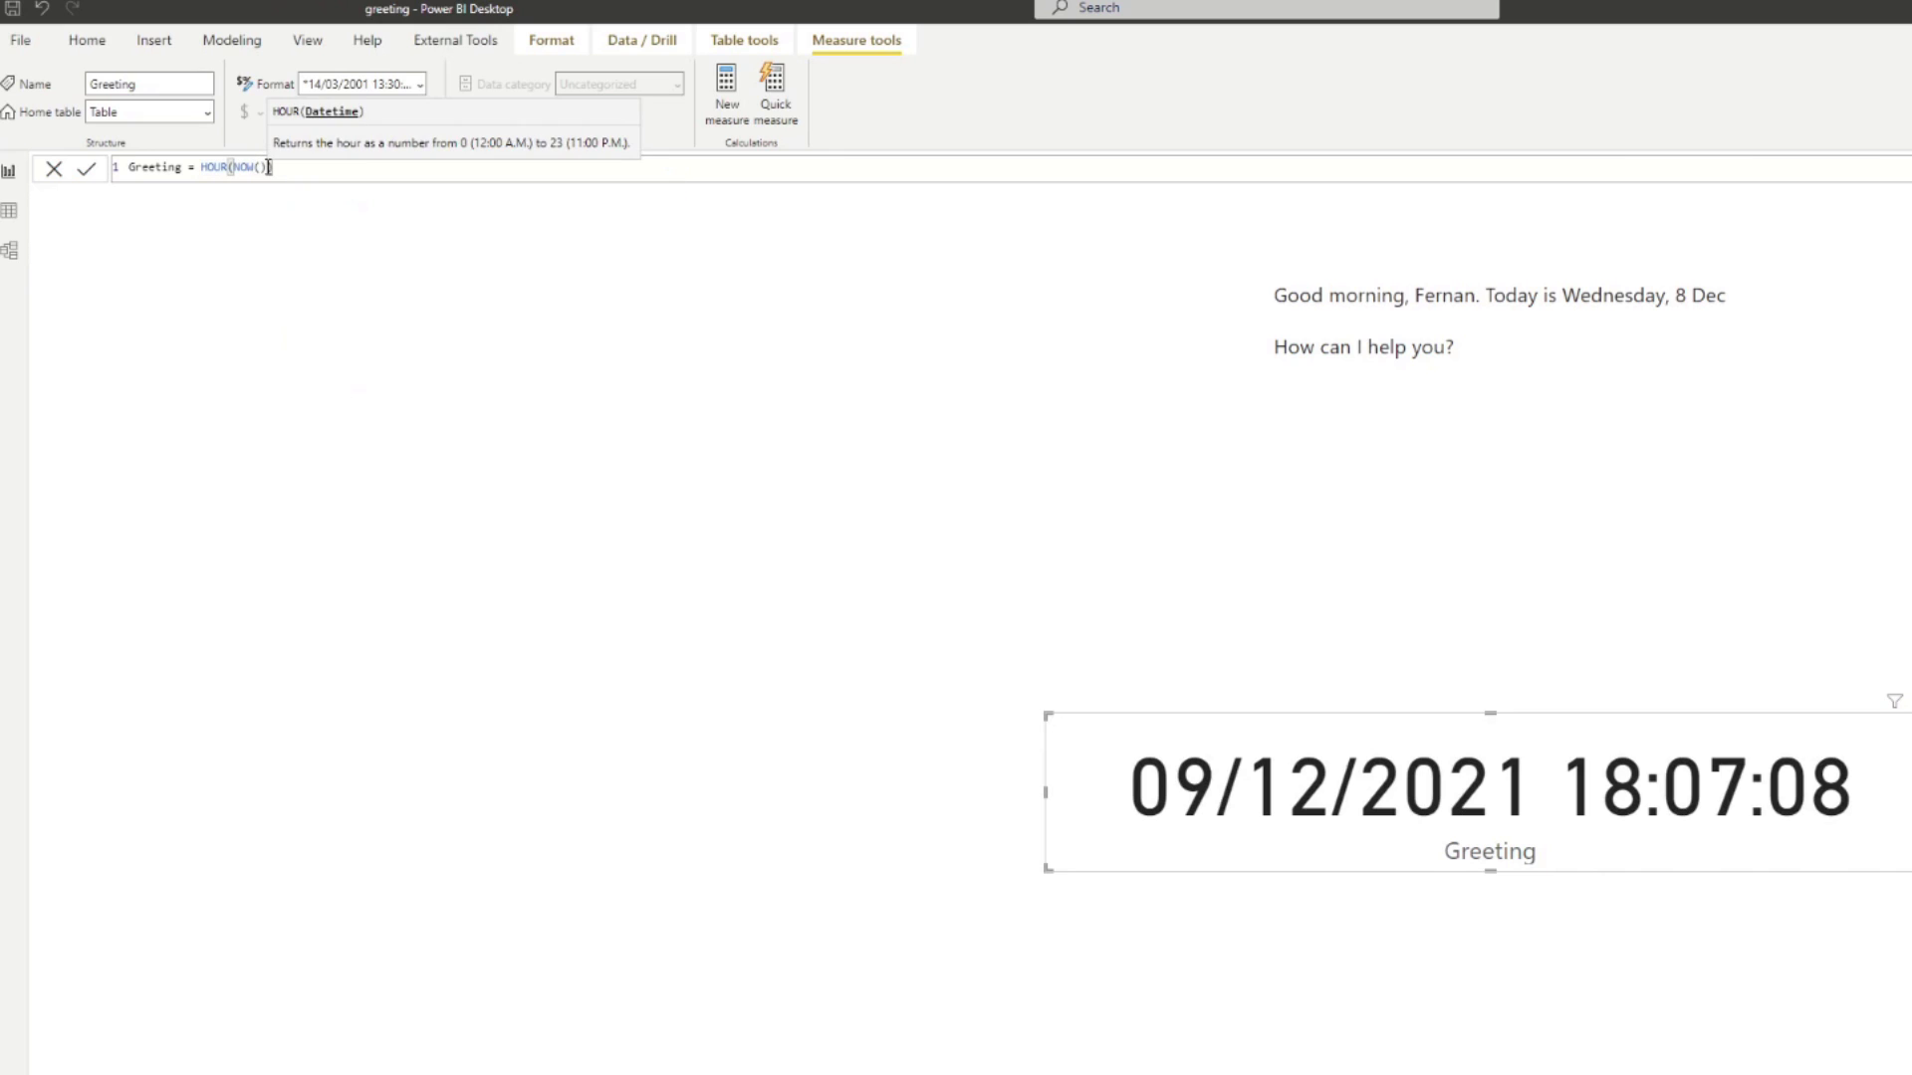
{"action": "key", "text": "Return"}
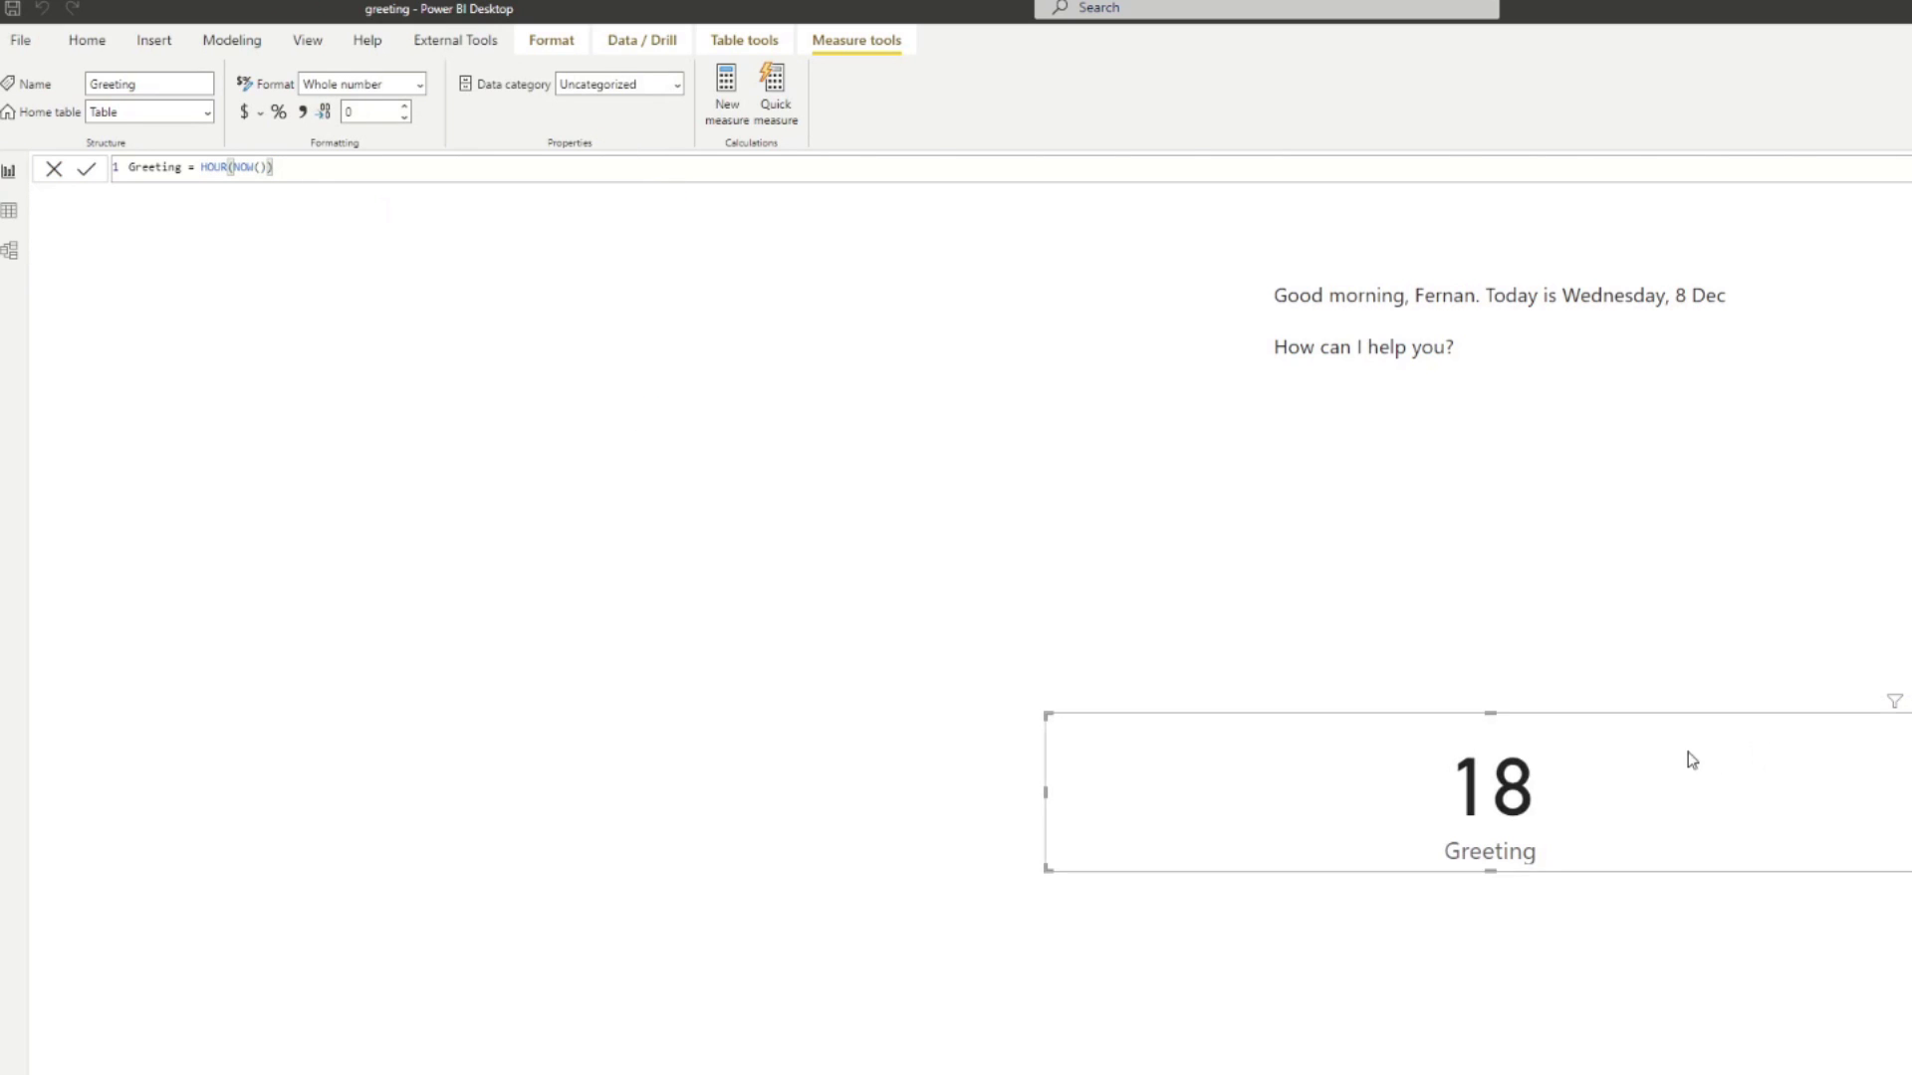
{"action": "left_click_drag", "start_coordinate": [1489, 873], "coordinate": [1525, 899]}
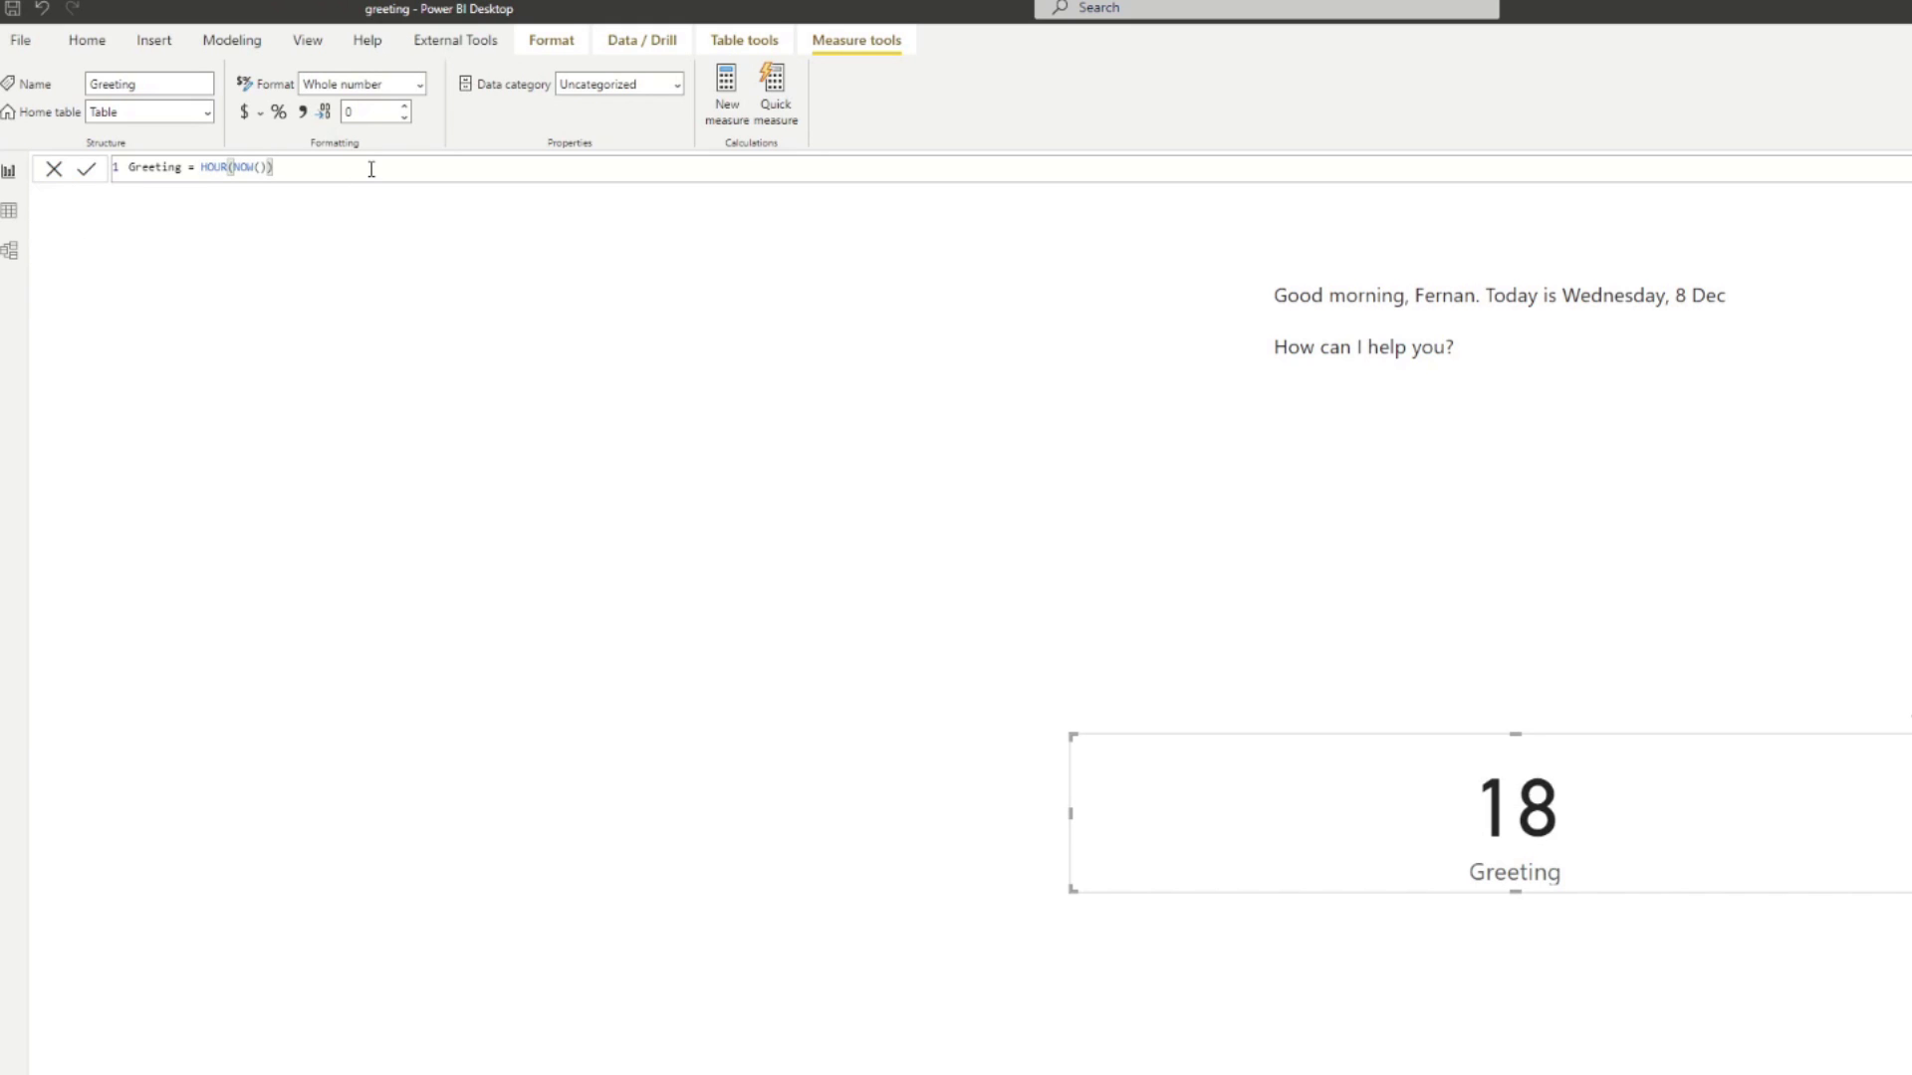
Rewrite the Greeting body as VAR _now = HOUR(NOW()), RETURN and an opening SWITCH(.
{"action": "key", "text": "ctrl+shift+Left"}
{"action": "key", "text": "ctrl+shift+Left"}
{"action": "key", "text": "ctrl+shift+Left"}
{"action": "key", "text": "ctrl+shift+Left"}
{"action": "key", "text": "BackSpace"}
{"action": "key", "text": "shift+Return"}
{"action": "type", "text": "VAR "}
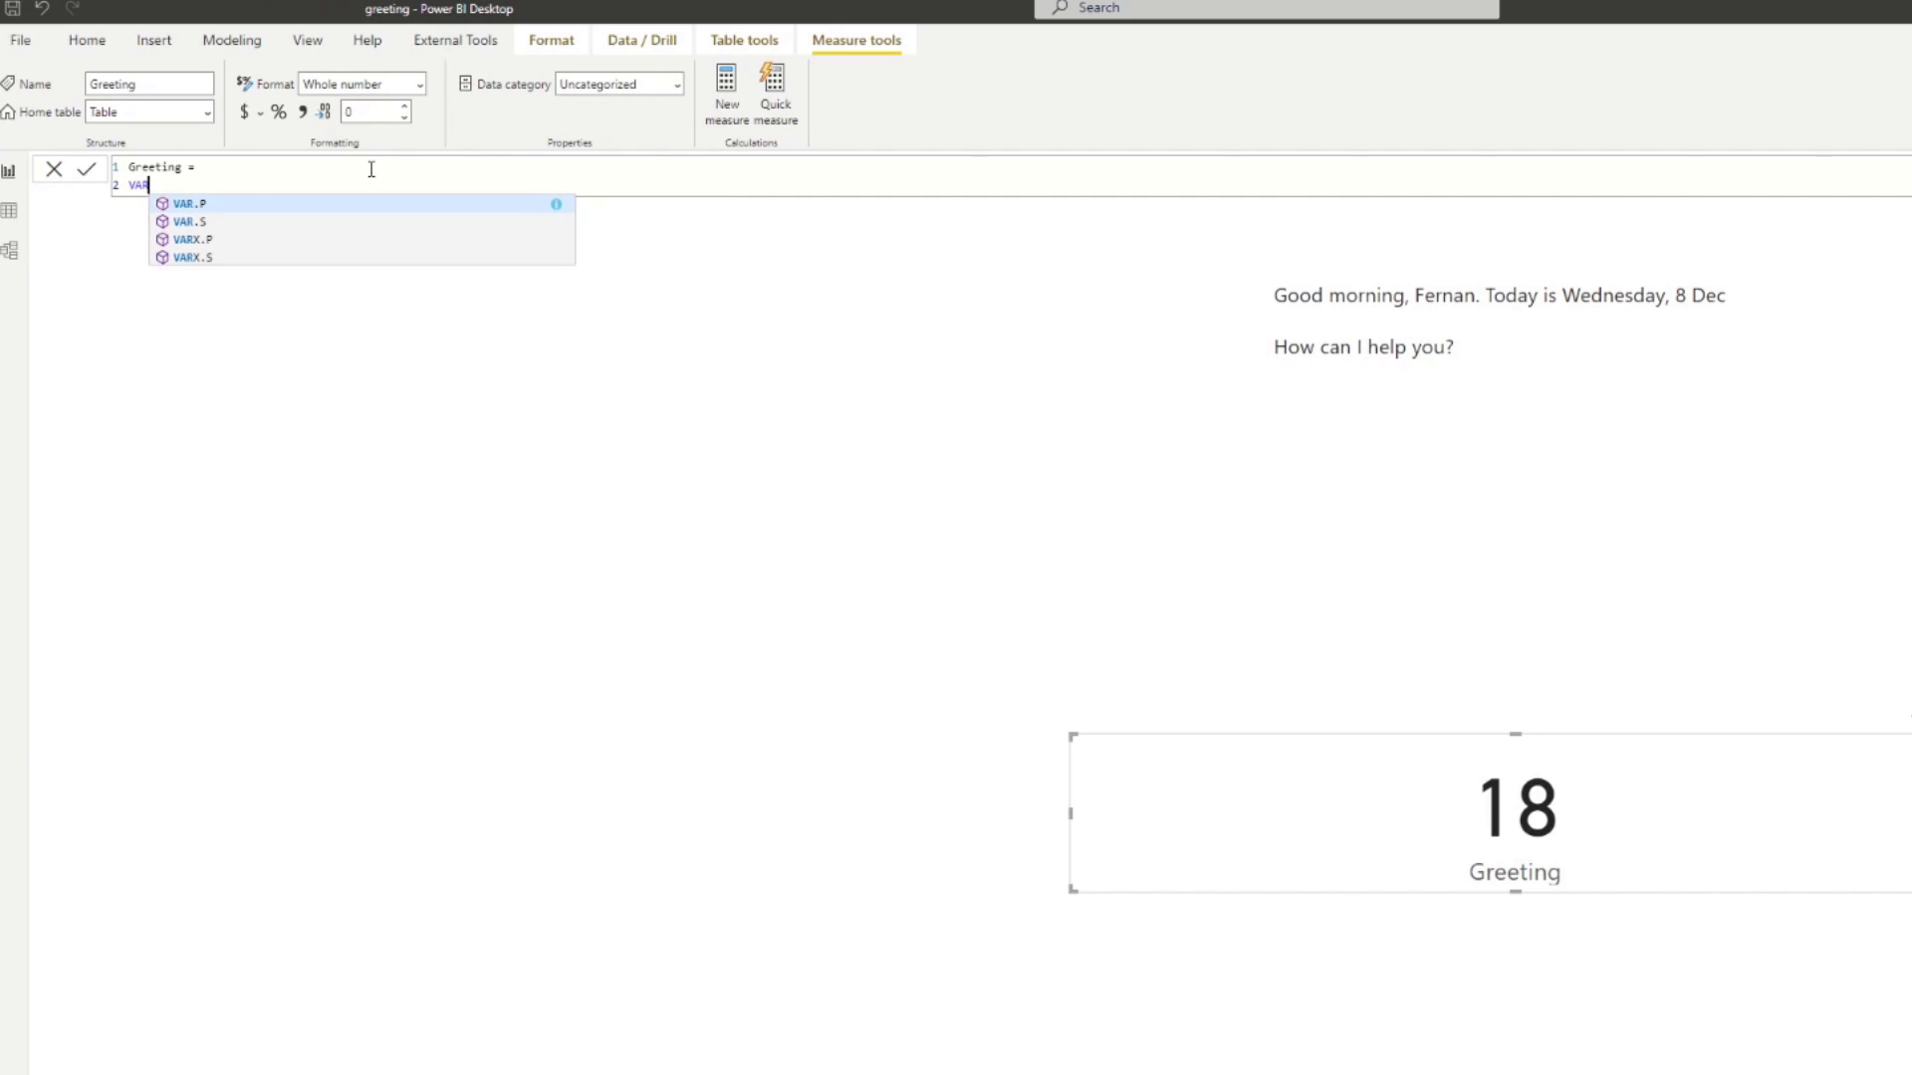
{"action": "type", "text": "_ho"}
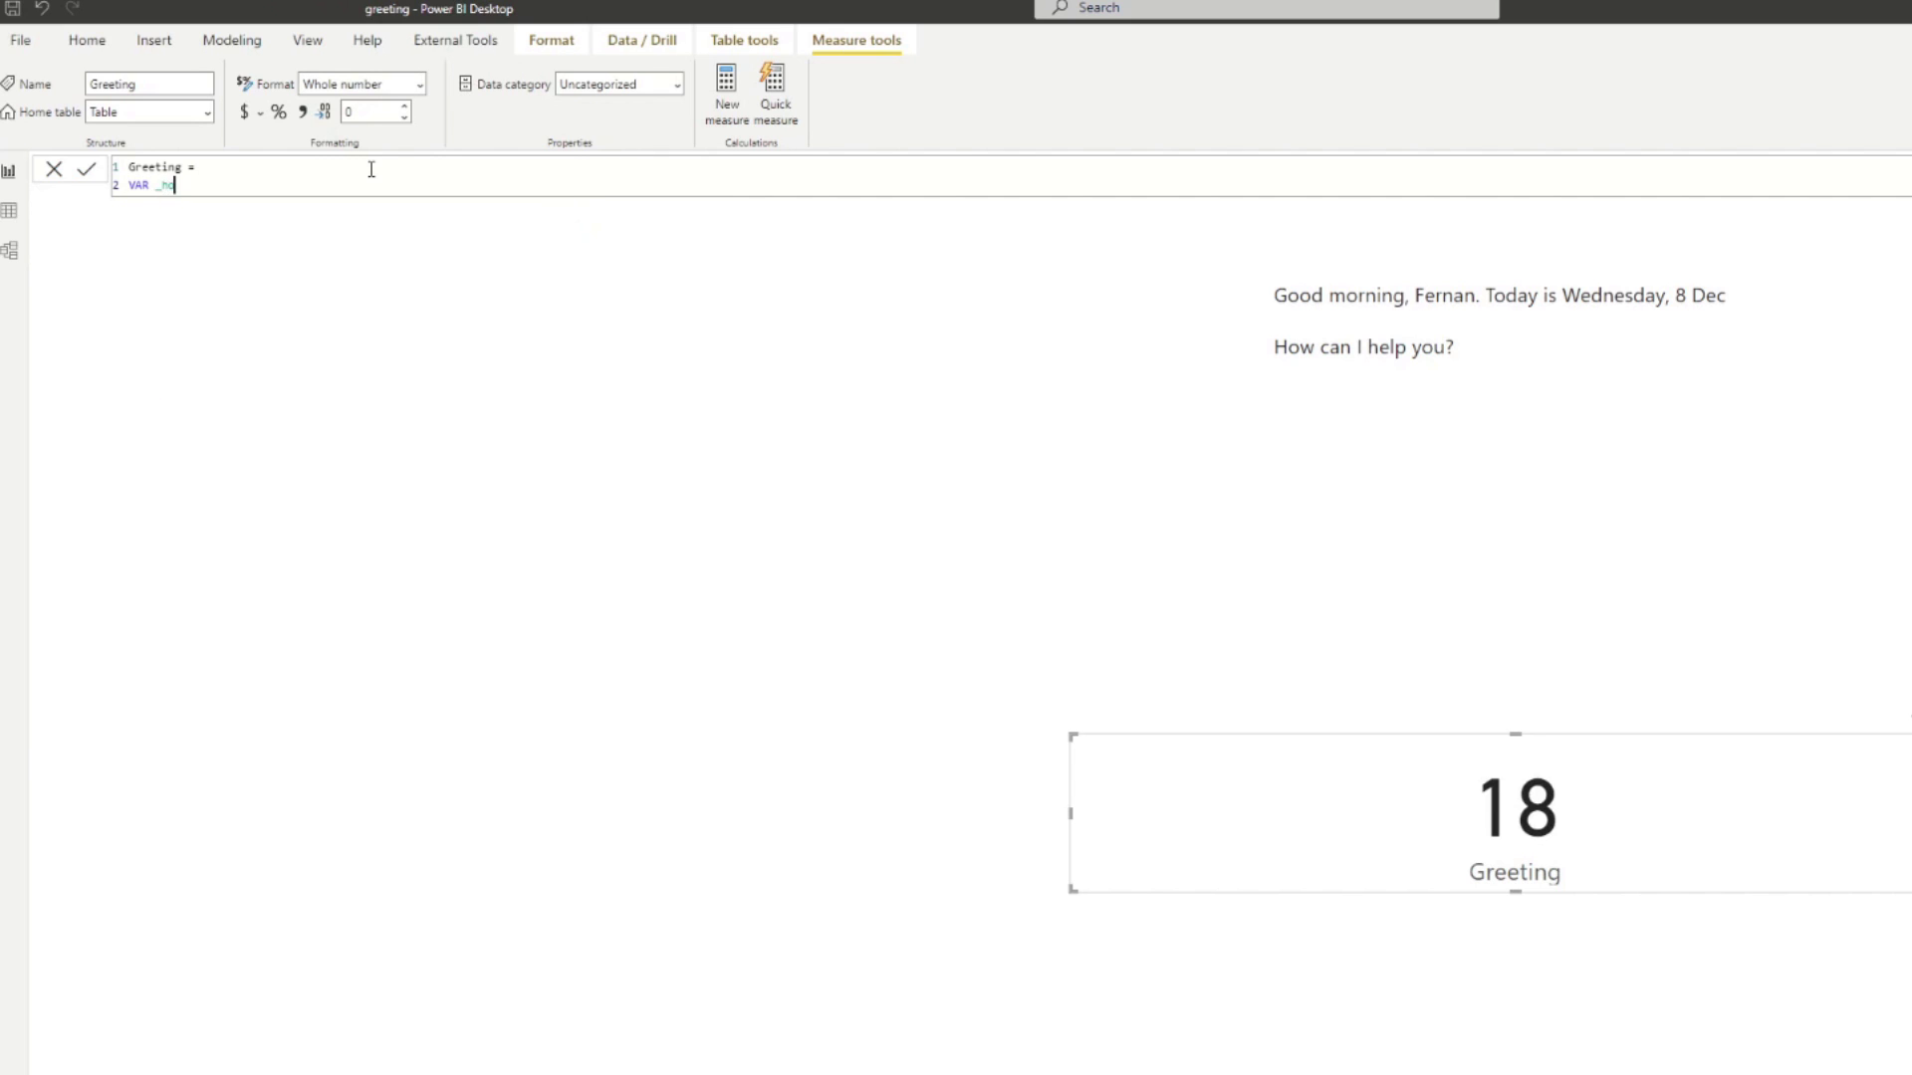
{"action": "key", "text": "BackSpace"}
{"action": "key", "text": "BackSpace"}
{"action": "type", "text": "now = HOUR(NOW())"}
{"action": "key", "text": "shift+Return"}
{"action": "type", "text": "RETURN"}
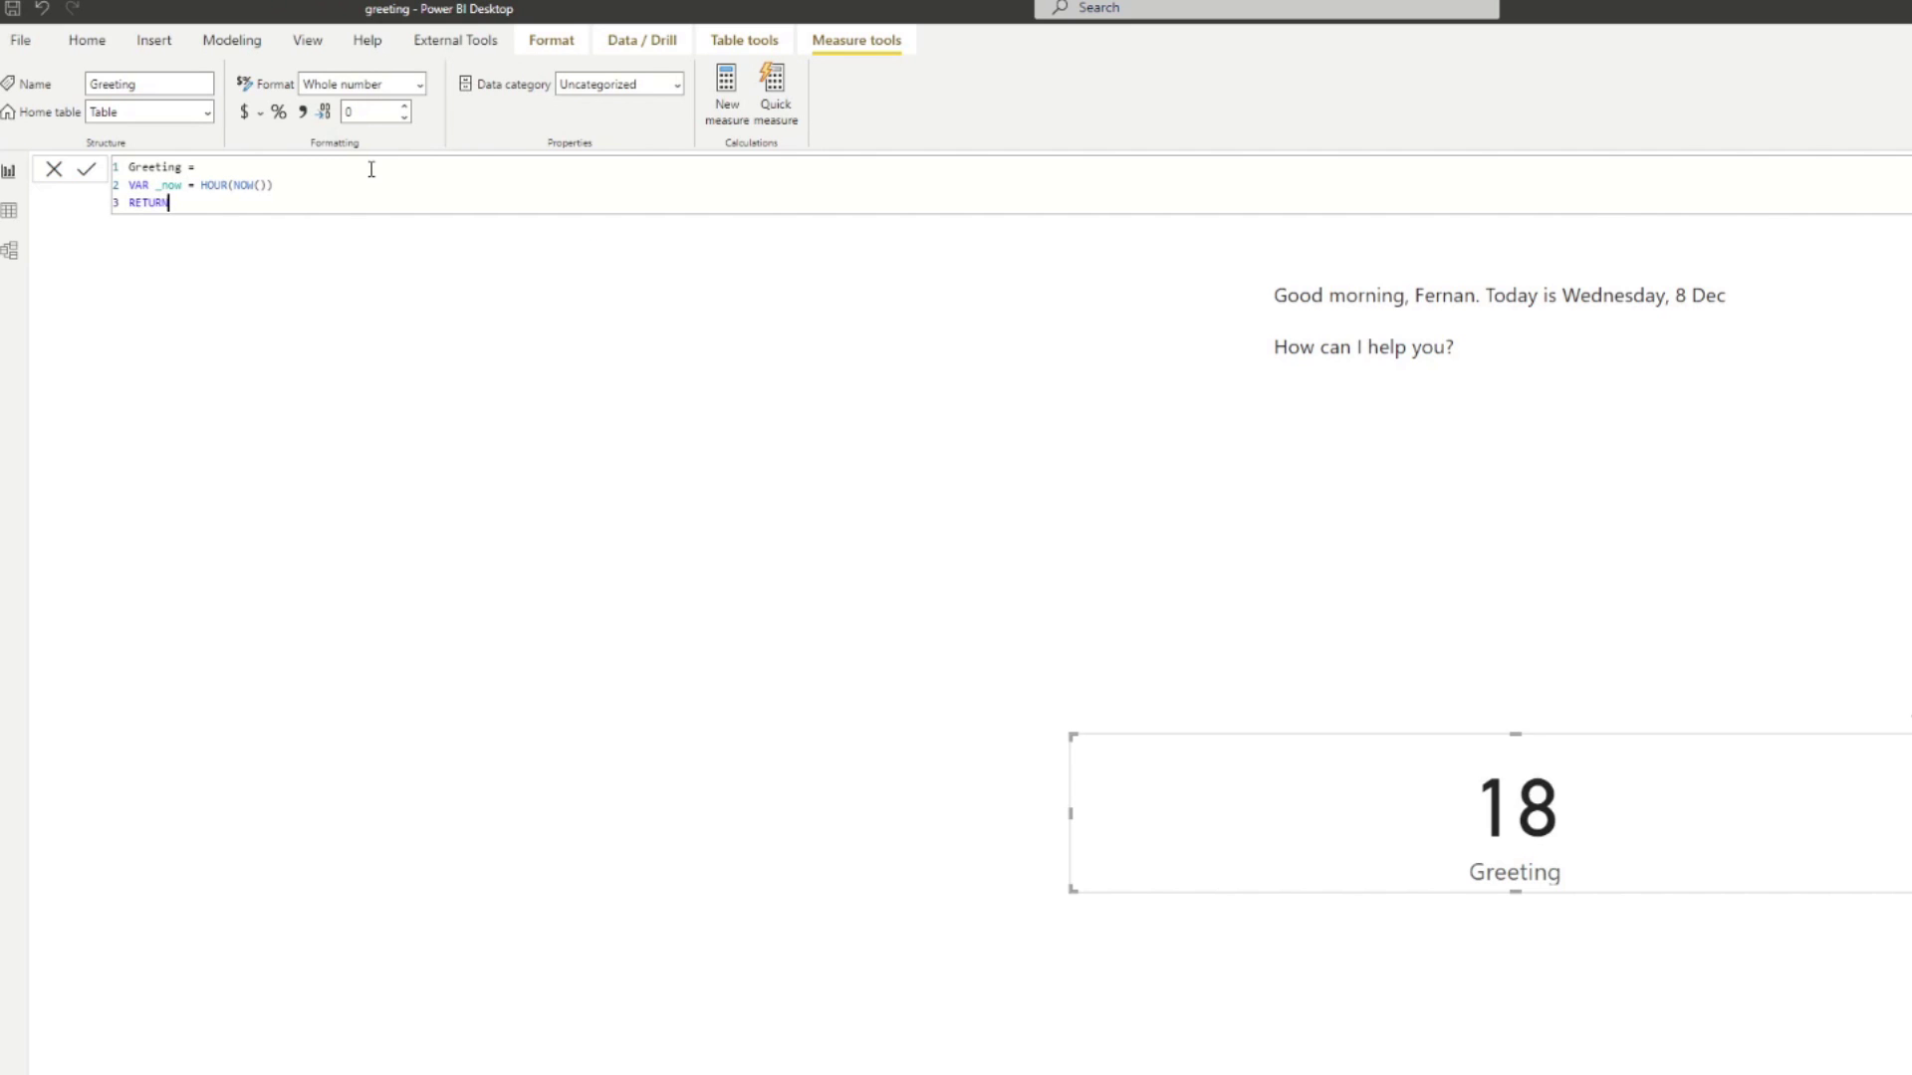
{"action": "key", "text": "shift+Return"}
{"action": "type", "text": "SWI"}
{"action": "key", "text": "BackSpace"}
{"action": "key", "text": "BackSpace"}
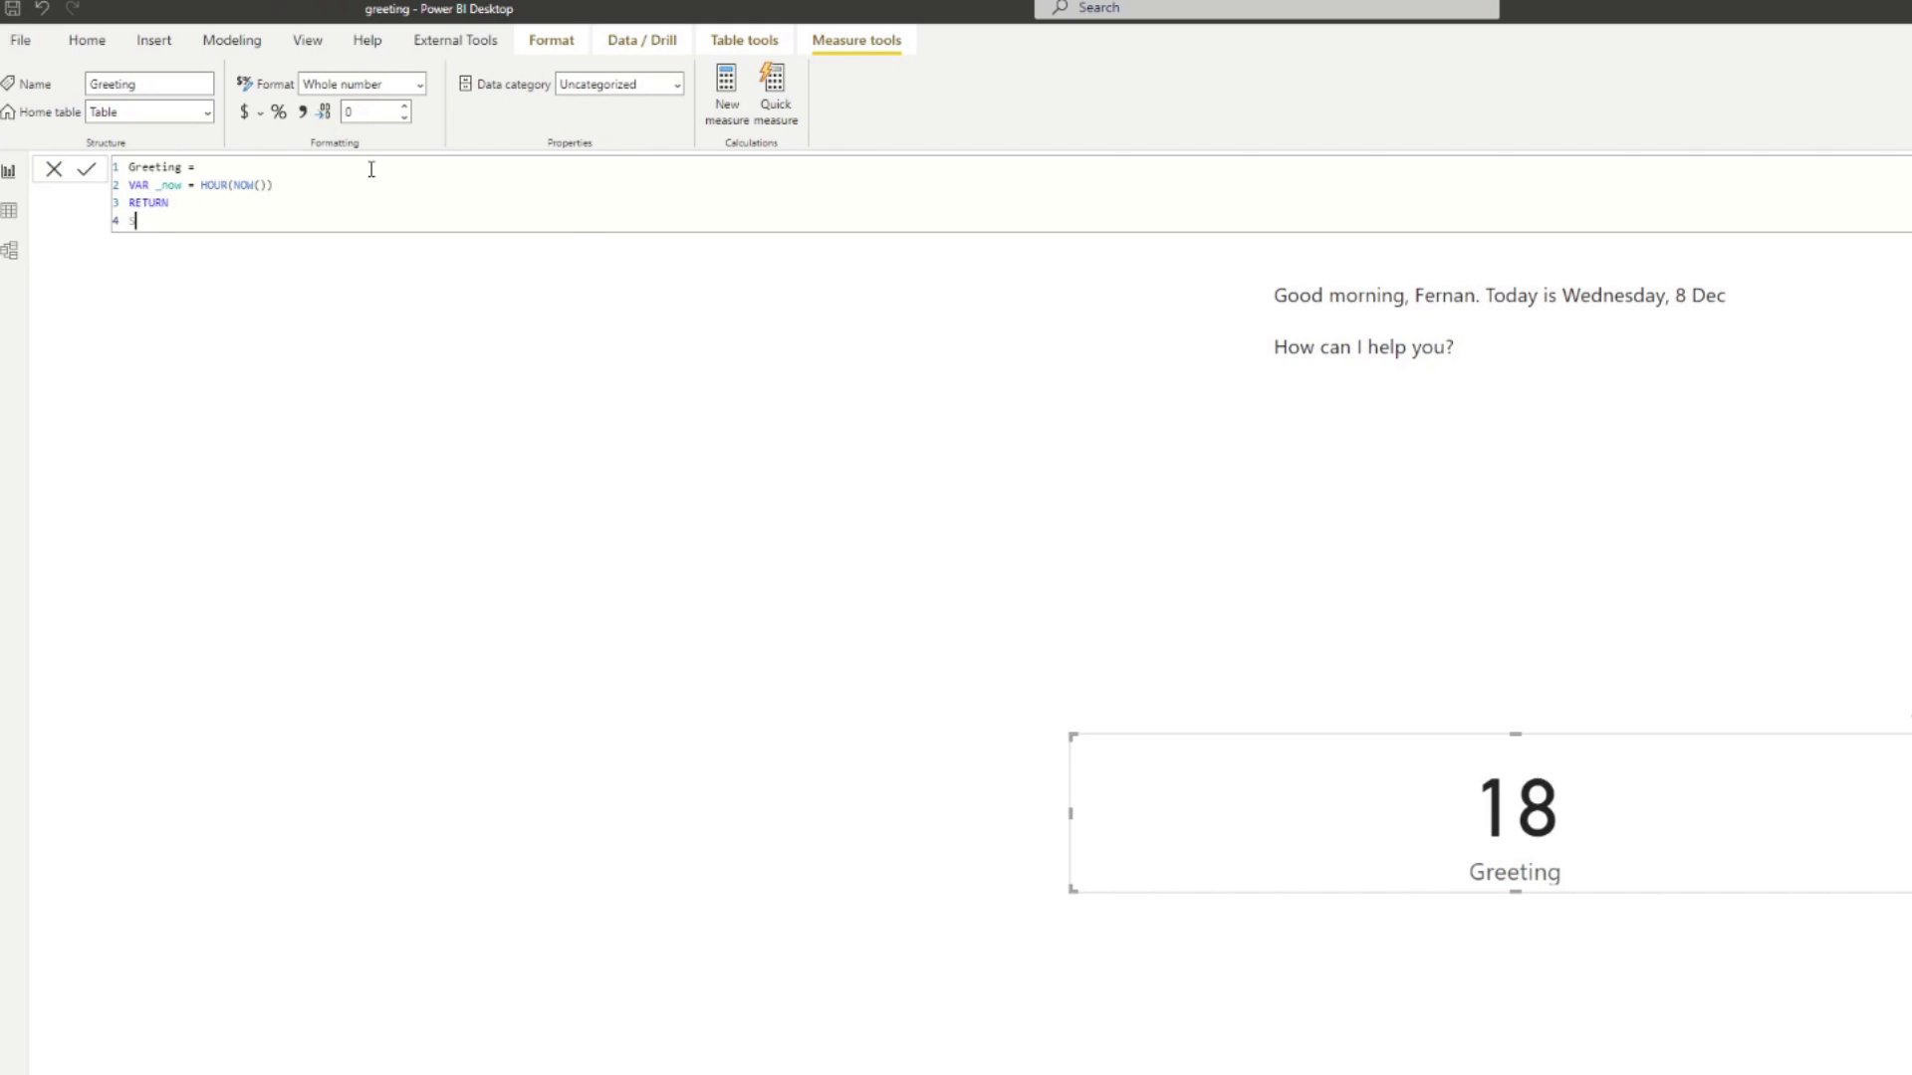
{"action": "type", "text": "SWITCH("}
Add TRUE() and a 'Good morning' branch for _now between 6 and 11.
{"action": "key", "text": "shift+Return"}
{"action": "key", "text": "shift+Return"}
{"action": "type", "text": "TRUE()"}
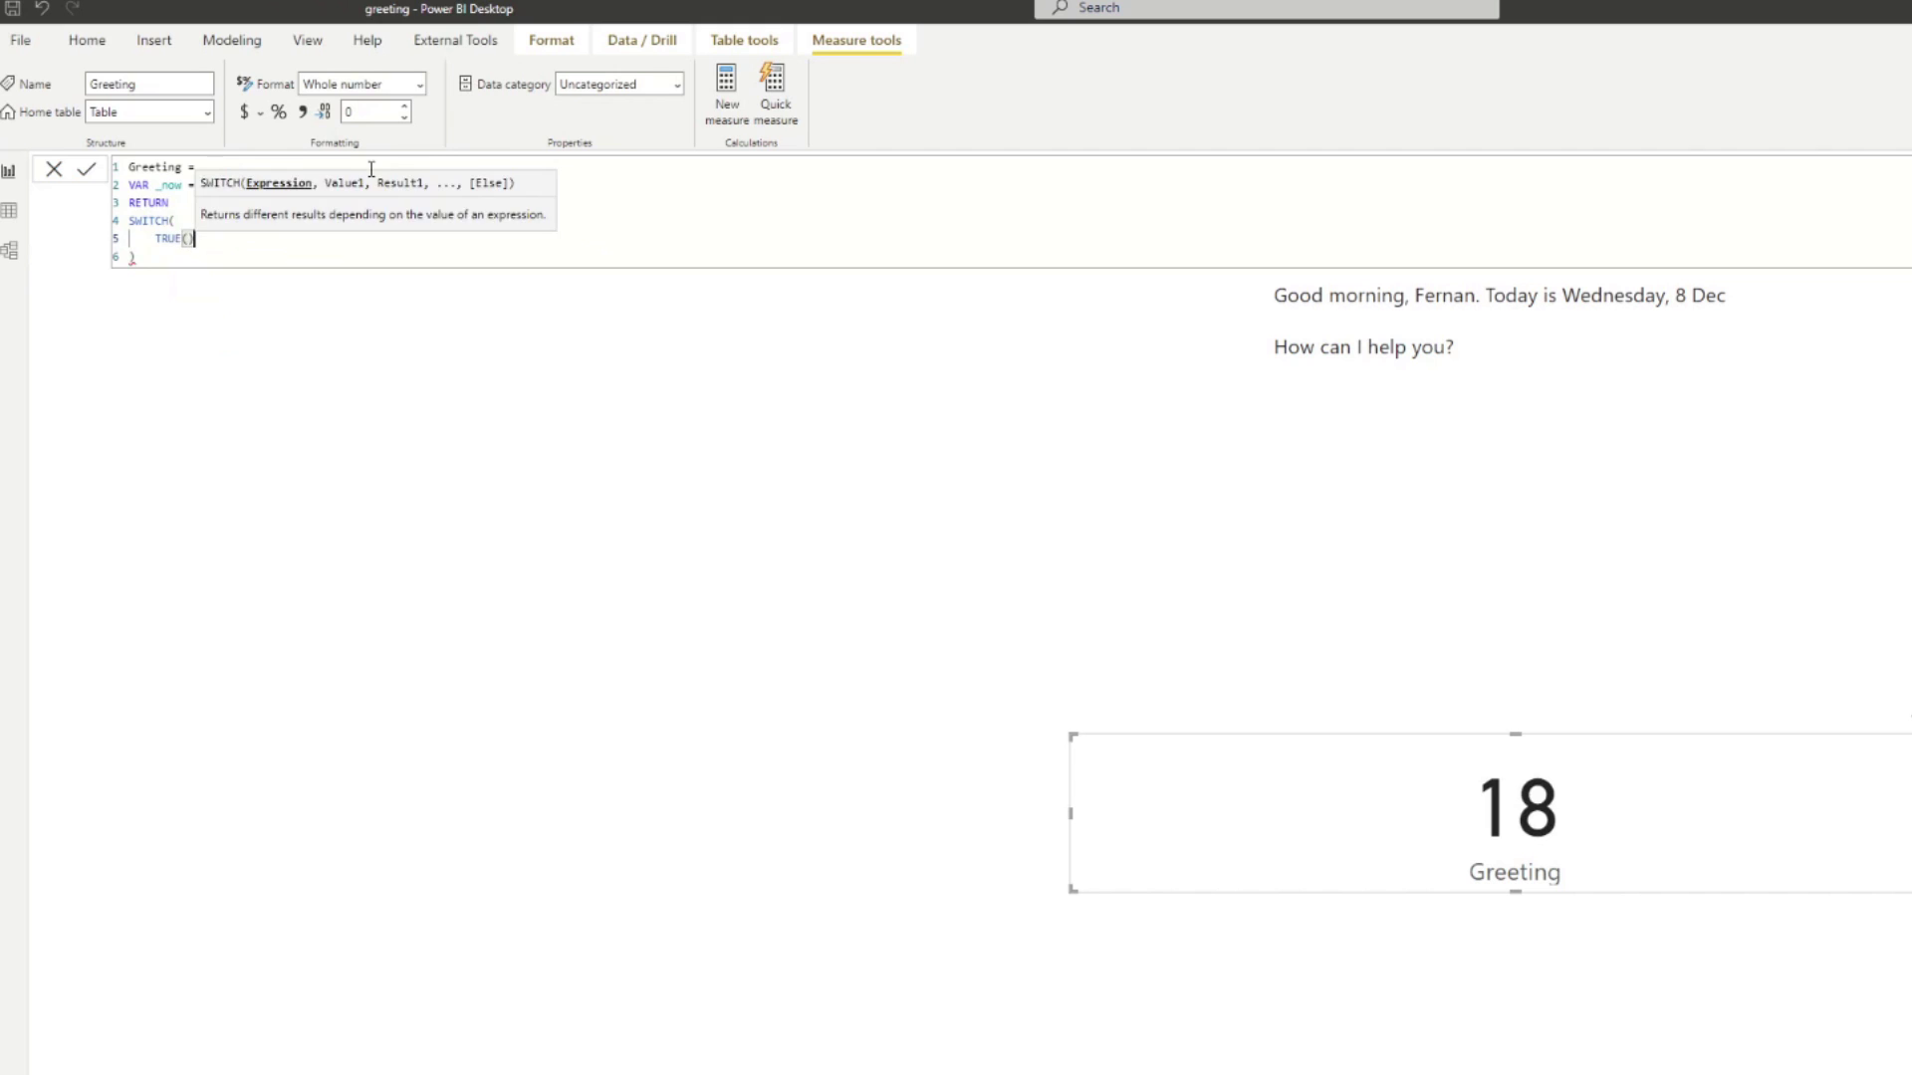
{"action": "key", "text": "shift+Return"}
{"action": "type", "text": ", "}
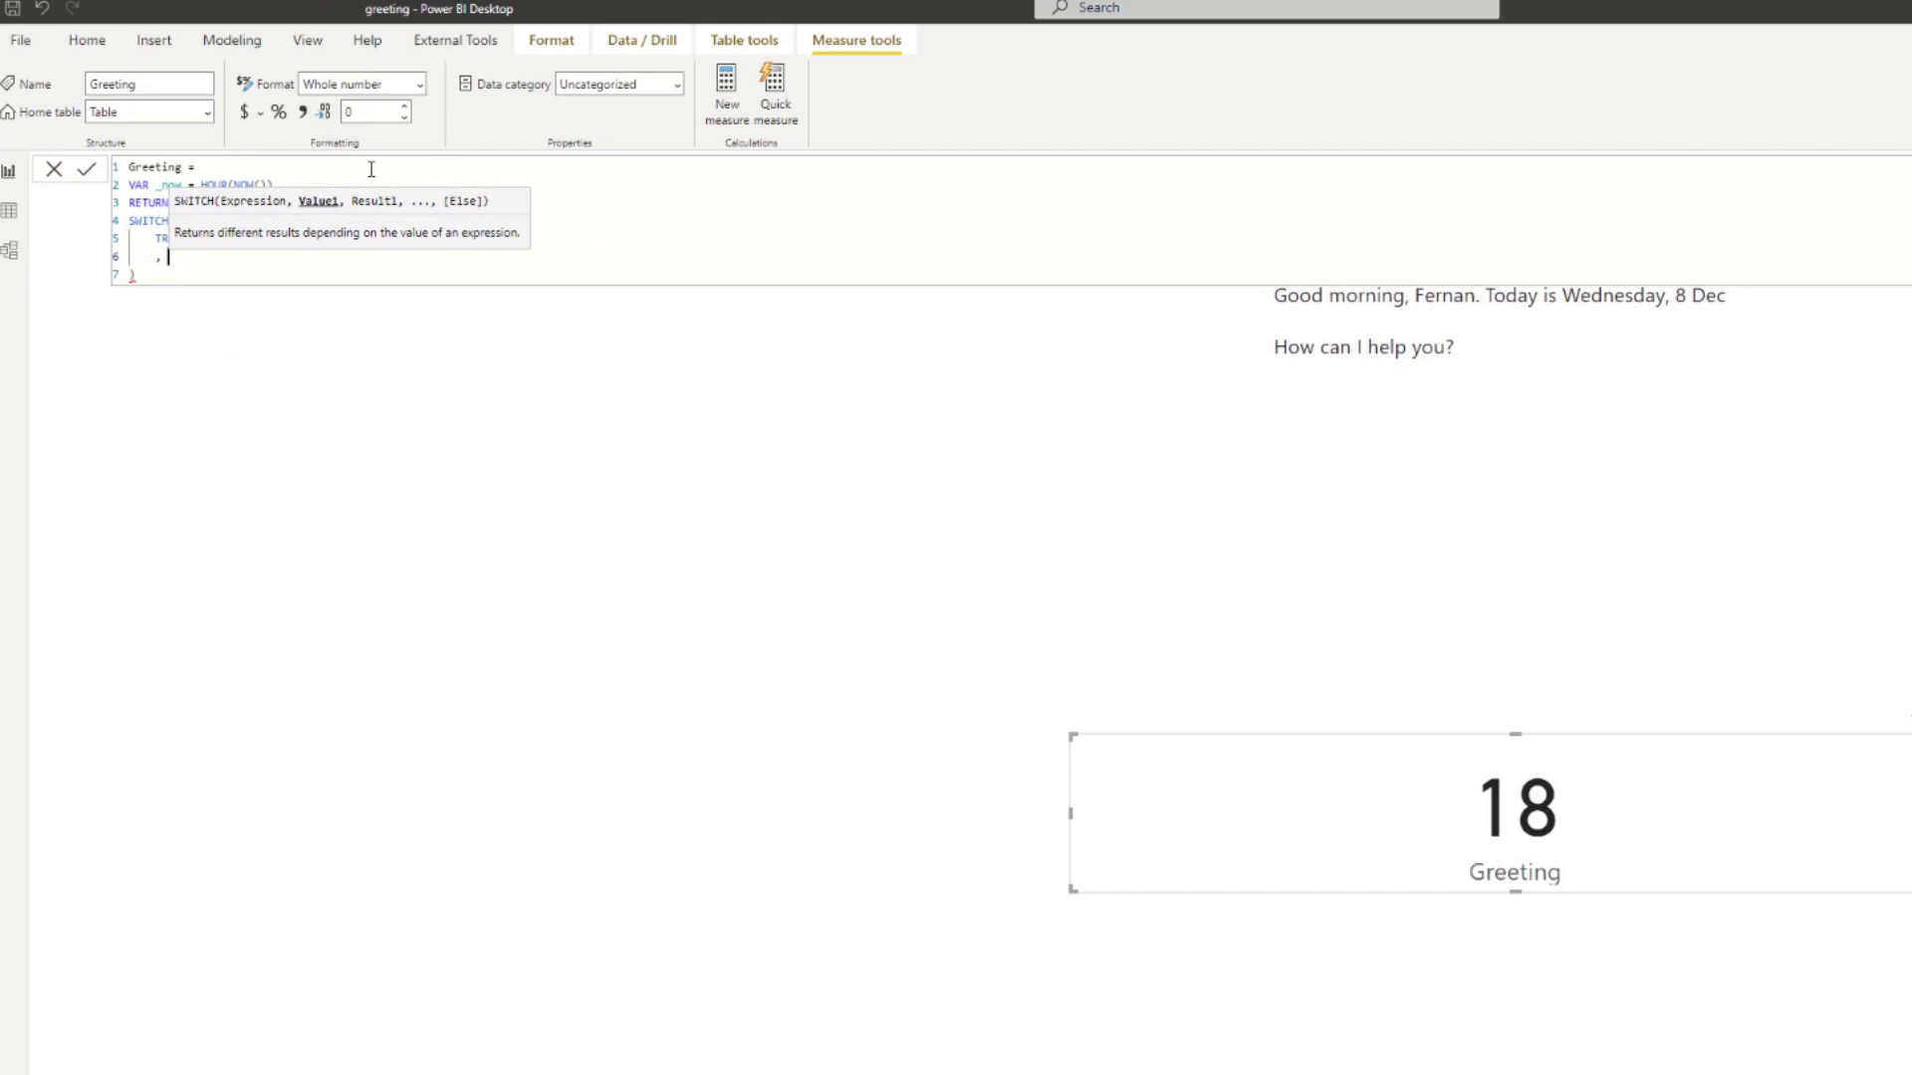
{"action": "type", "text": "_now"}
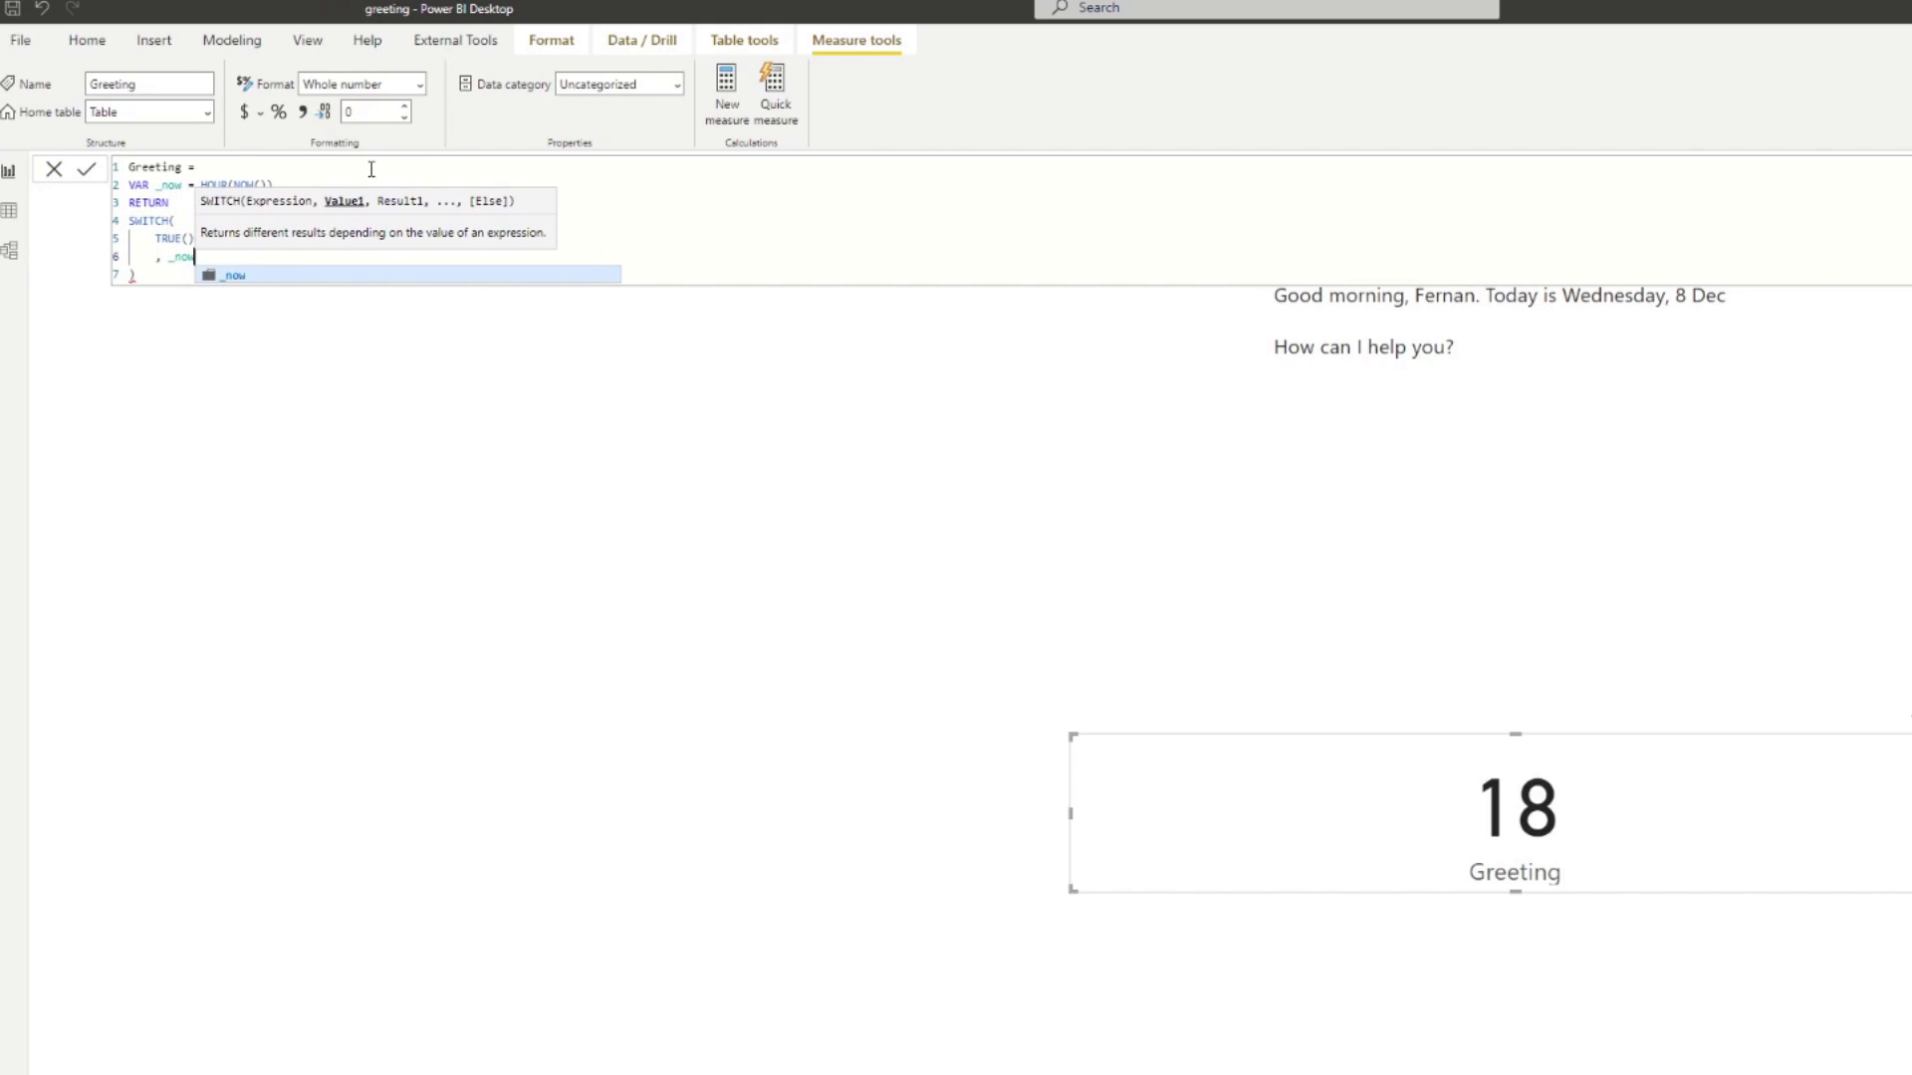
{"action": "type", "text": " >="}
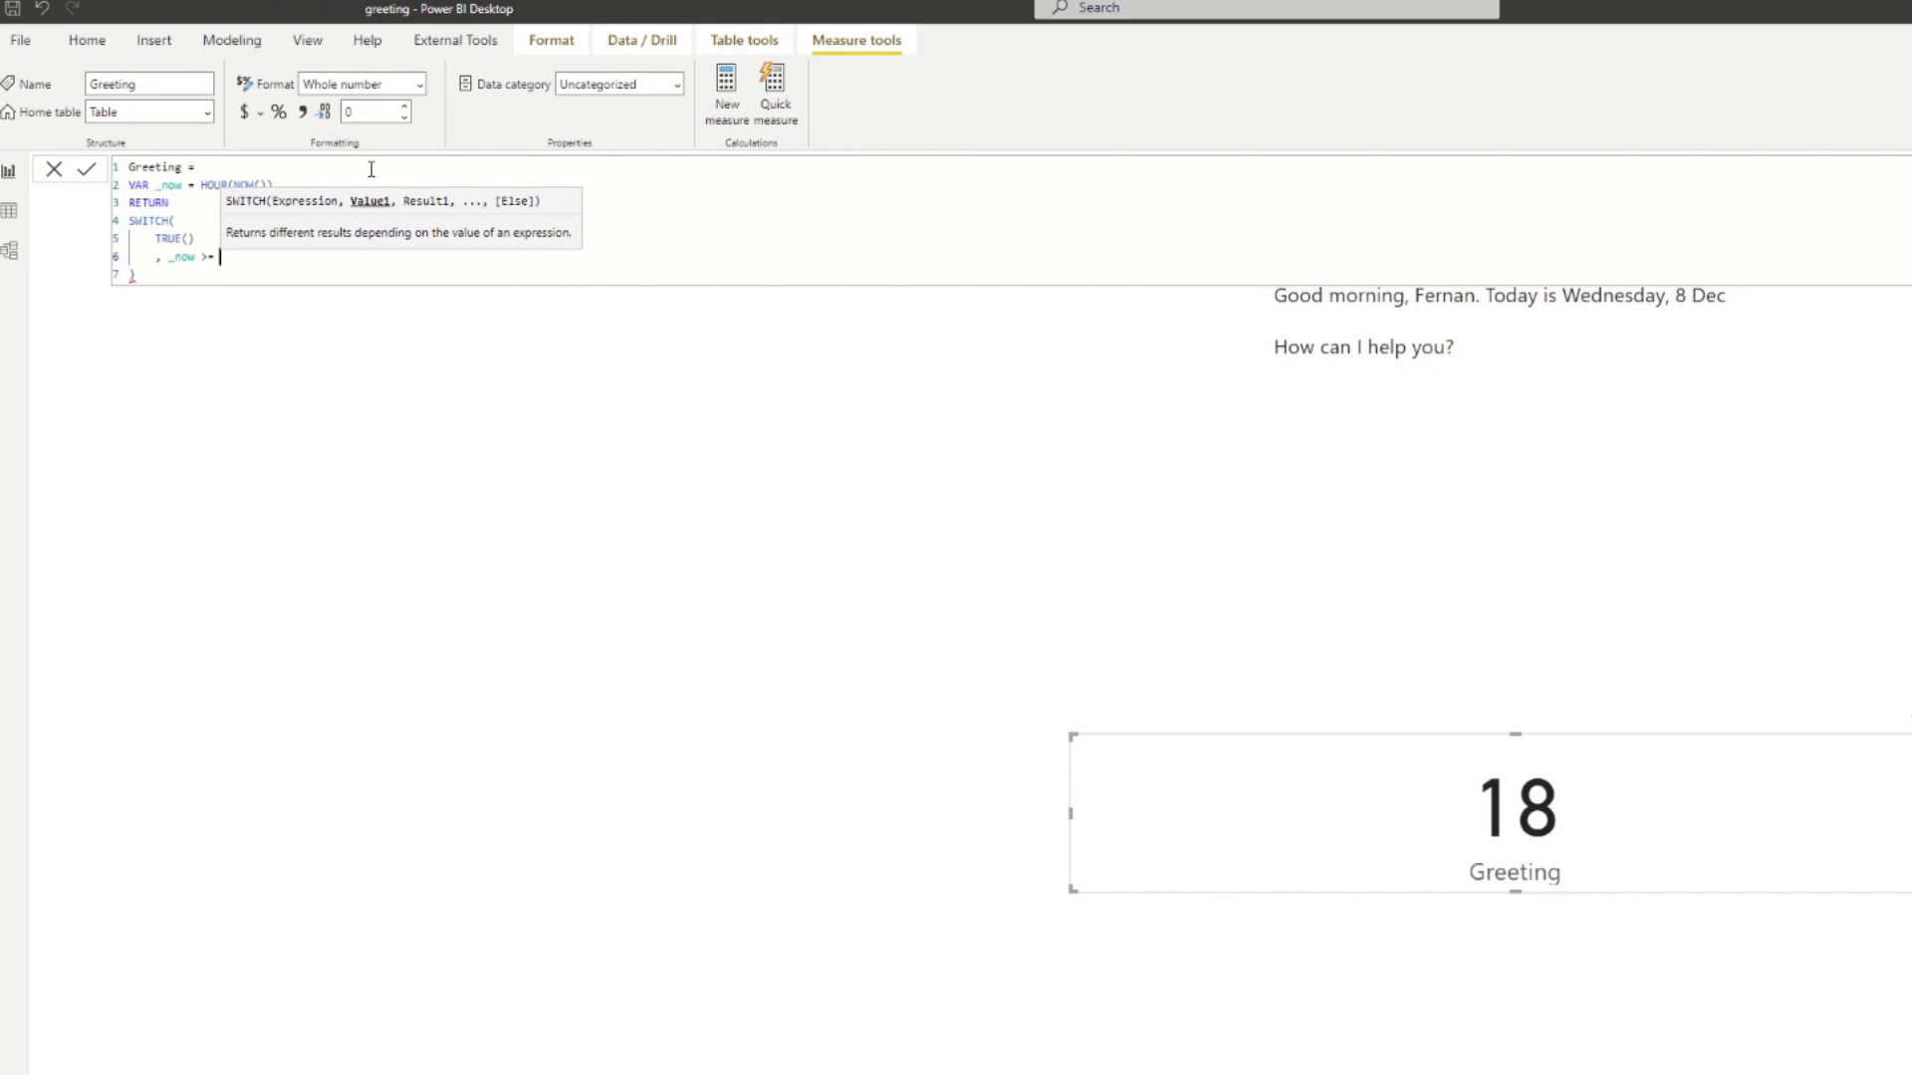
{"action": "key", "text": "BackSpace"}
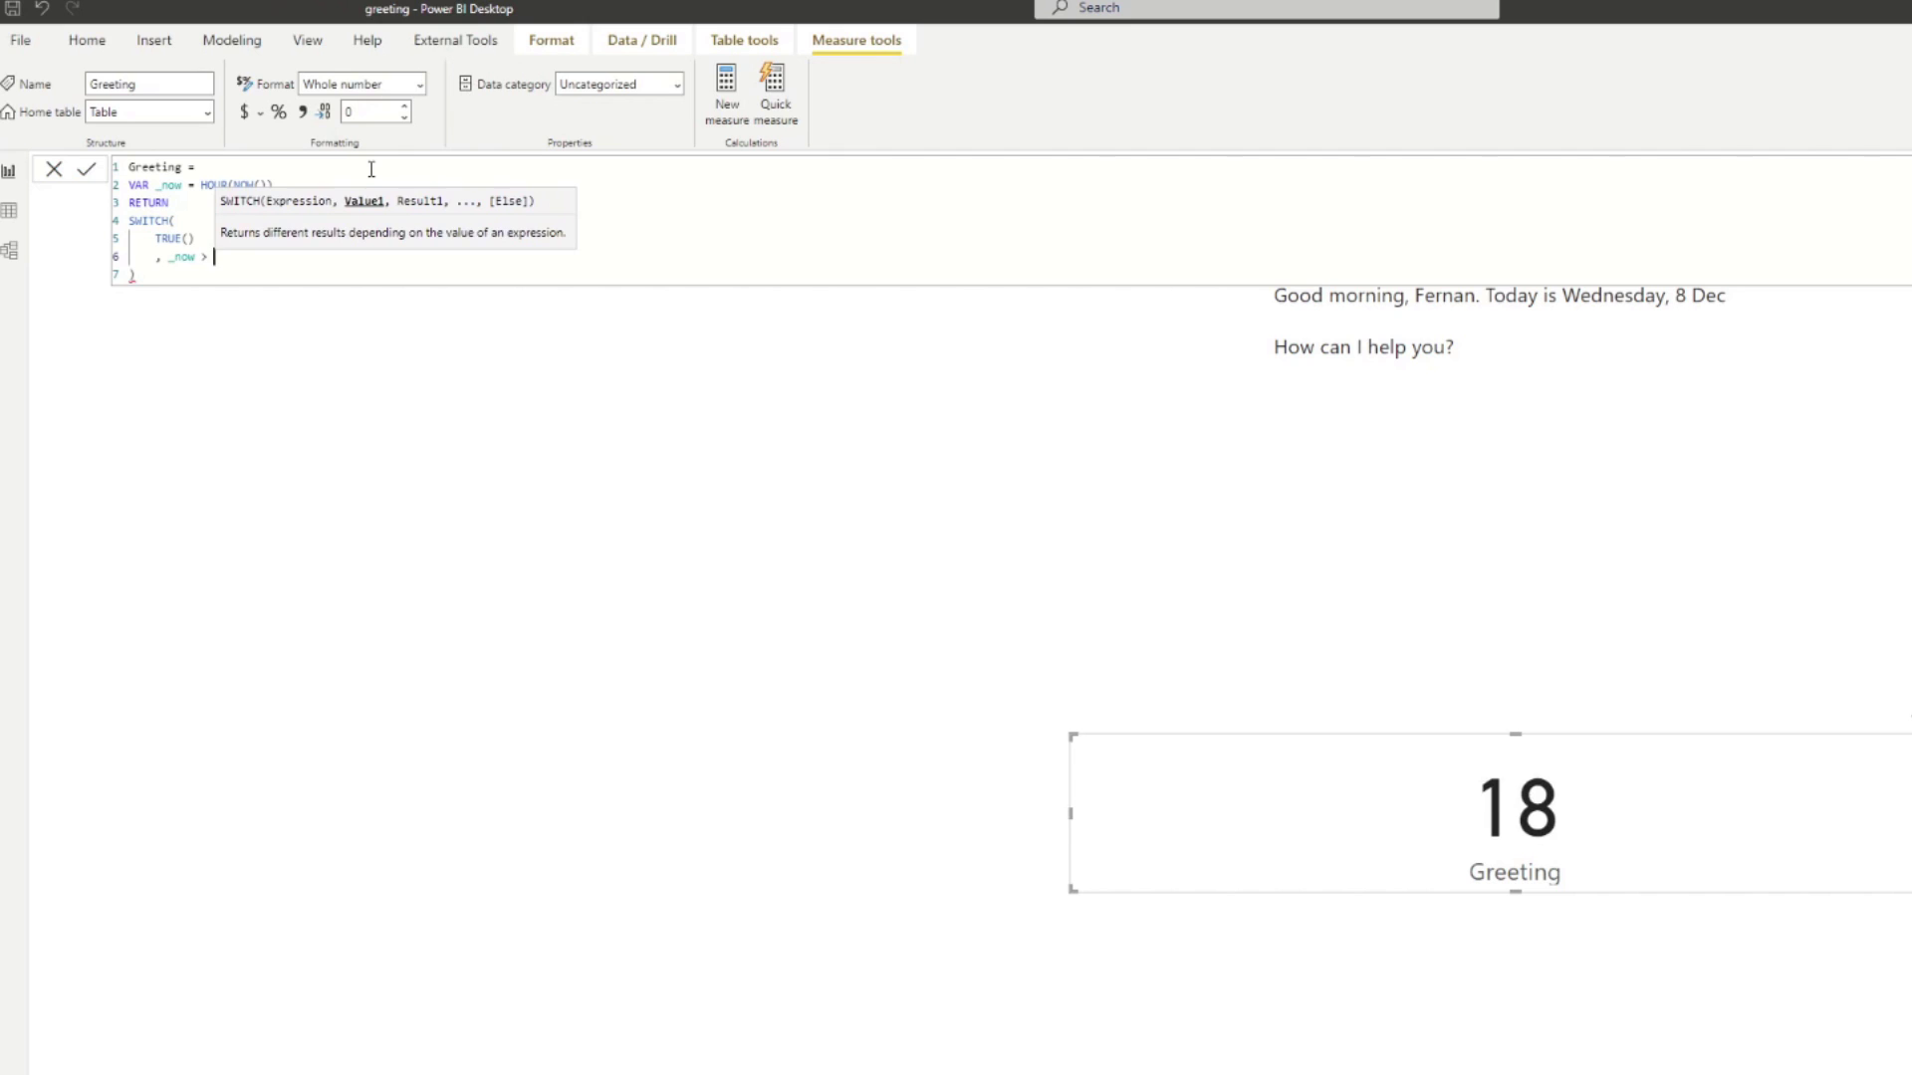
{"action": "type", "text": "= 6"}
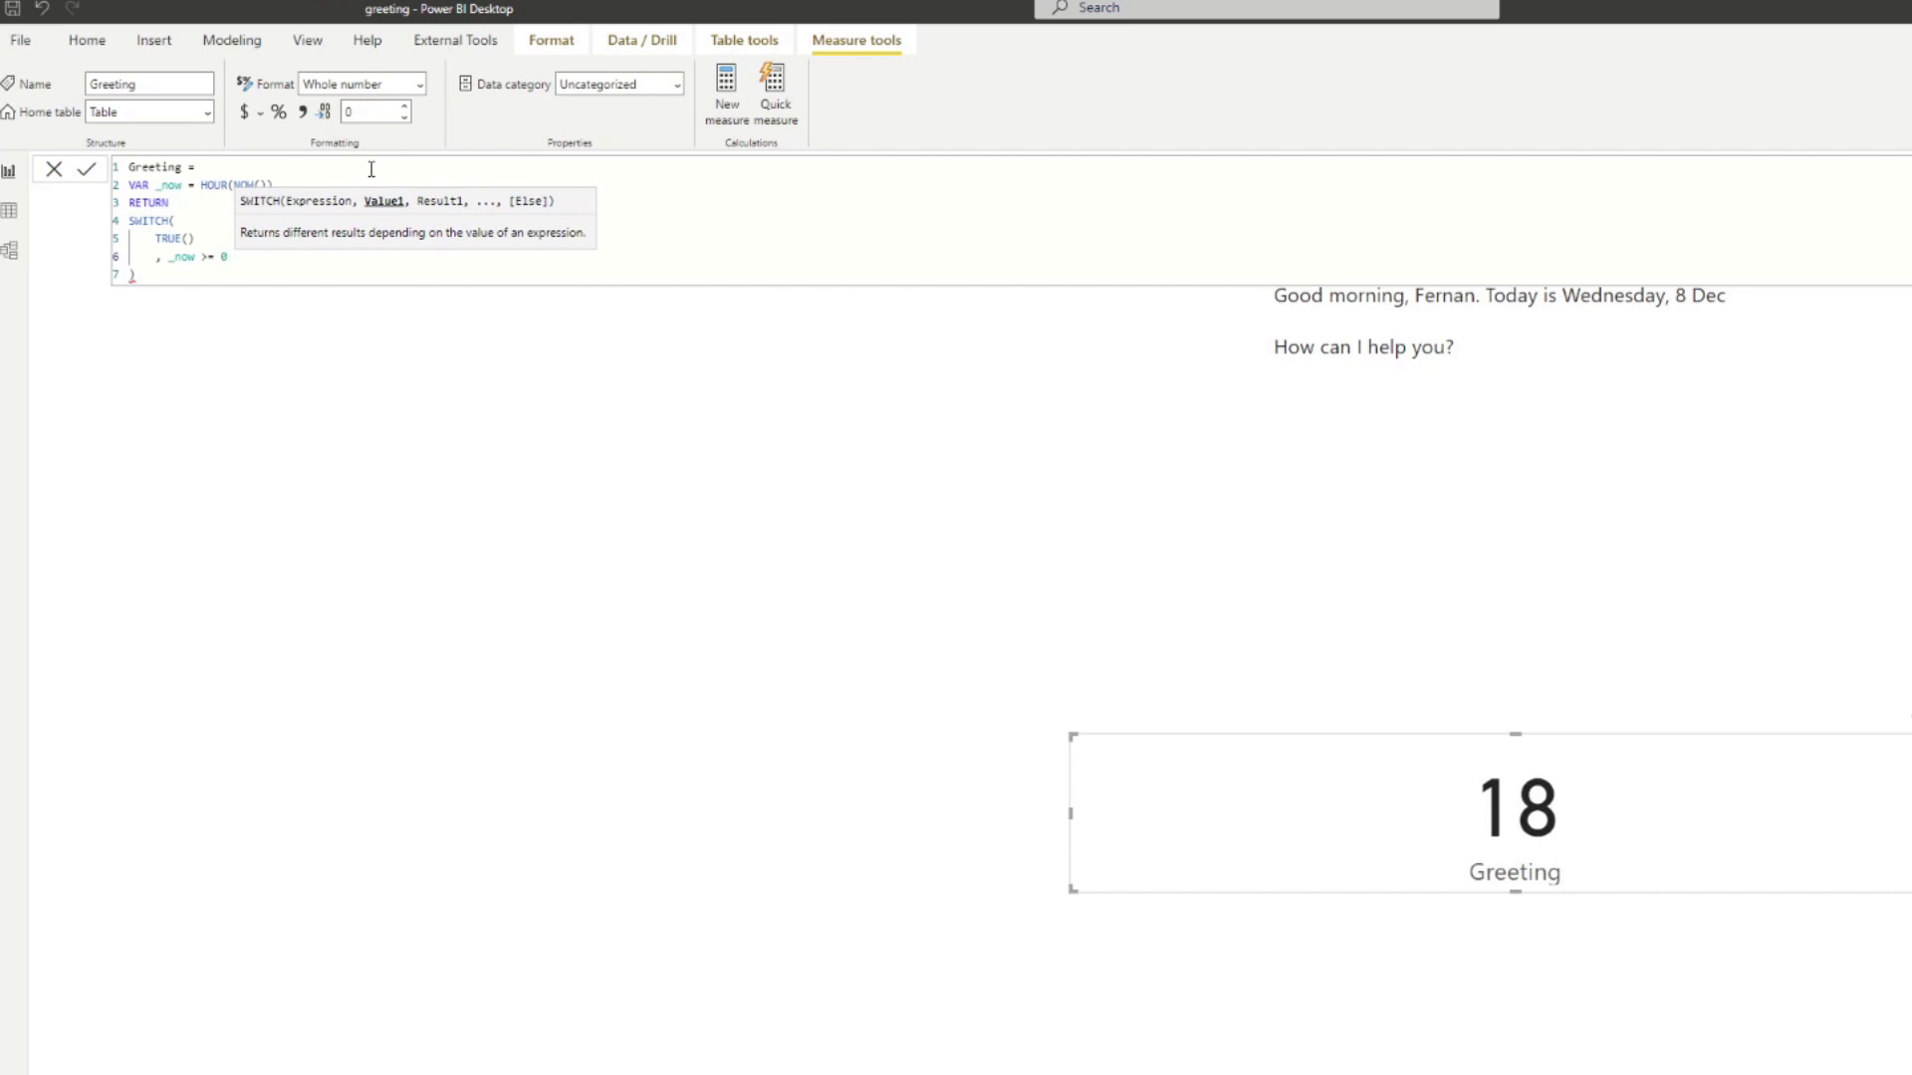
{"action": "type", "text": " && "}
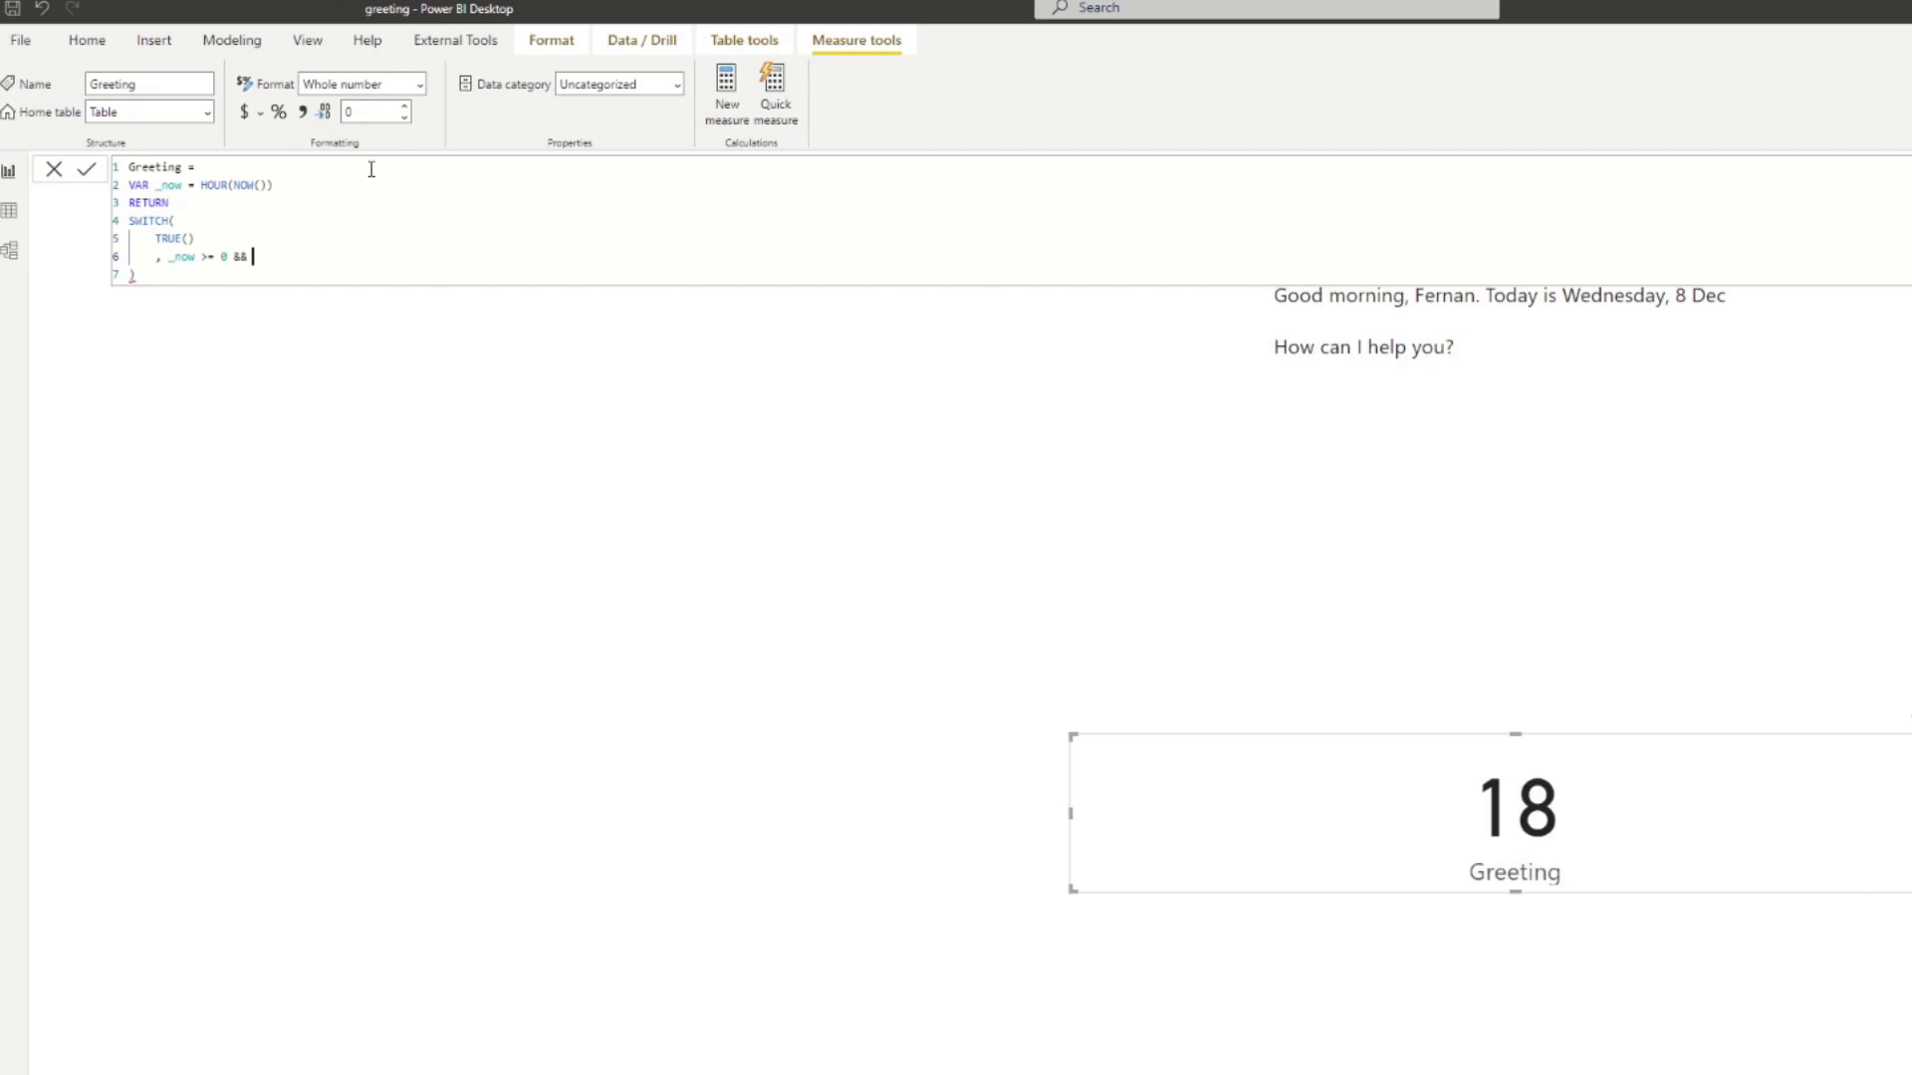
{"action": "type", "text": "_now"}
{"action": "type", "text": " <= 11"}
{"action": "type", "text": ","}
{"action": "type", "text": " \"Good "}
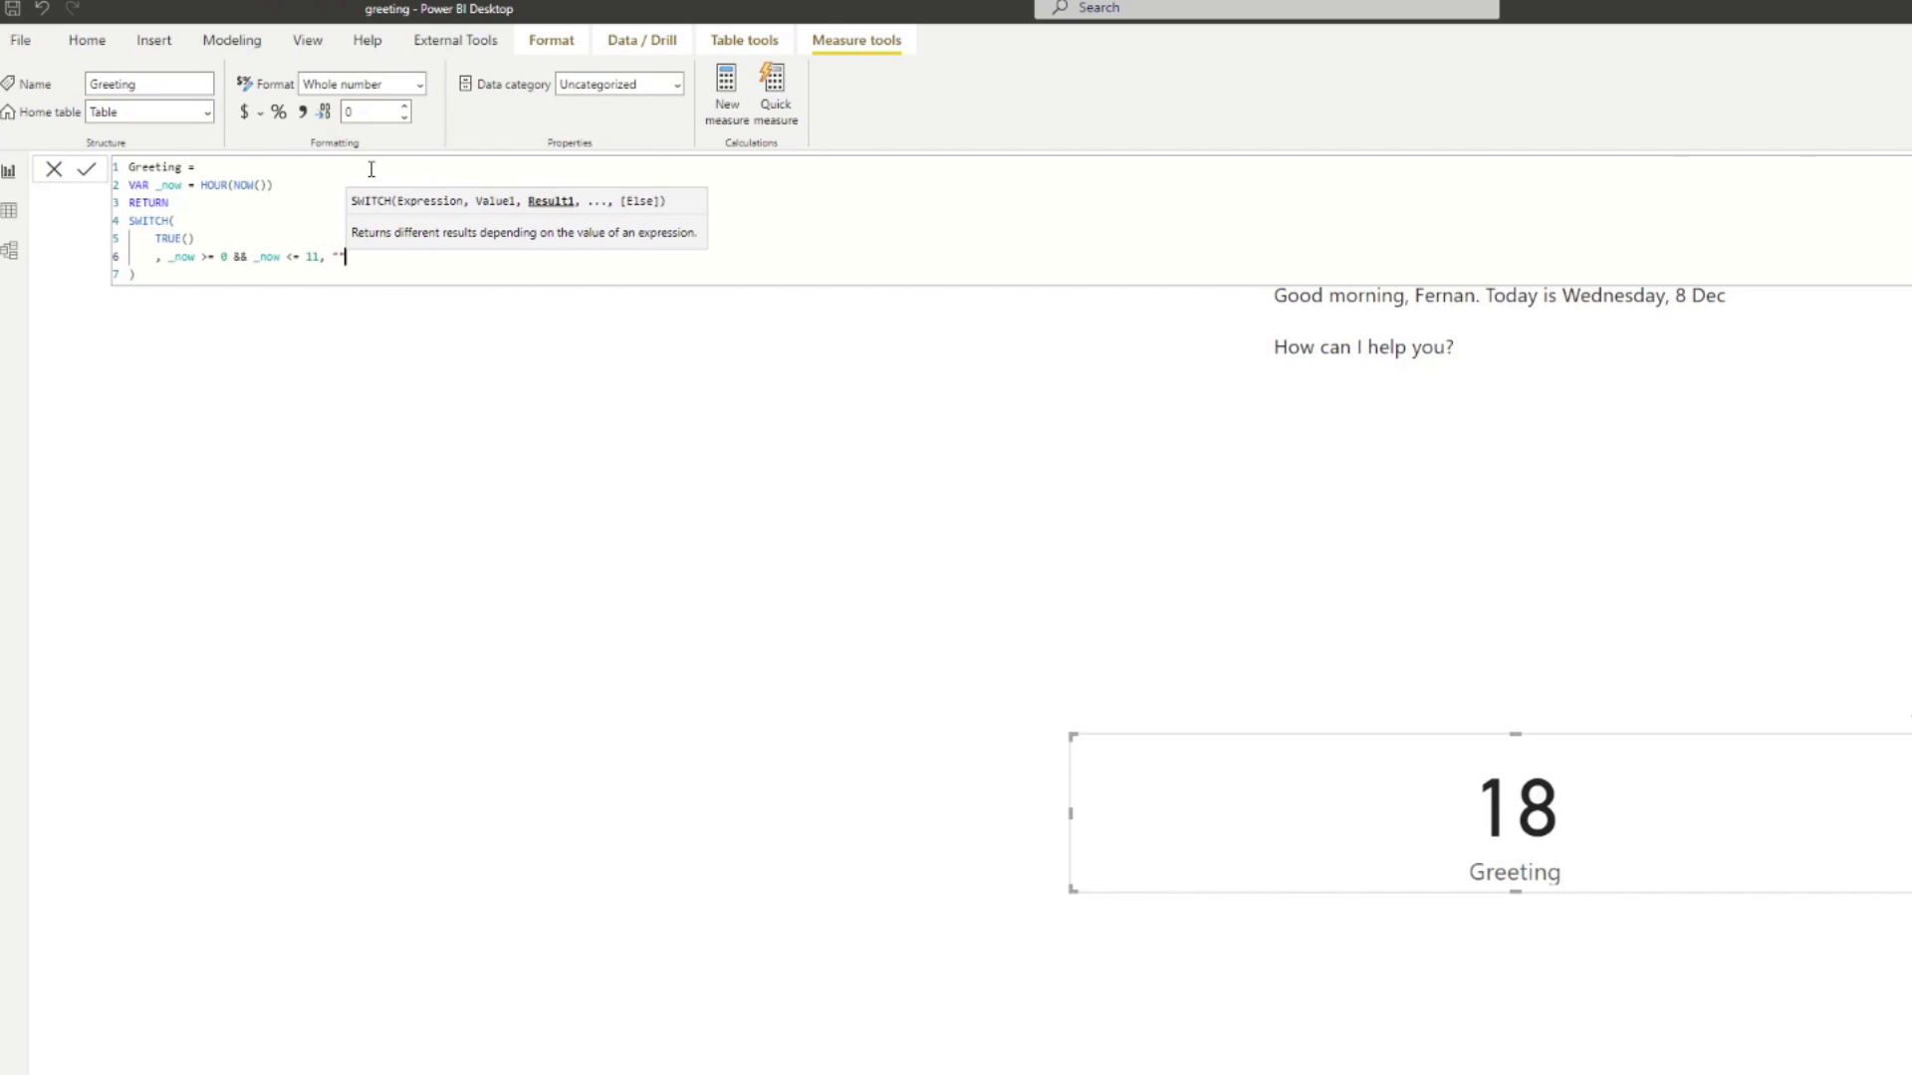
{"action": "type", "text": "mor"}
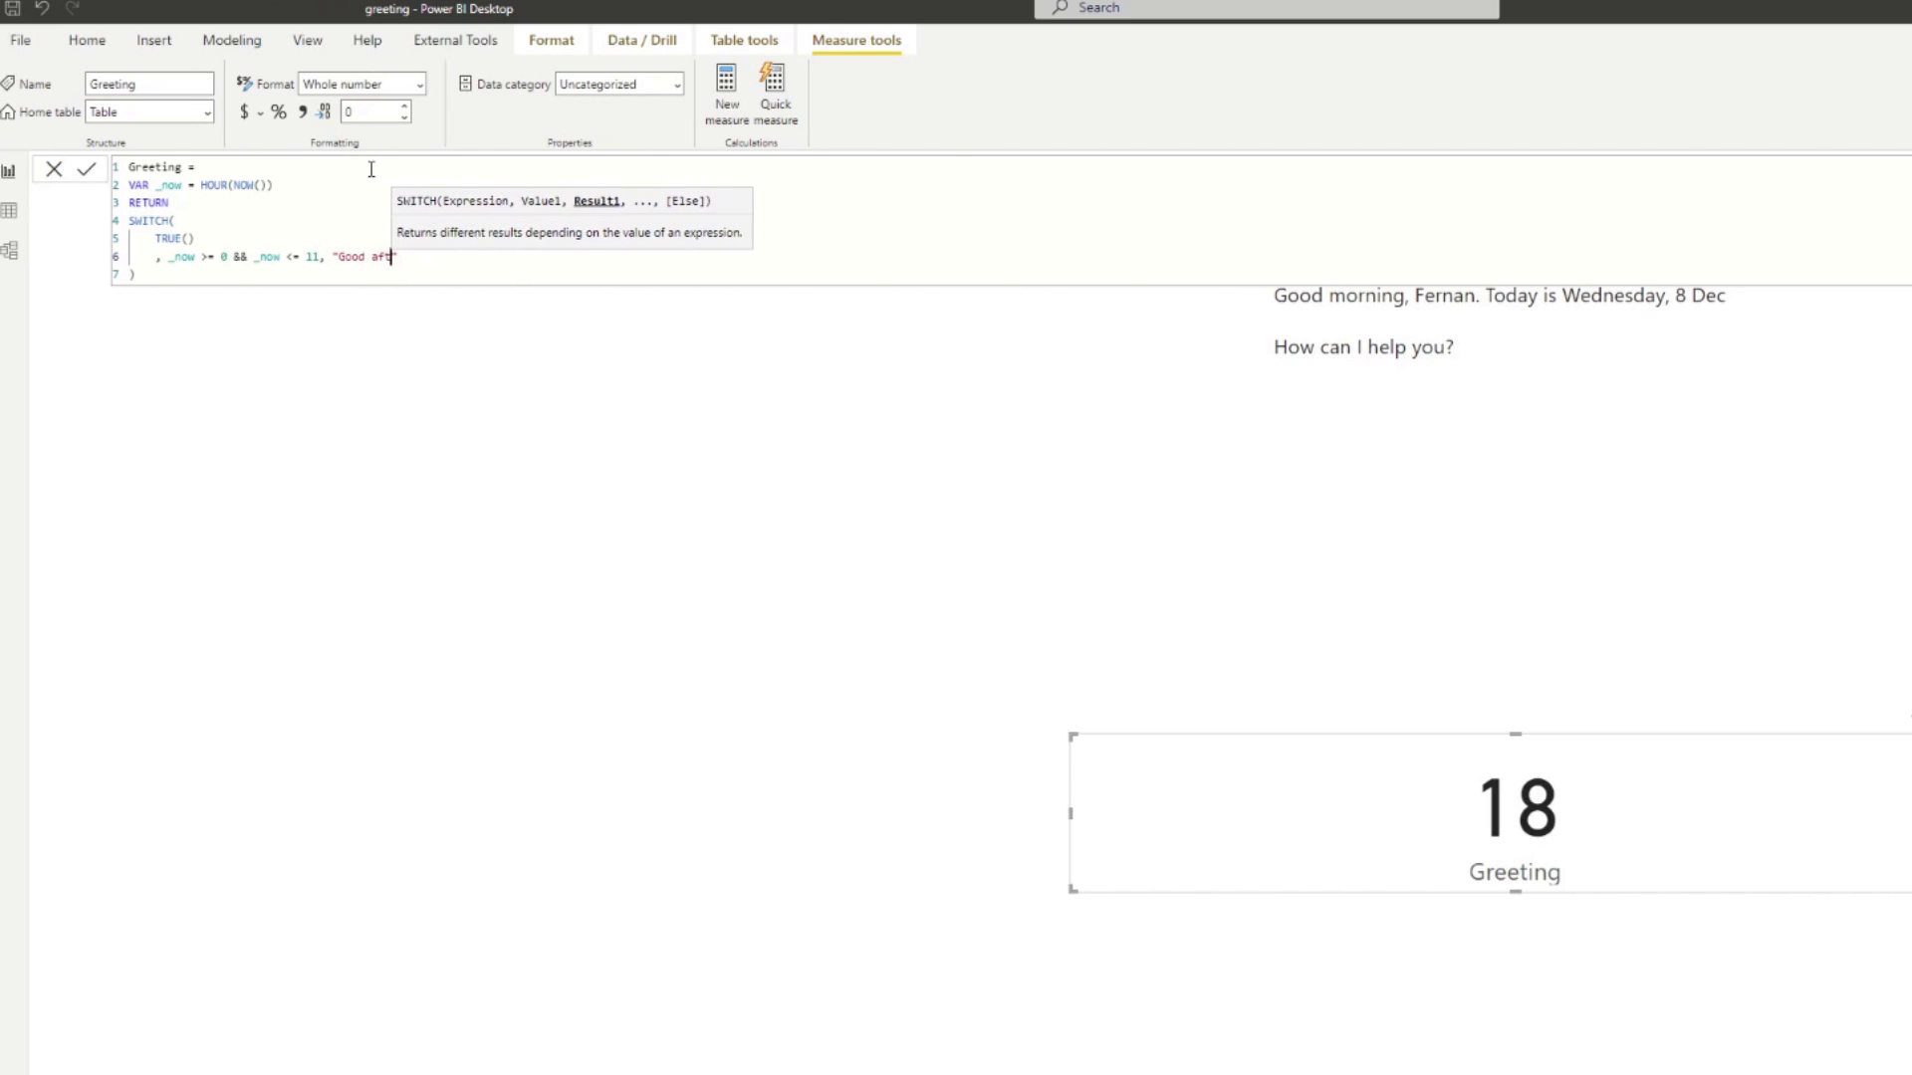
{"action": "key", "text": "BackSpace"}
{"action": "key", "text": "BackSpace"}
{"action": "key", "text": "BackSpace"}
{"action": "type", "text": "morning\""}
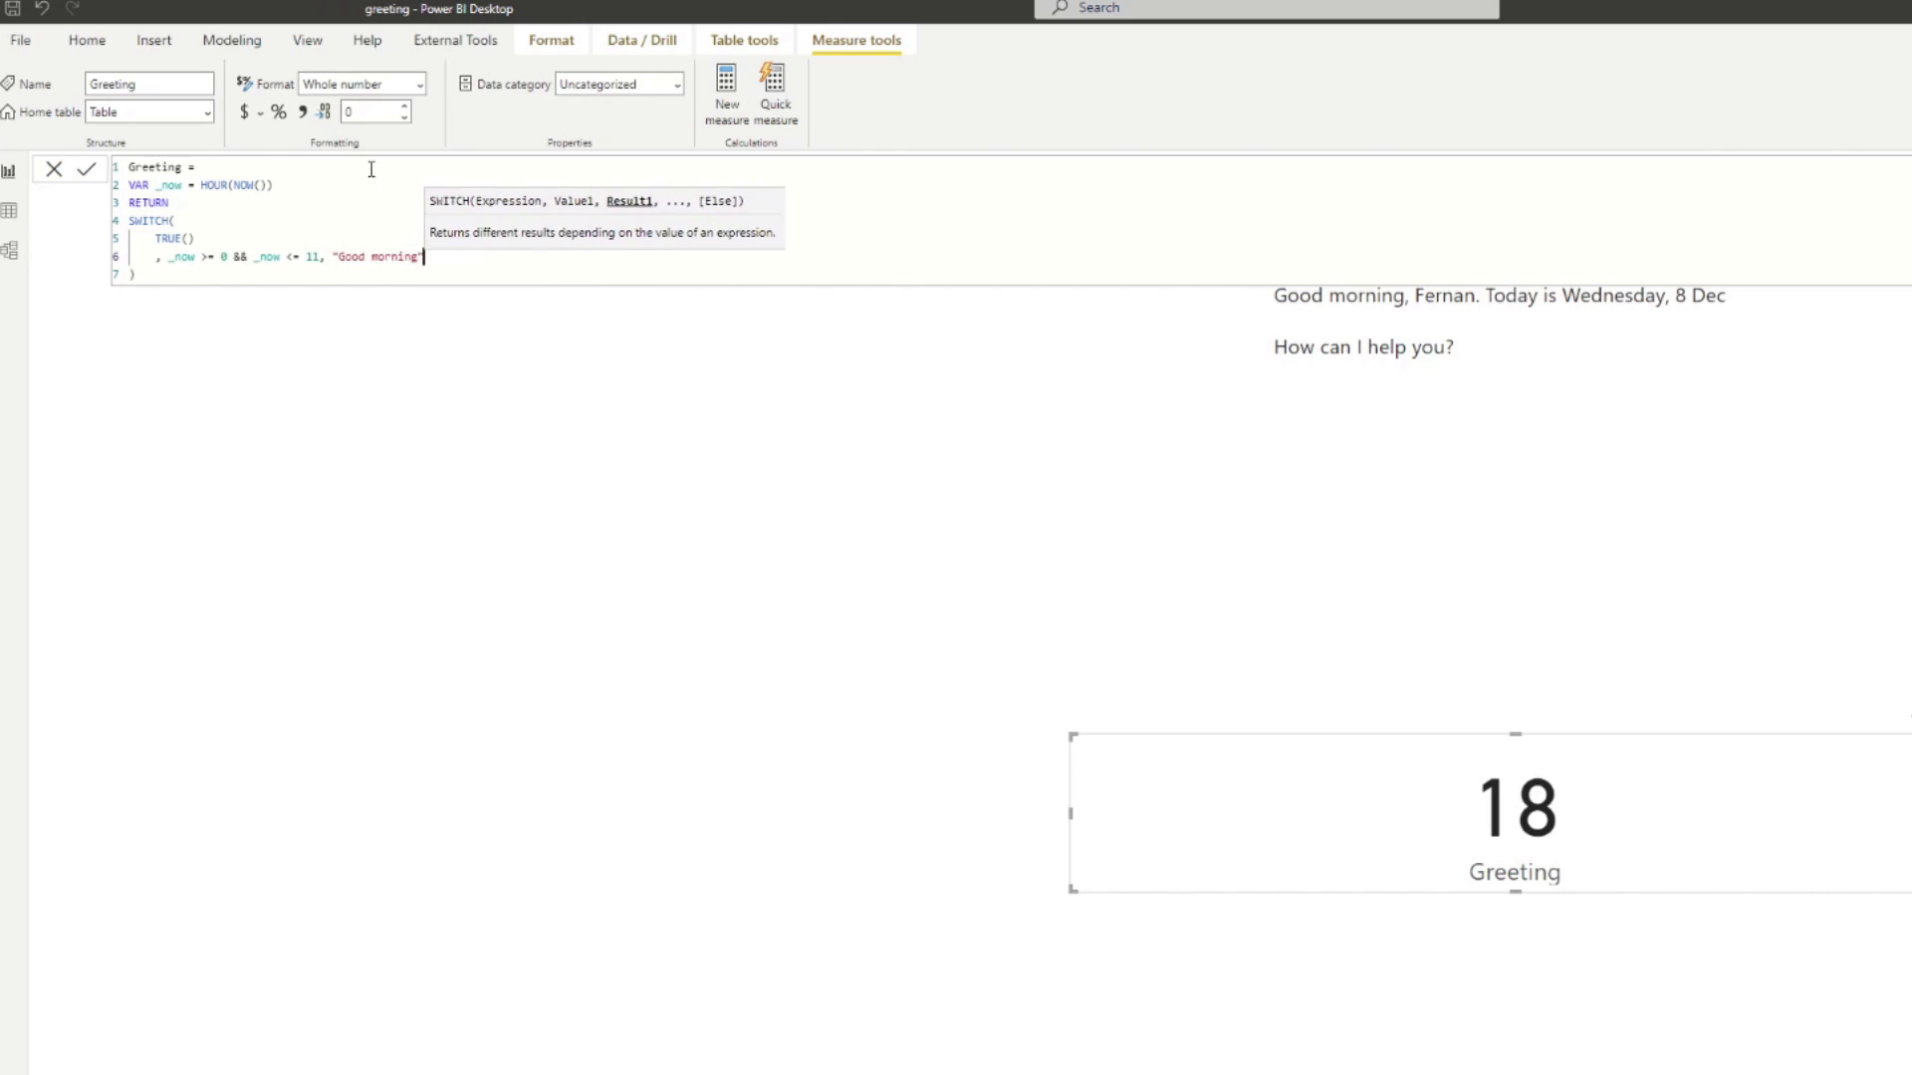
Add 'Good afternoon' for hours 12–17 and a 'Good evening' default, commit, and nudge the card.
{"action": "key", "text": "shift+Return"}
{"action": "type", "text": ", _now"}
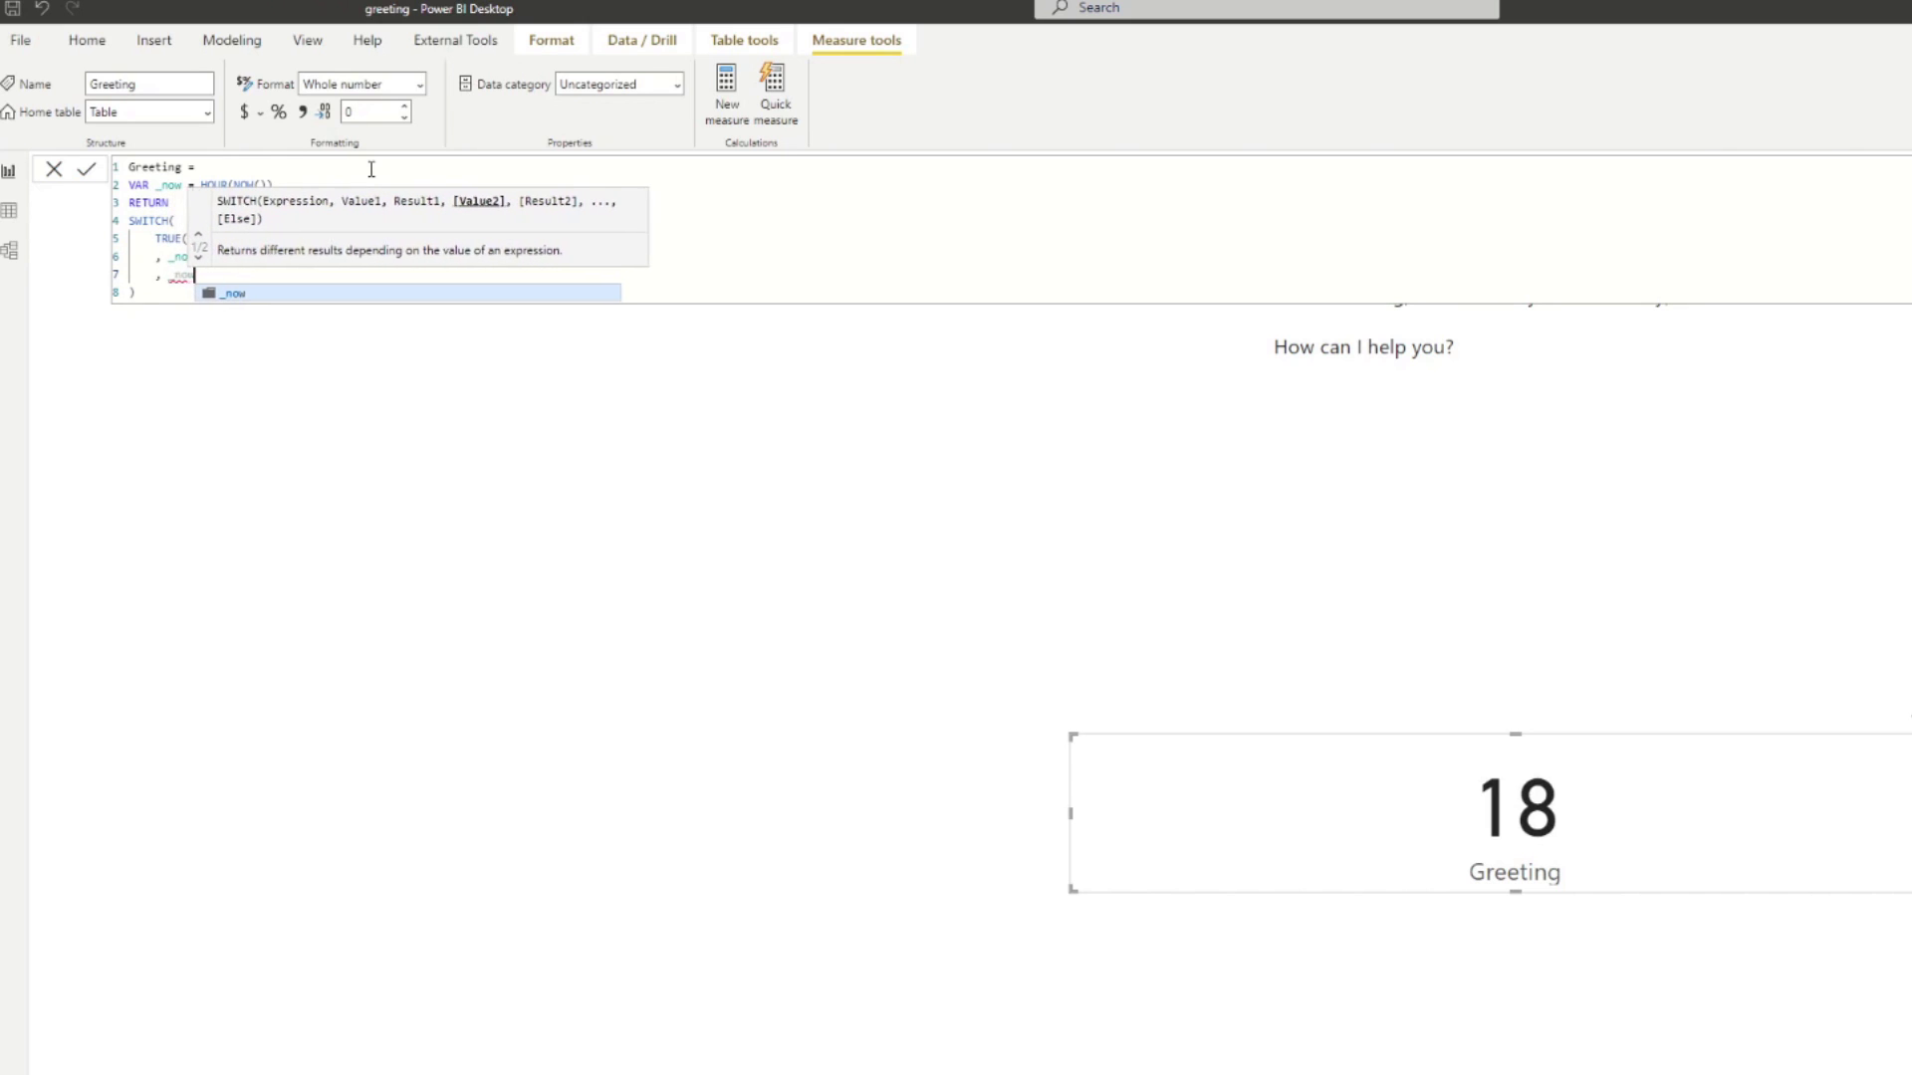
{"action": "key", "text": "Escape"}
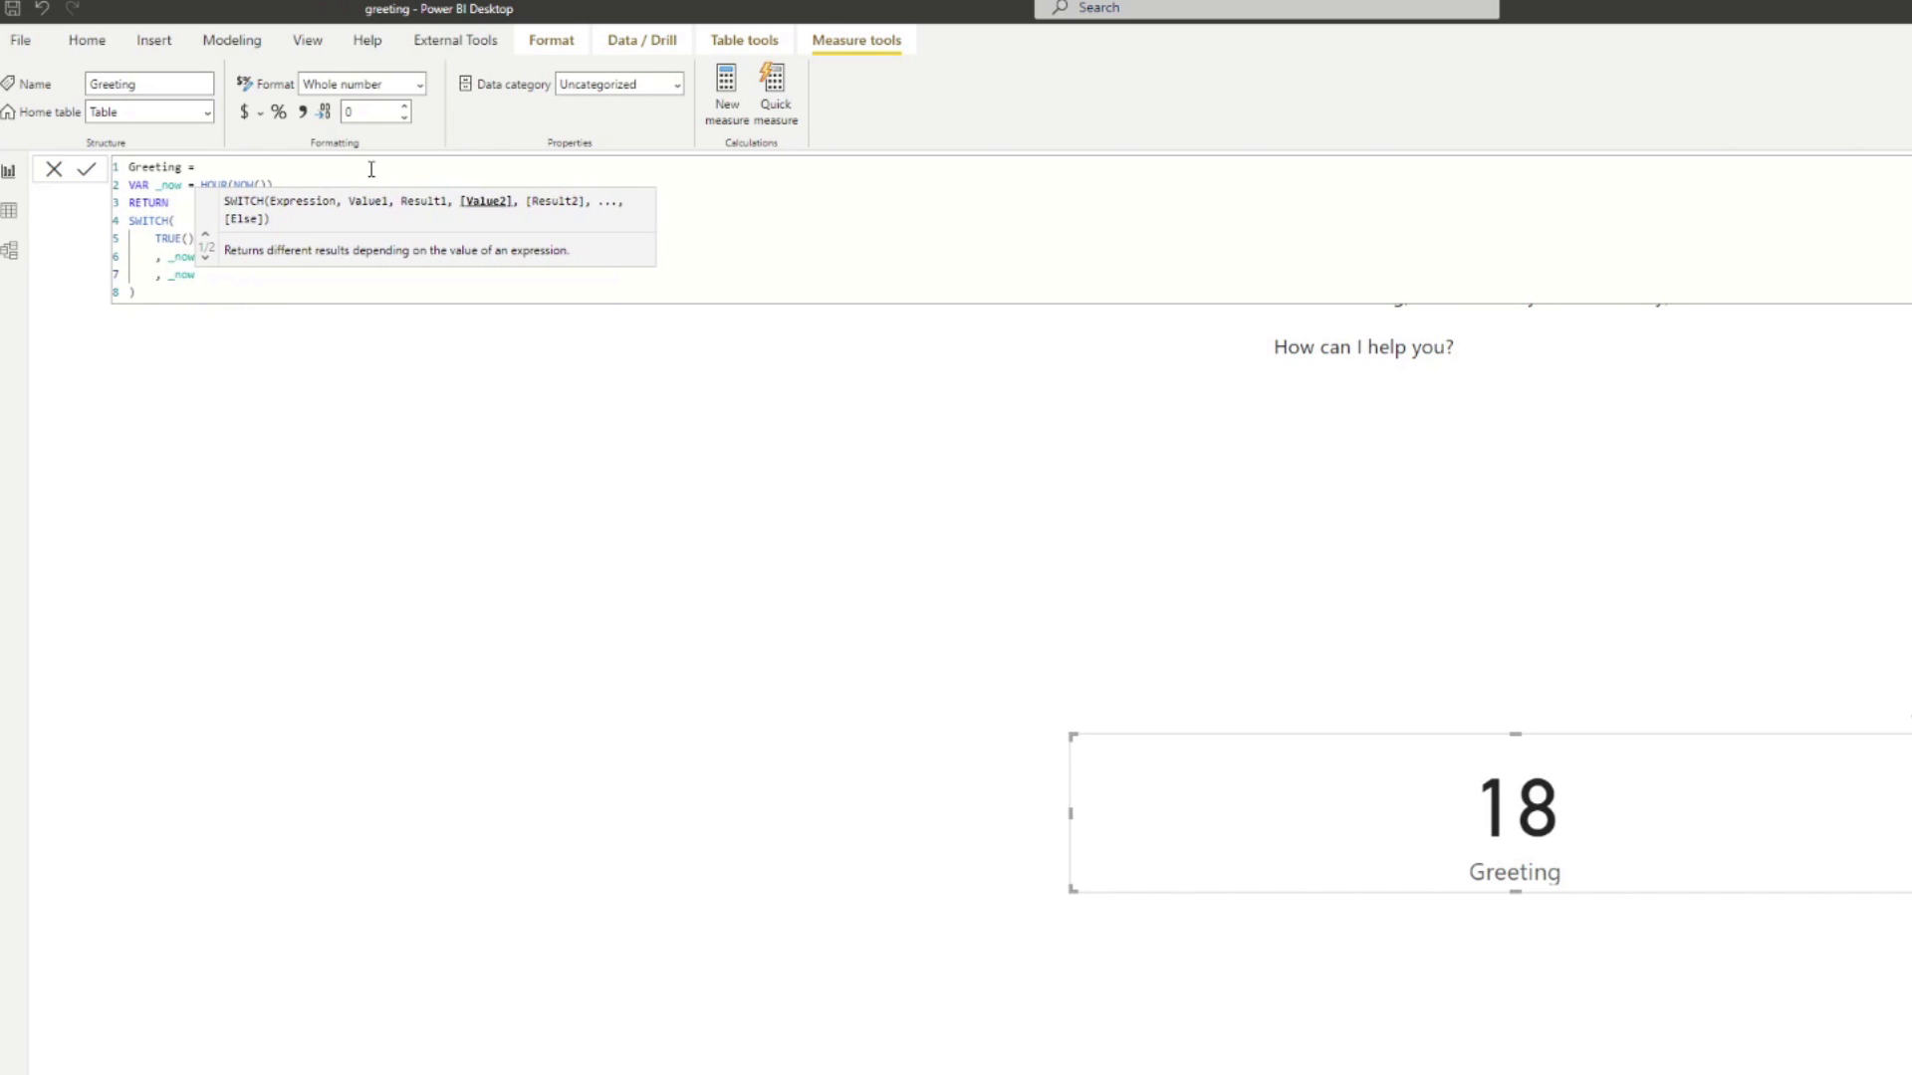
{"action": "key", "text": "Escape"}
{"action": "type", "text": "<"}
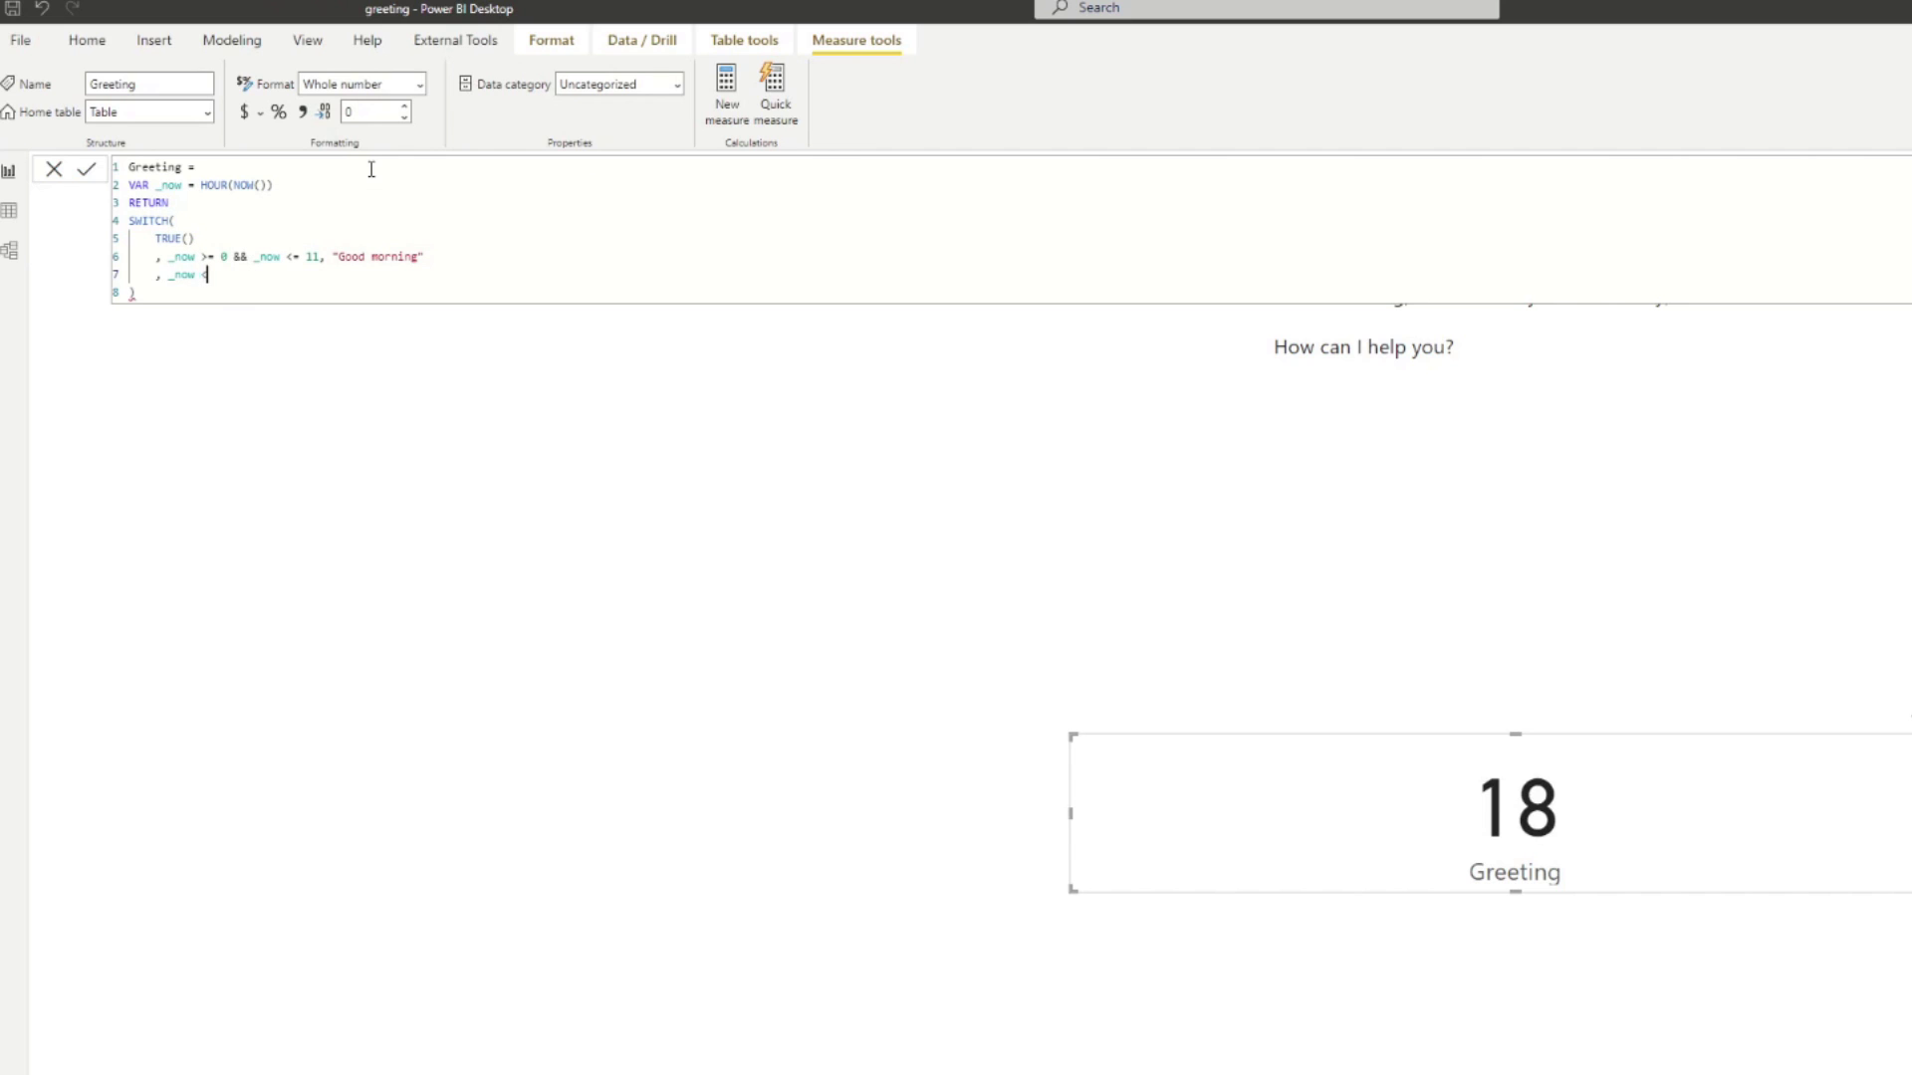
{"action": "key", "text": "BackSpace"}
{"action": "type", "text": ">= 12 && _now"}
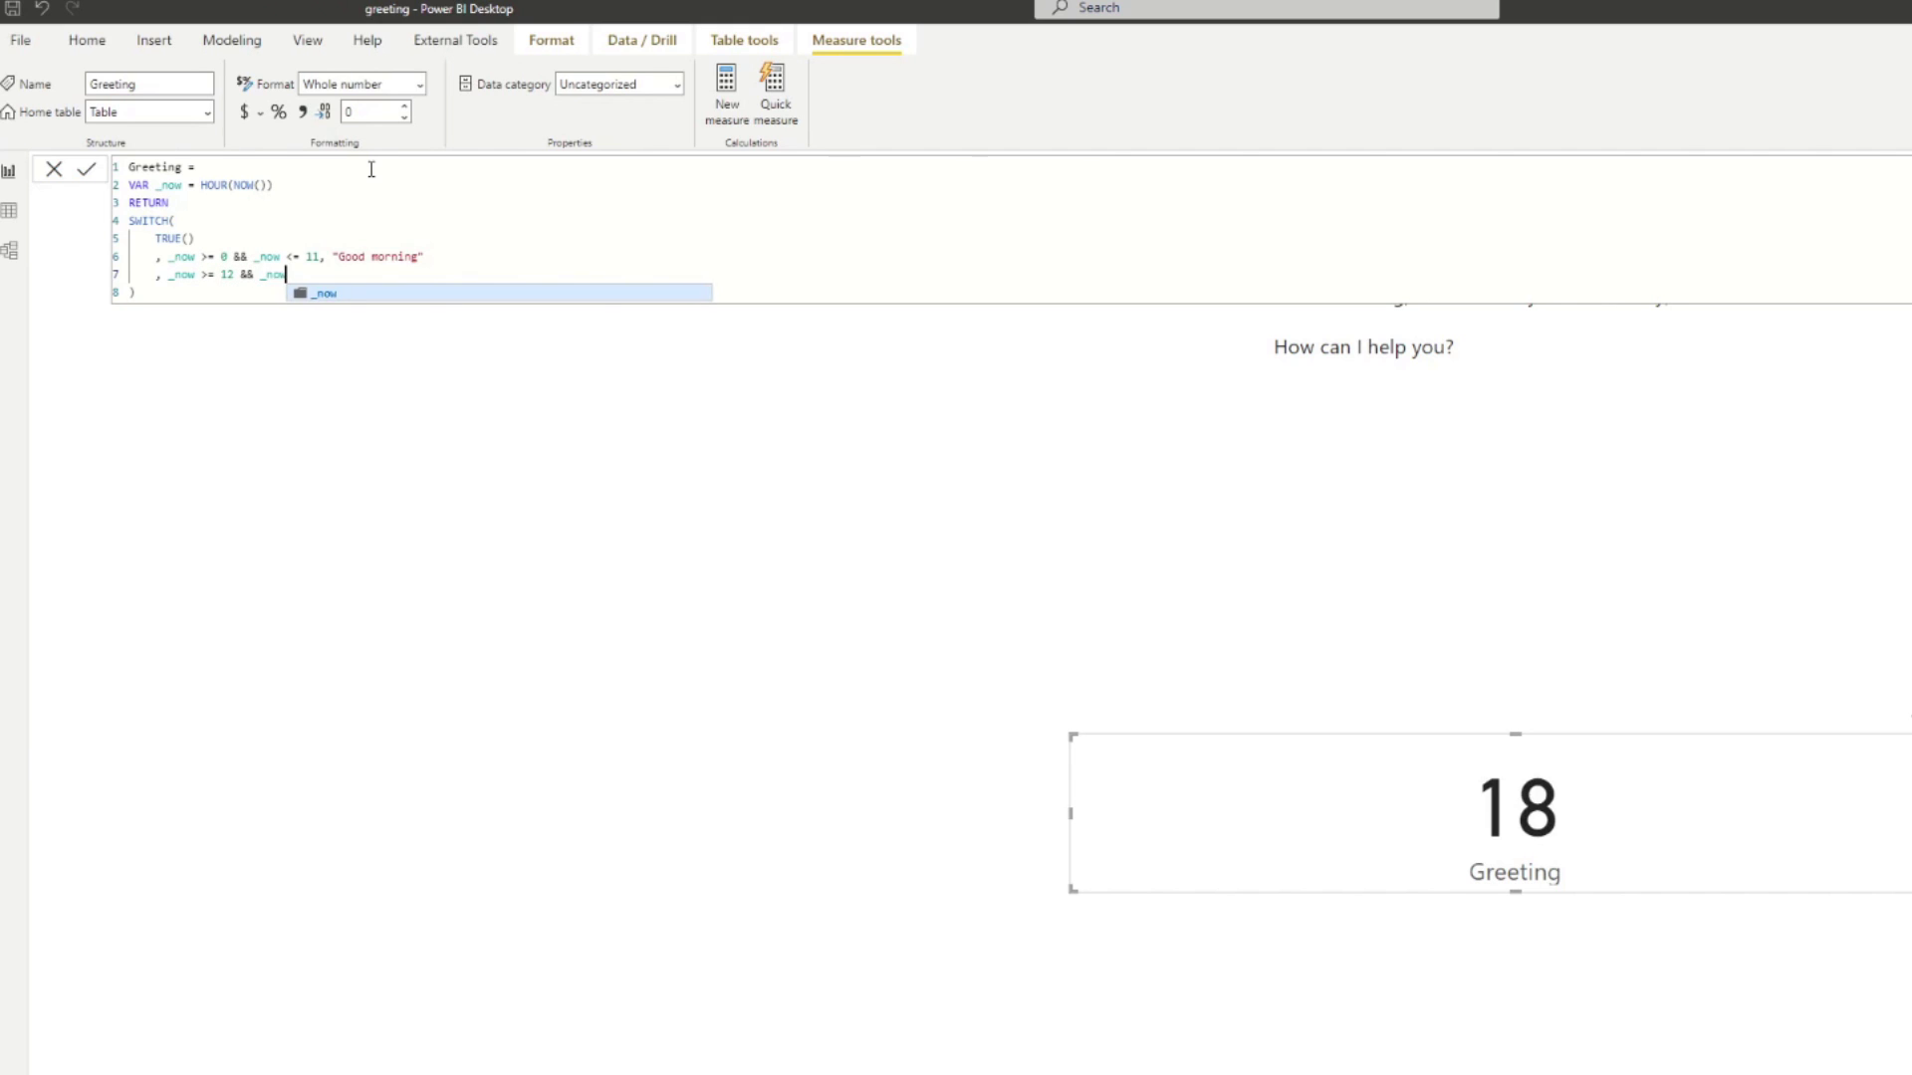
{"action": "type", "text": " <= "}
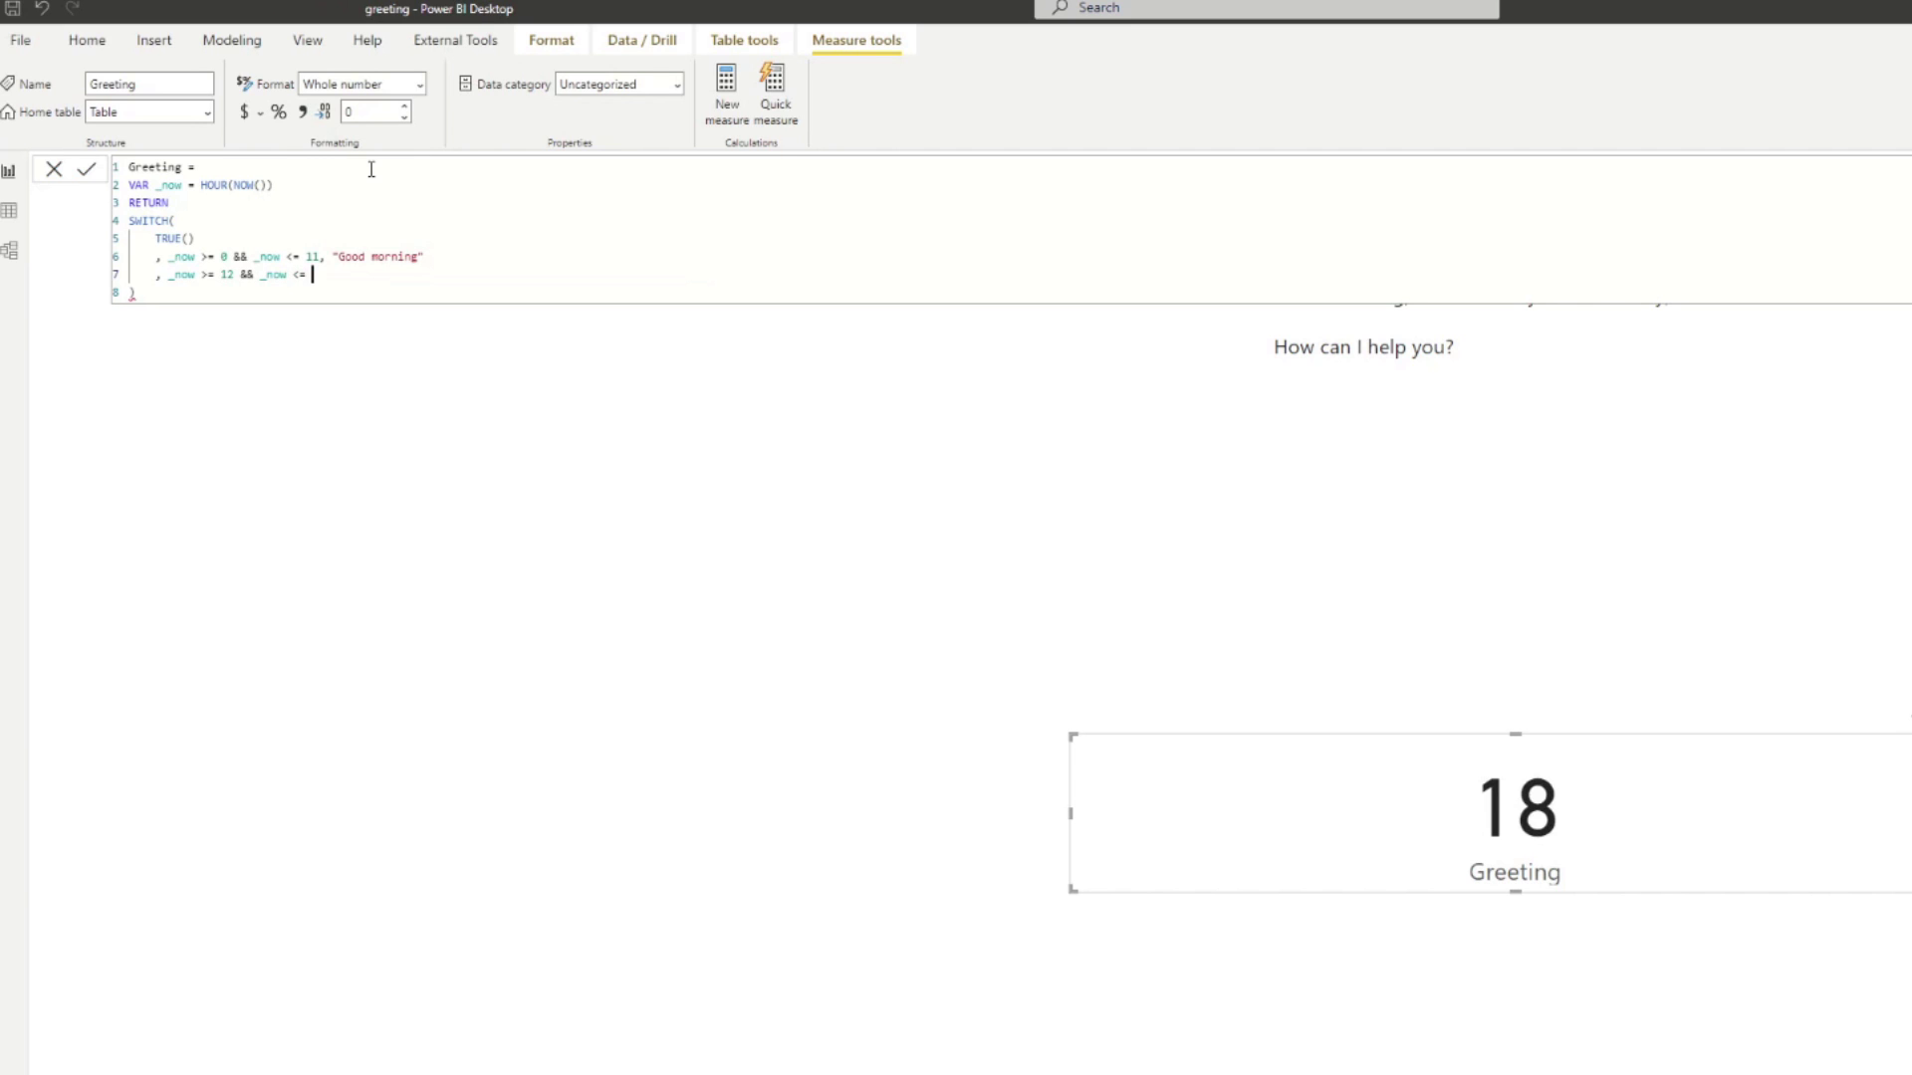
{"action": "type", "text": "17, \"Good"}
{"action": "type", "text": " afterno"}
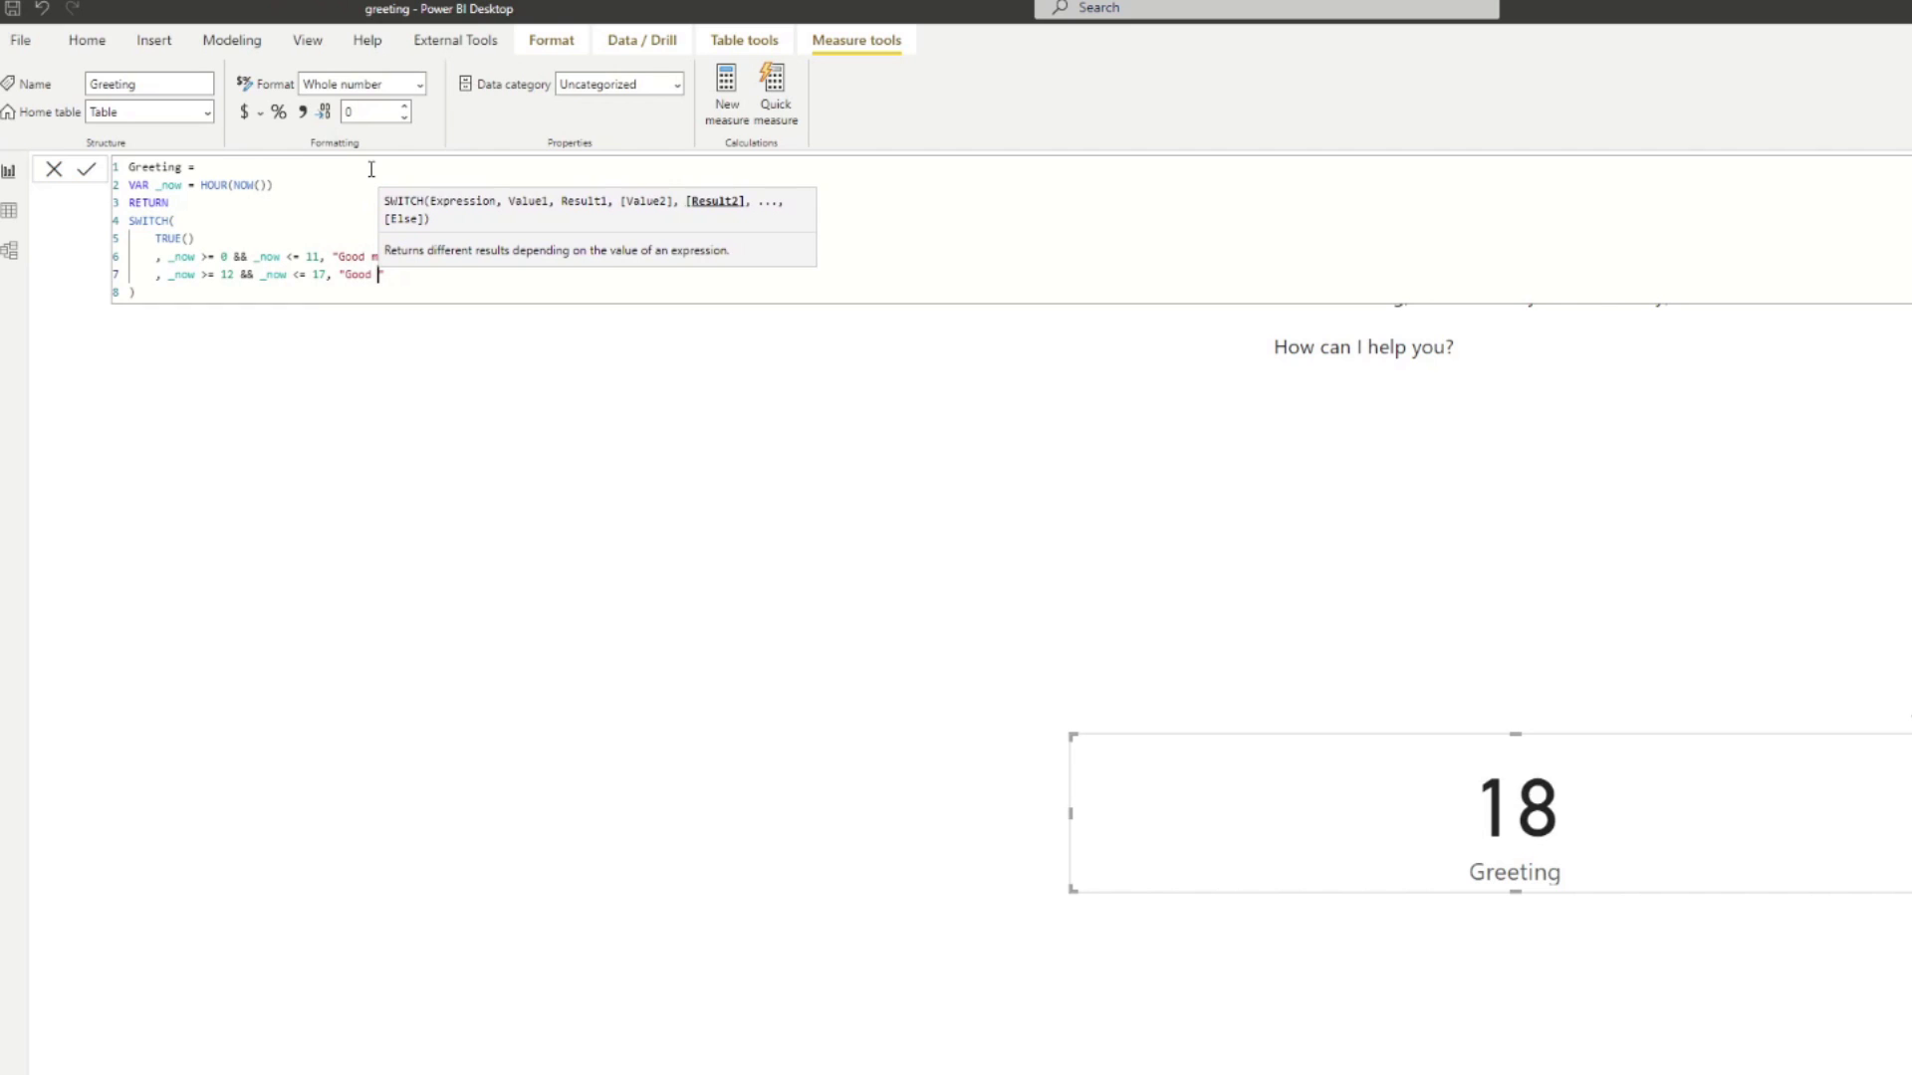
{"action": "type", "text": "on\""}
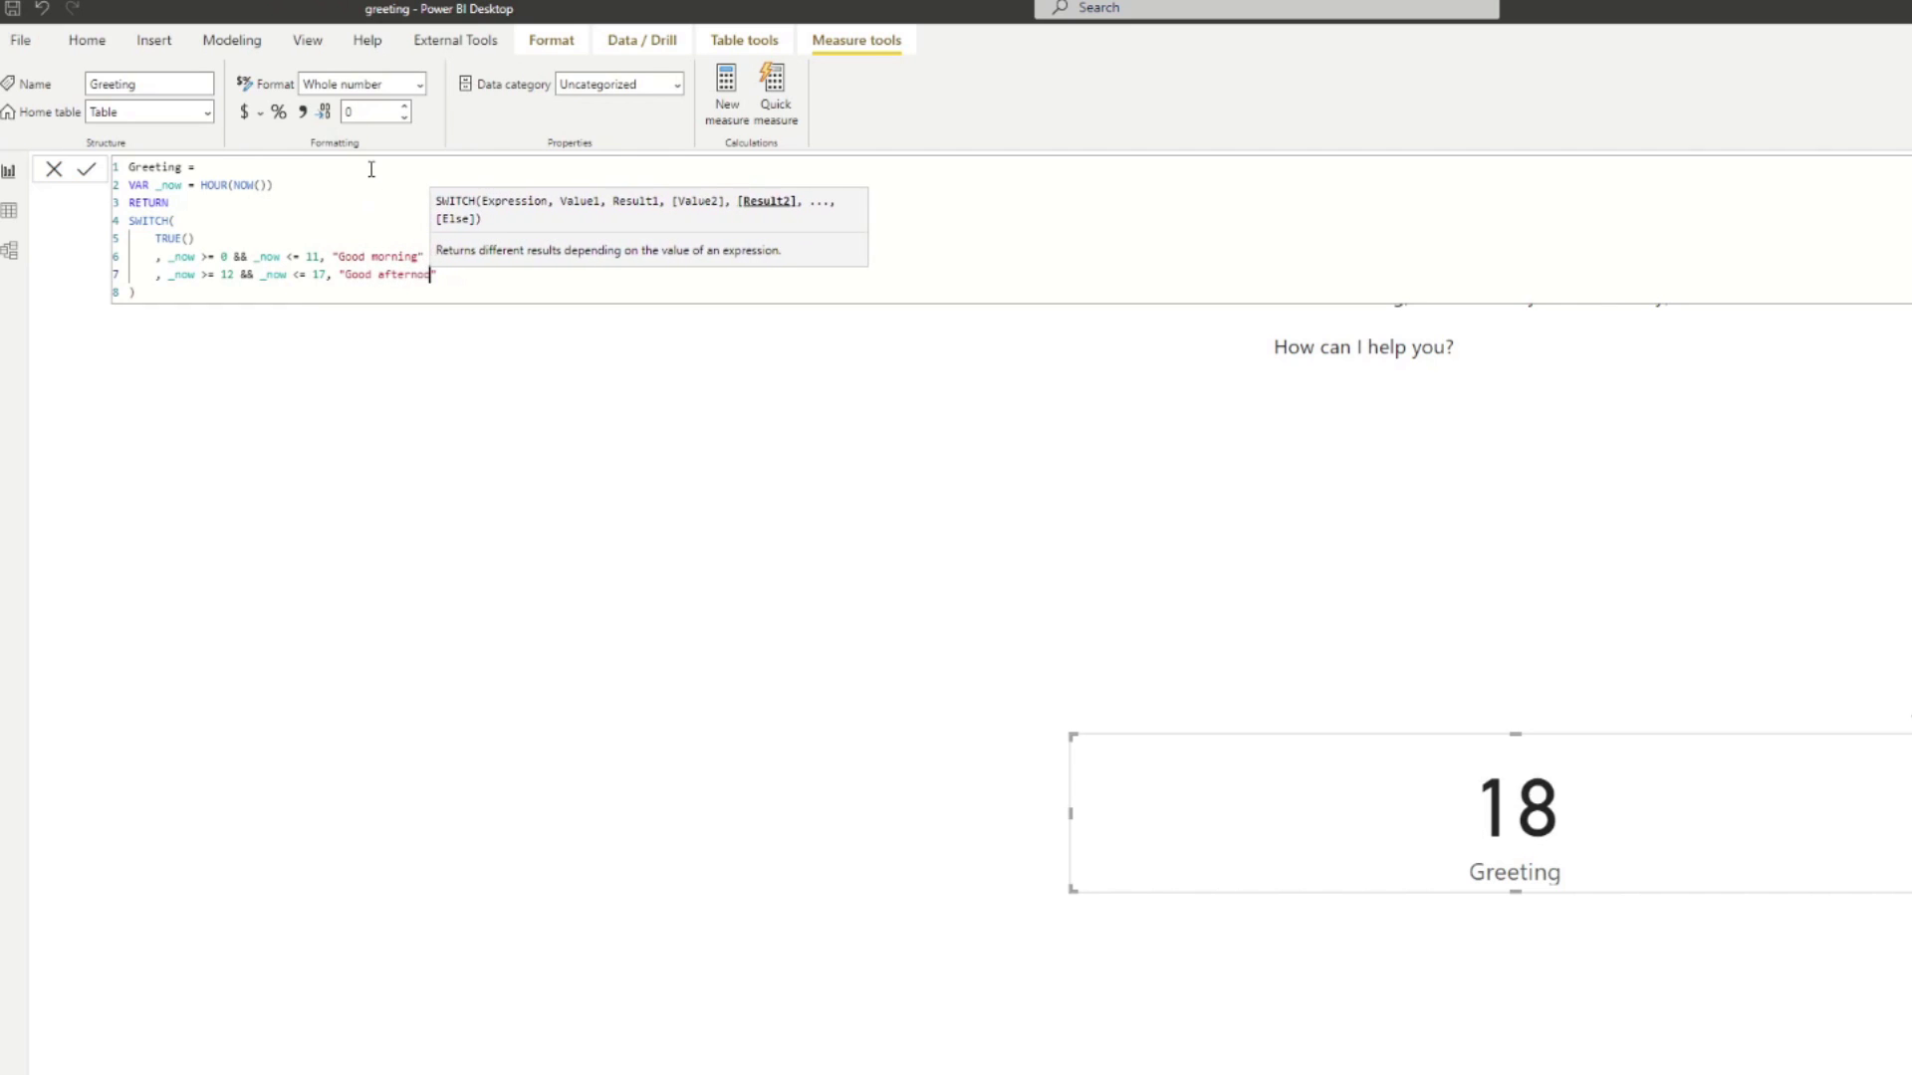
{"action": "key", "text": "shift+Return"}
{"action": "type", "text": ", "}
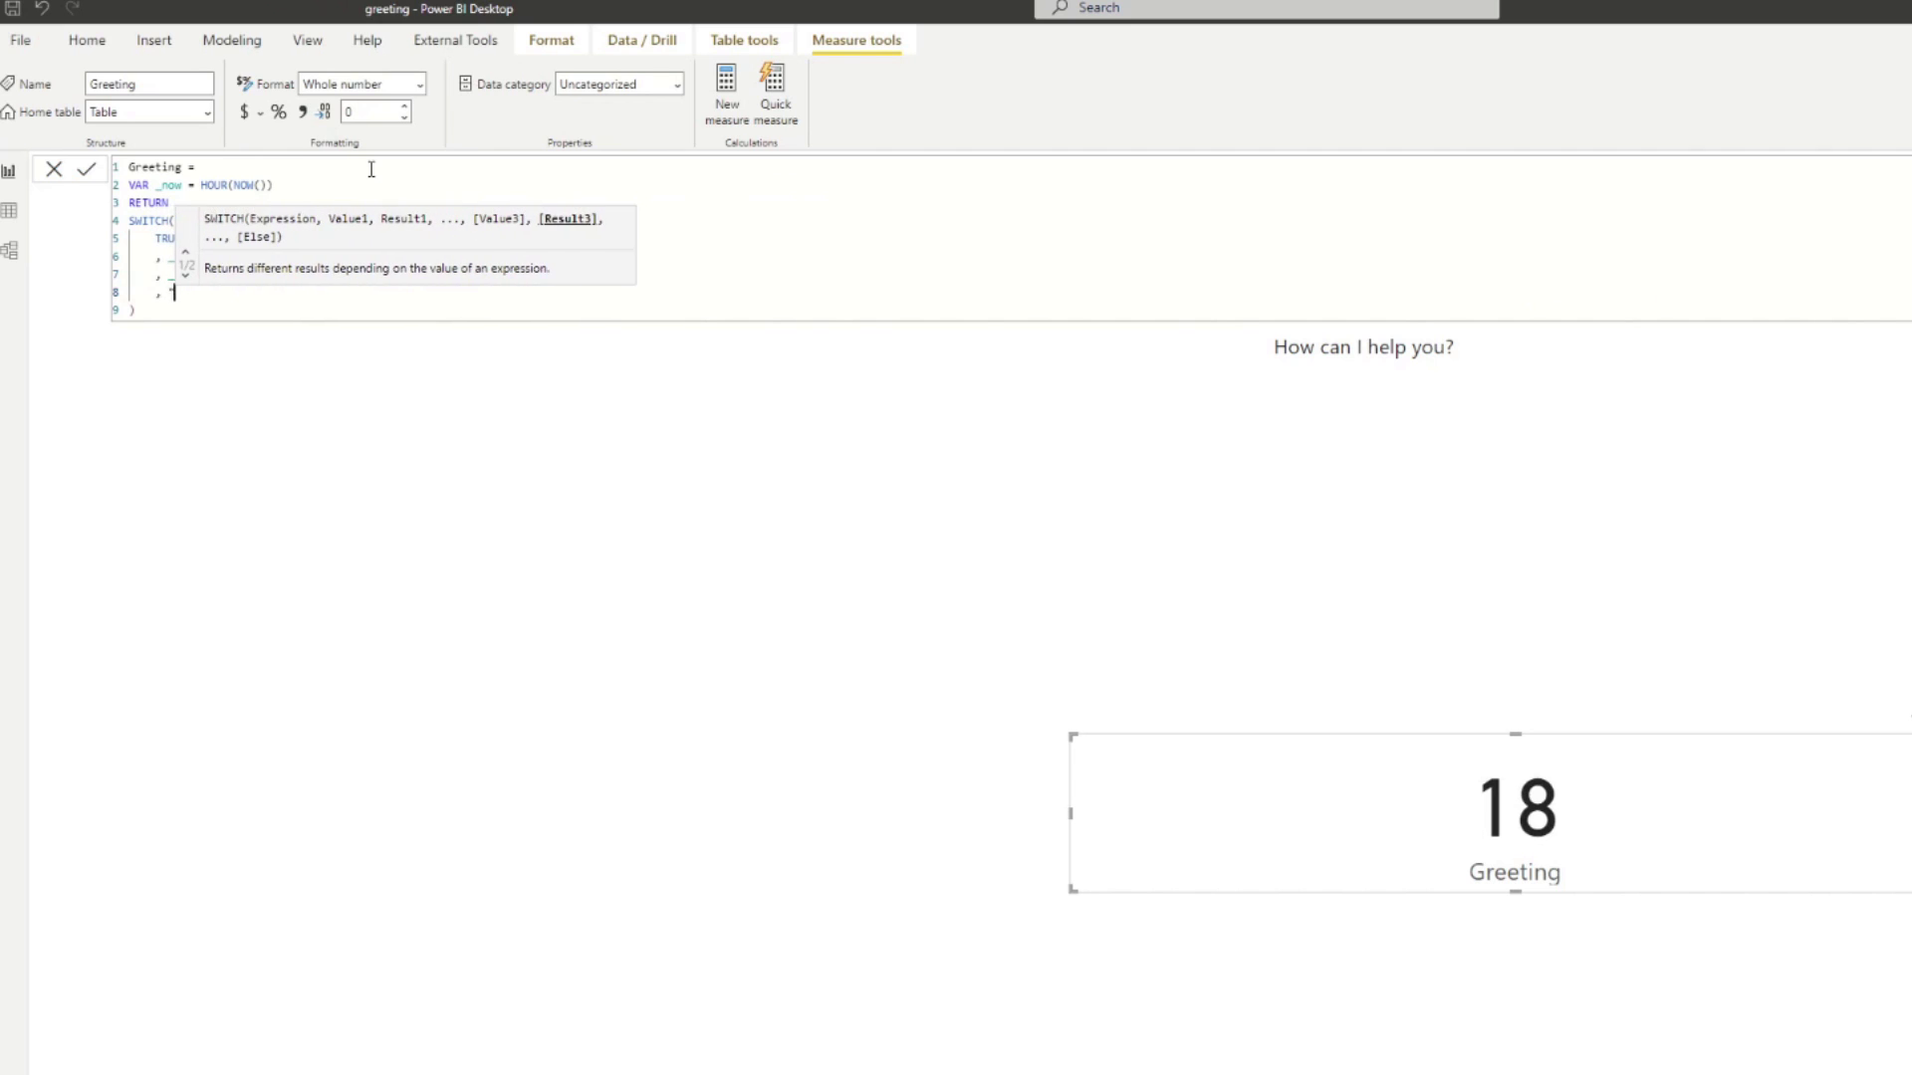
{"action": "type", "text": "\"Good evening"}
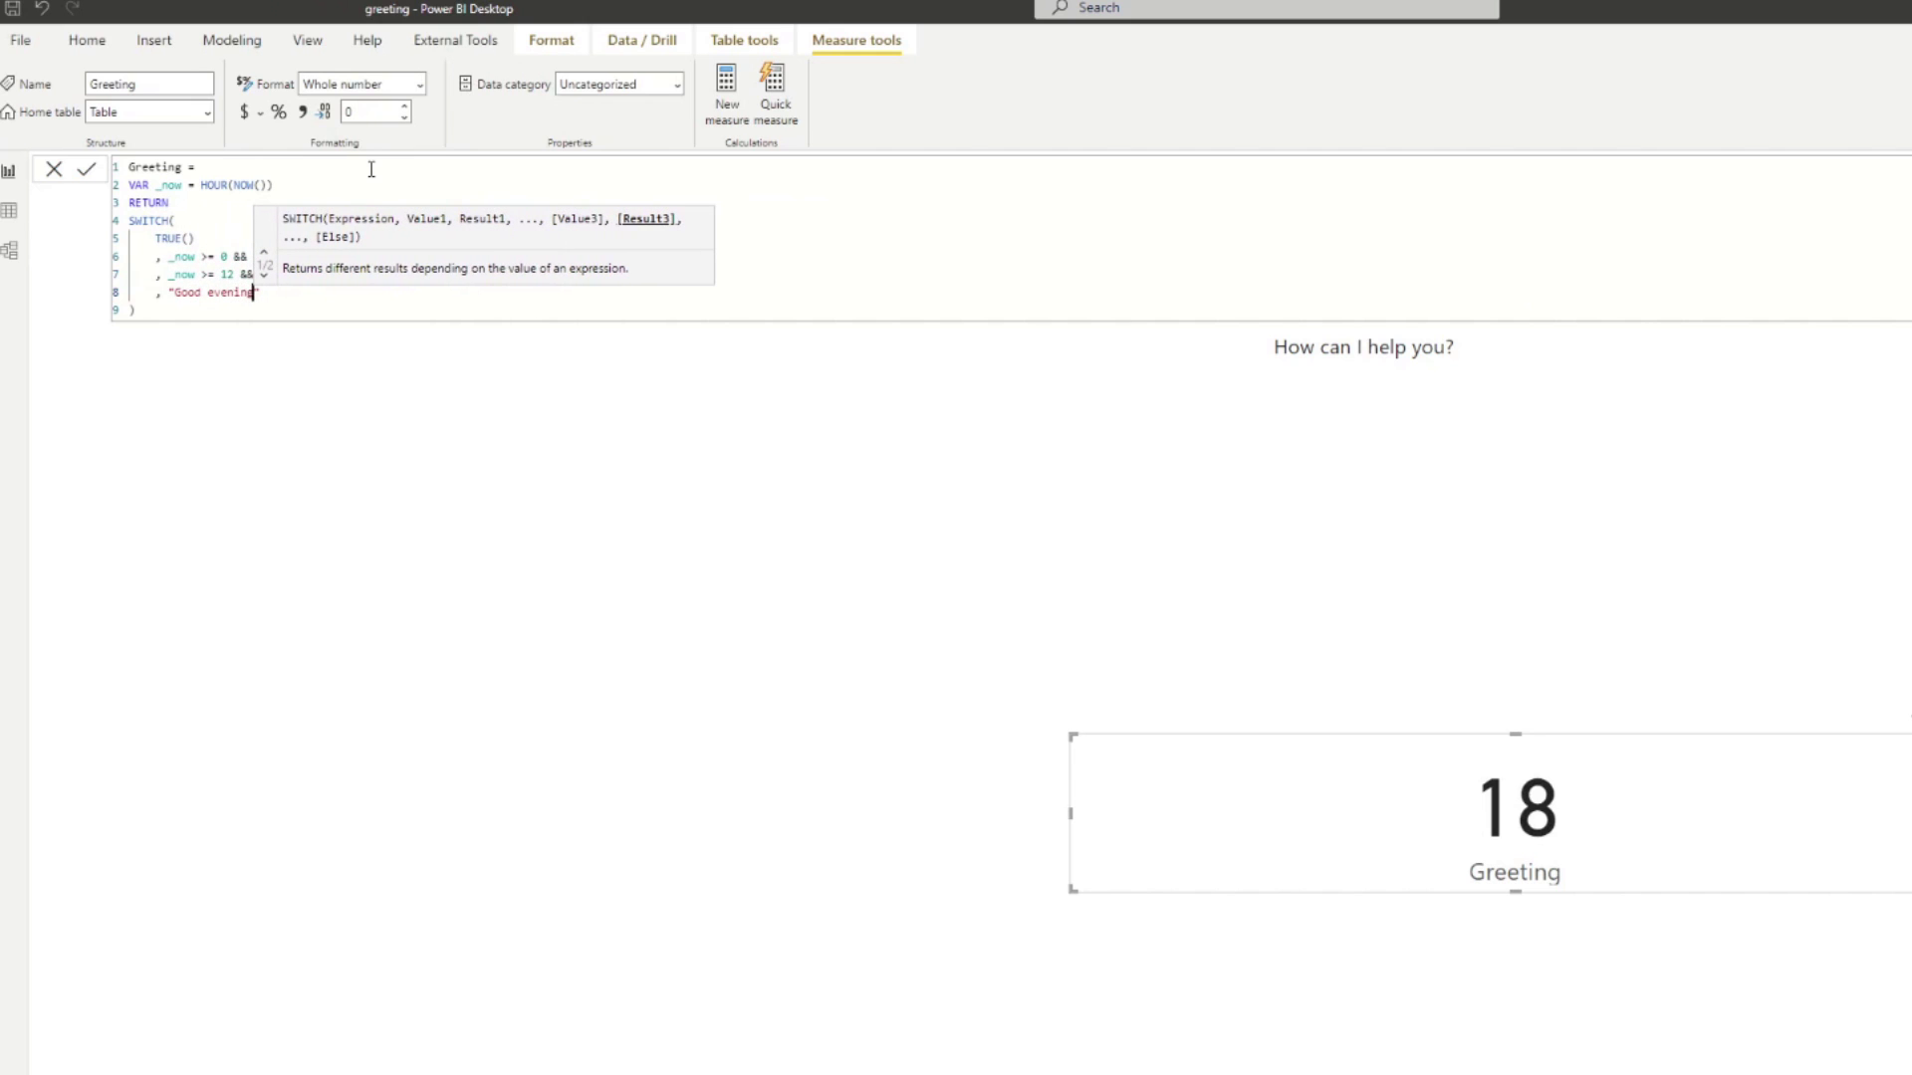
{"action": "key", "text": "Return"}
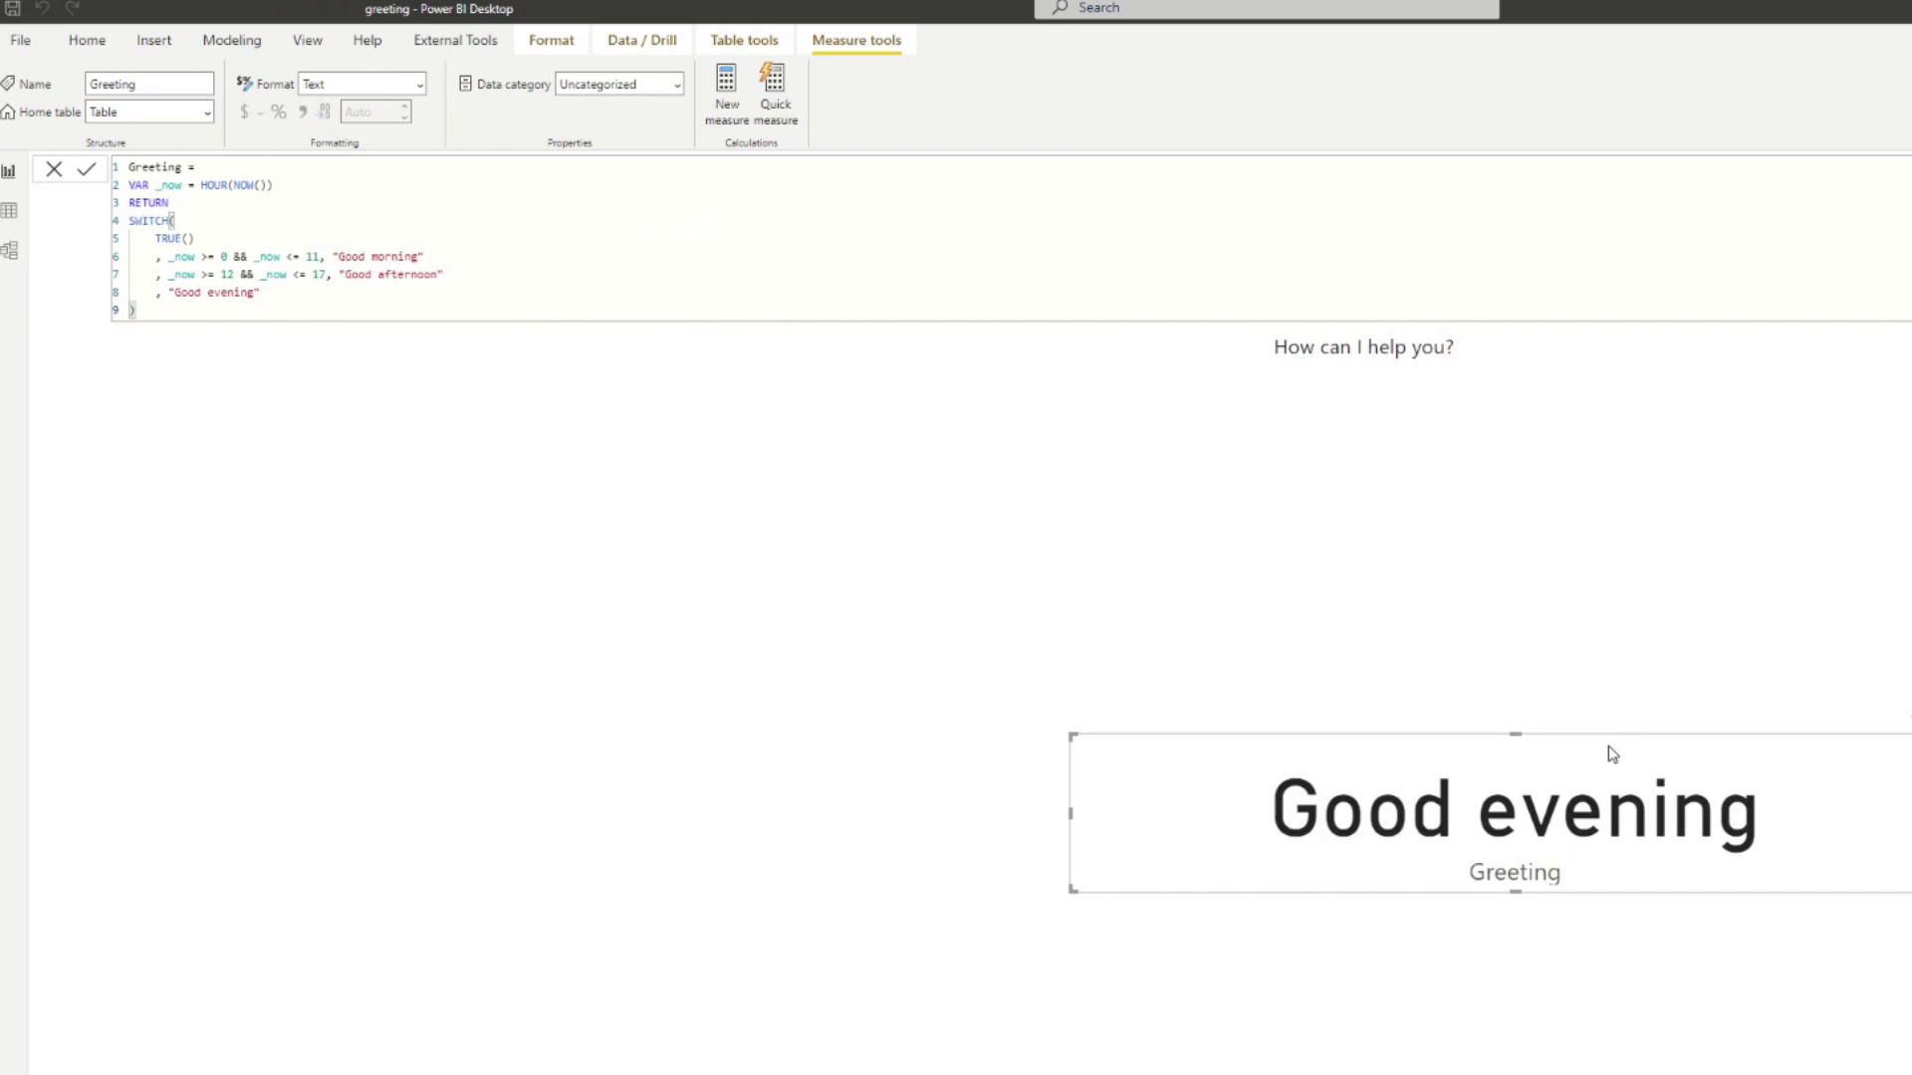
{"action": "left_click_drag", "start_coordinate": [1609, 751], "coordinate": [1574, 734]}
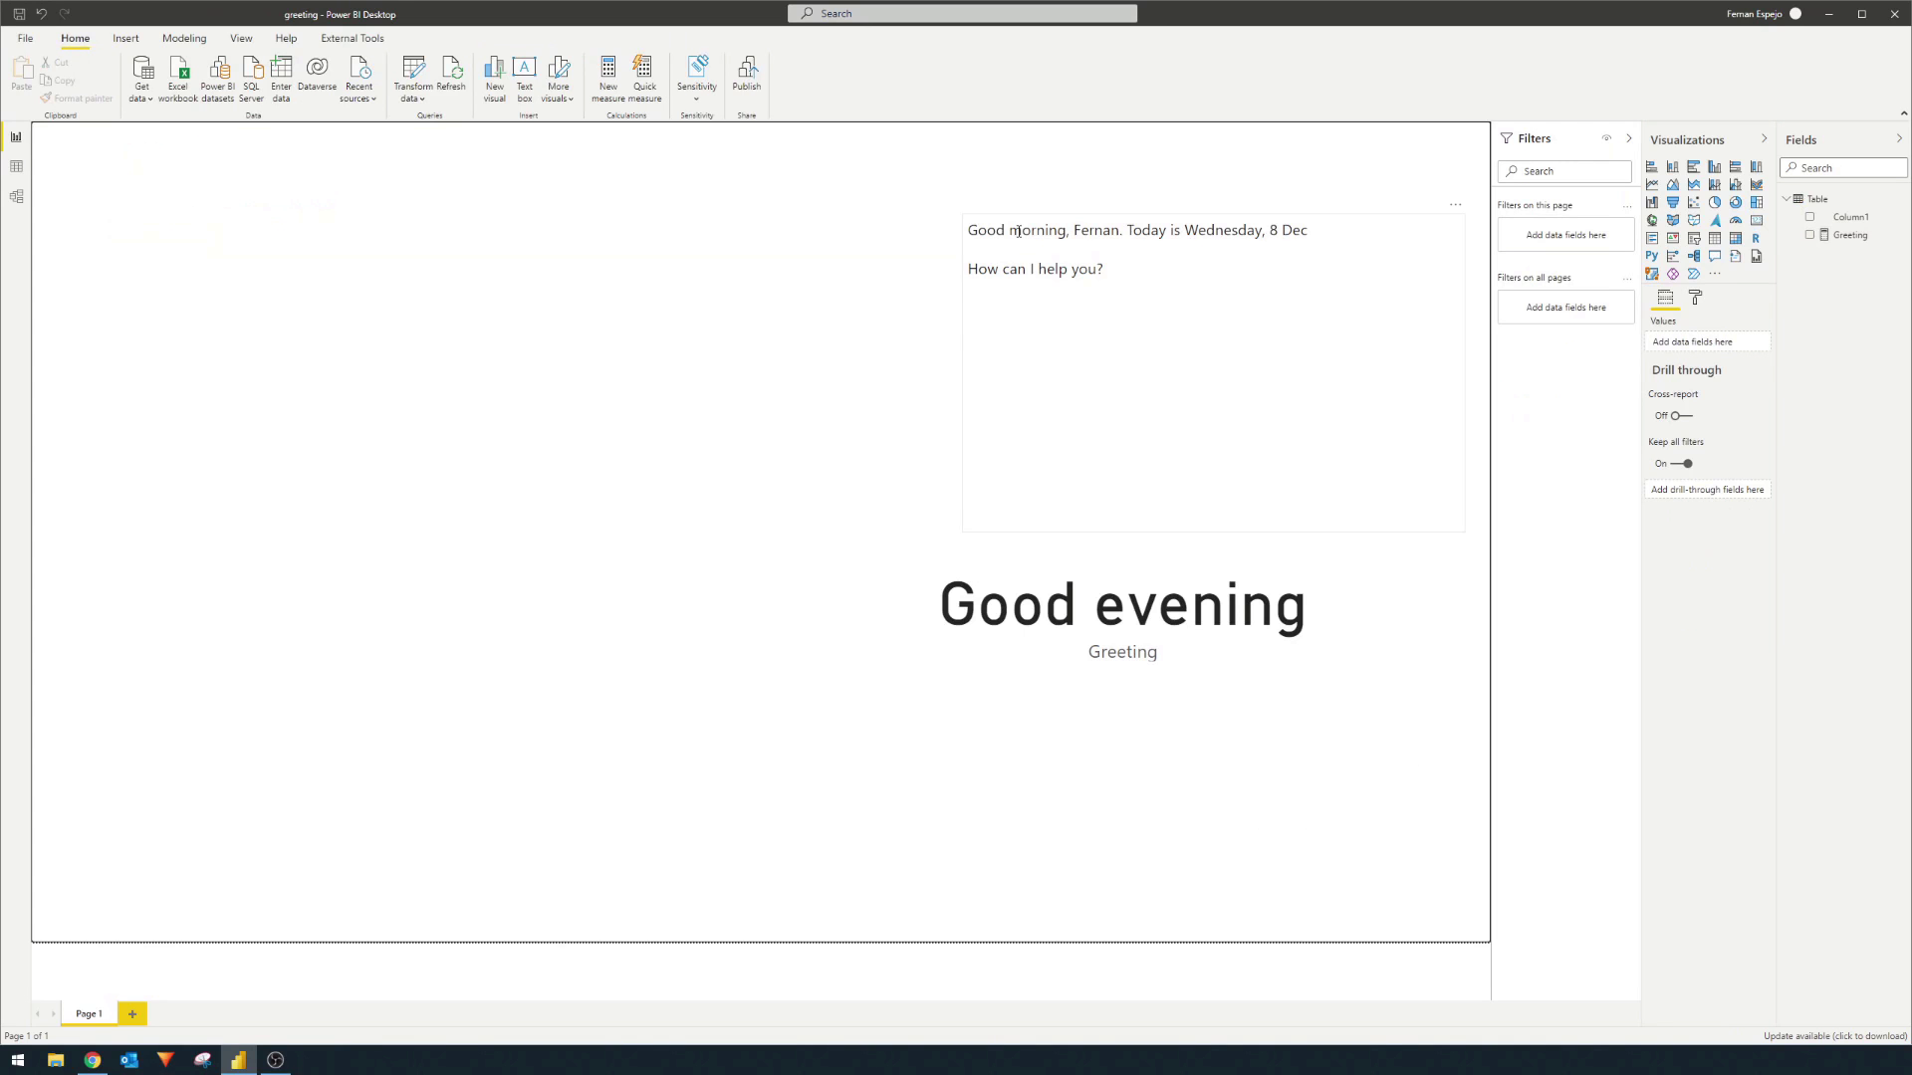
Highlight the greeting words and the user's name in the report text box.
{"action": "left_click", "coordinate": [1017, 231]}
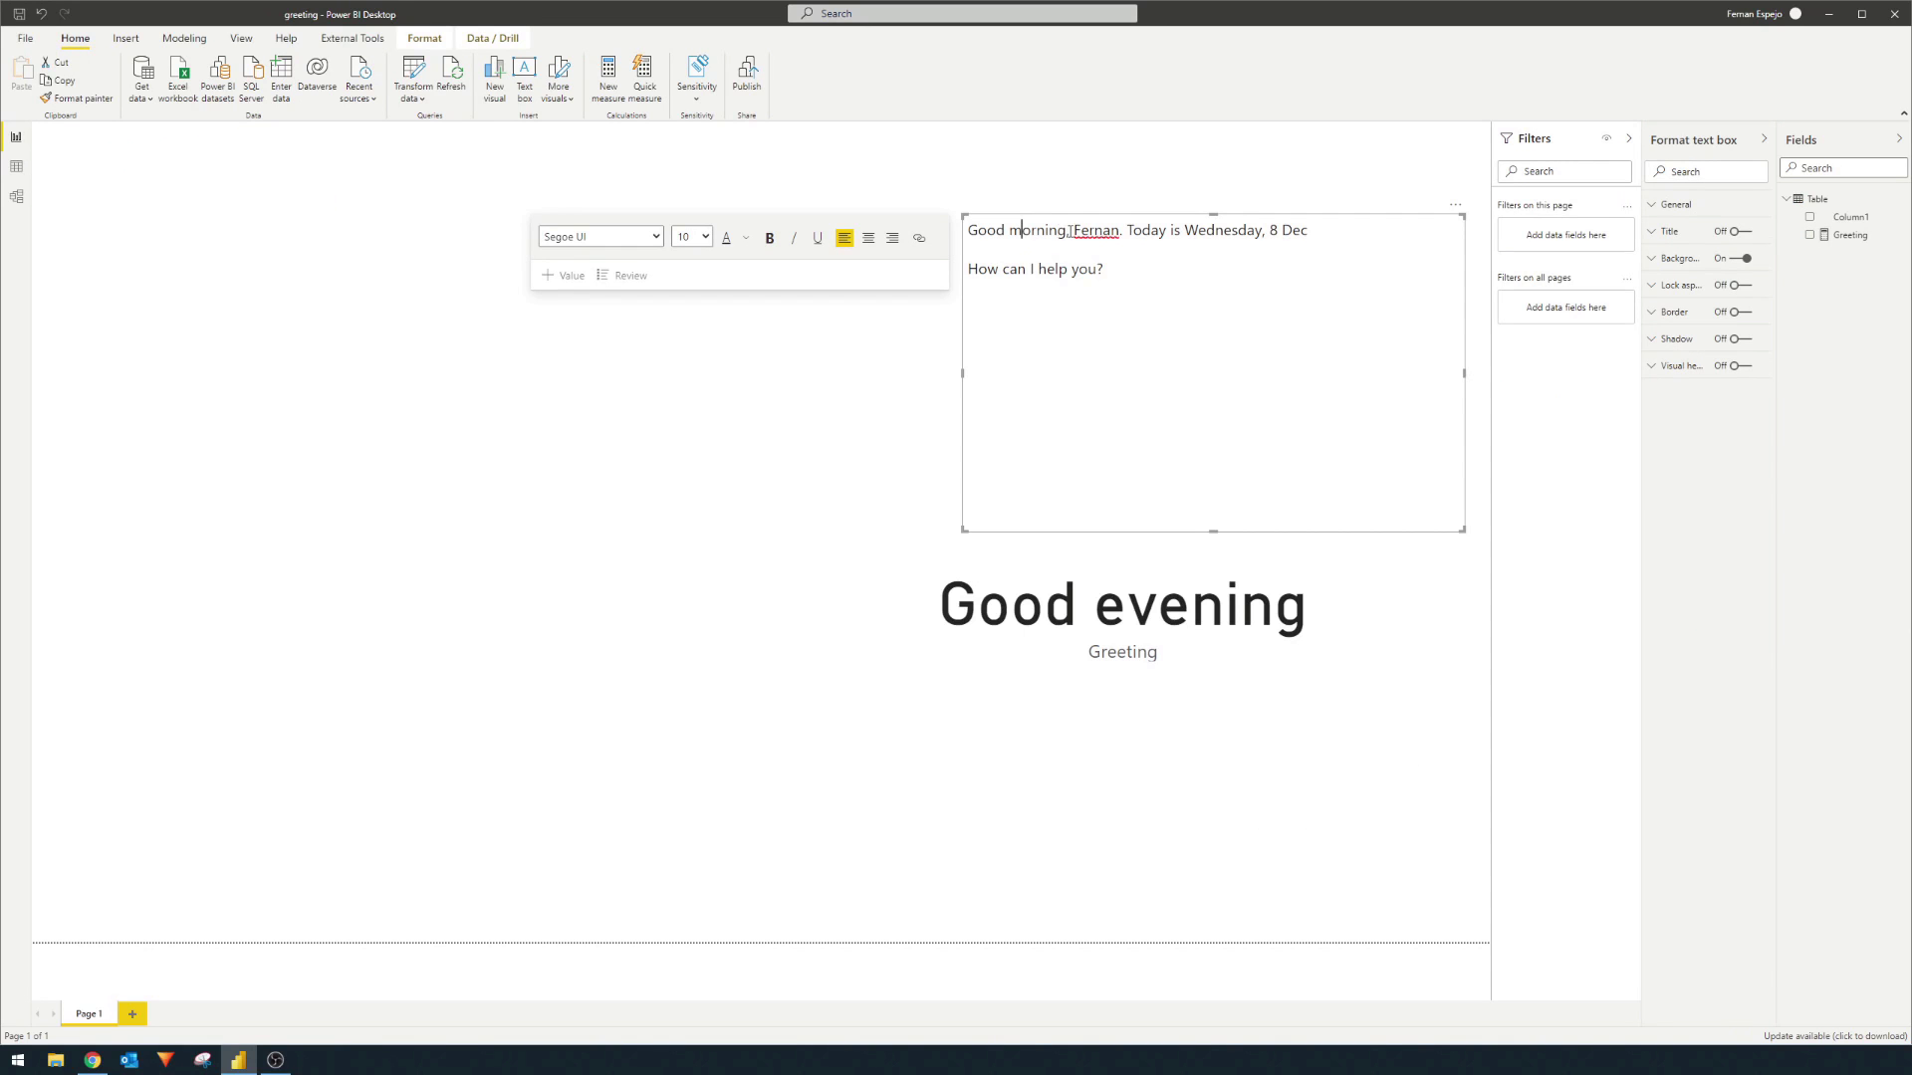
{"action": "left_click_drag", "start_coordinate": [1061, 231], "coordinate": [970, 226]}
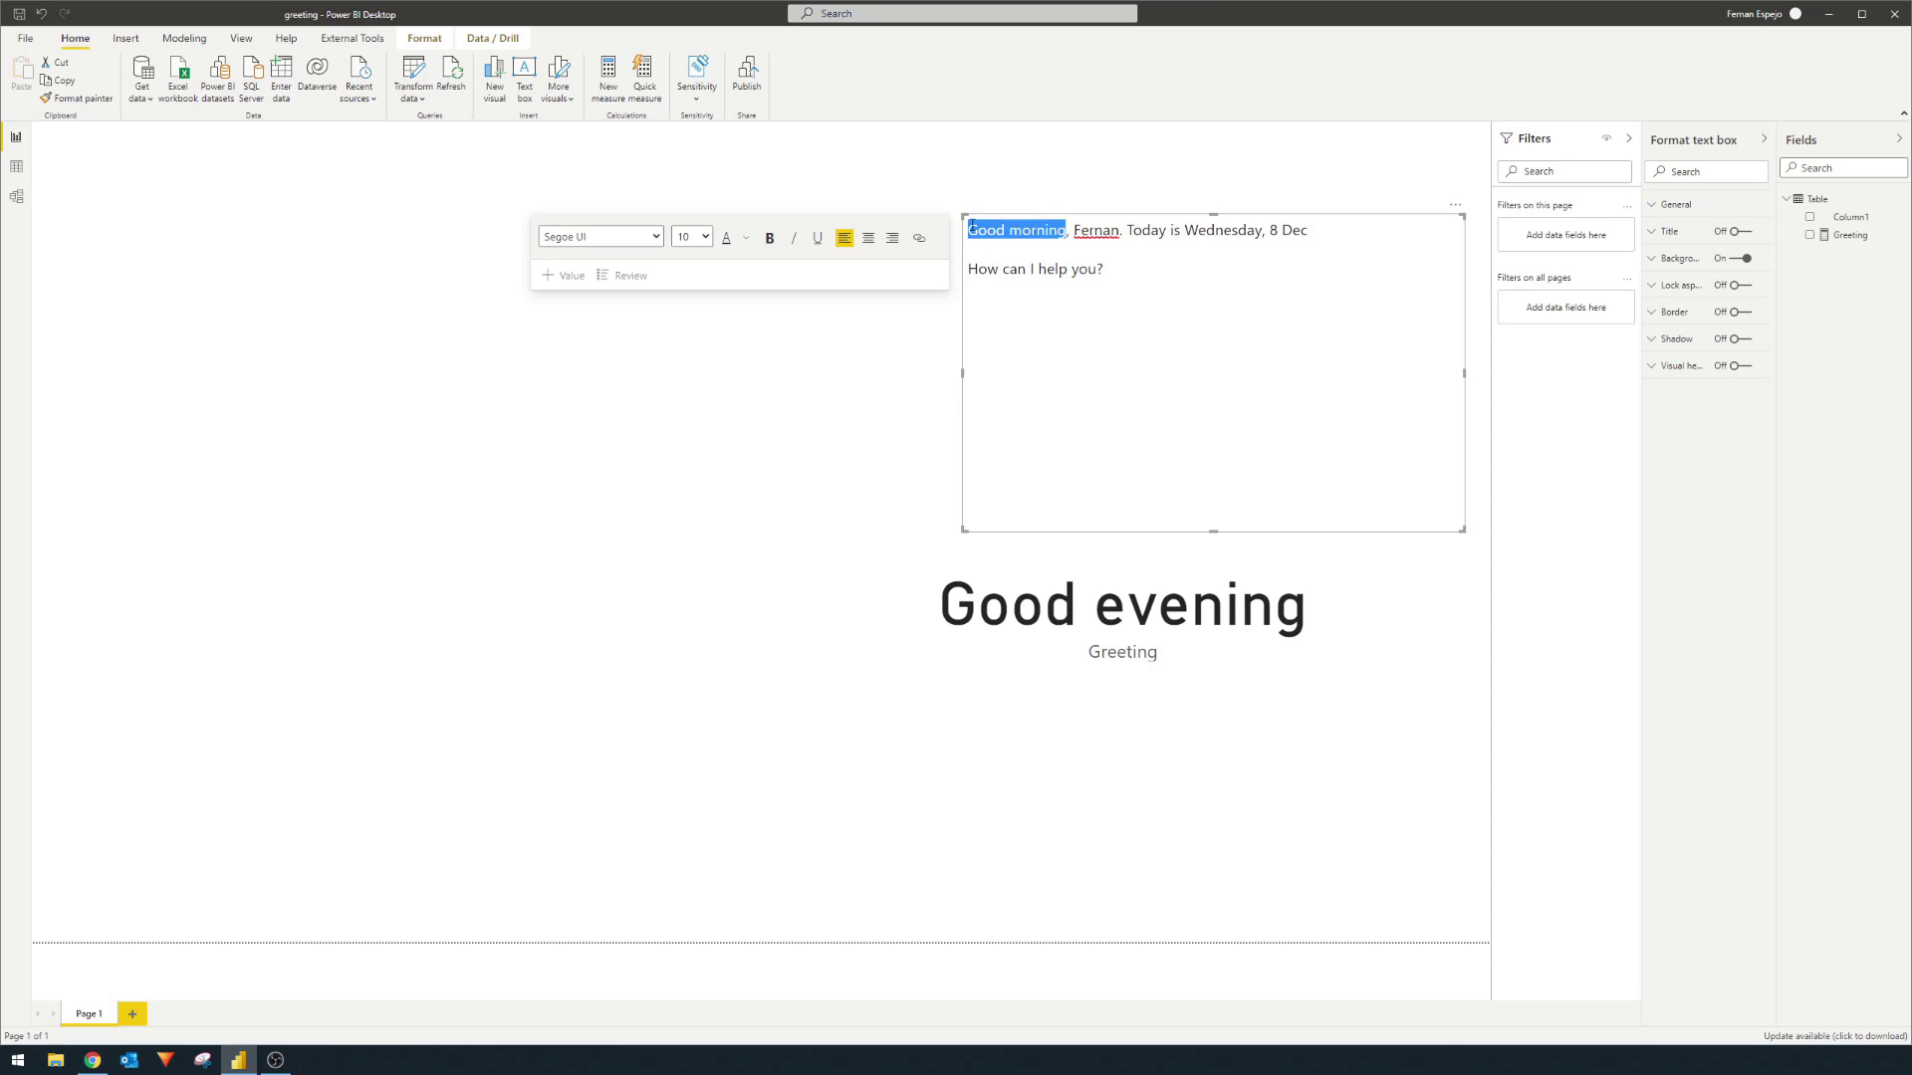
{"action": "double_click", "coordinate": [1094, 231]}
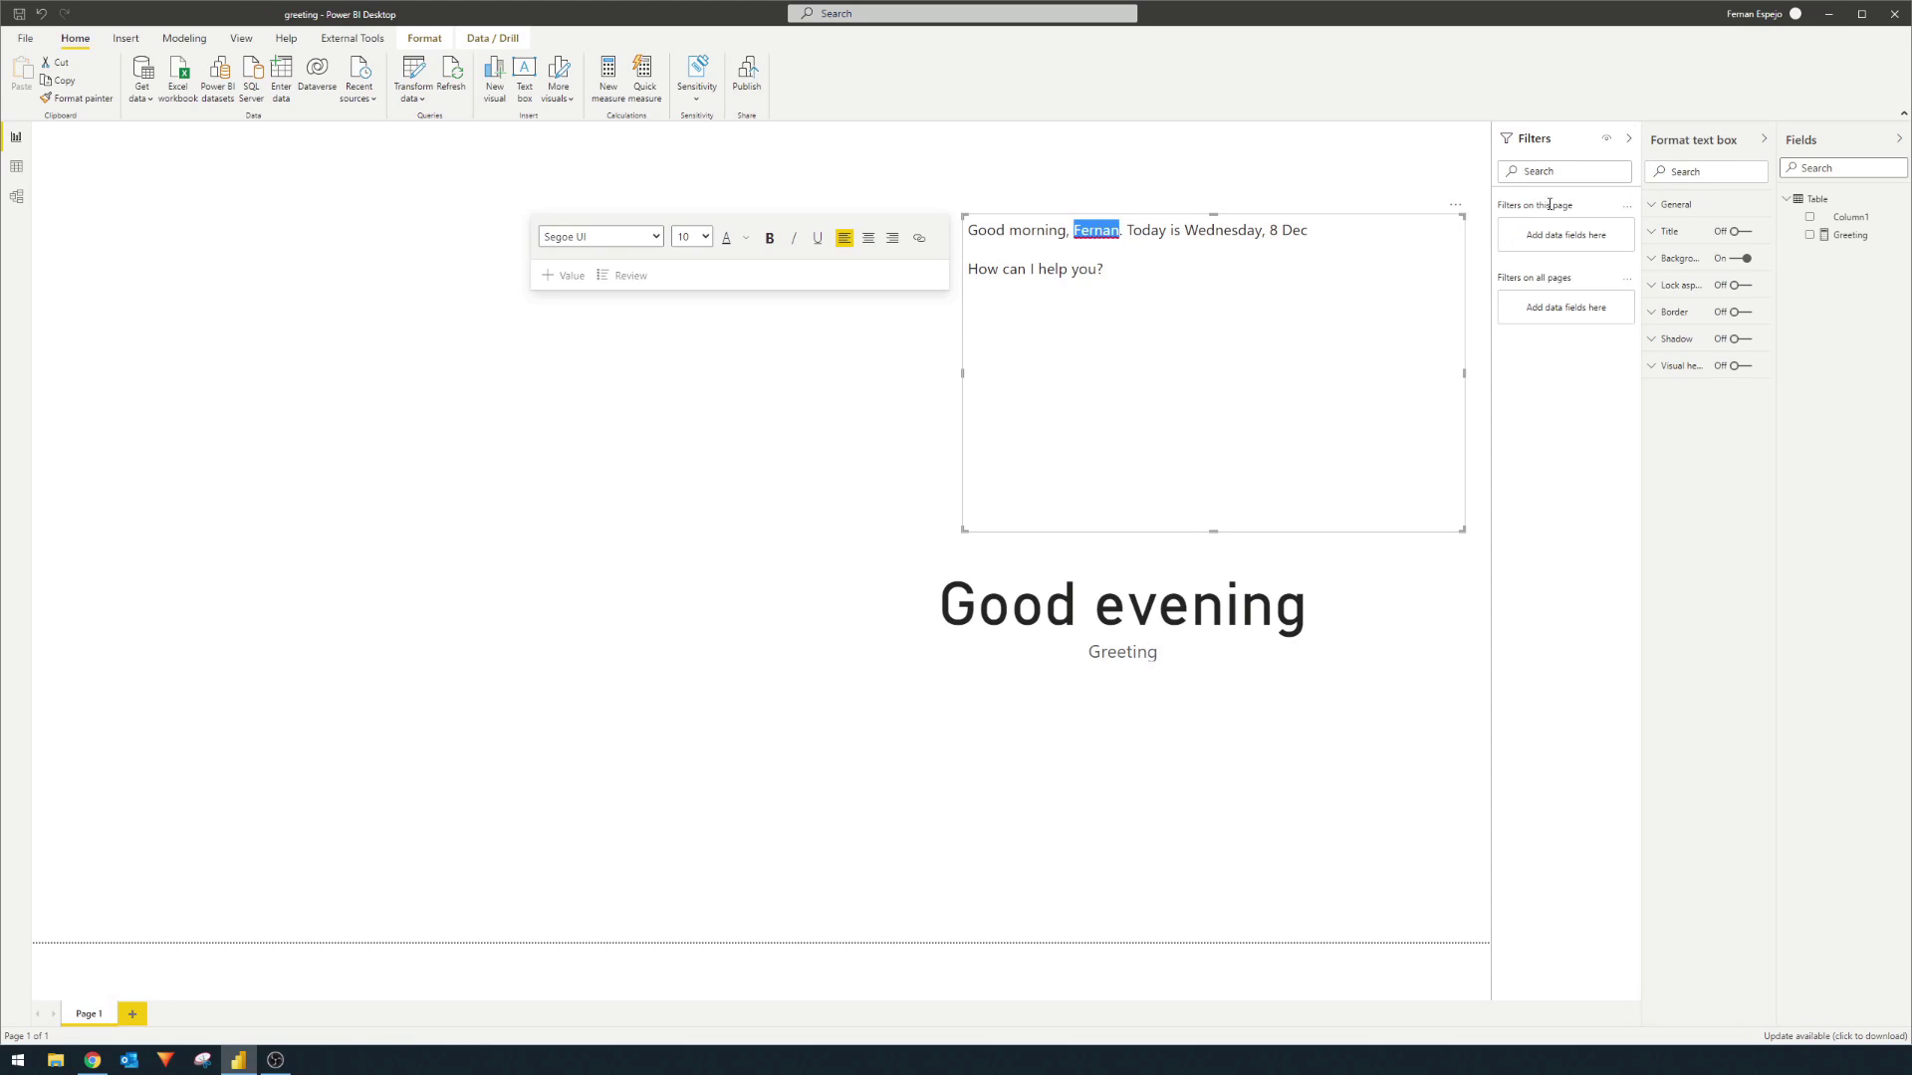
Create a User = USERPRINCIPALNAME() measure in Table and place it on the canvas as a card.
{"action": "left_click", "coordinate": [1821, 203]}
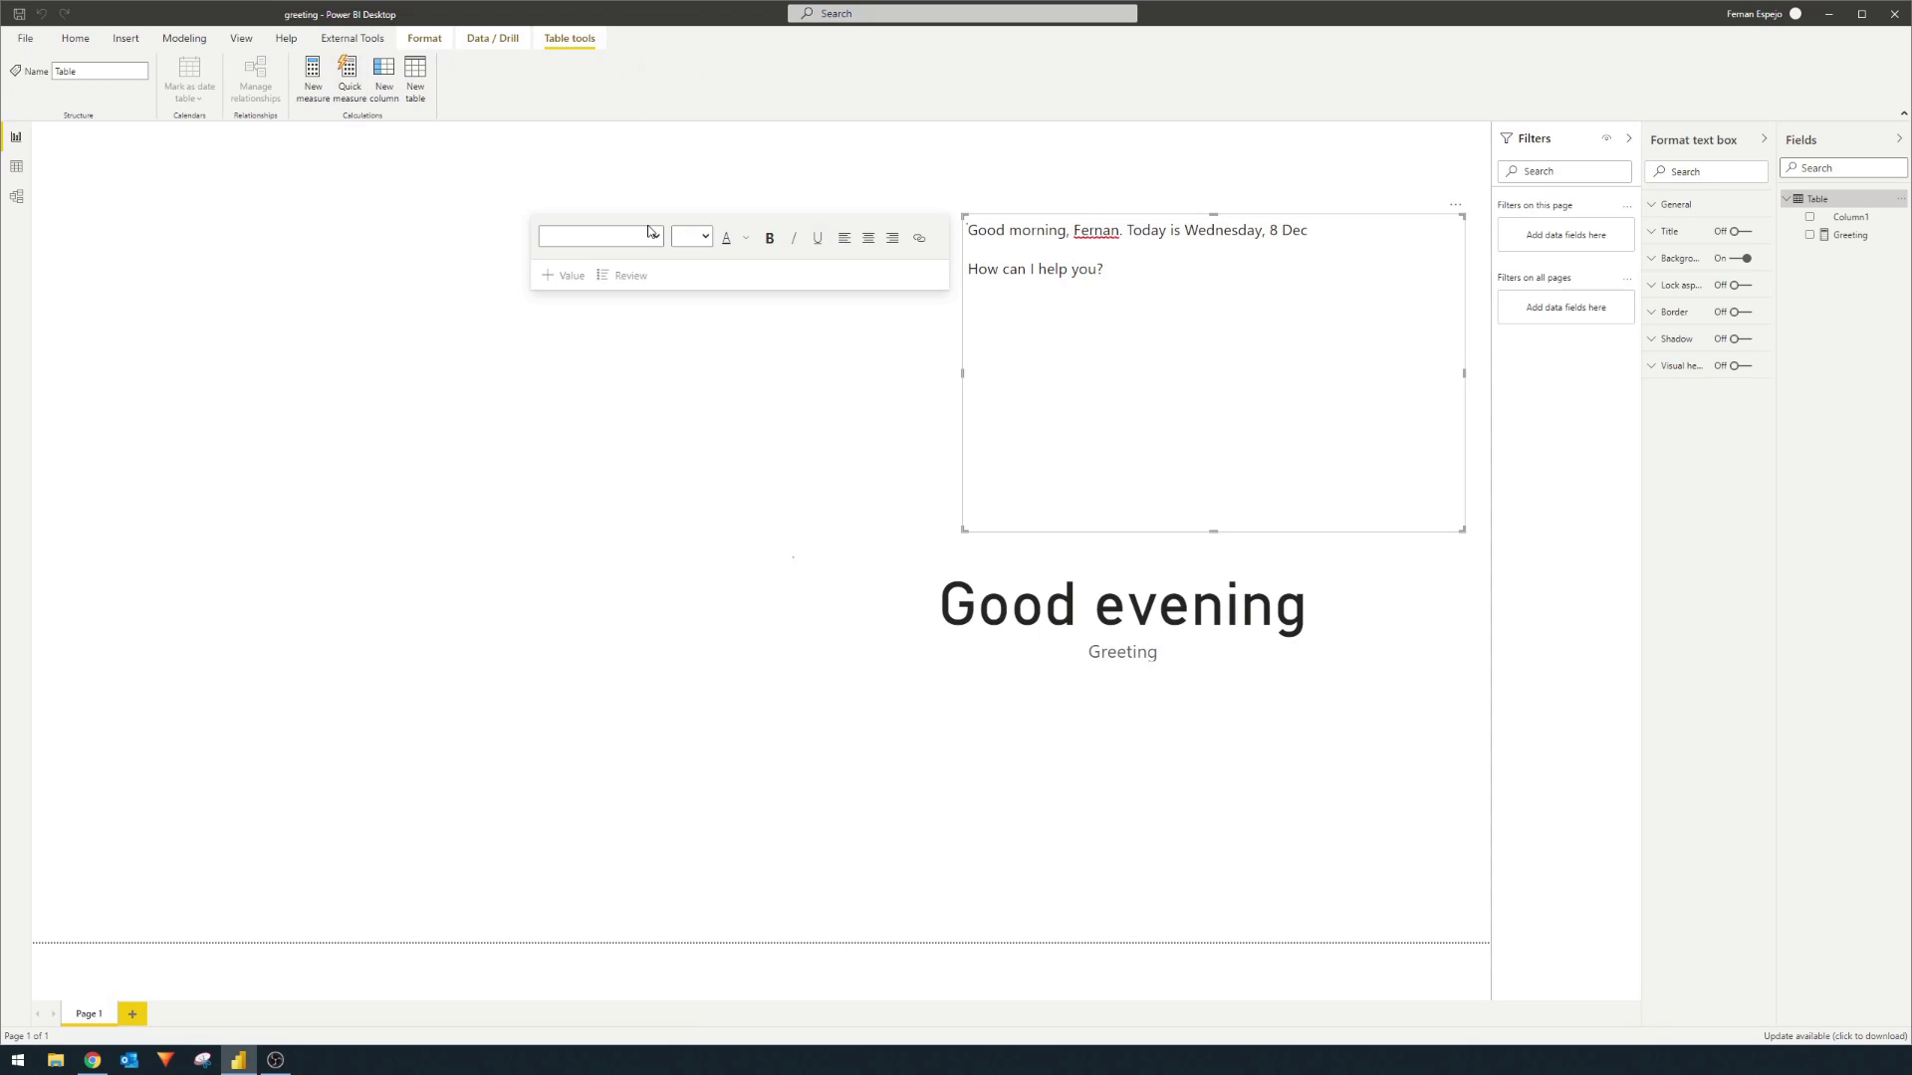
{"action": "type", "text": "User = "}
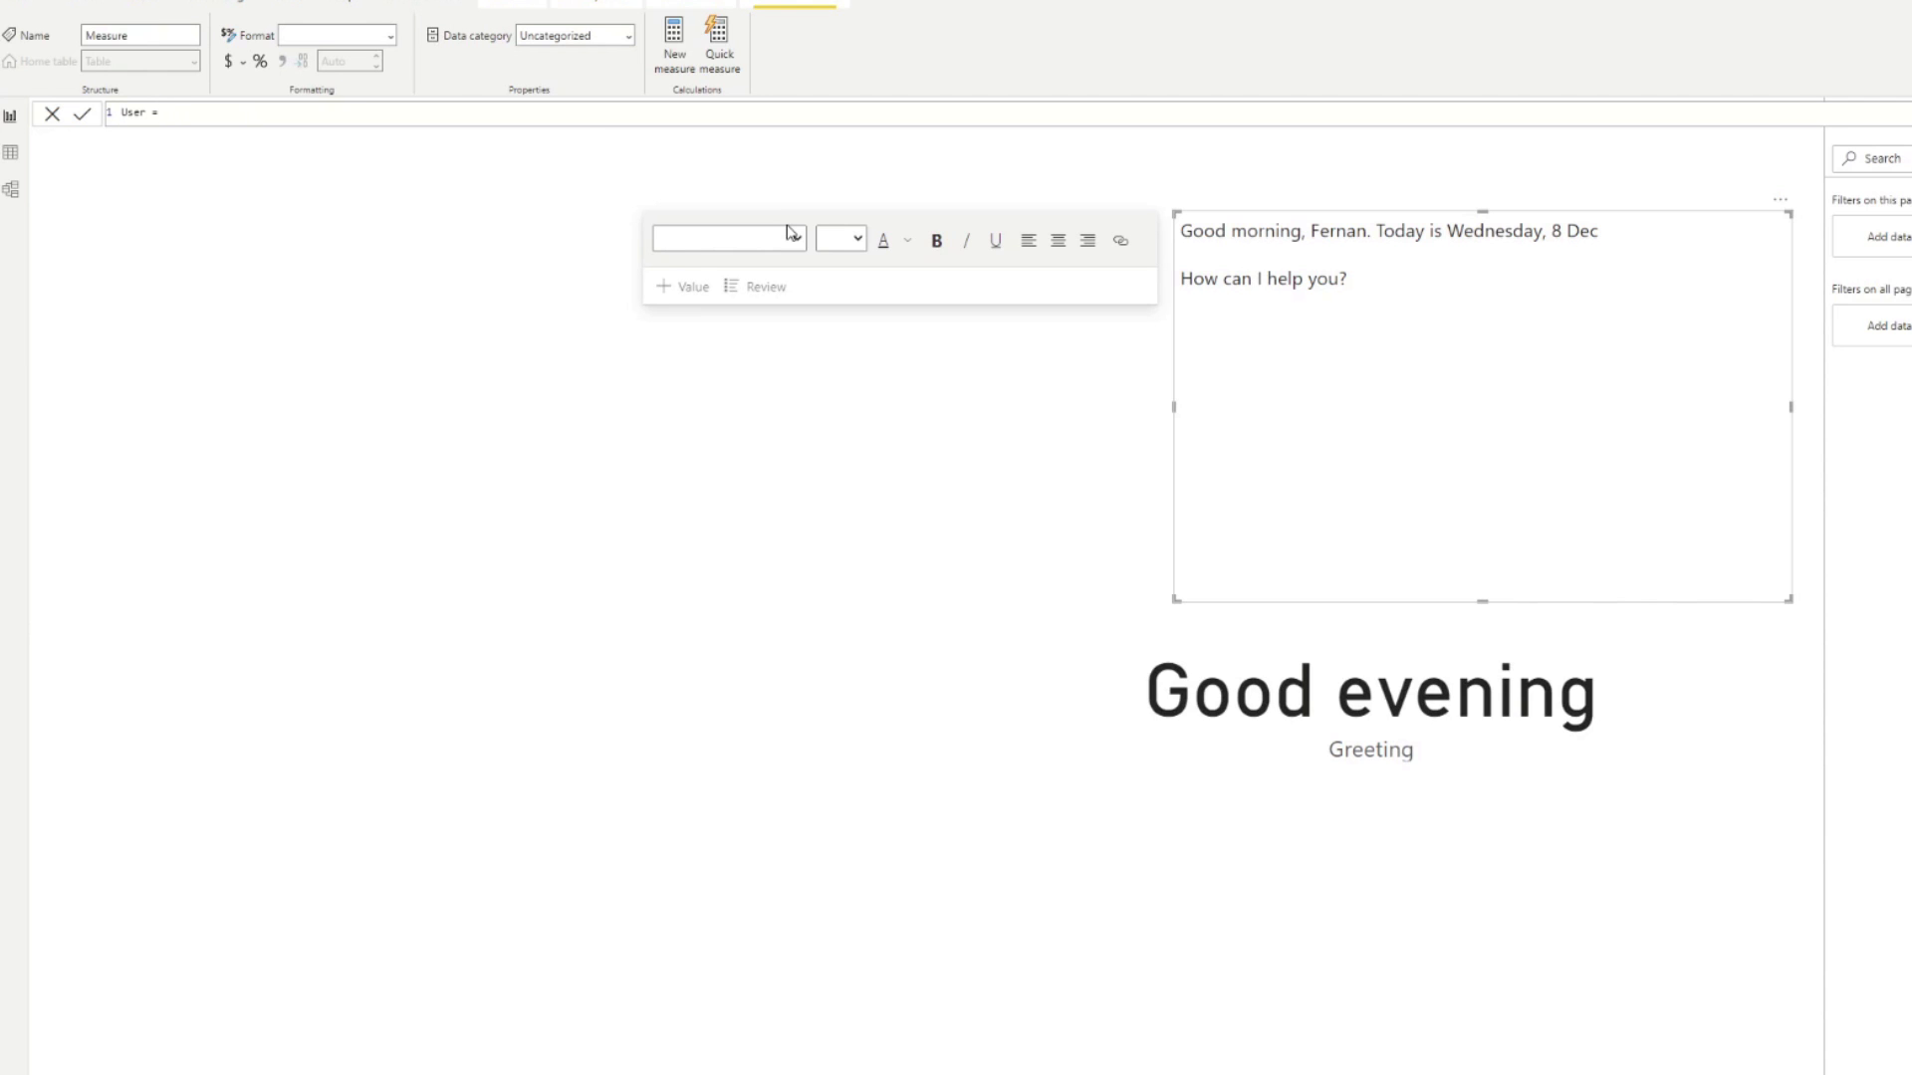
{"action": "type", "text": "USERPRI"}
{"action": "key", "text": "Tab"}
{"action": "type", "text": ")"}
{"action": "key", "text": "Return"}
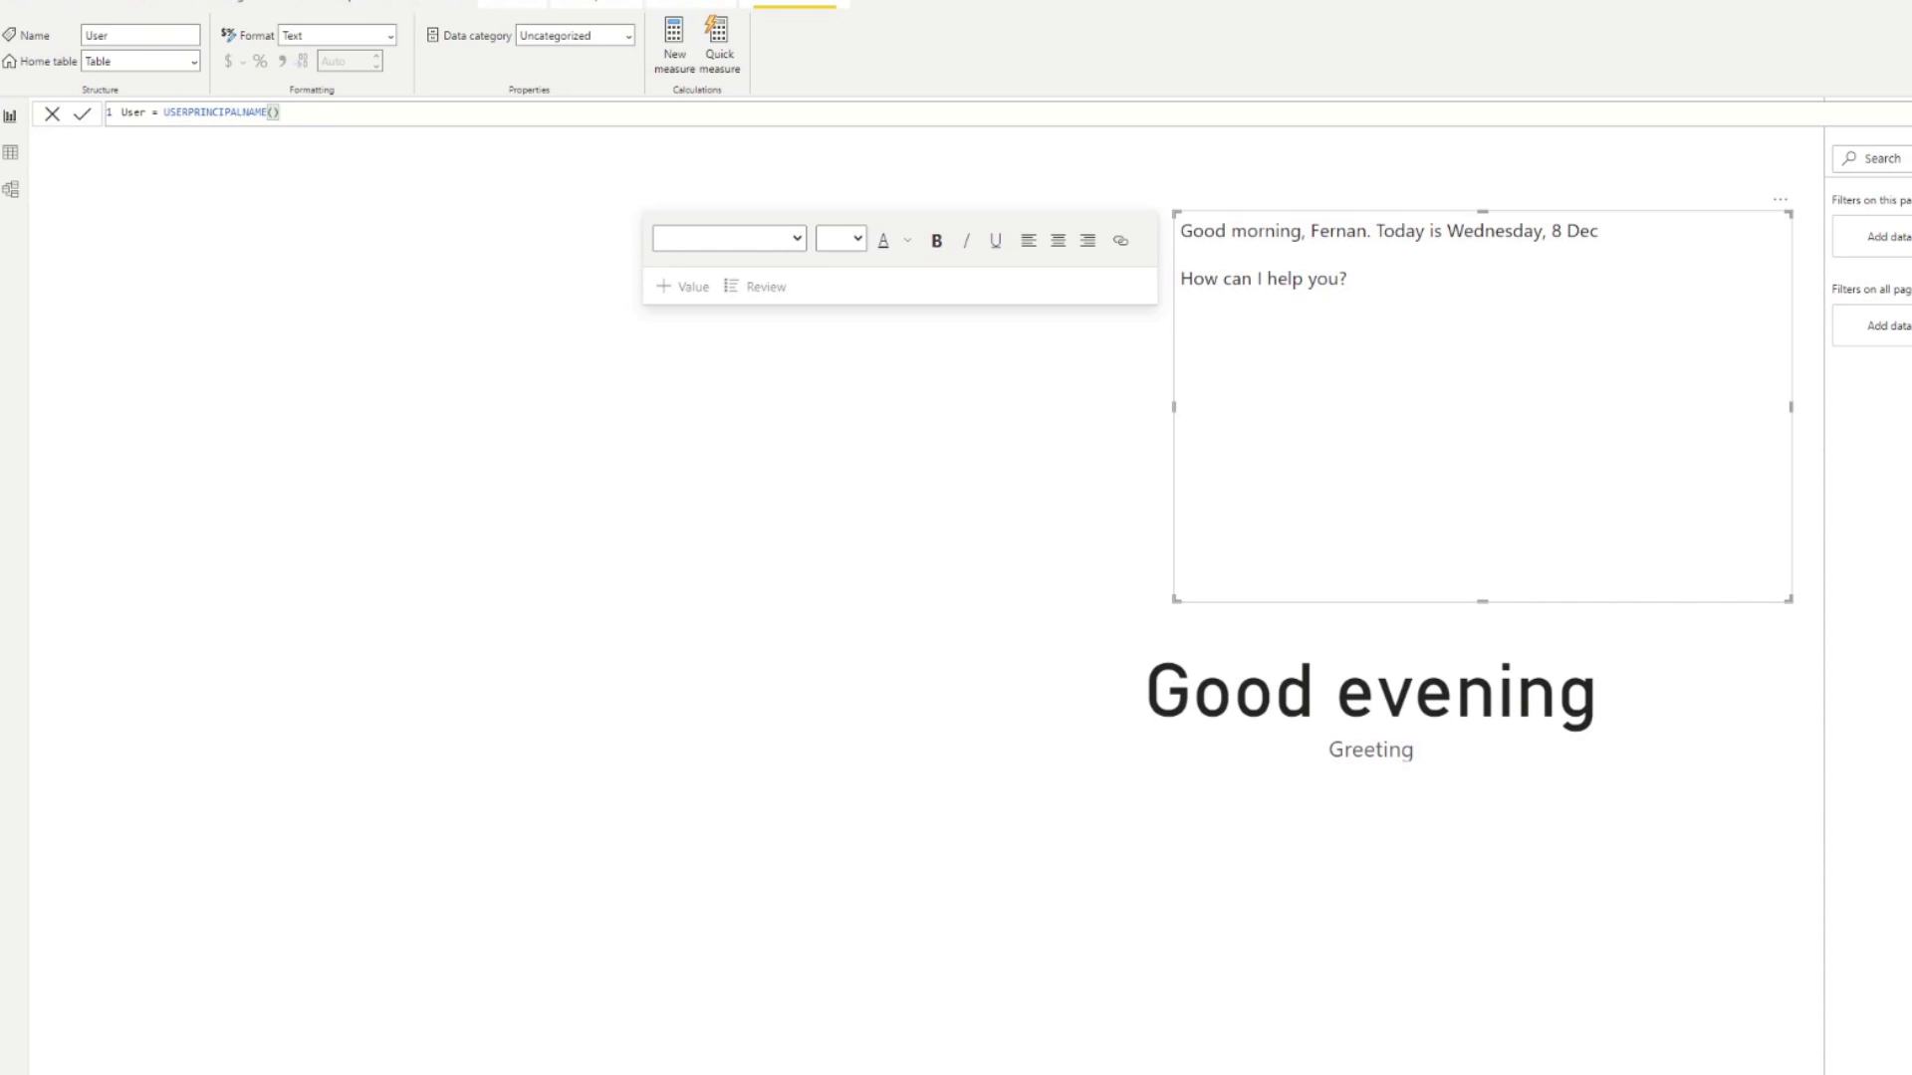
{"action": "left_click_drag", "start_coordinate": [1902, 1001], "coordinate": [1573, 981]}
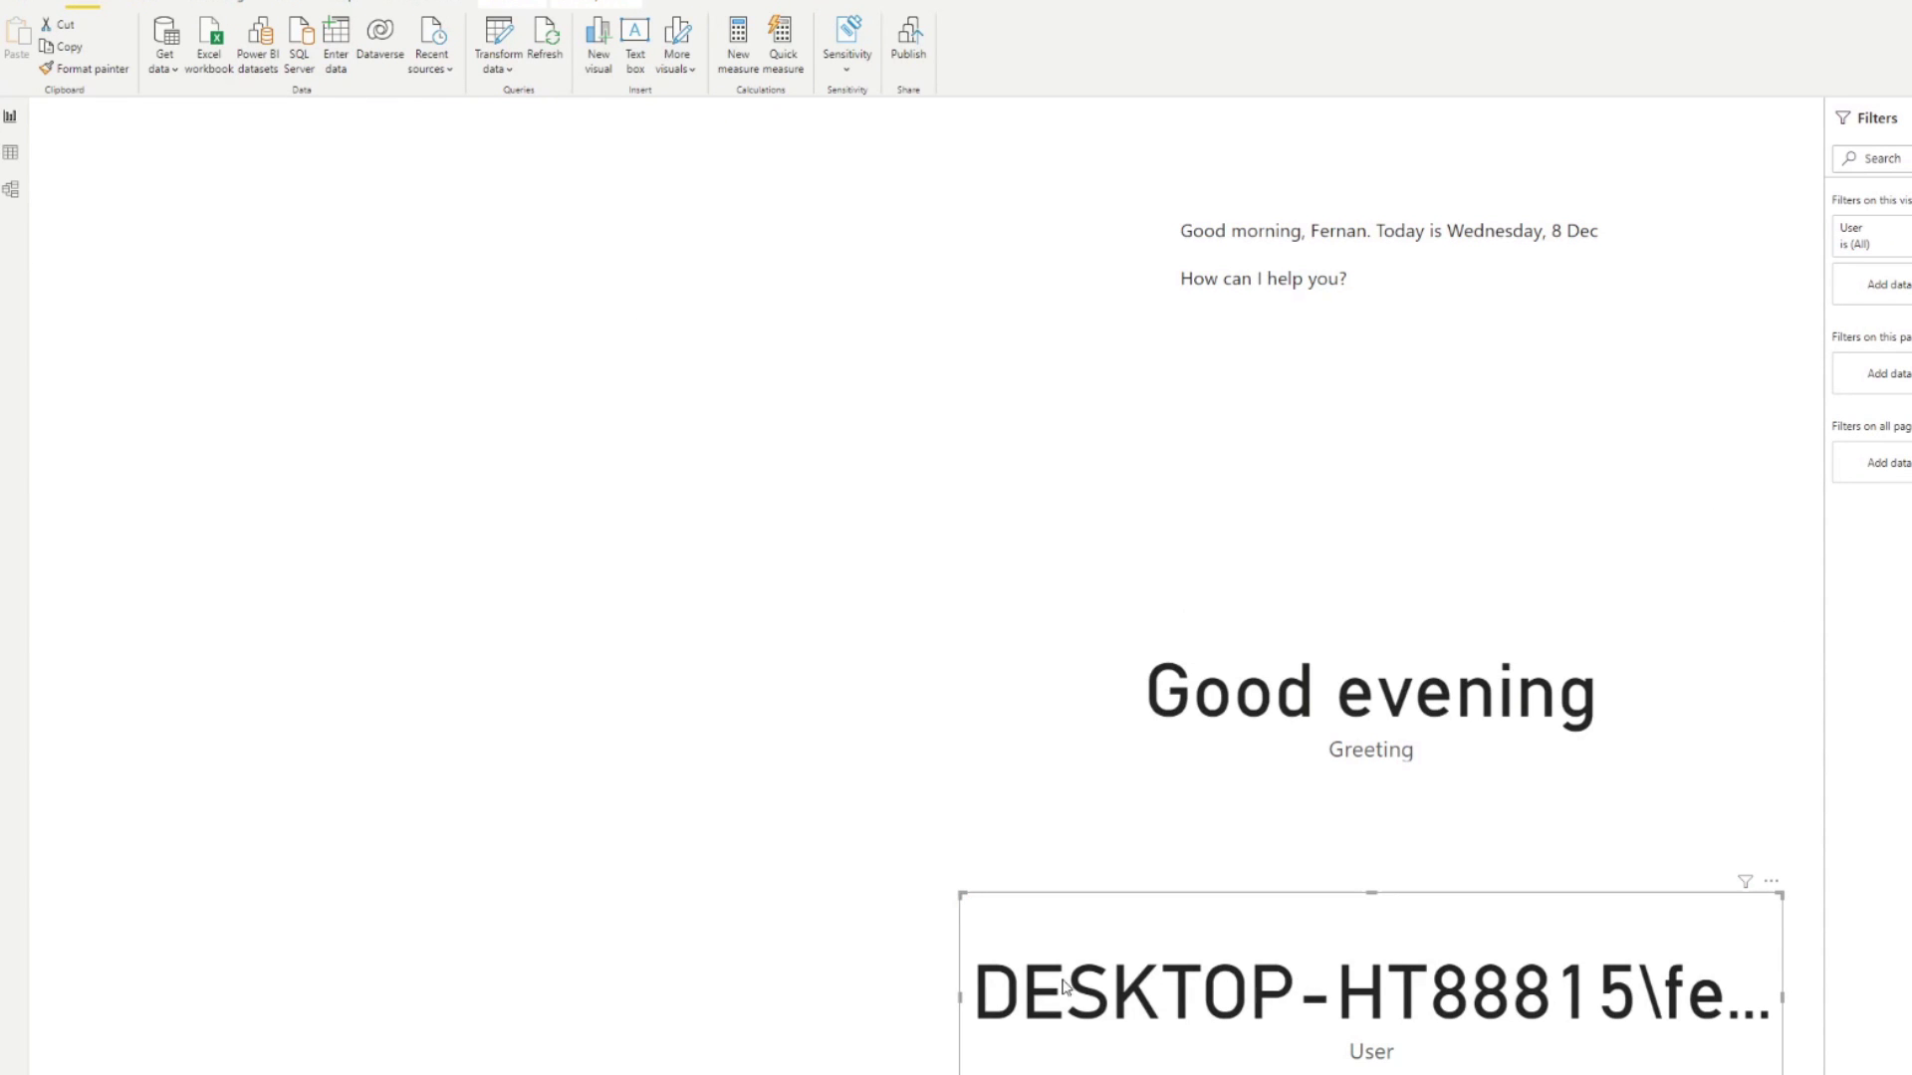
Drag the User card's left edge outward so the full account name fits on one line.
{"action": "left_click_drag", "start_coordinate": [960, 994], "coordinate": [803, 996]}
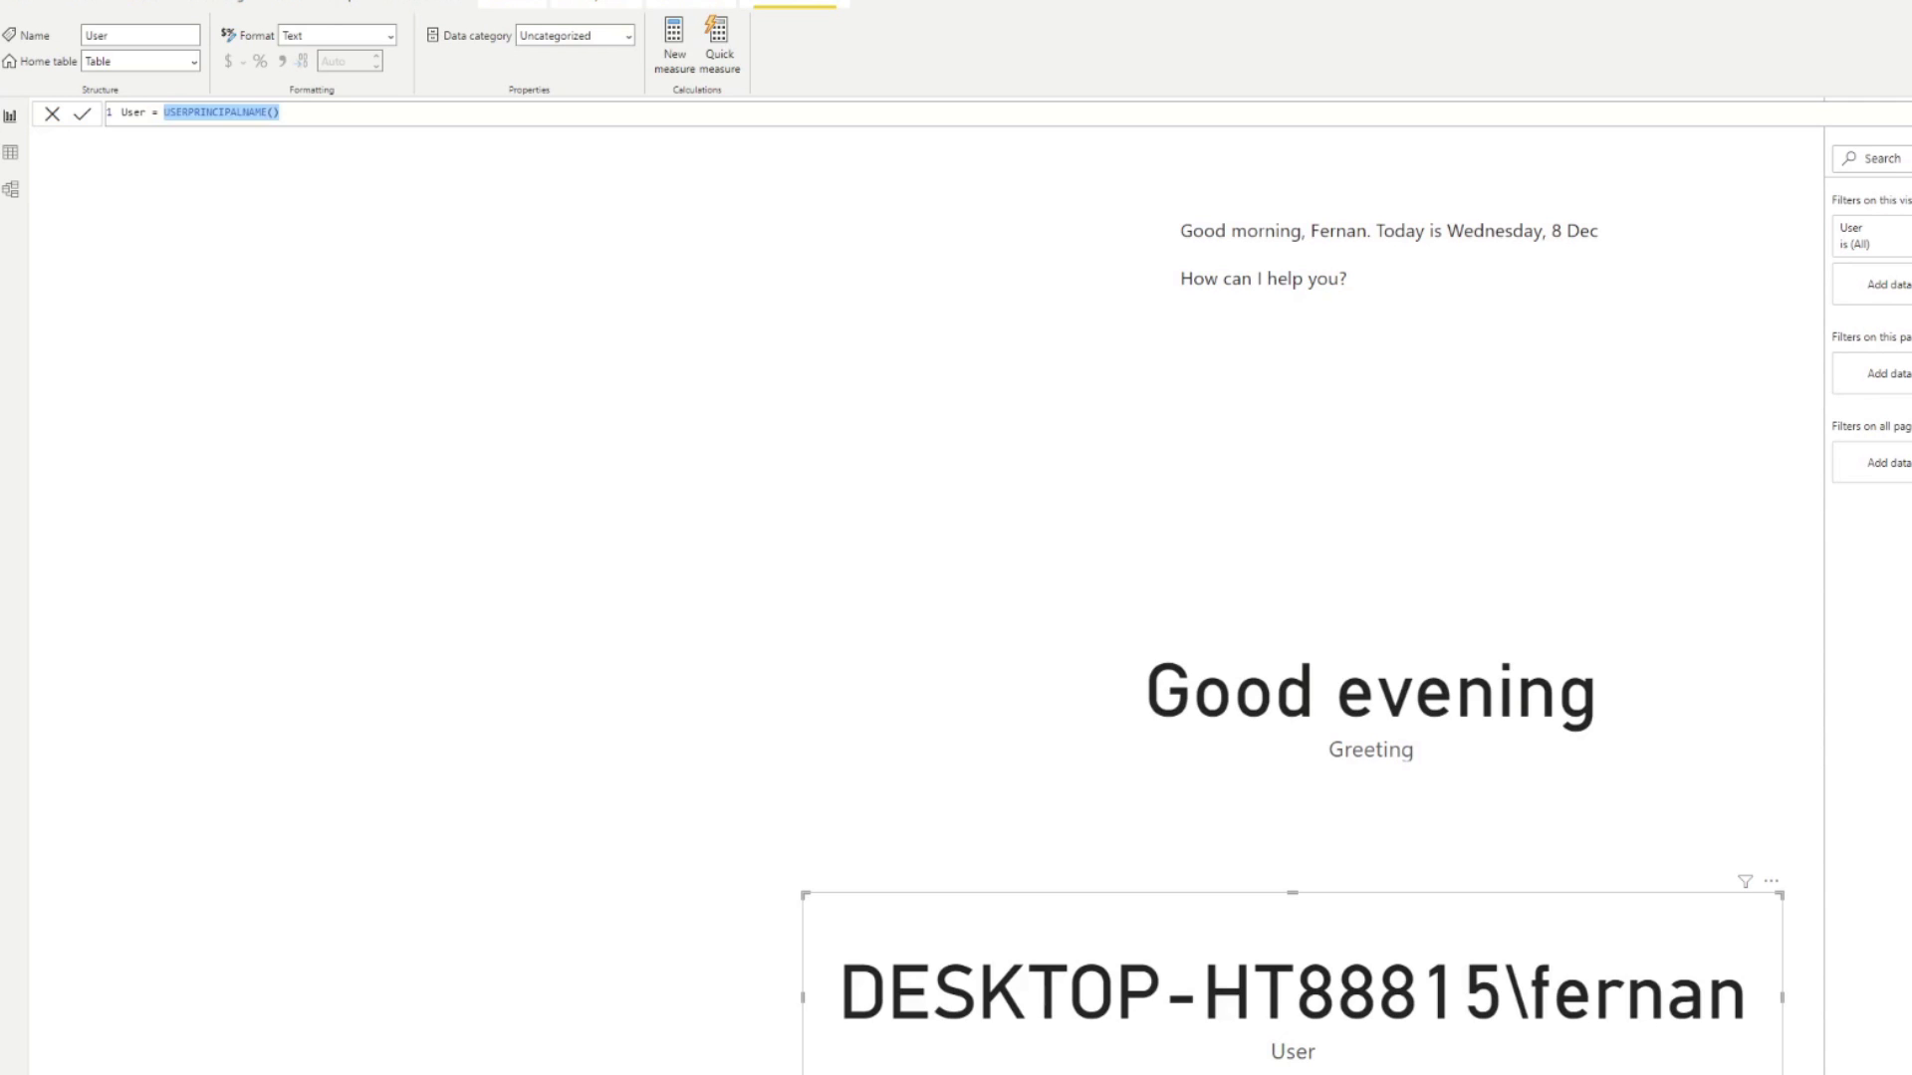
Rewrite the User measure as RIGHT(USERPRINCIPALNAME(), 6) so the card shows only the short name.
{"action": "key", "text": "shift+End"}
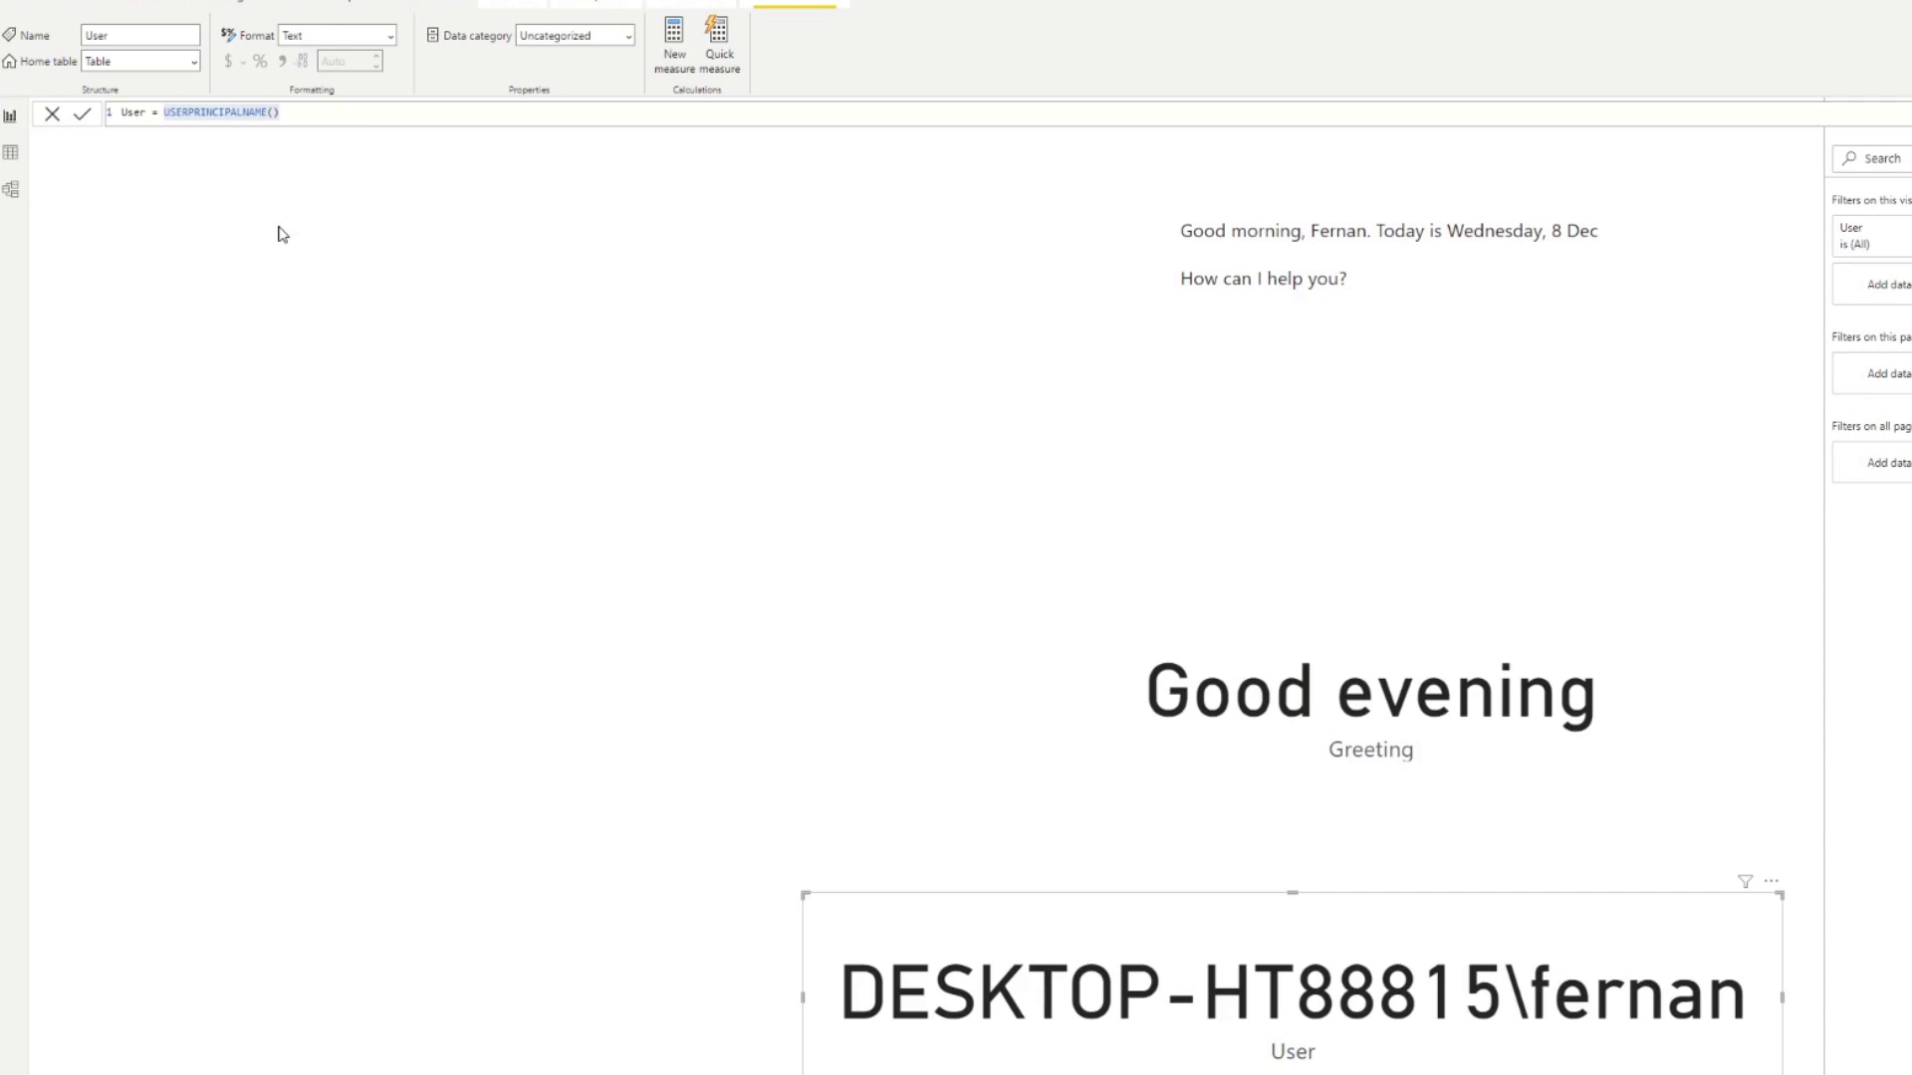
{"action": "left_click", "coordinate": [319, 109]}
{"action": "left_click_drag", "start_coordinate": [281, 112], "coordinate": [164, 112]}
{"action": "key", "text": "ctrl+c"}
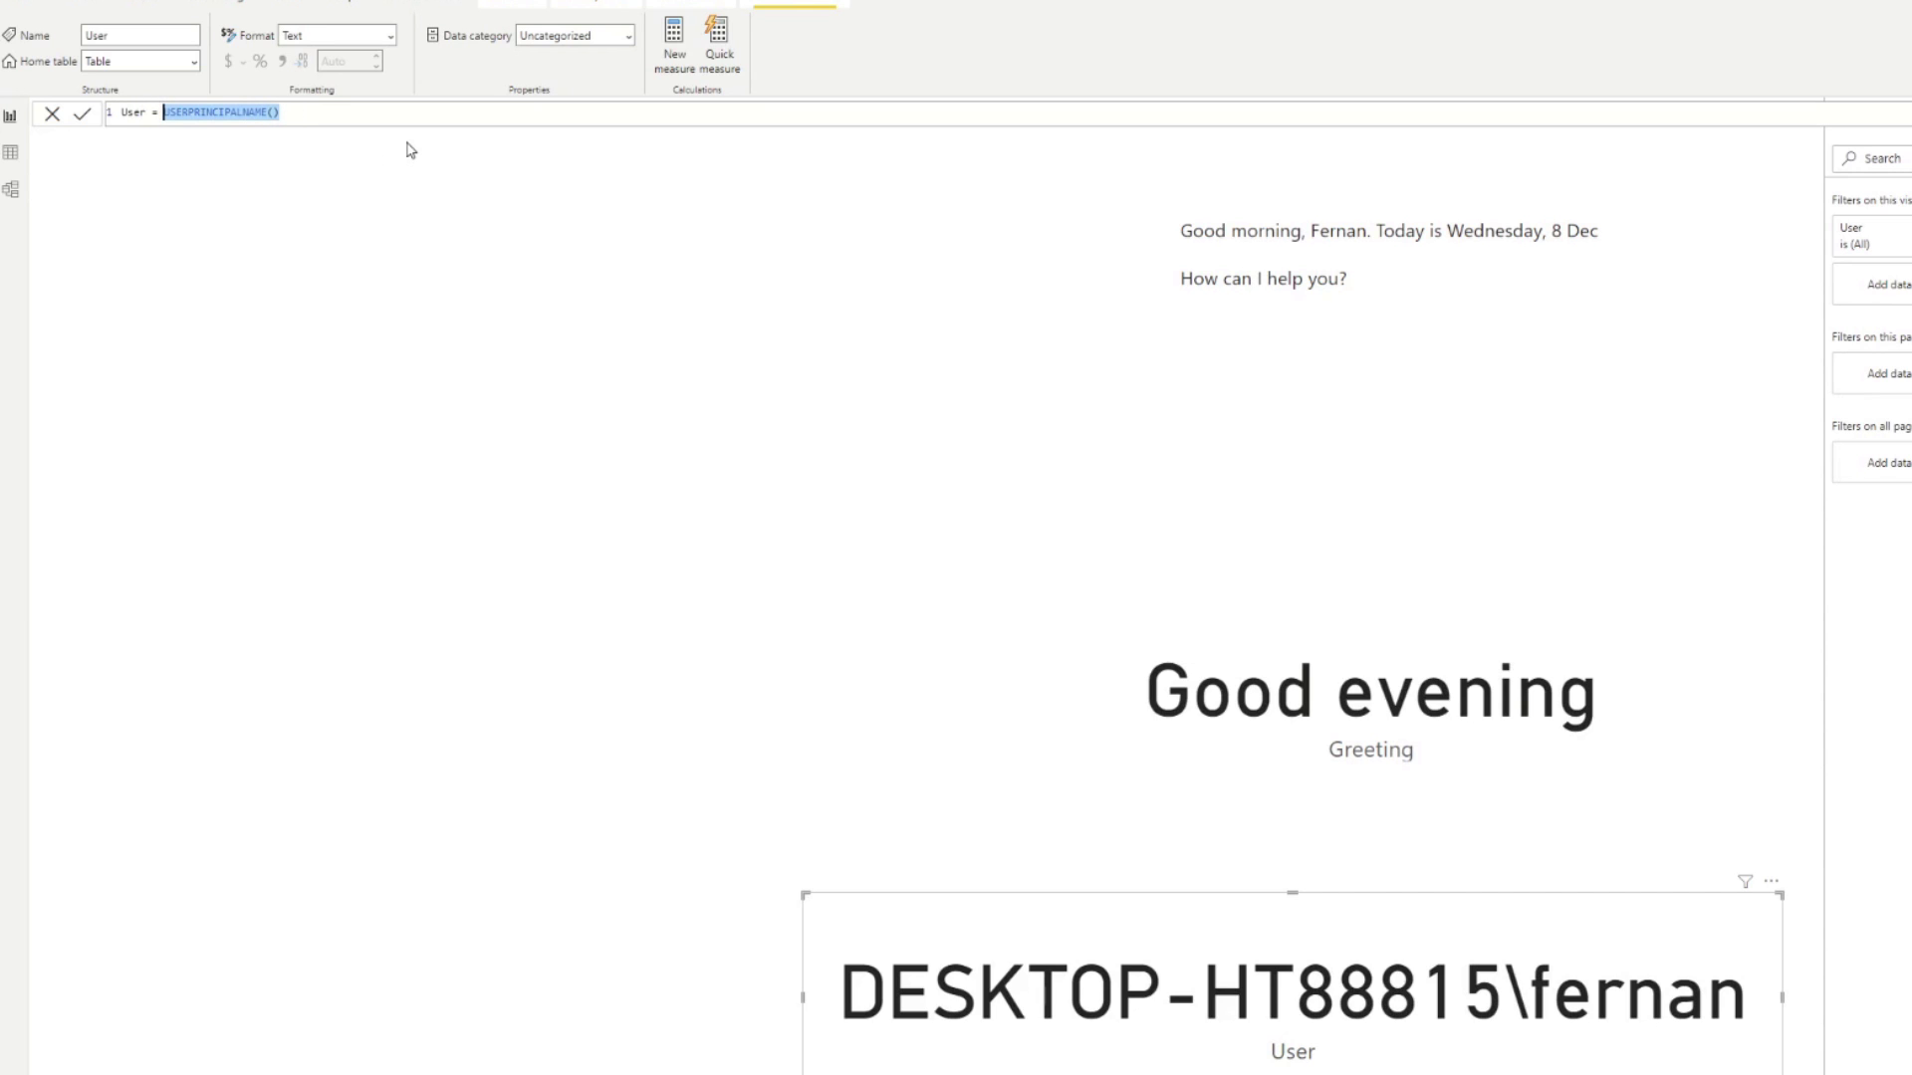
{"action": "key", "text": "BackSpace"}
{"action": "type", "text": "RIGHT"}
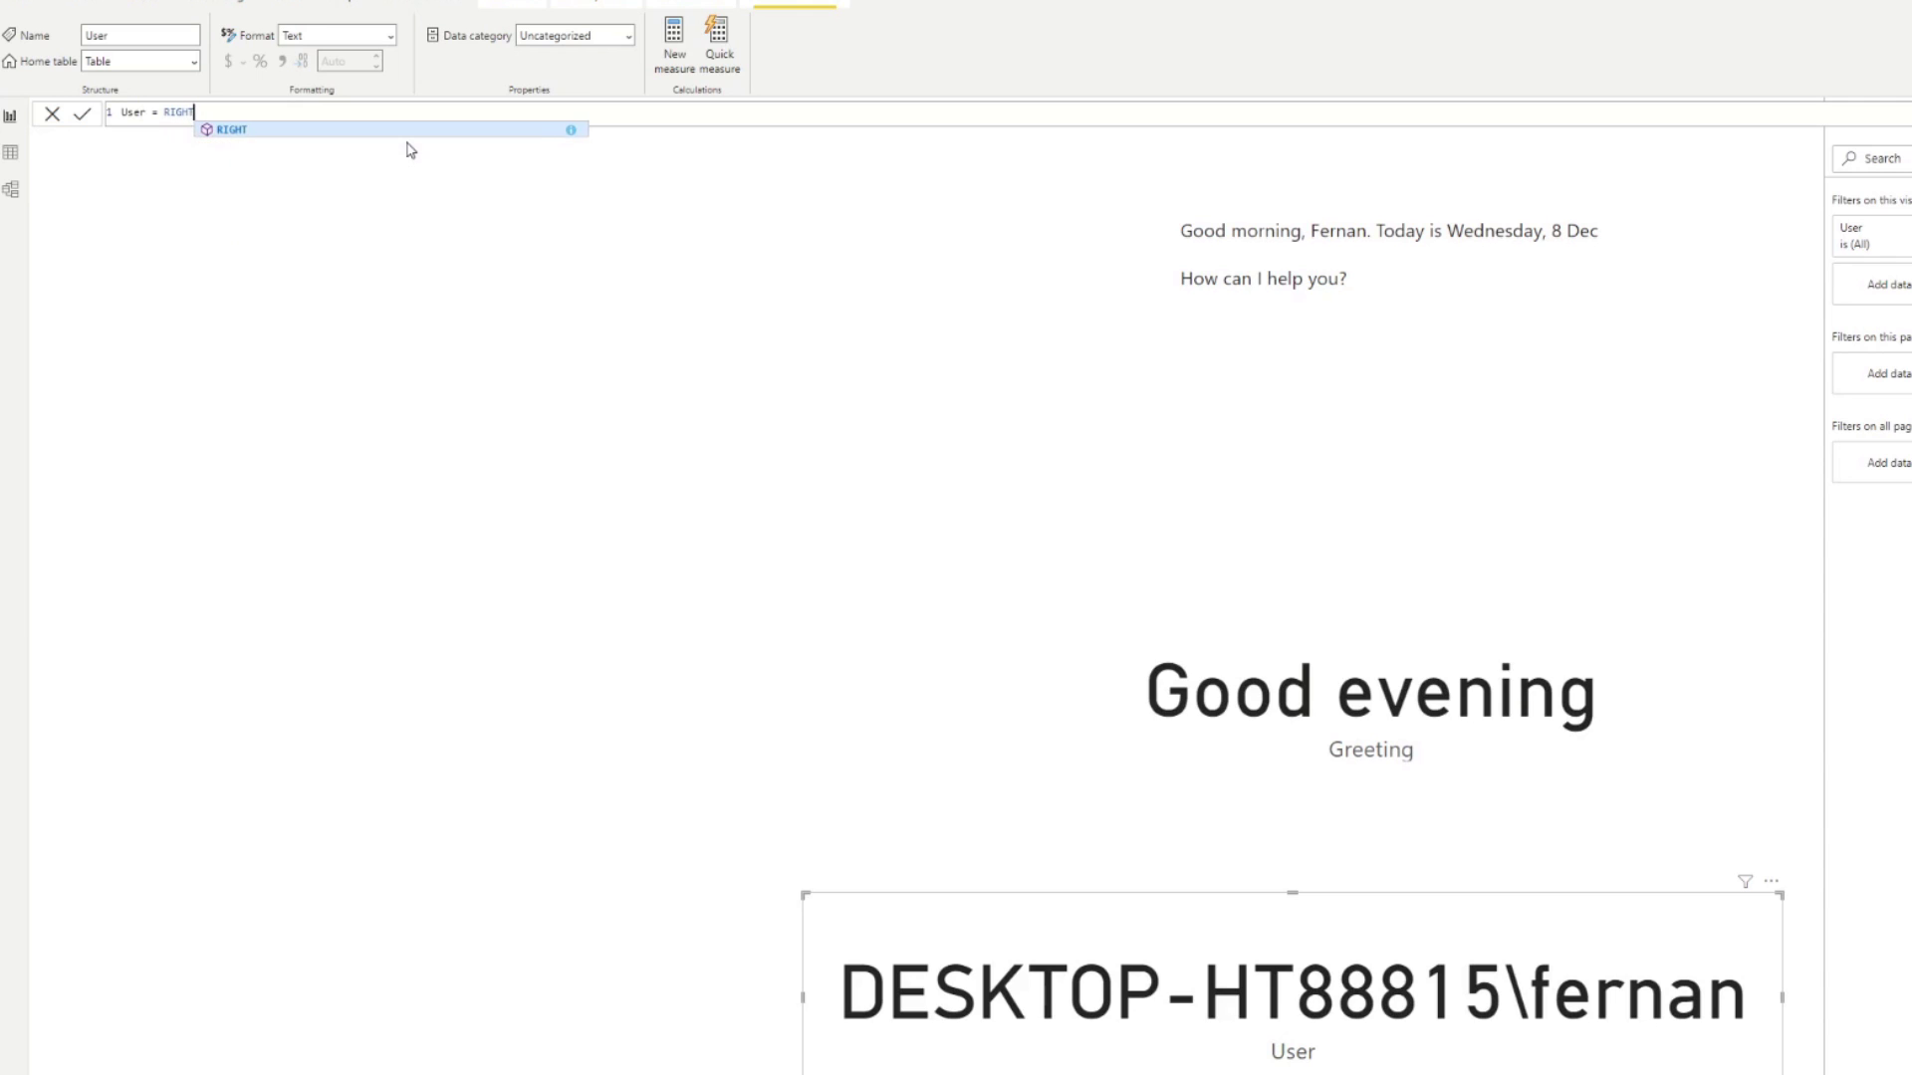
{"action": "type", "text": "(USERPRINCIPALNAME("}
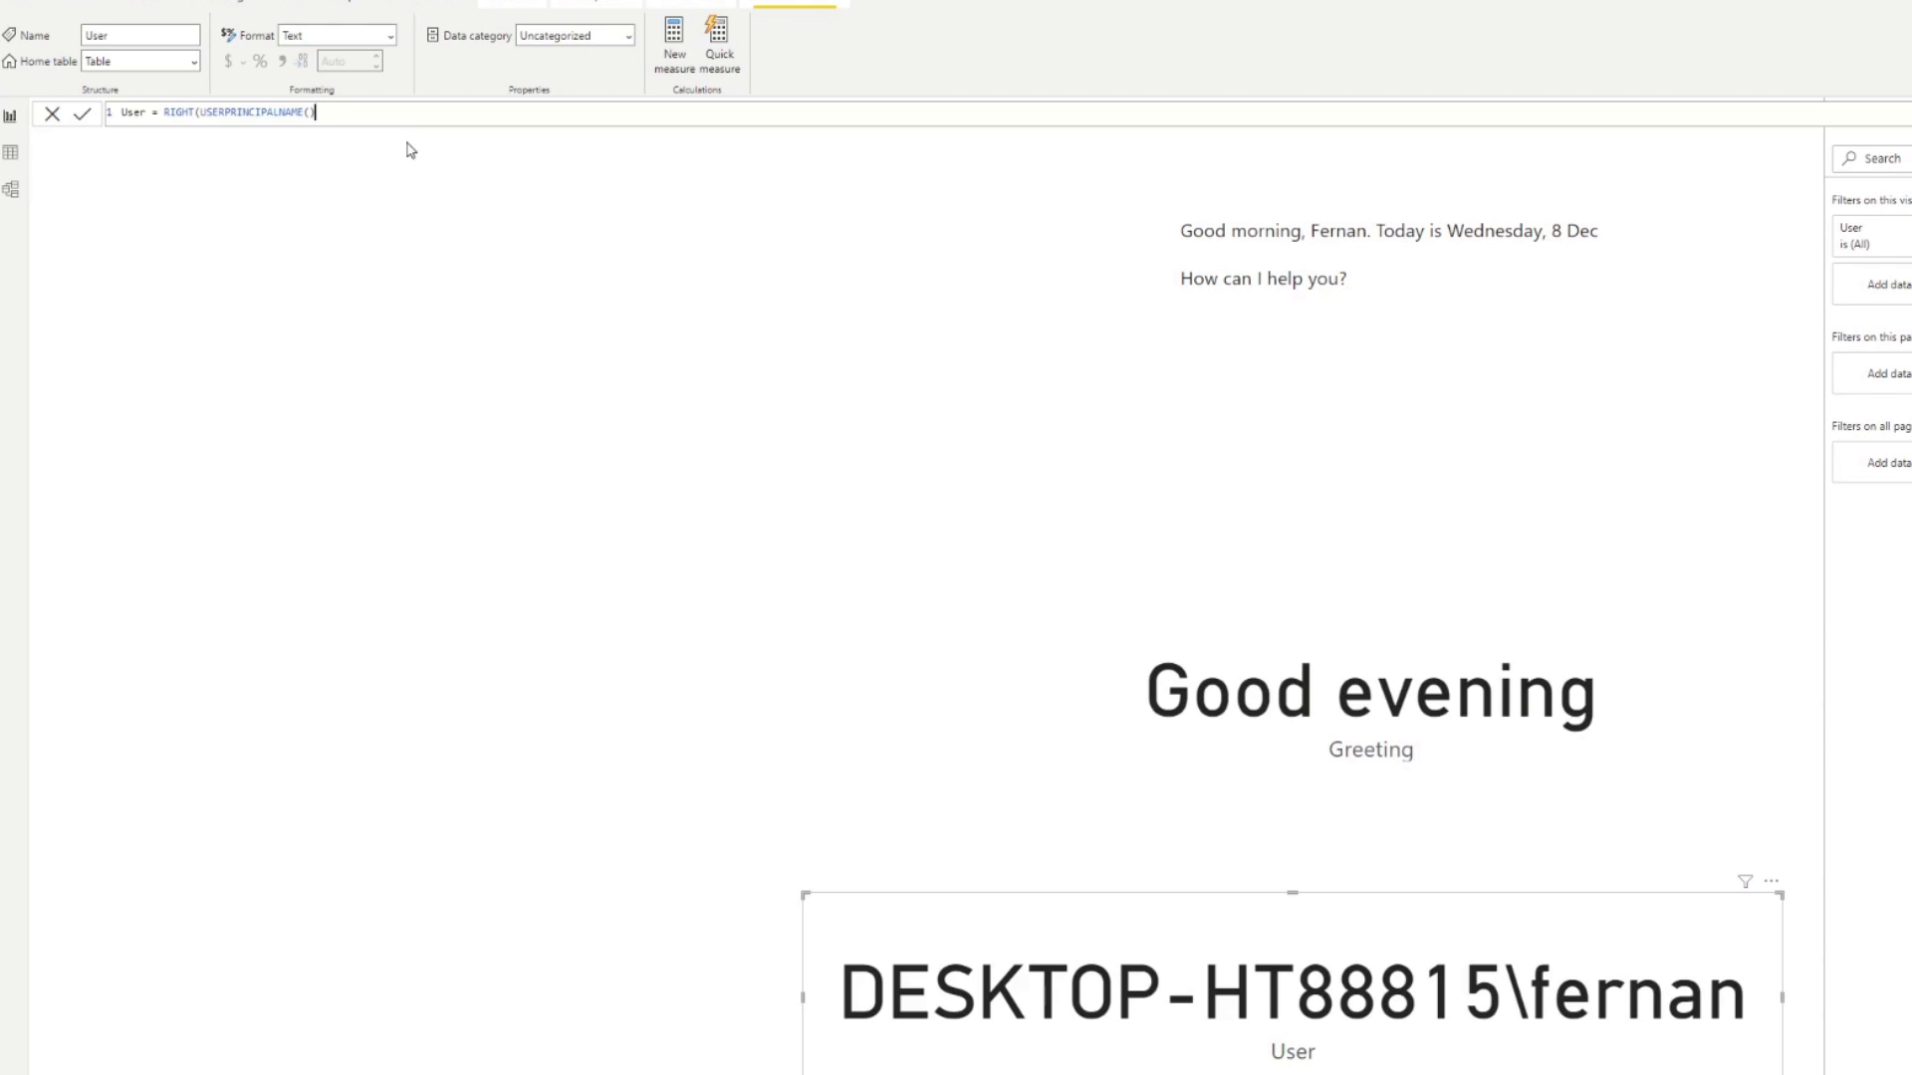
{"action": "key", "text": "ctrl+v"}
{"action": "type", "text": ", "}
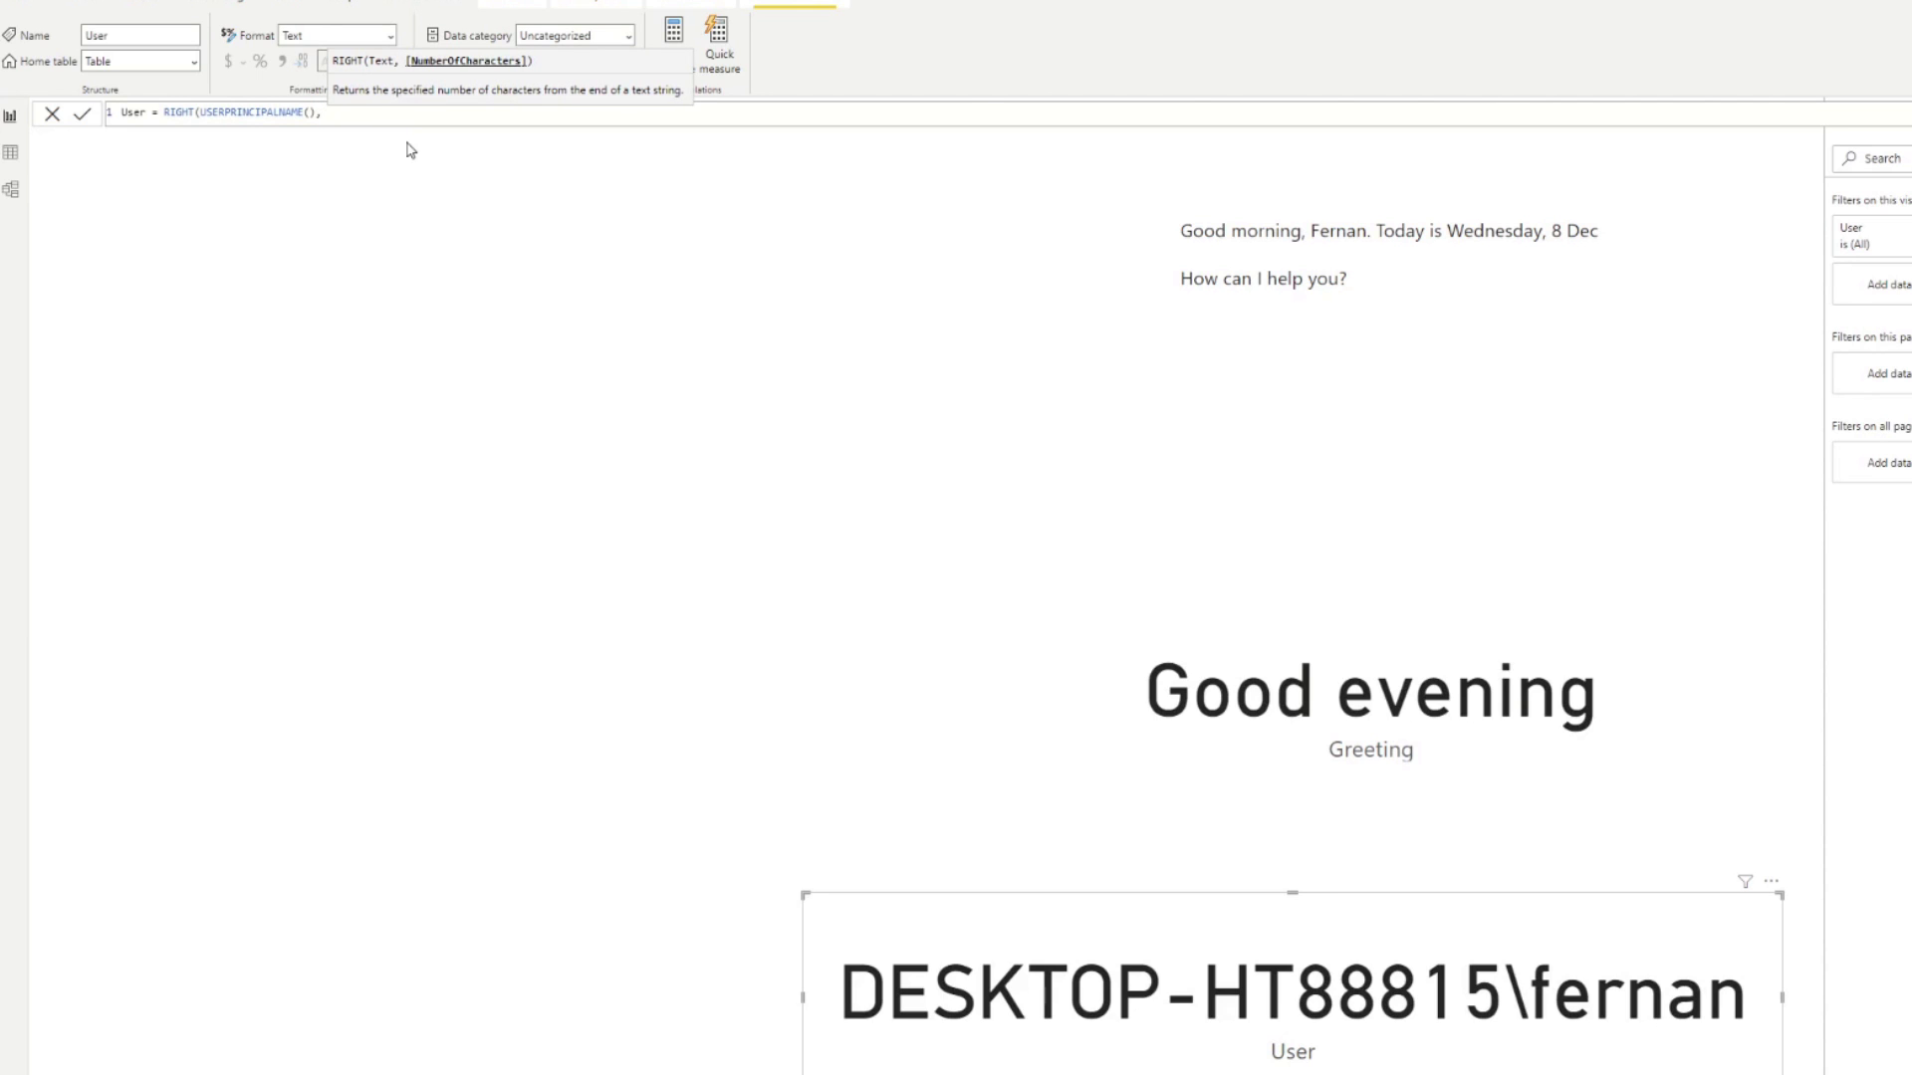
{"action": "type", "text": "6)"}
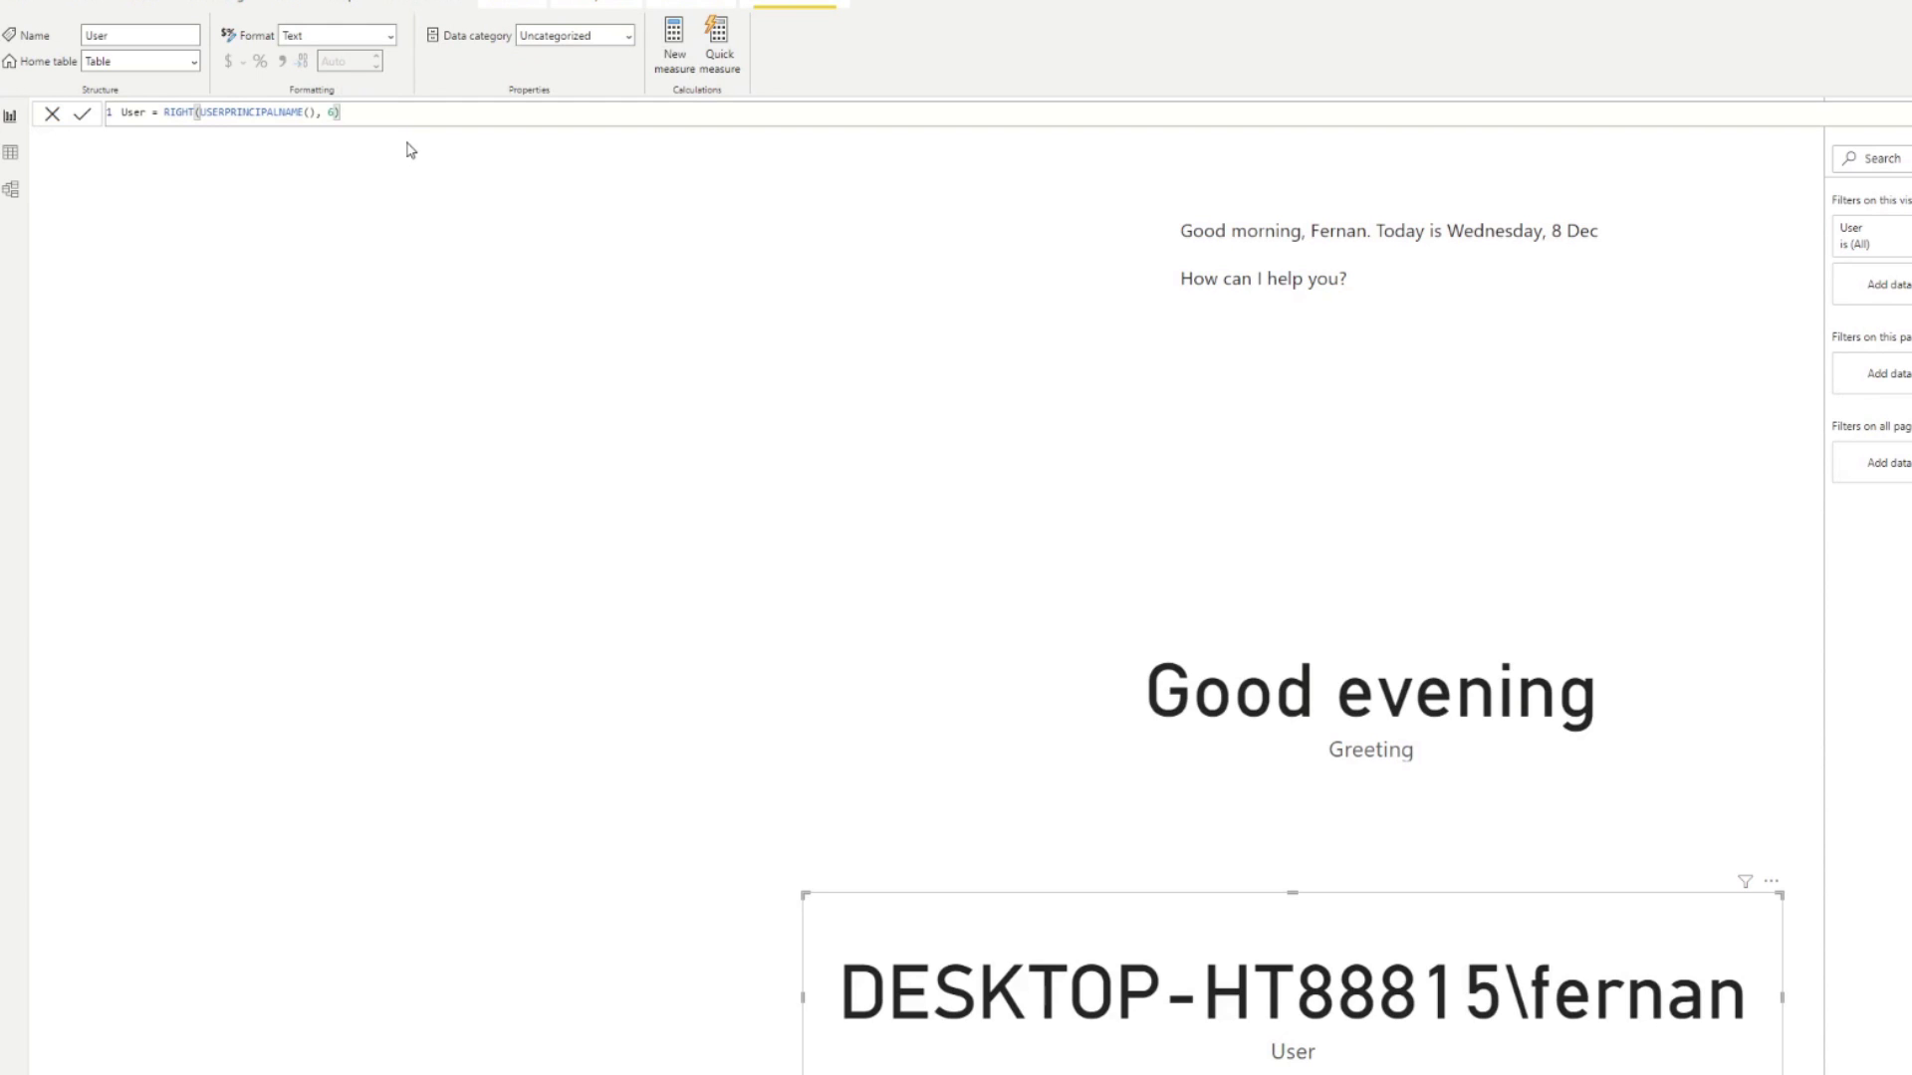
{"action": "key", "text": "Return"}
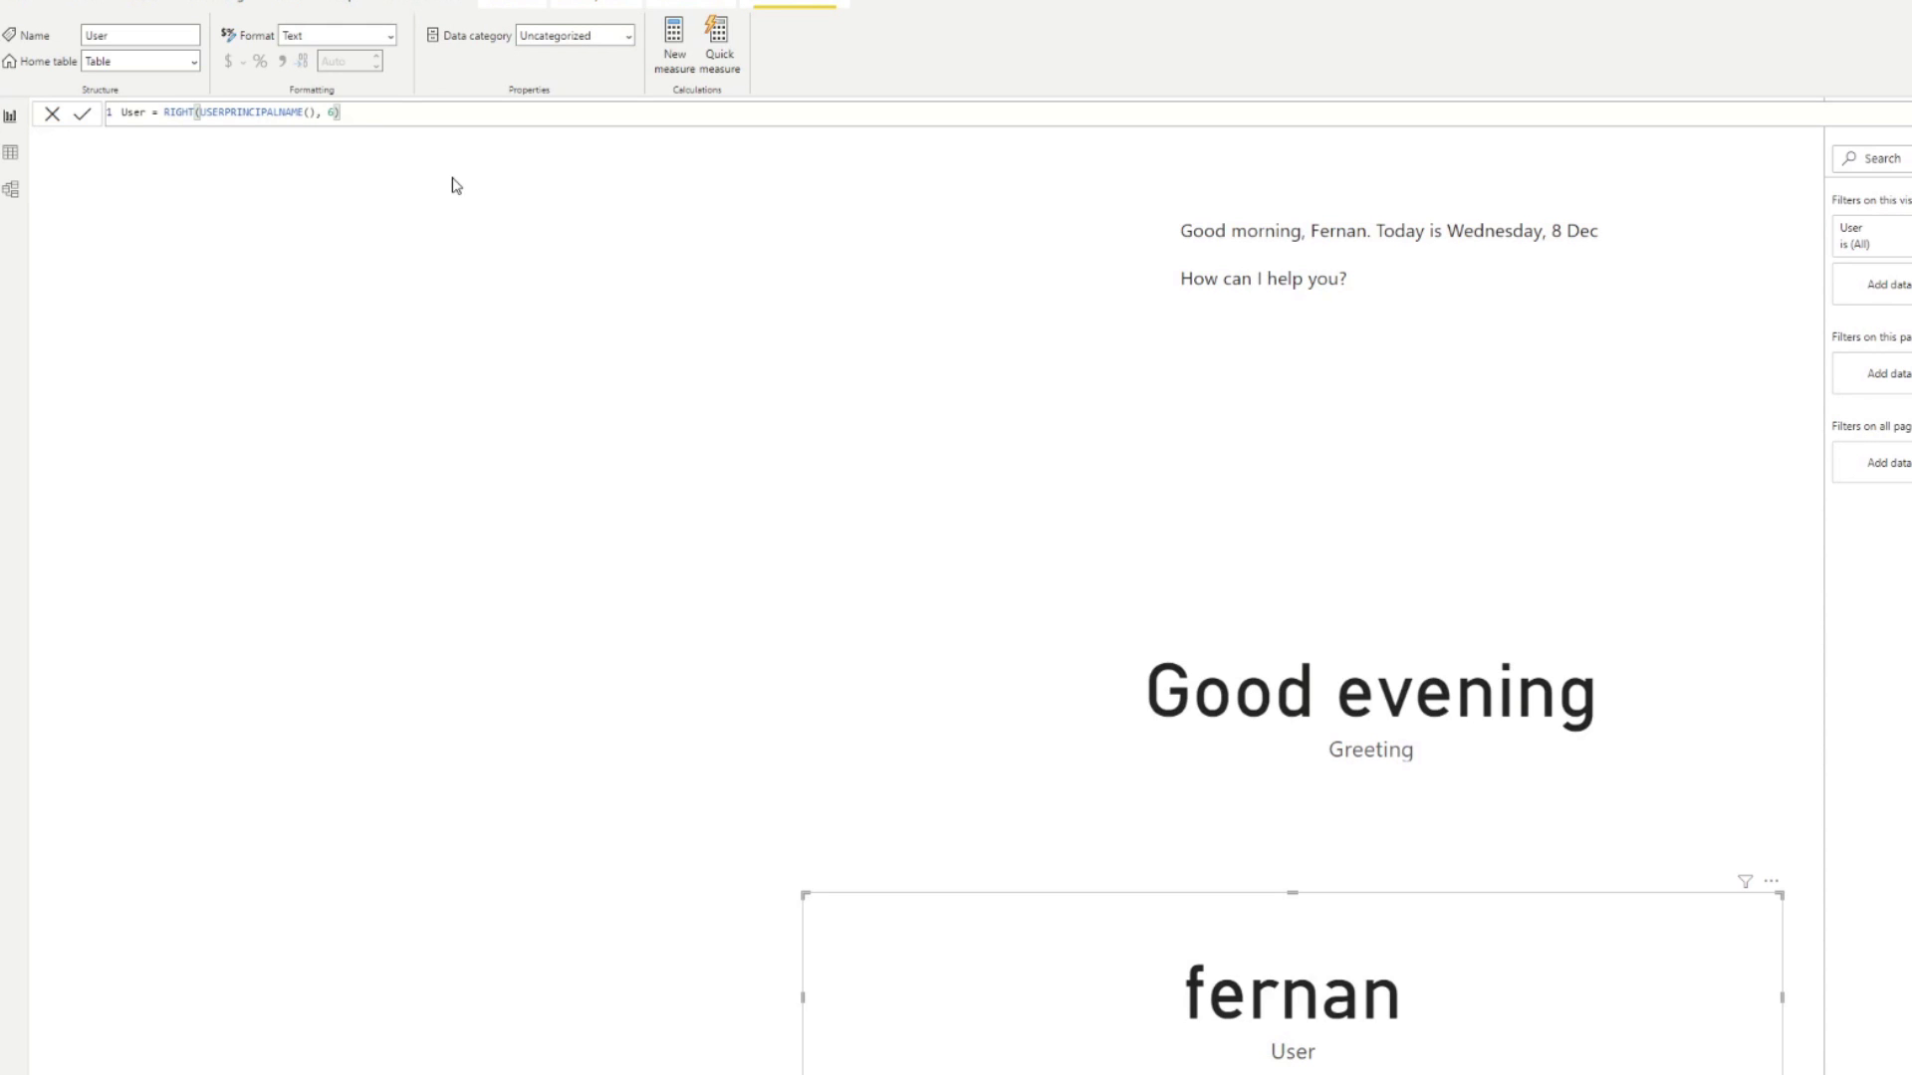
Move the RIGHT expression onto its own line and comment it out with --.
{"action": "left_click", "coordinate": [163, 111]}
{"action": "key", "text": "shift+Return"}
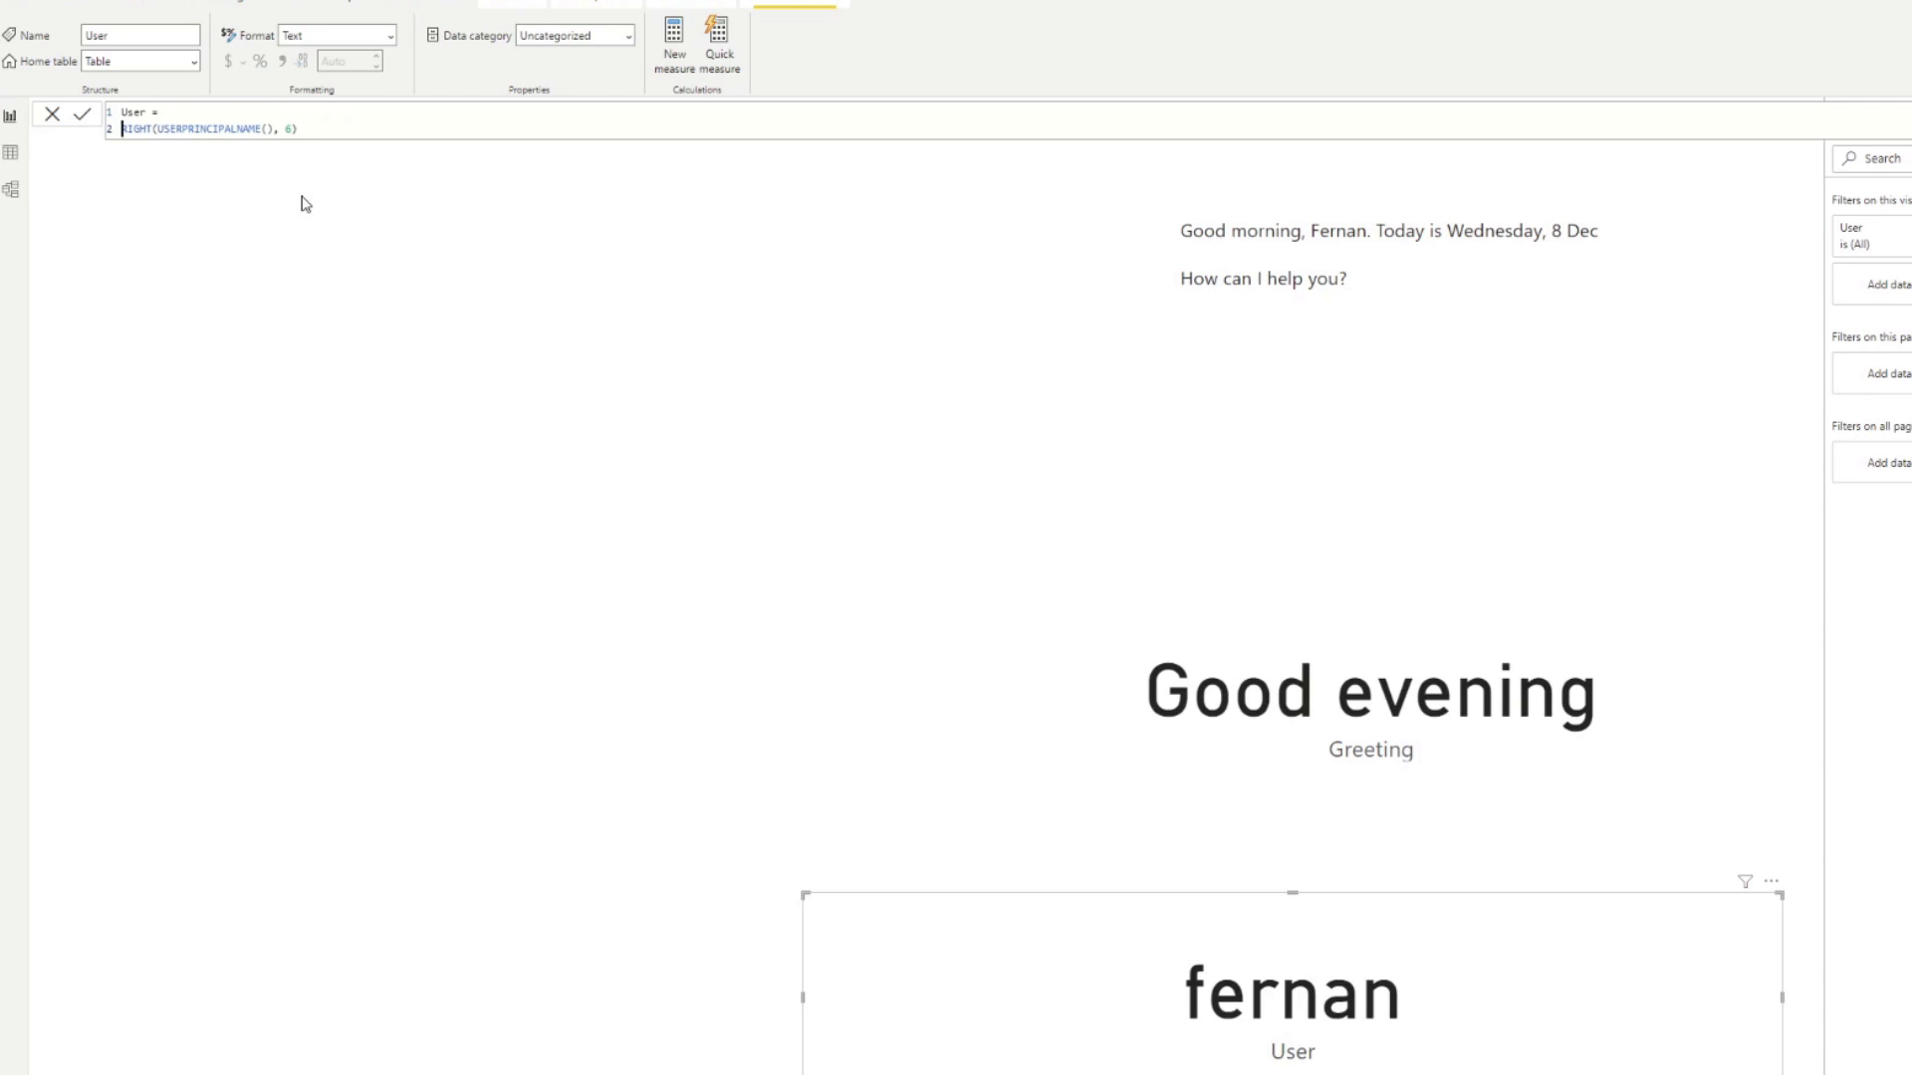
{"action": "type", "text": "--"}
{"action": "left_click", "coordinate": [360, 127]}
{"action": "key", "text": "shift+Return"}
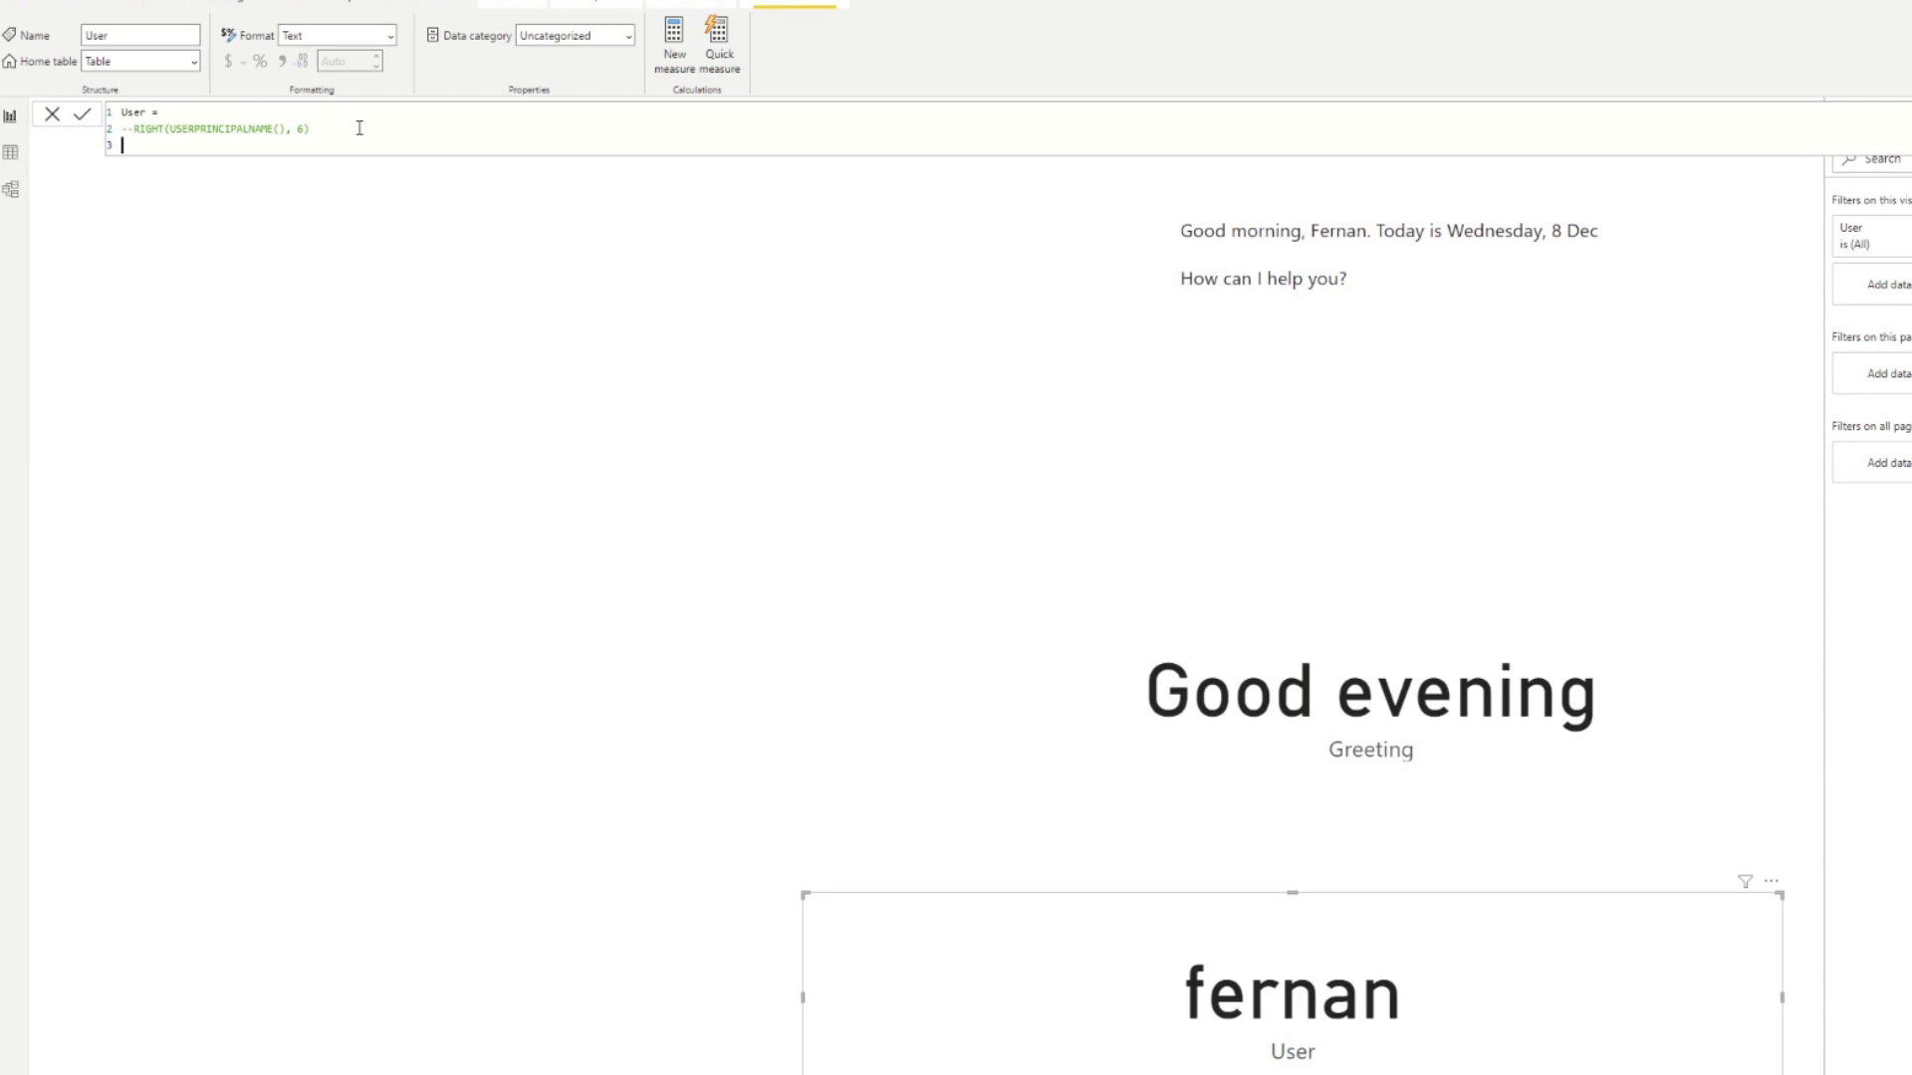
{"action": "type", "text": "LEN("}
{"action": "key", "text": "Left"}
{"action": "left_click", "coordinate": [232, 129]}
{"action": "left_click", "coordinate": [309, 130]}
{"action": "key", "text": "shift+Down"}
{"action": "key", "text": "BackSpace"}
Add VAR _user = USERPRINCIPALNAME(), RETURN and LEN(_user), so the card shows 22.
{"action": "left_click", "coordinate": [301, 119]}
{"action": "key", "text": "shift+Return"}
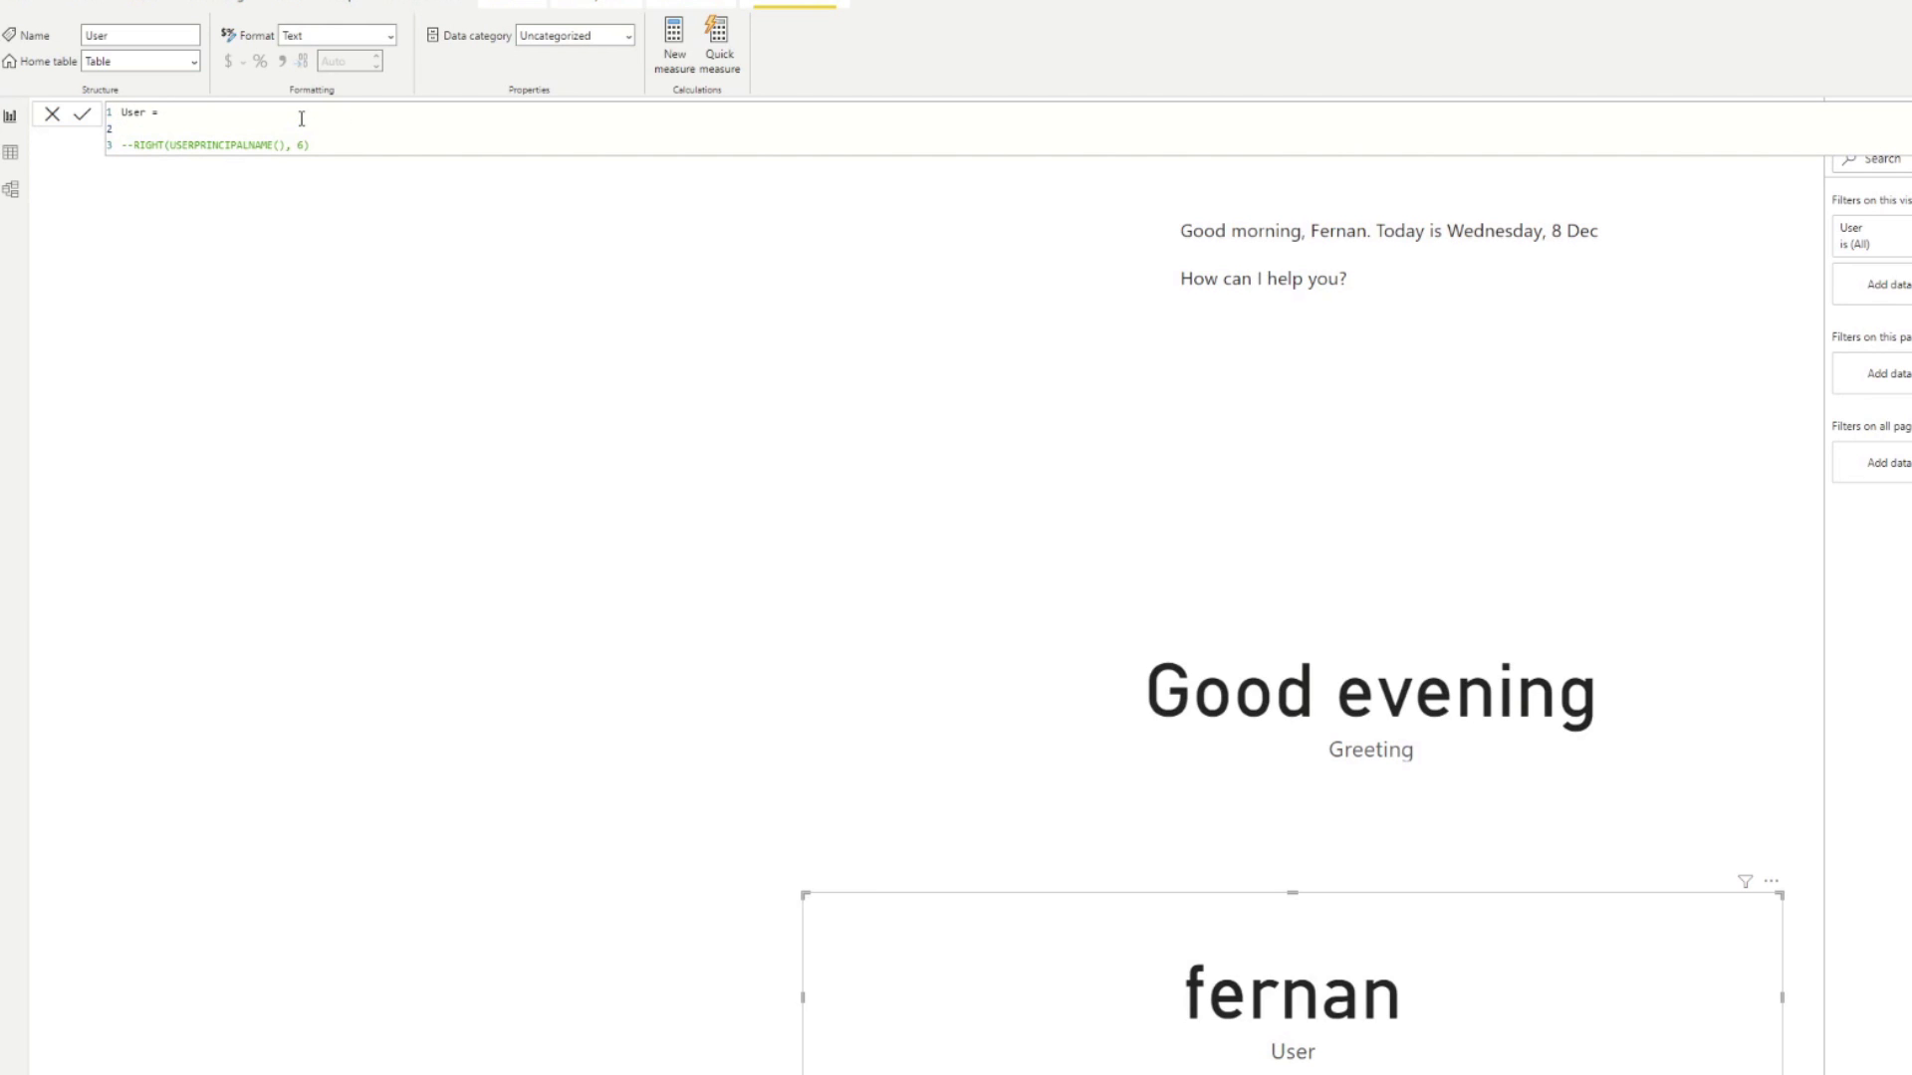
{"action": "type", "text": "VAR _user = UNSER"}
{"action": "key", "text": "BackSpace"}
{"action": "key", "text": "BackSpace"}
{"action": "key", "text": "BackSpace"}
{"action": "key", "text": "BackSpace"}
{"action": "type", "text": "SERP"}
{"action": "key", "text": "Tab"}
{"action": "key", "text": "shift+Return"}
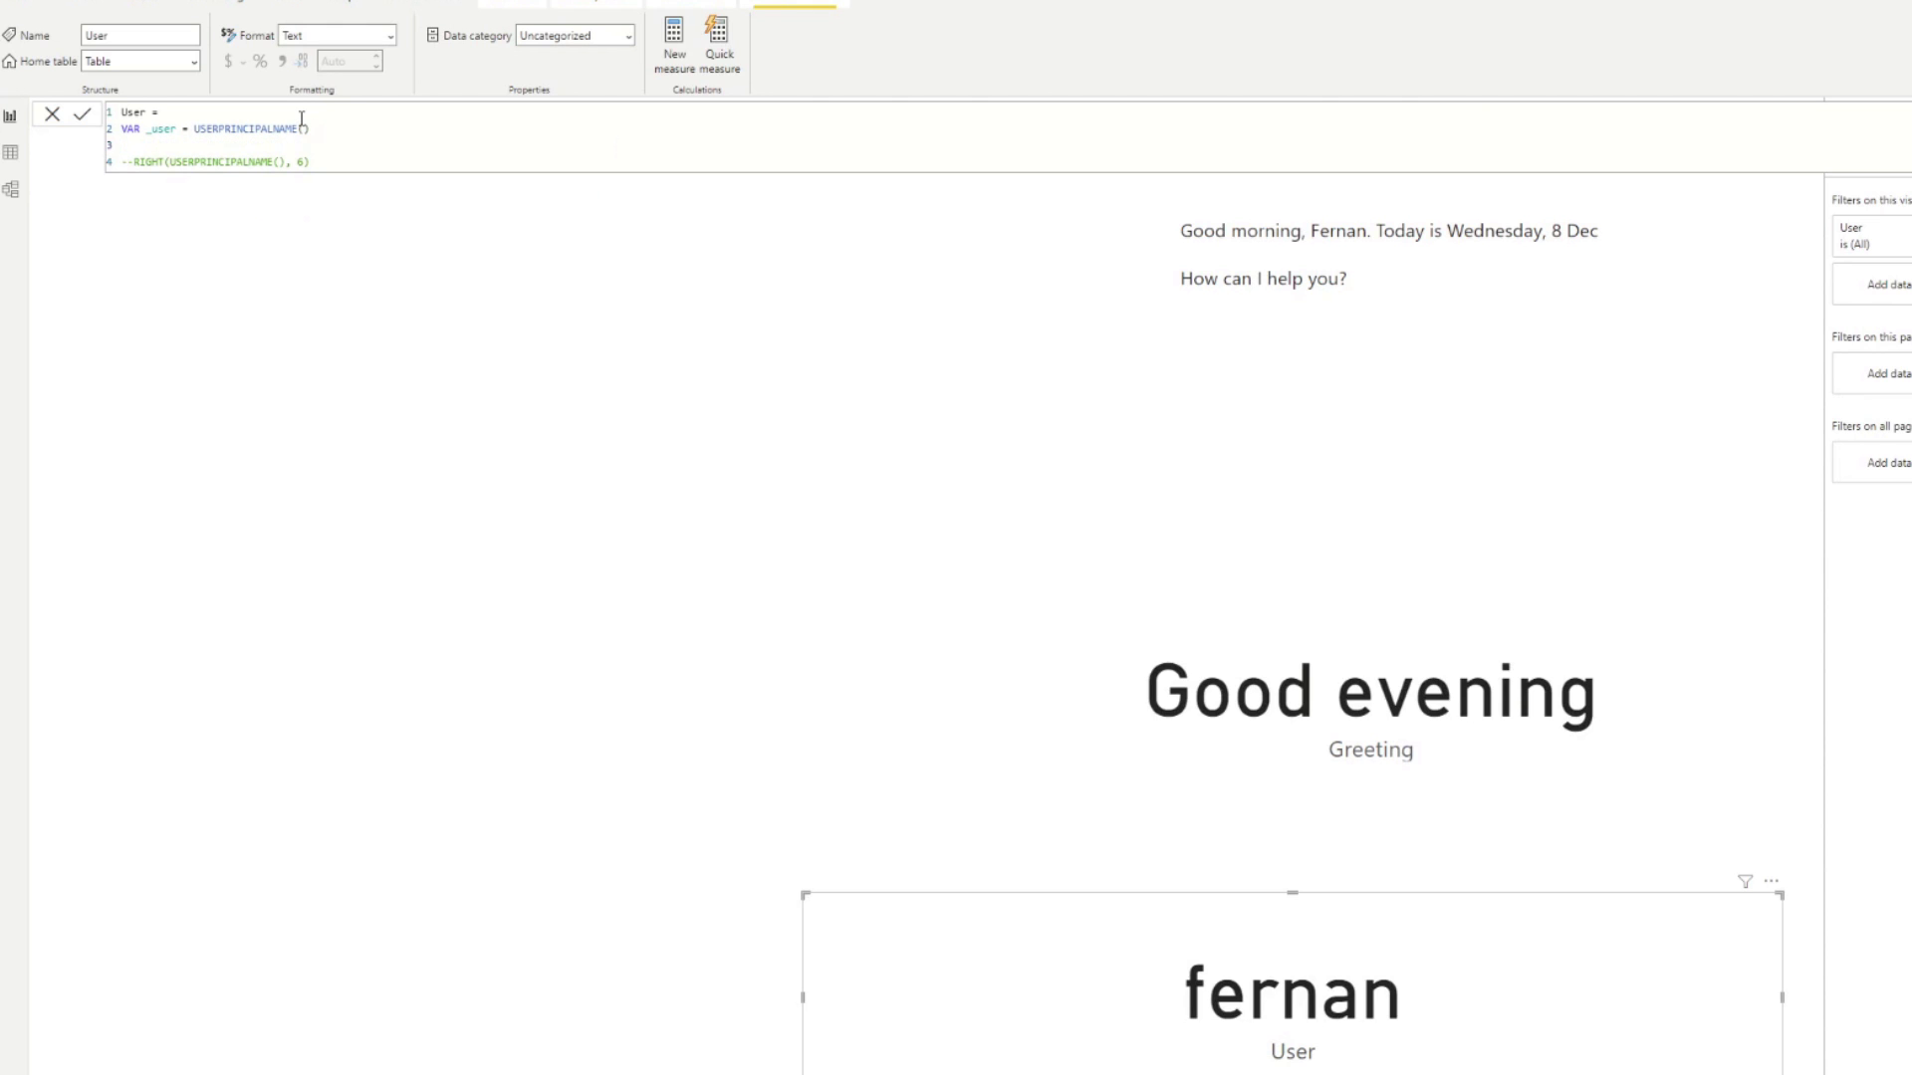
{"action": "type", "text": "RETURN"}
{"action": "left_click", "coordinate": [332, 157]}
{"action": "key", "text": "shift+Return"}
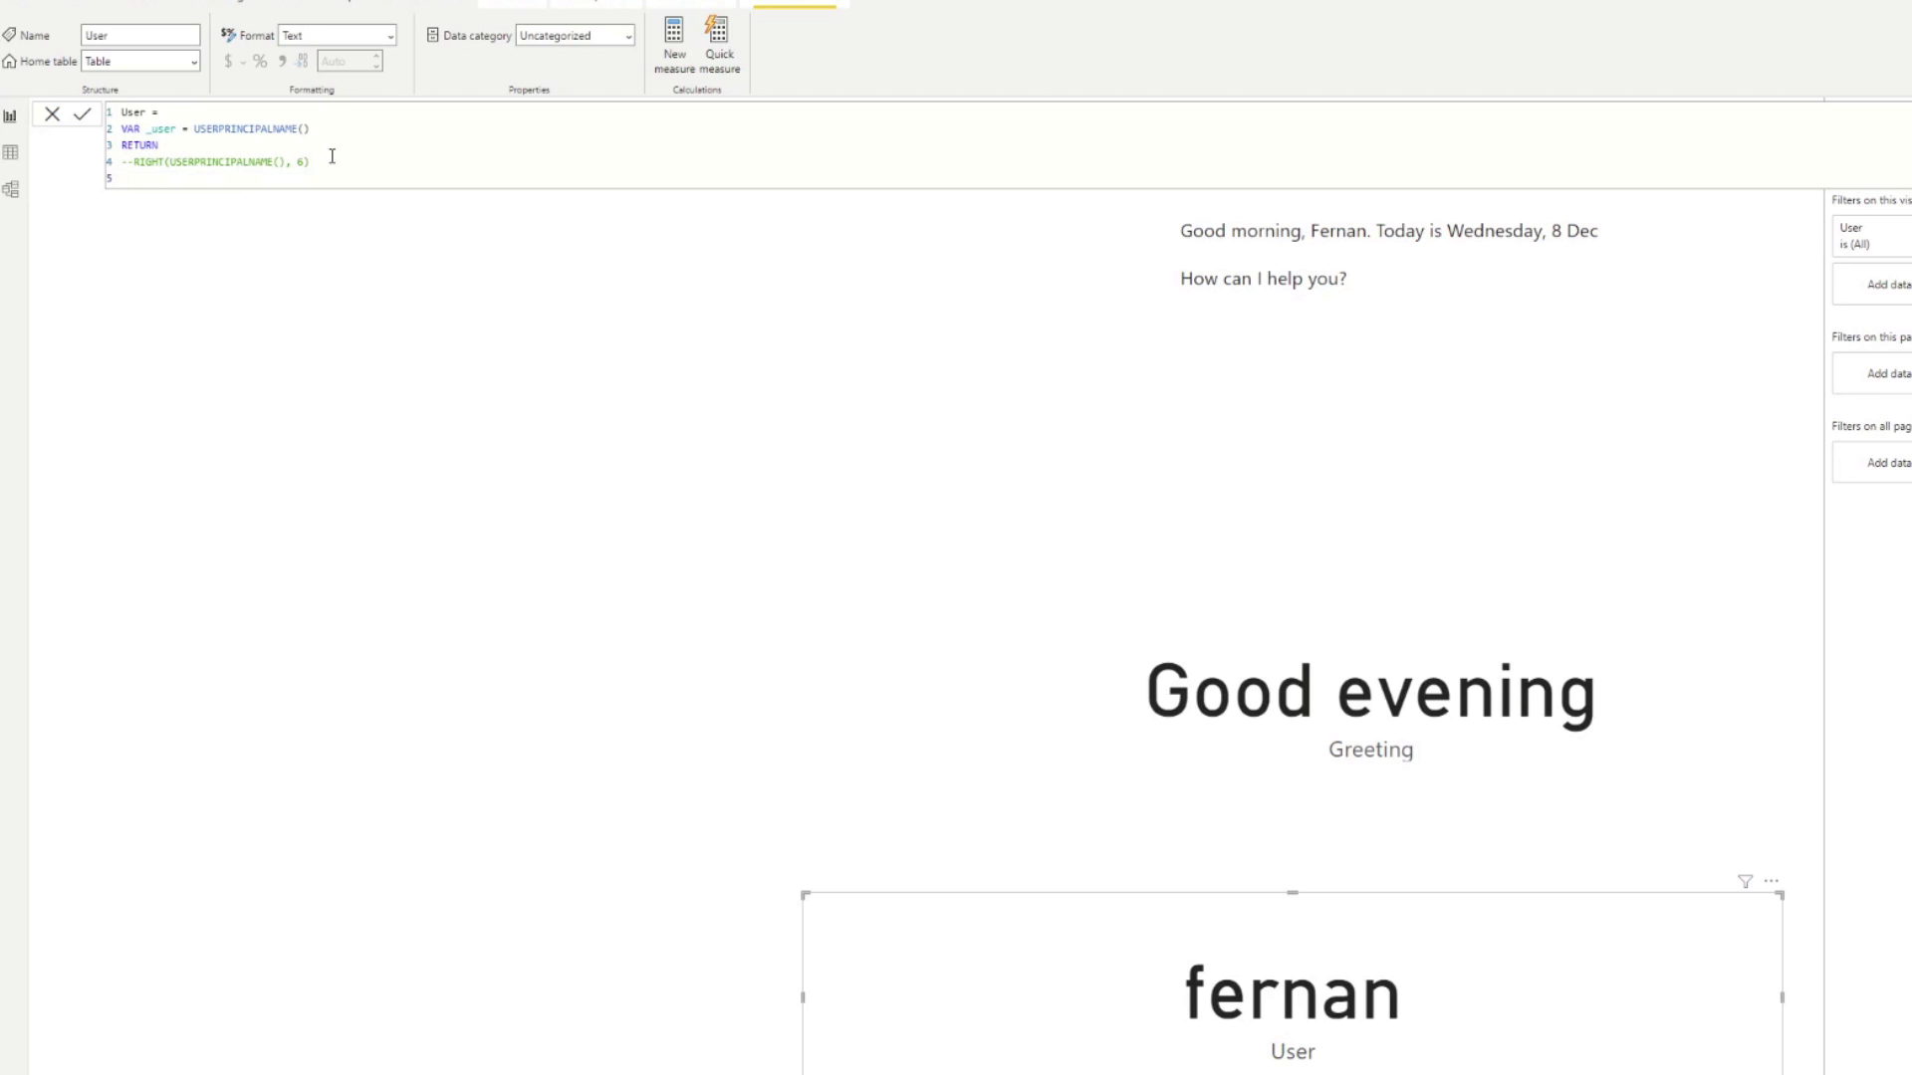
{"action": "type", "text": "LEN(_user"}
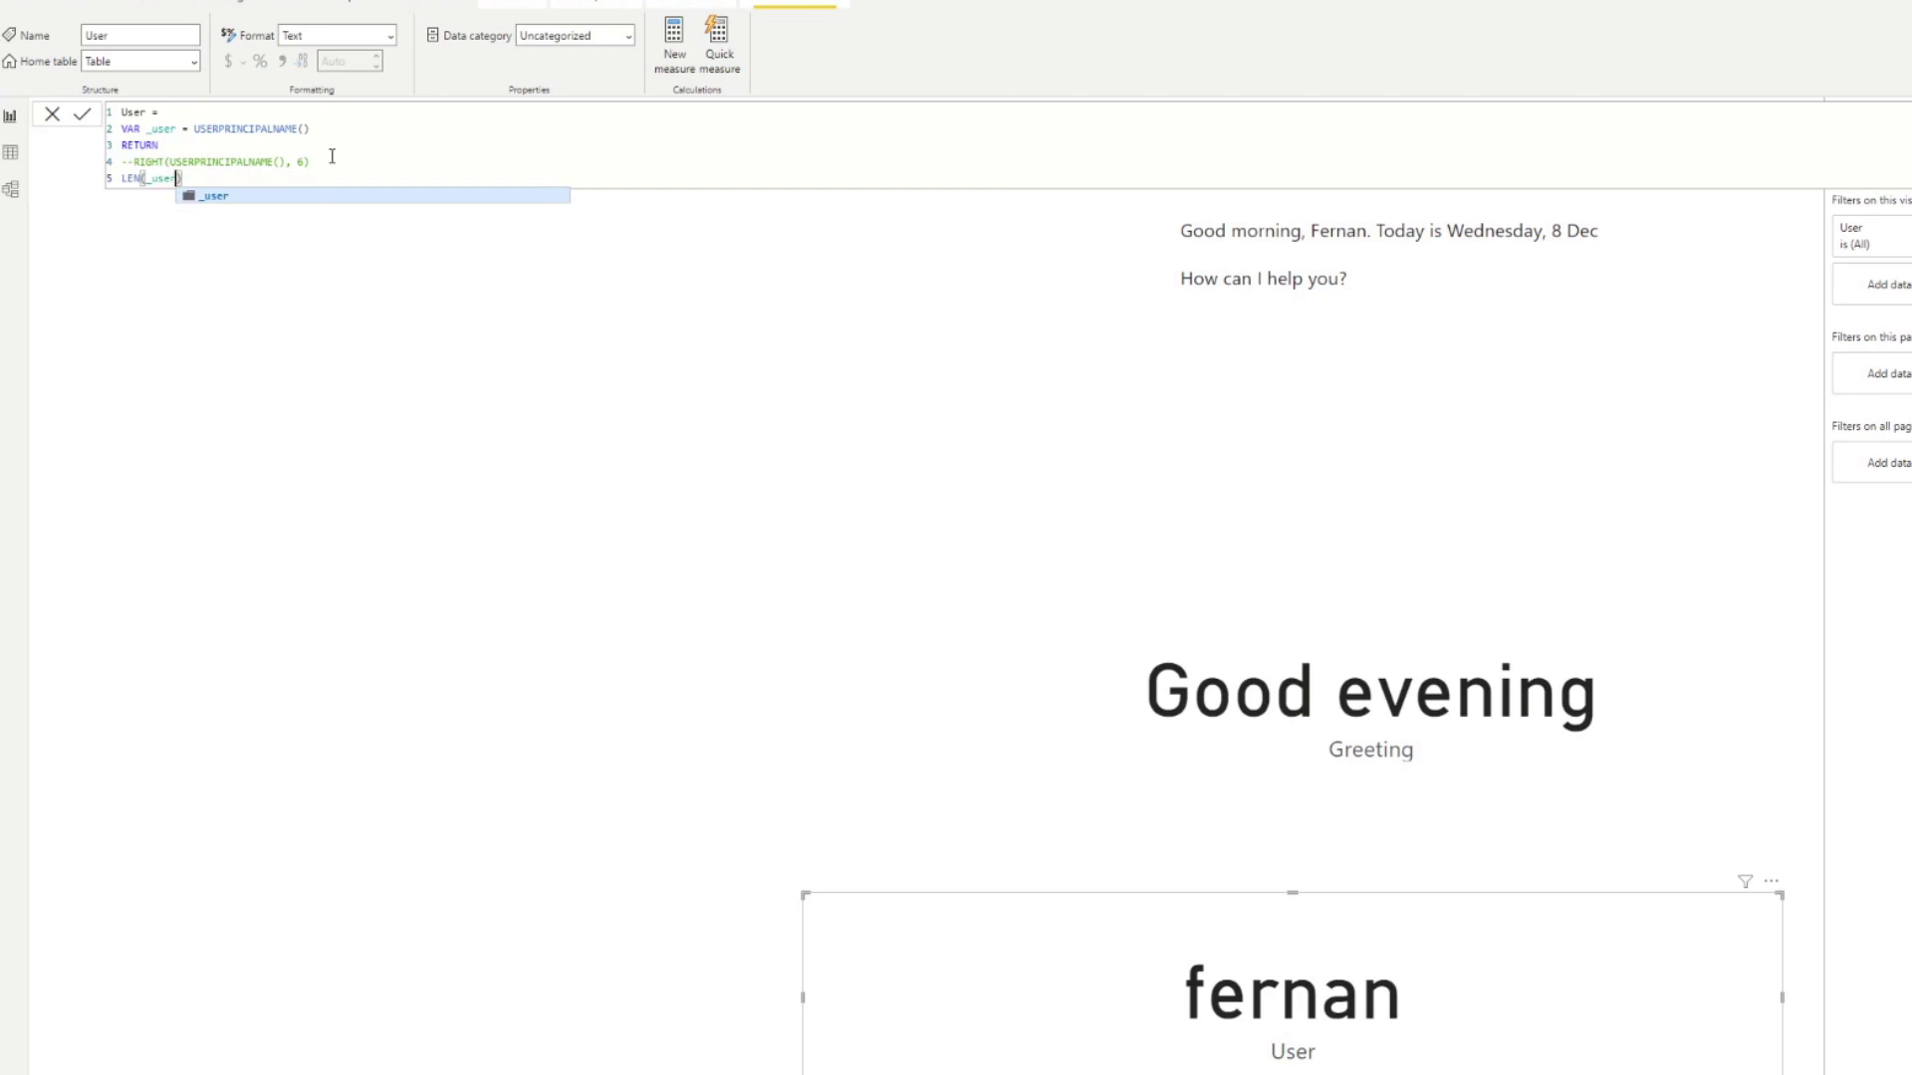
{"action": "key", "text": "Return"}
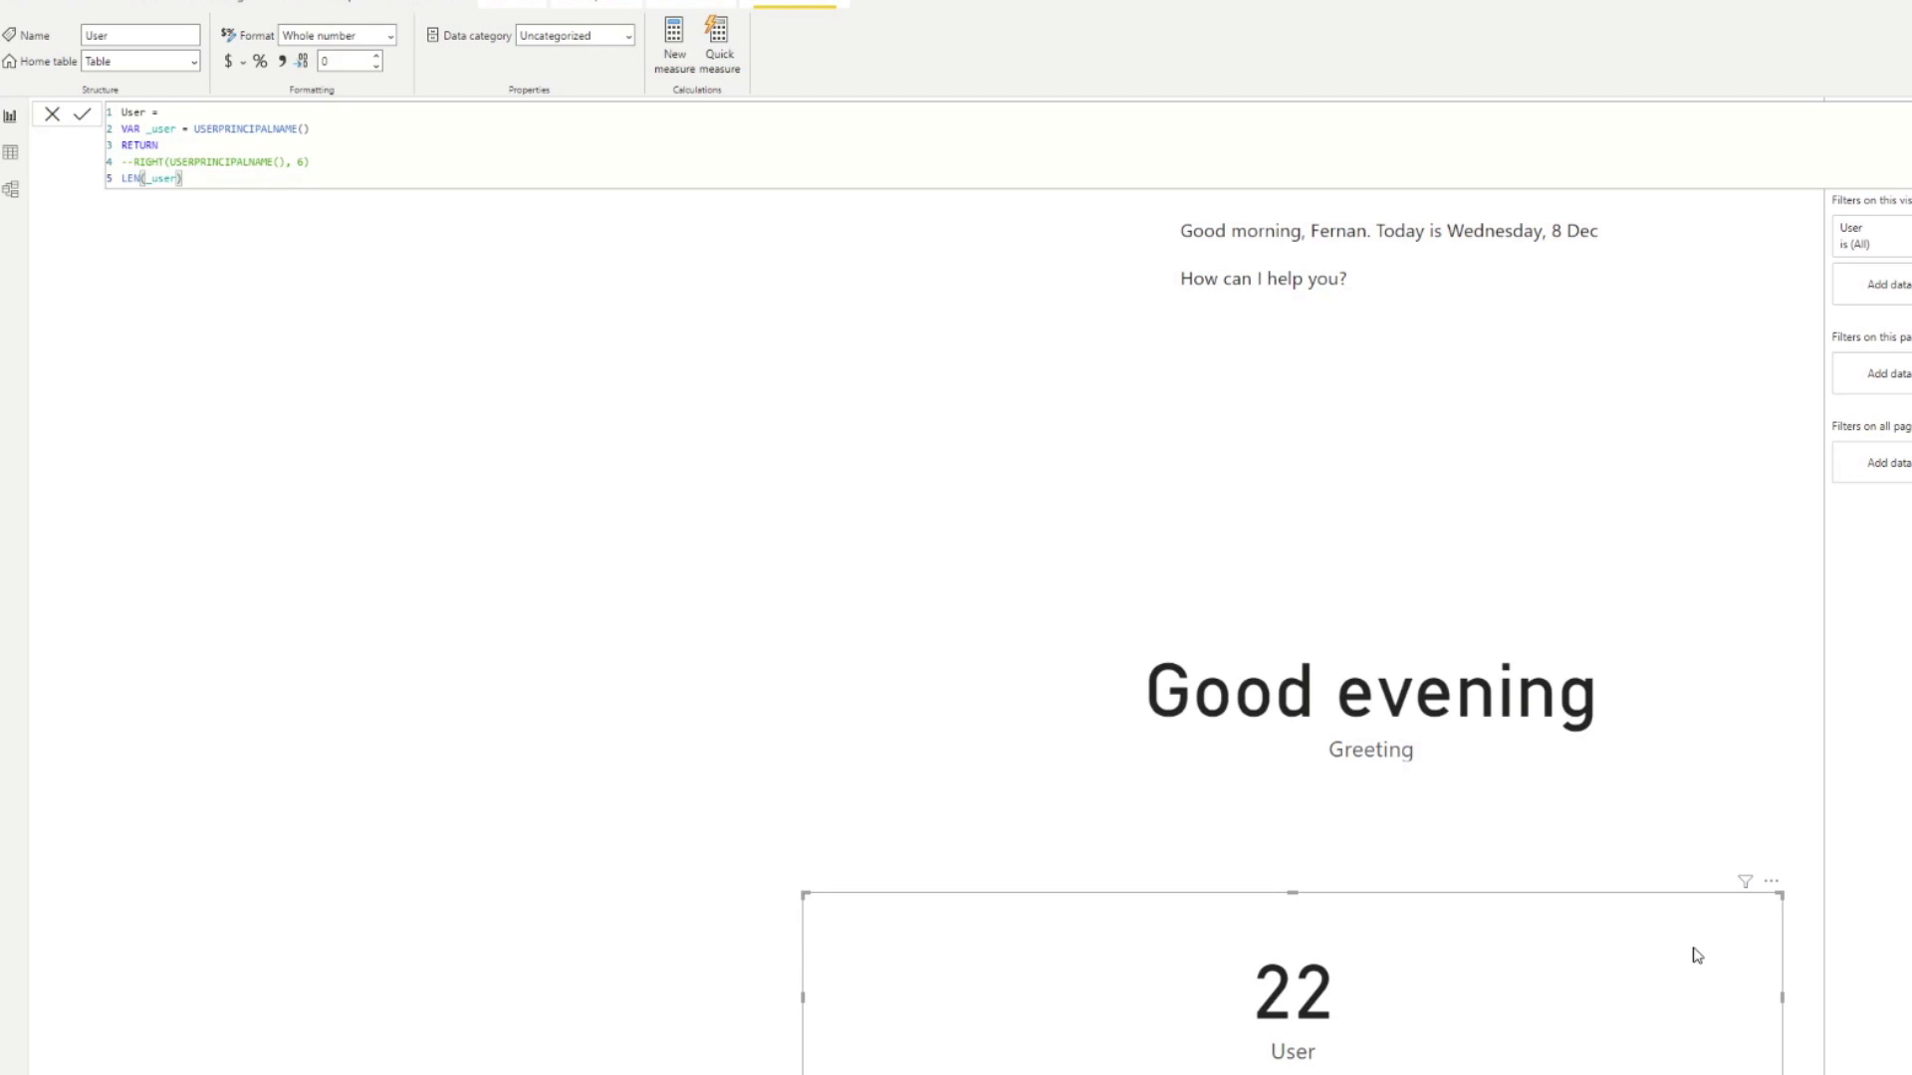
Comment out the LEN line and test SEARCH("\", _user) to get the backslash position.
{"action": "left_click", "coordinate": [127, 177]}
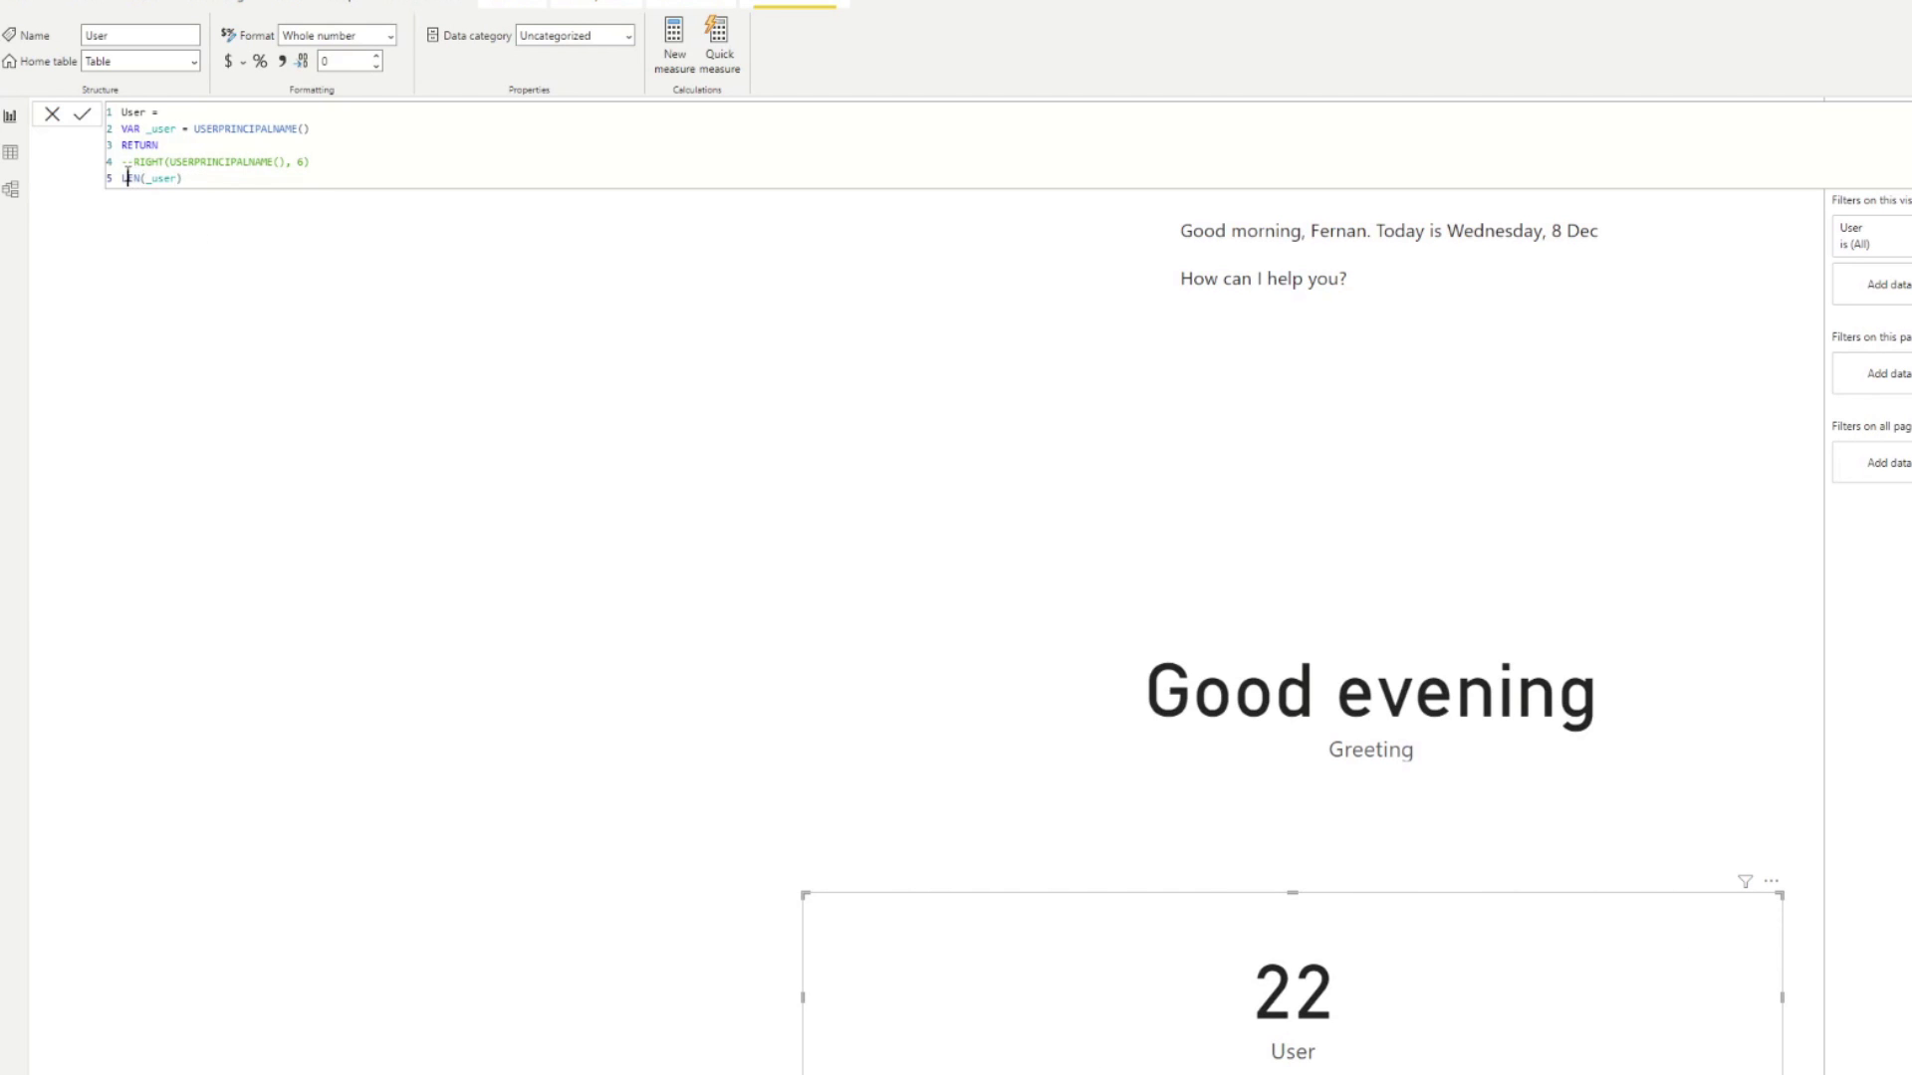
{"action": "left_click_drag", "start_coordinate": [128, 177], "coordinate": [172, 177]}
{"action": "type", "text": "--"}
{"action": "left_click", "coordinate": [220, 175]}
{"action": "key", "text": "shift+Return"}
{"action": "type", "text": "SEARC"}
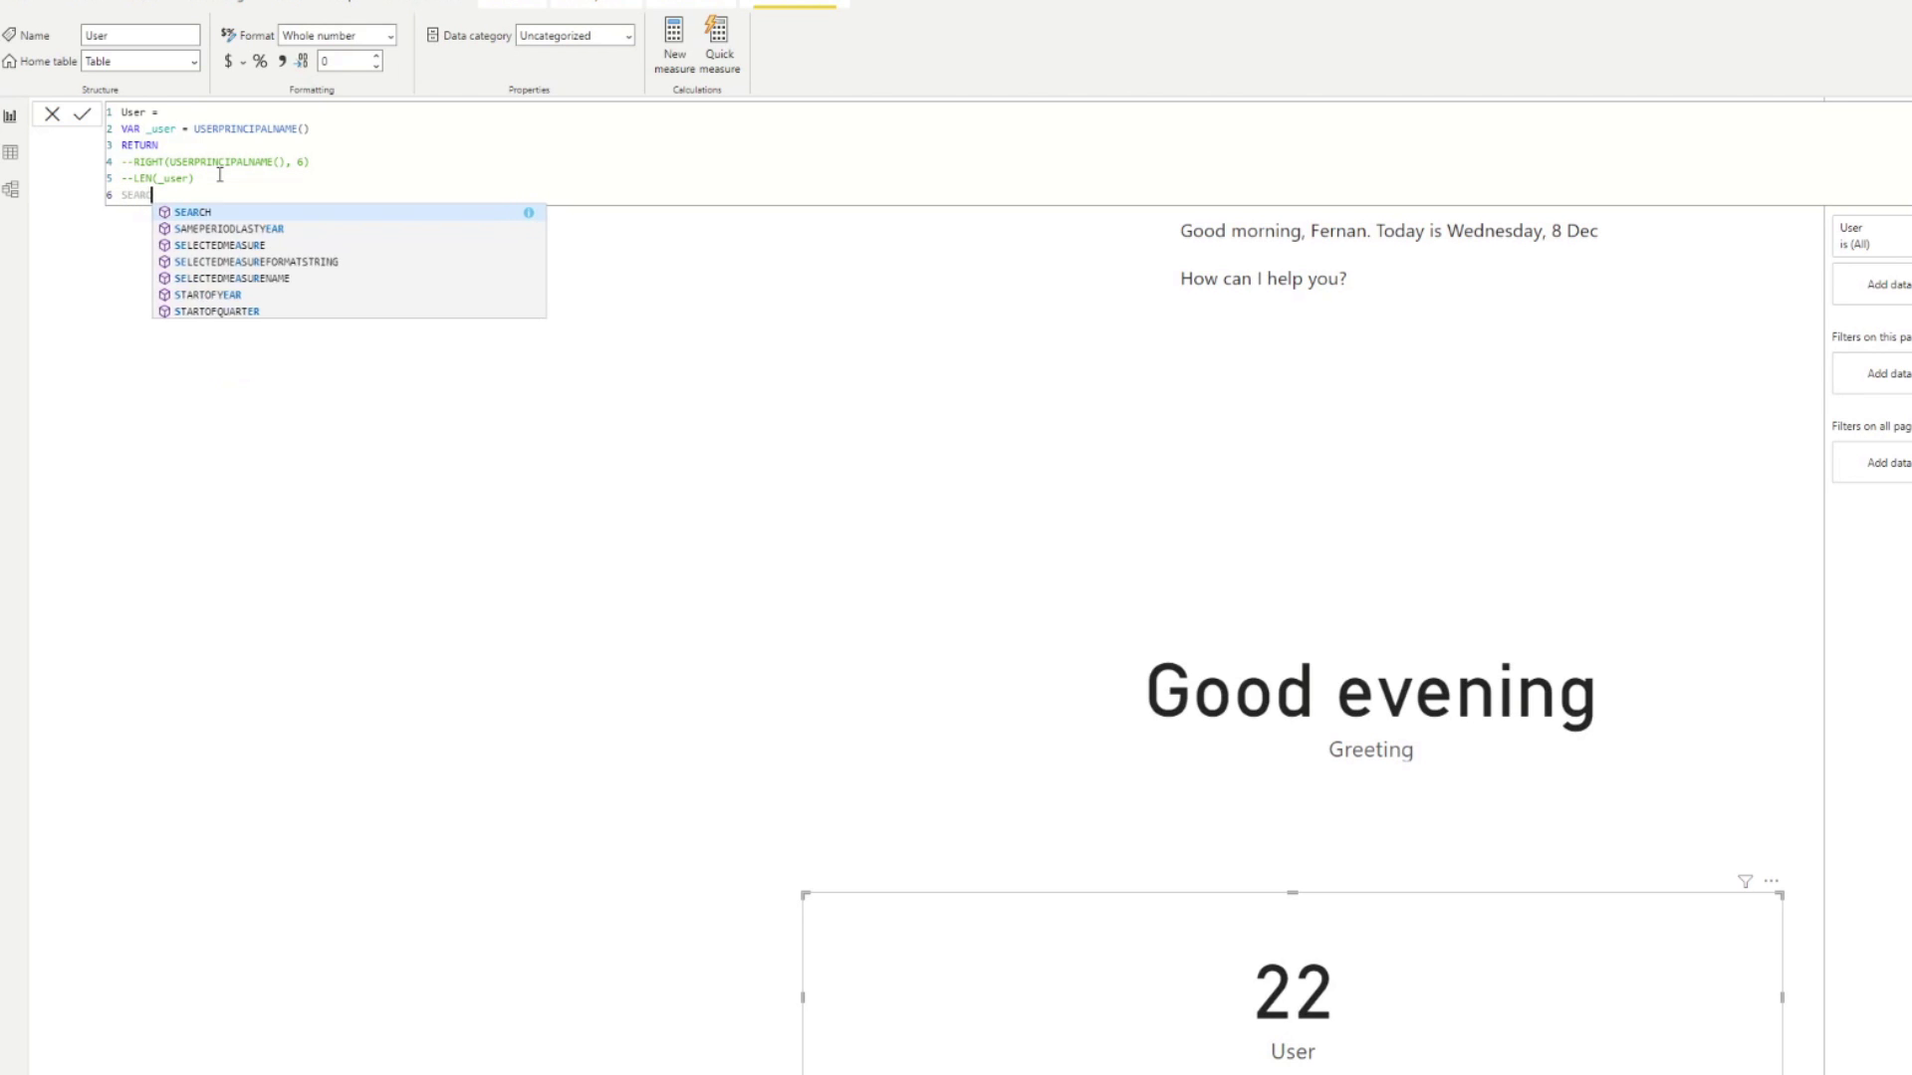
{"action": "type", "text": "H("}
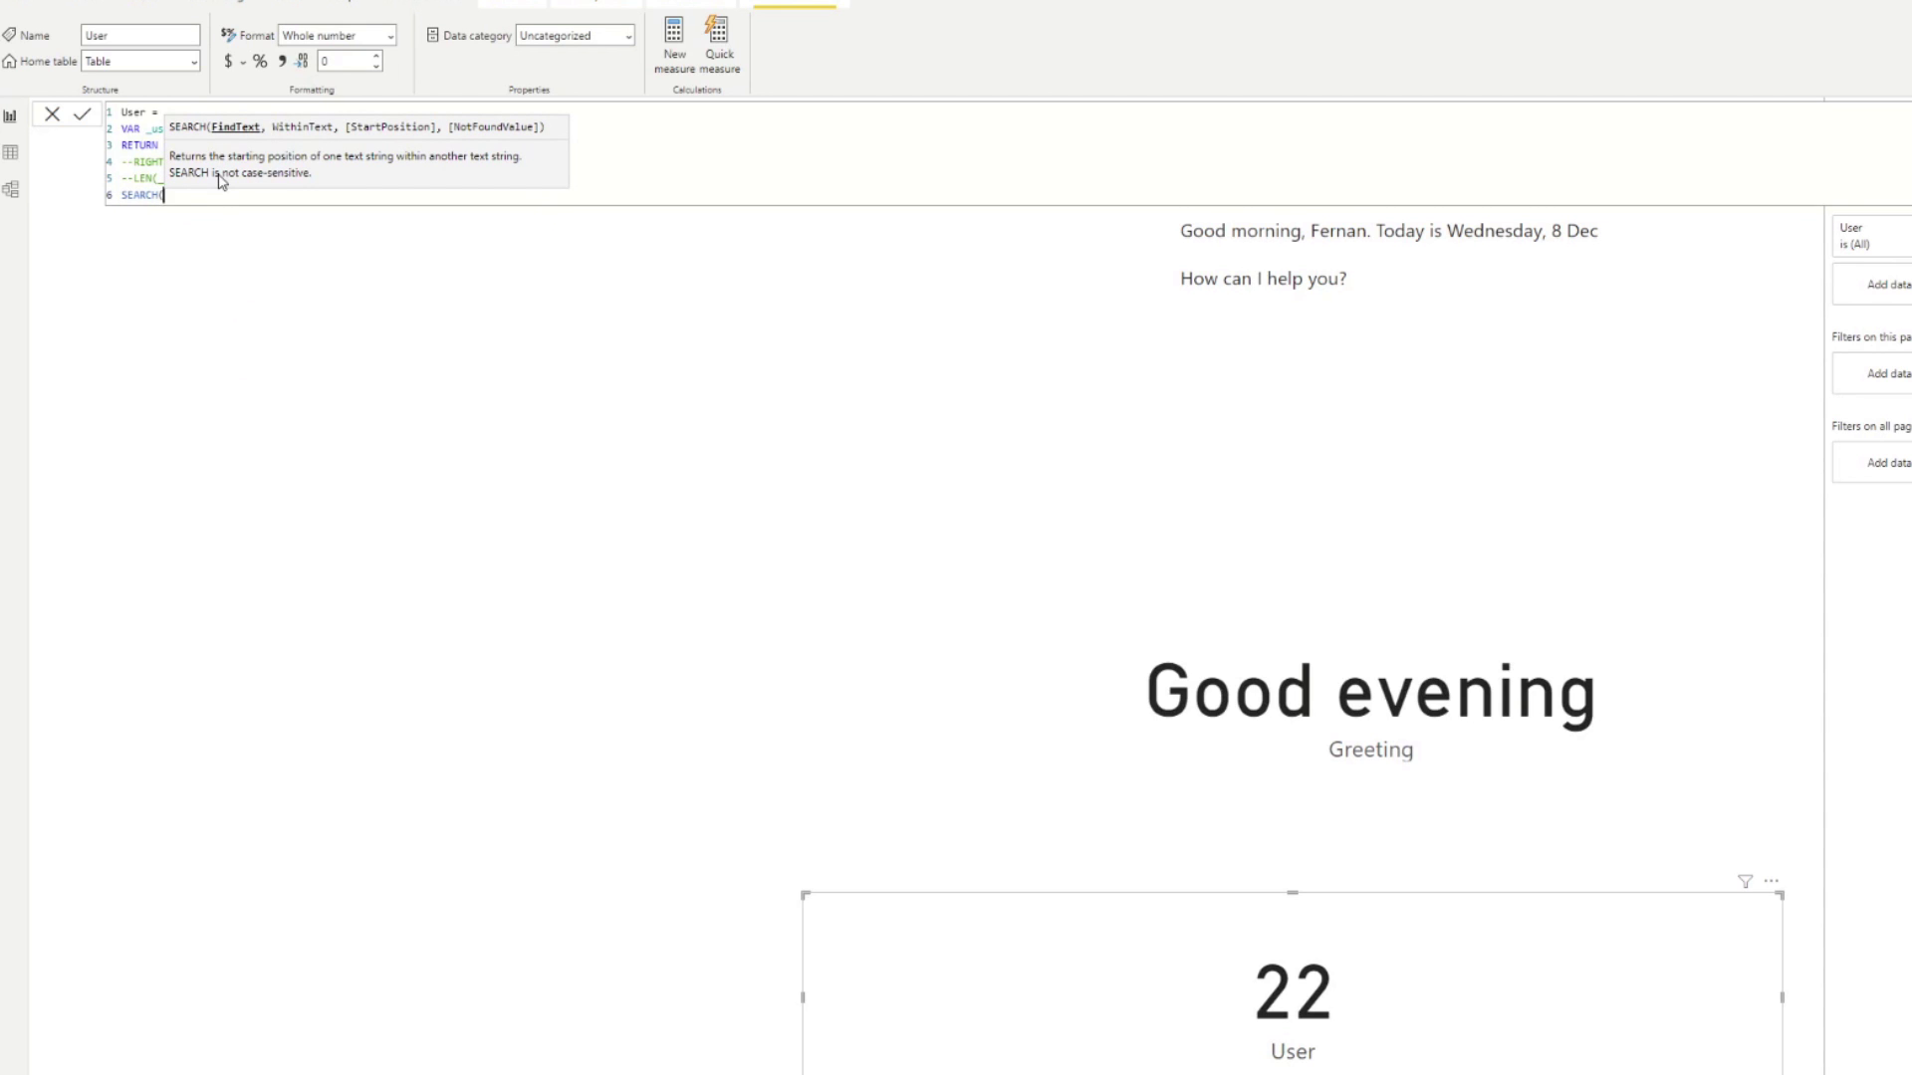
{"action": "type", "text": "\""}
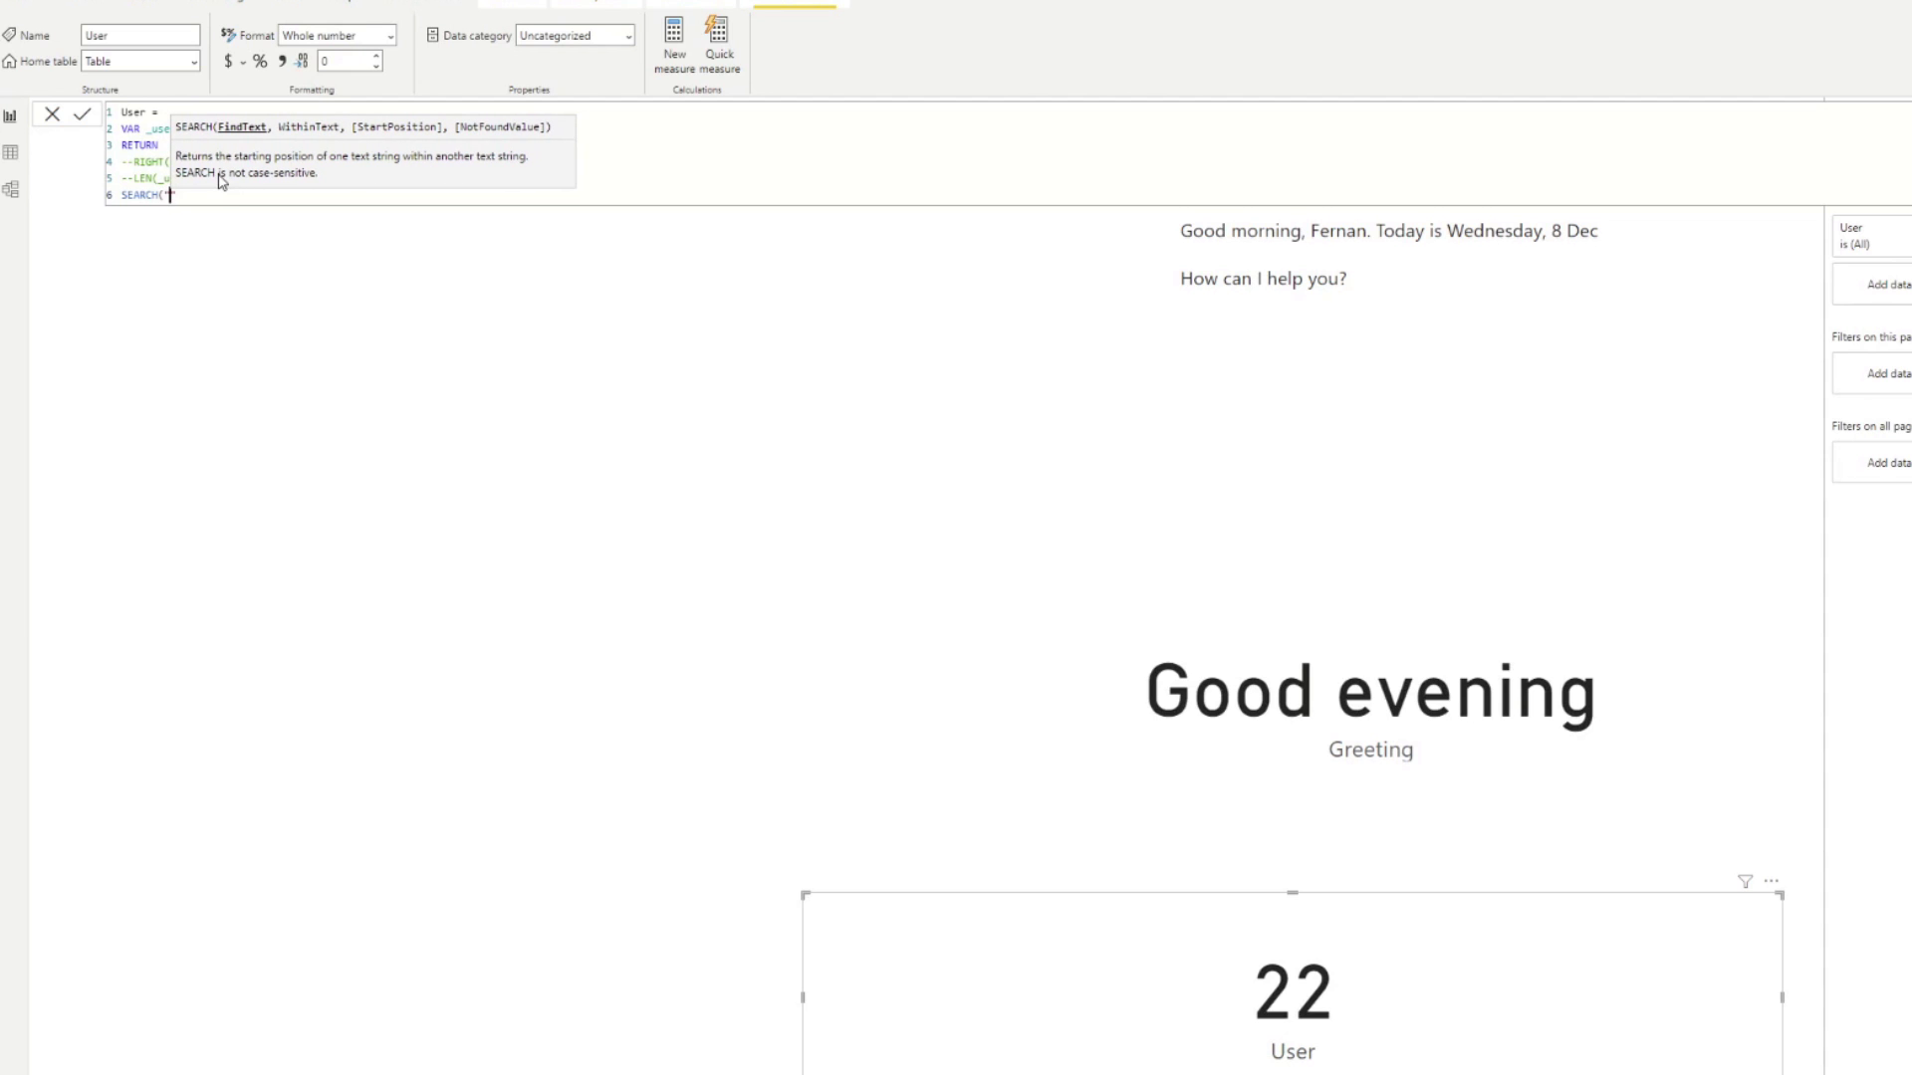
{"action": "type", "text": "\\\", "}
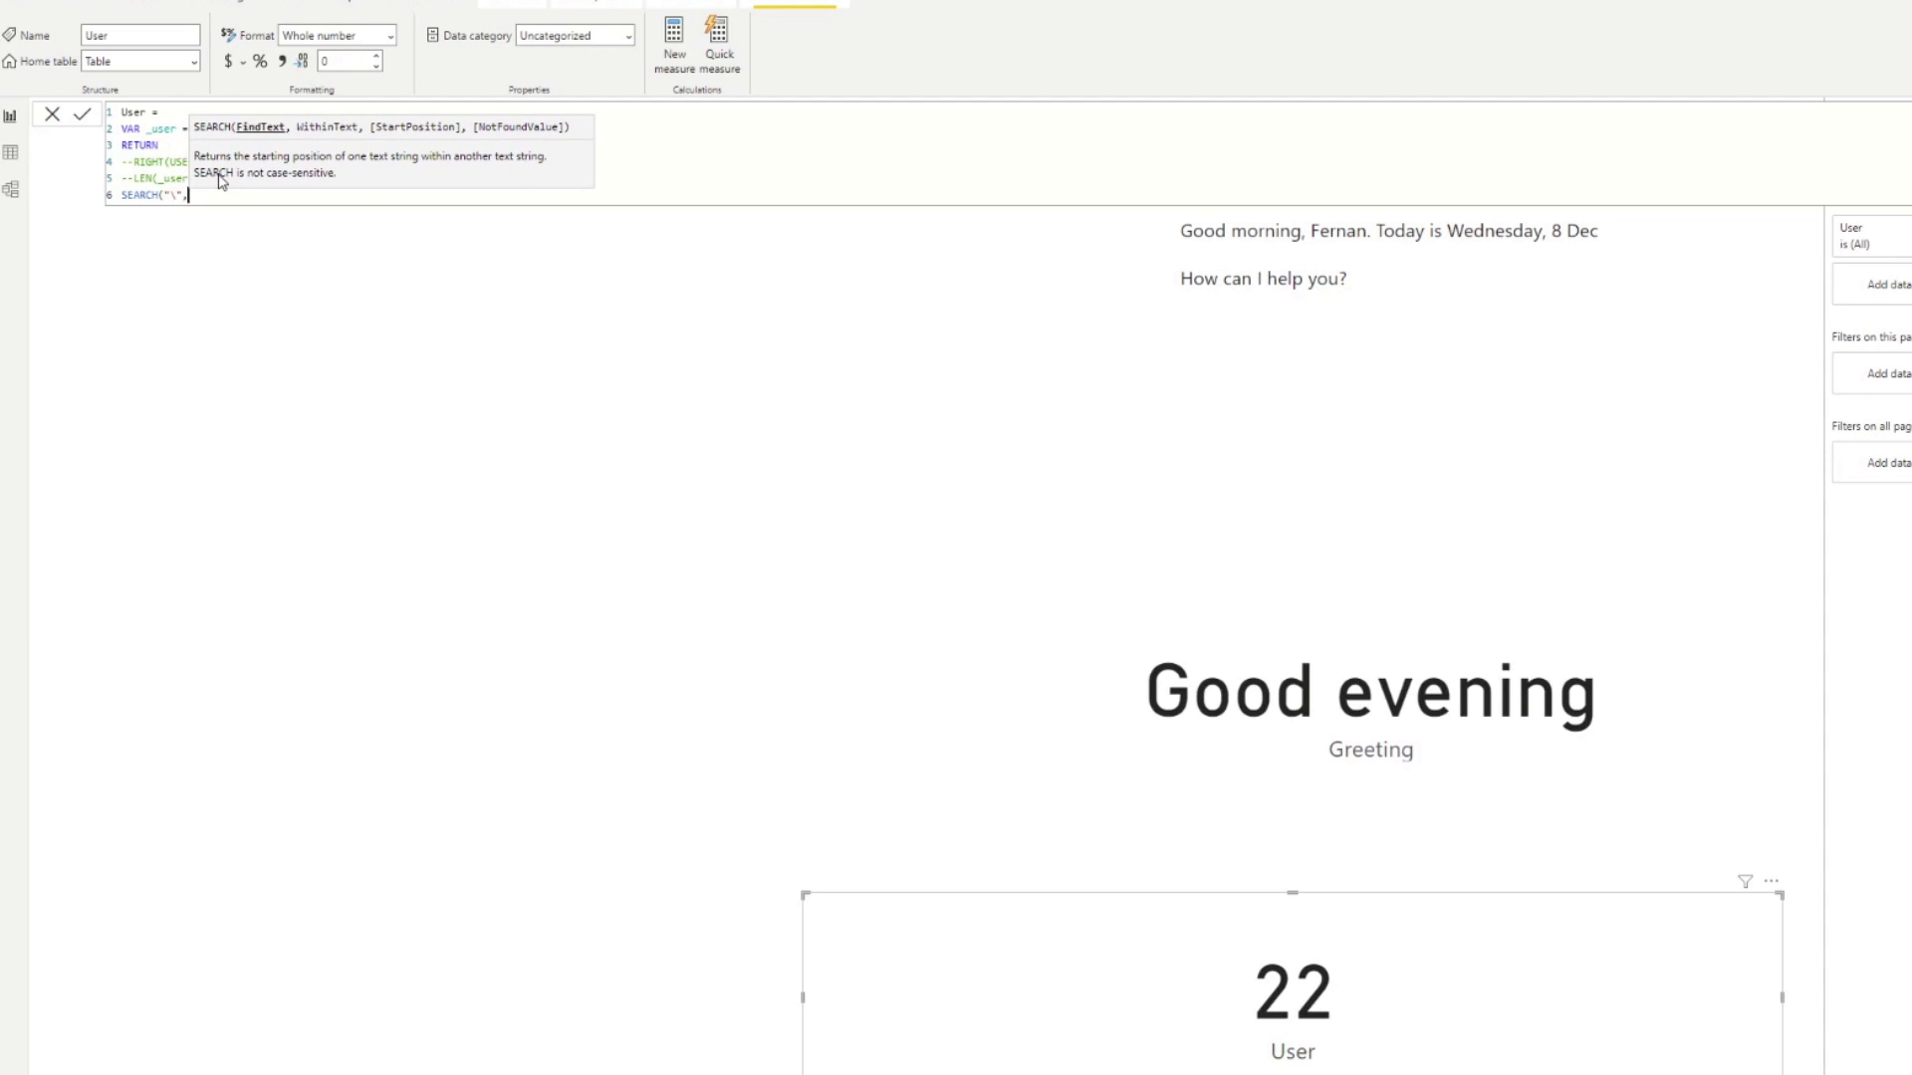
{"action": "type", "text": "_user)"}
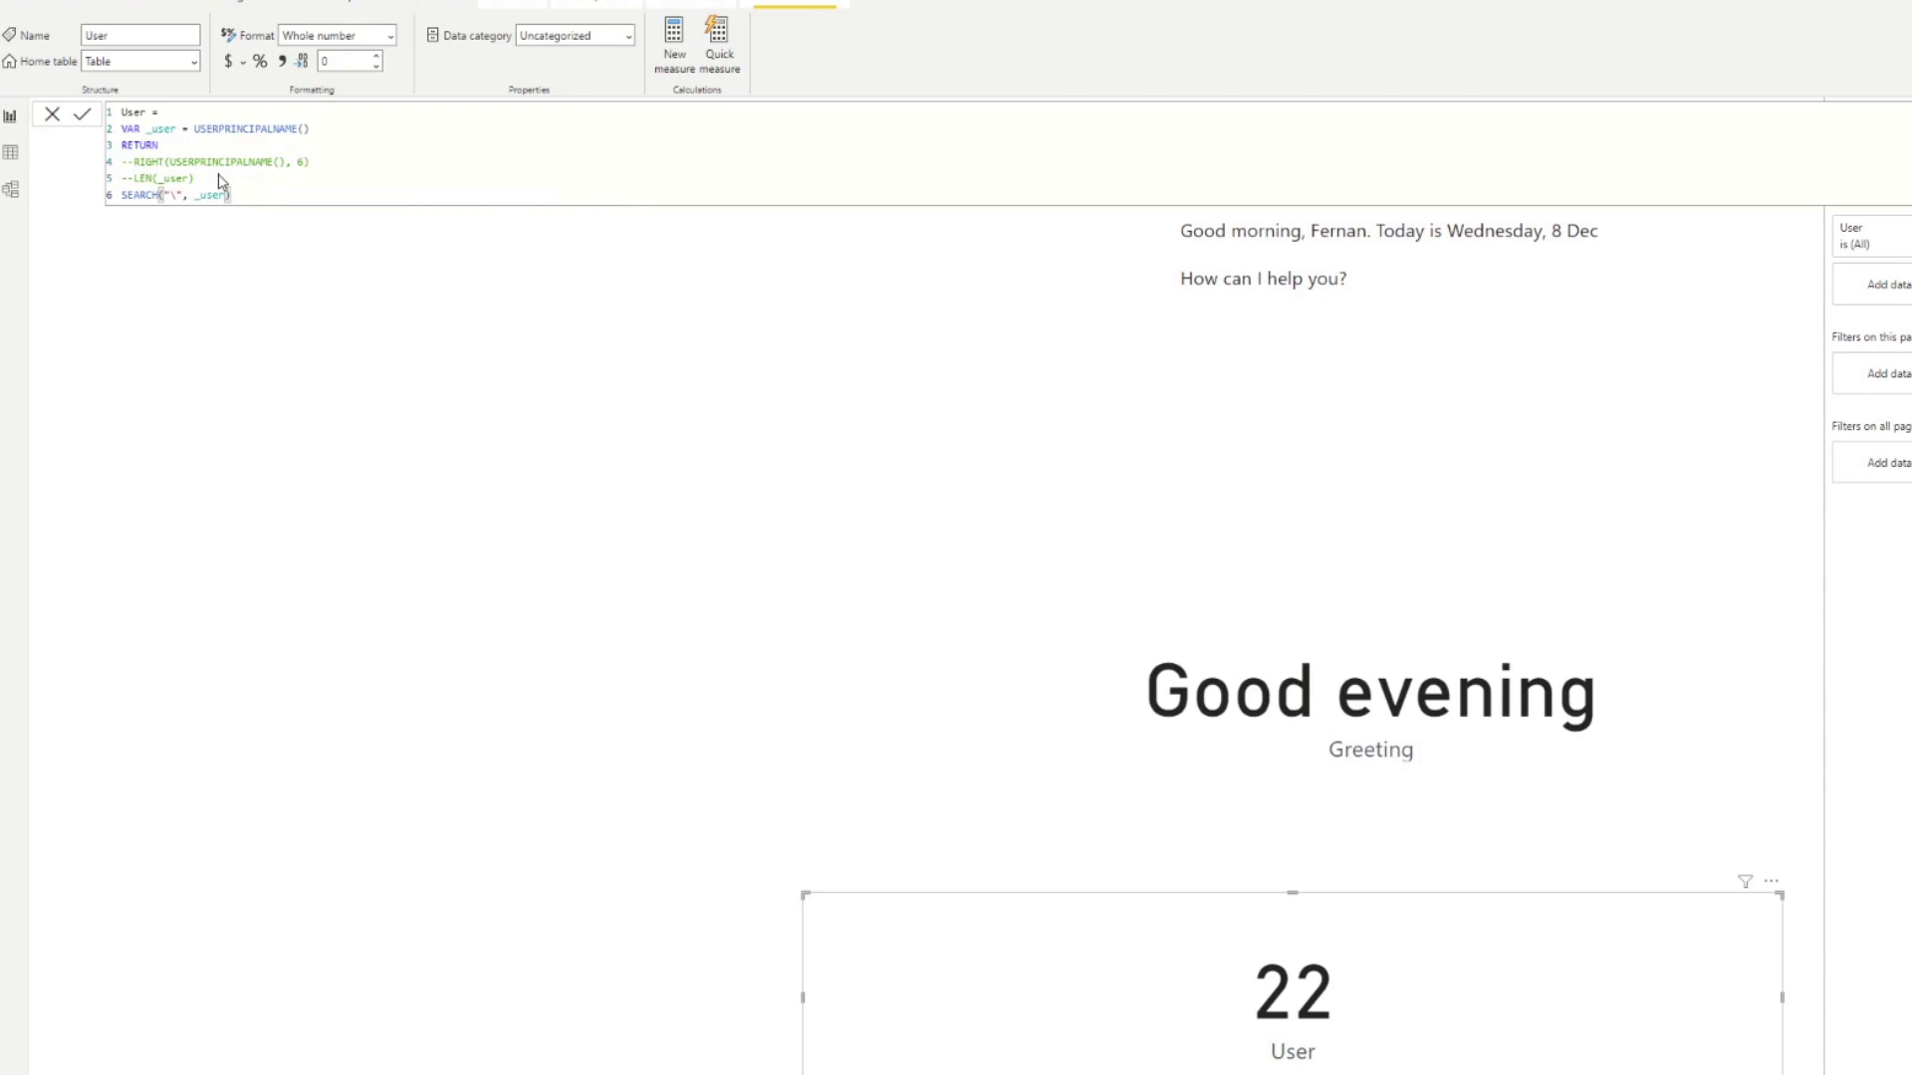
{"action": "key", "text": "Return"}
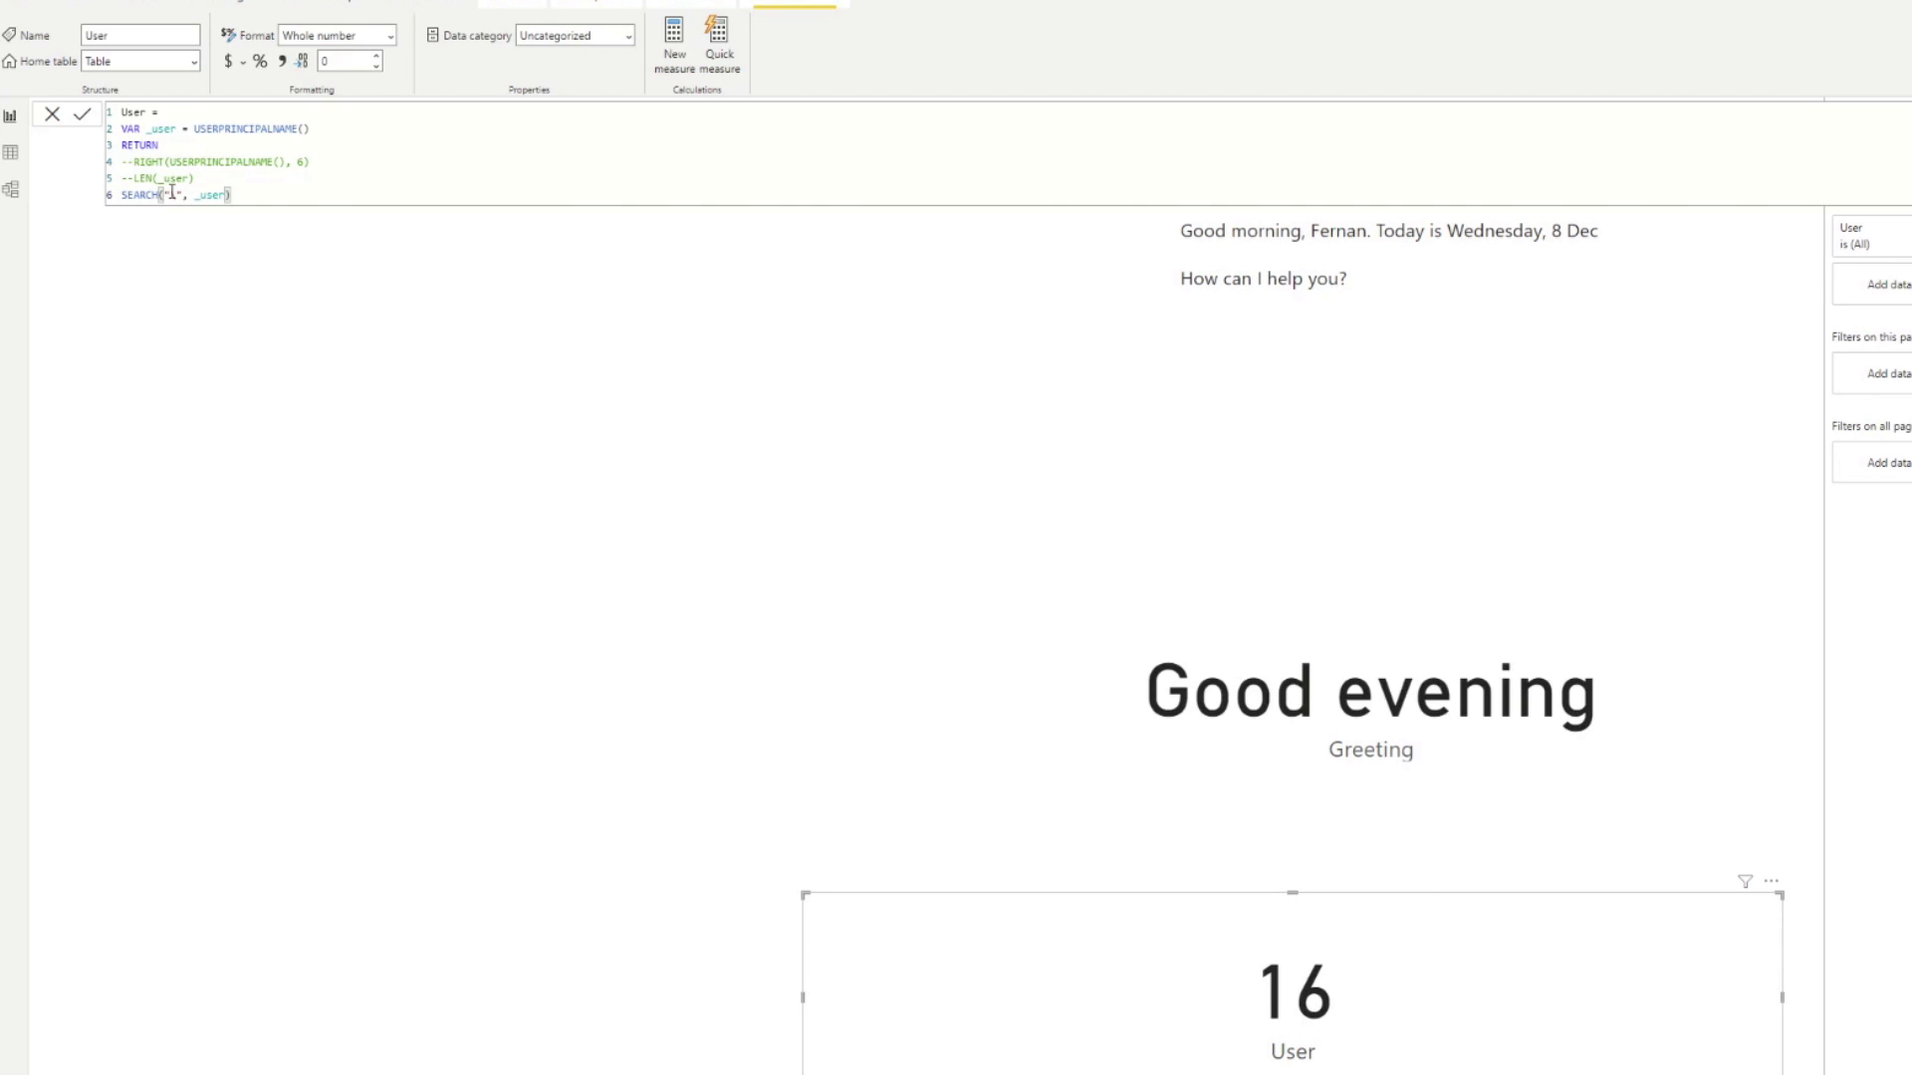
Combine the lines into LEN(_user) - SEARCH("\", _user) and commit it.
{"action": "left_click", "coordinate": [267, 200]}
{"action": "left_click_drag", "start_coordinate": [121, 196], "coordinate": [159, 197]}
{"action": "key", "text": "Home"}
{"action": "type", "text": "--"}
{"action": "key", "text": "Up"}
{"action": "key", "text": "shift+End"}
{"action": "left_click", "coordinate": [168, 177]}
{"action": "left_click_drag", "start_coordinate": [212, 177], "coordinate": [136, 177]}
{"action": "key", "text": "BackSpace"}
{"action": "key", "text": "BackSpace"}
{"action": "key", "text": "BackSpace"}
{"action": "key", "text": "BackSpace"}
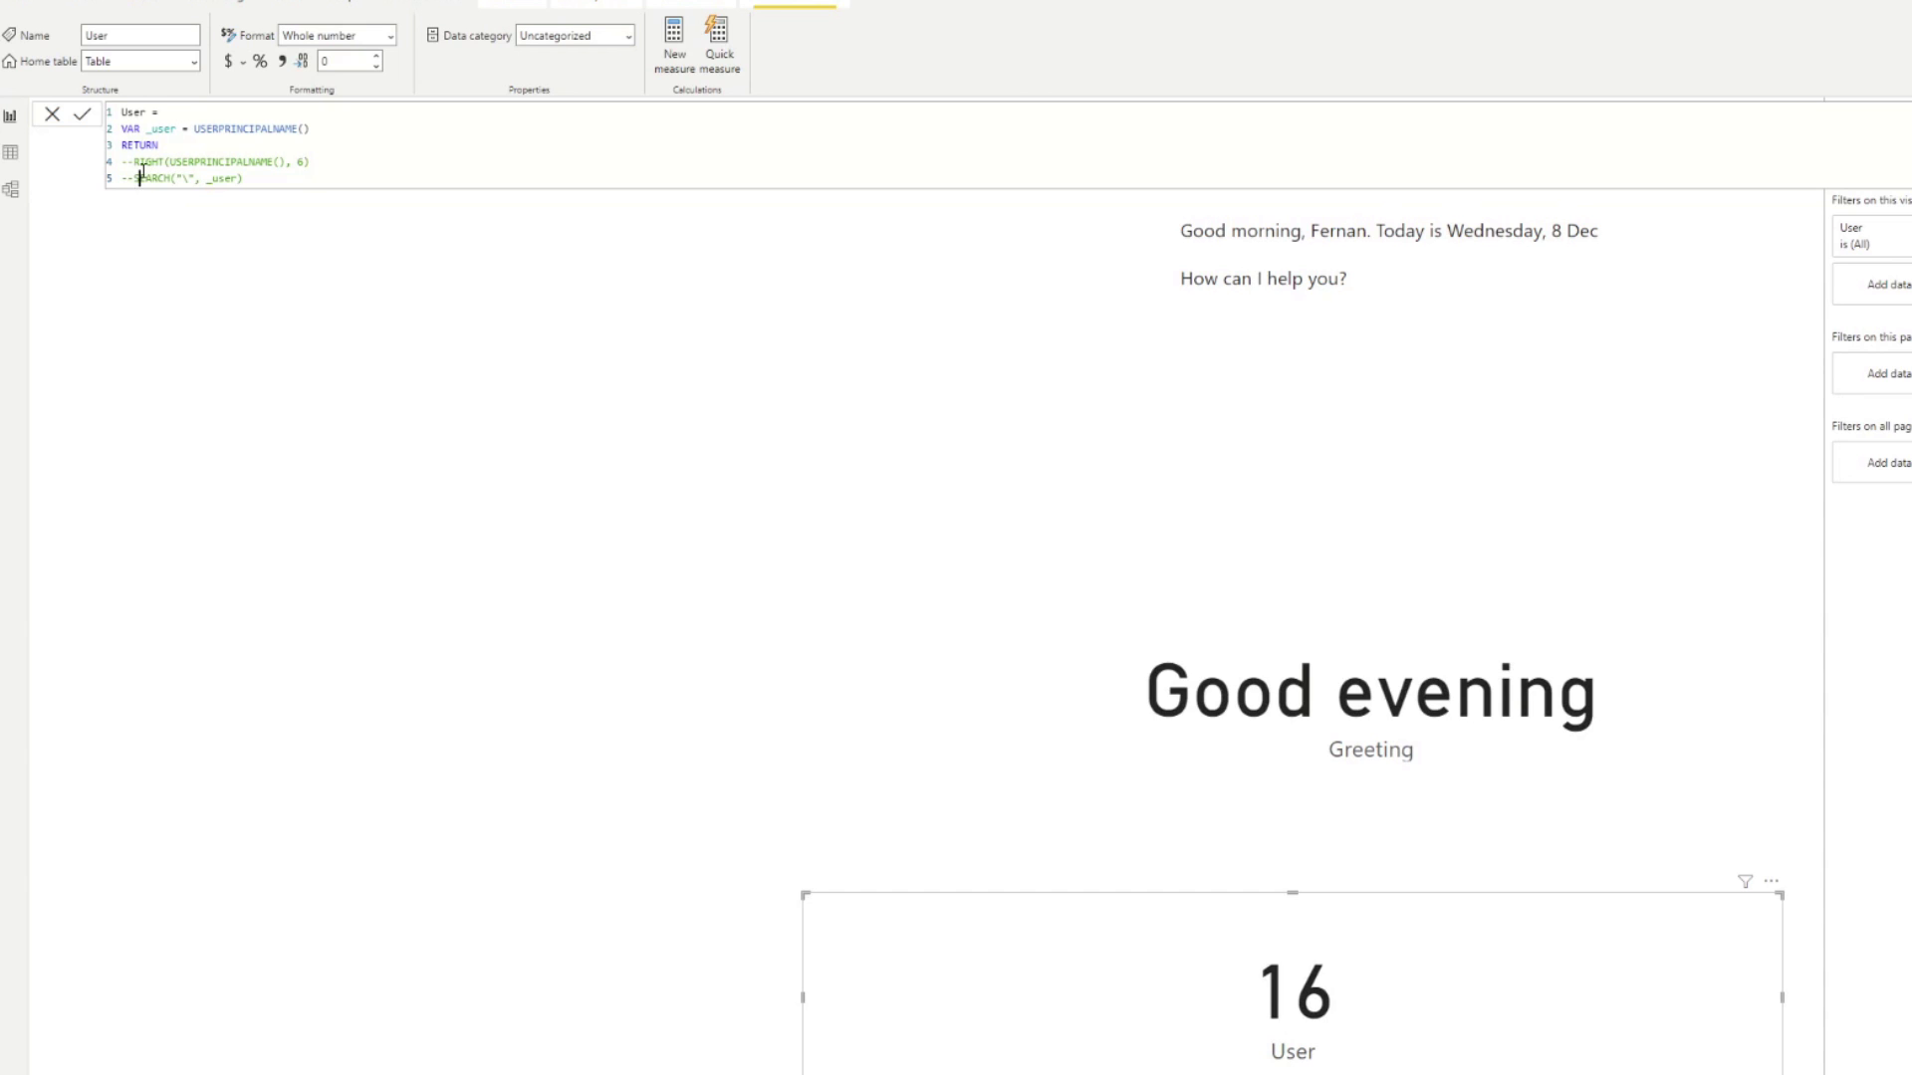
{"action": "left_click", "coordinate": [141, 177]}
{"action": "key", "text": "BackSpace"}
{"action": "key", "text": "BackSpace"}
{"action": "type", "text": "LEN(_user) -"}
{"action": "key", "text": "Return"}
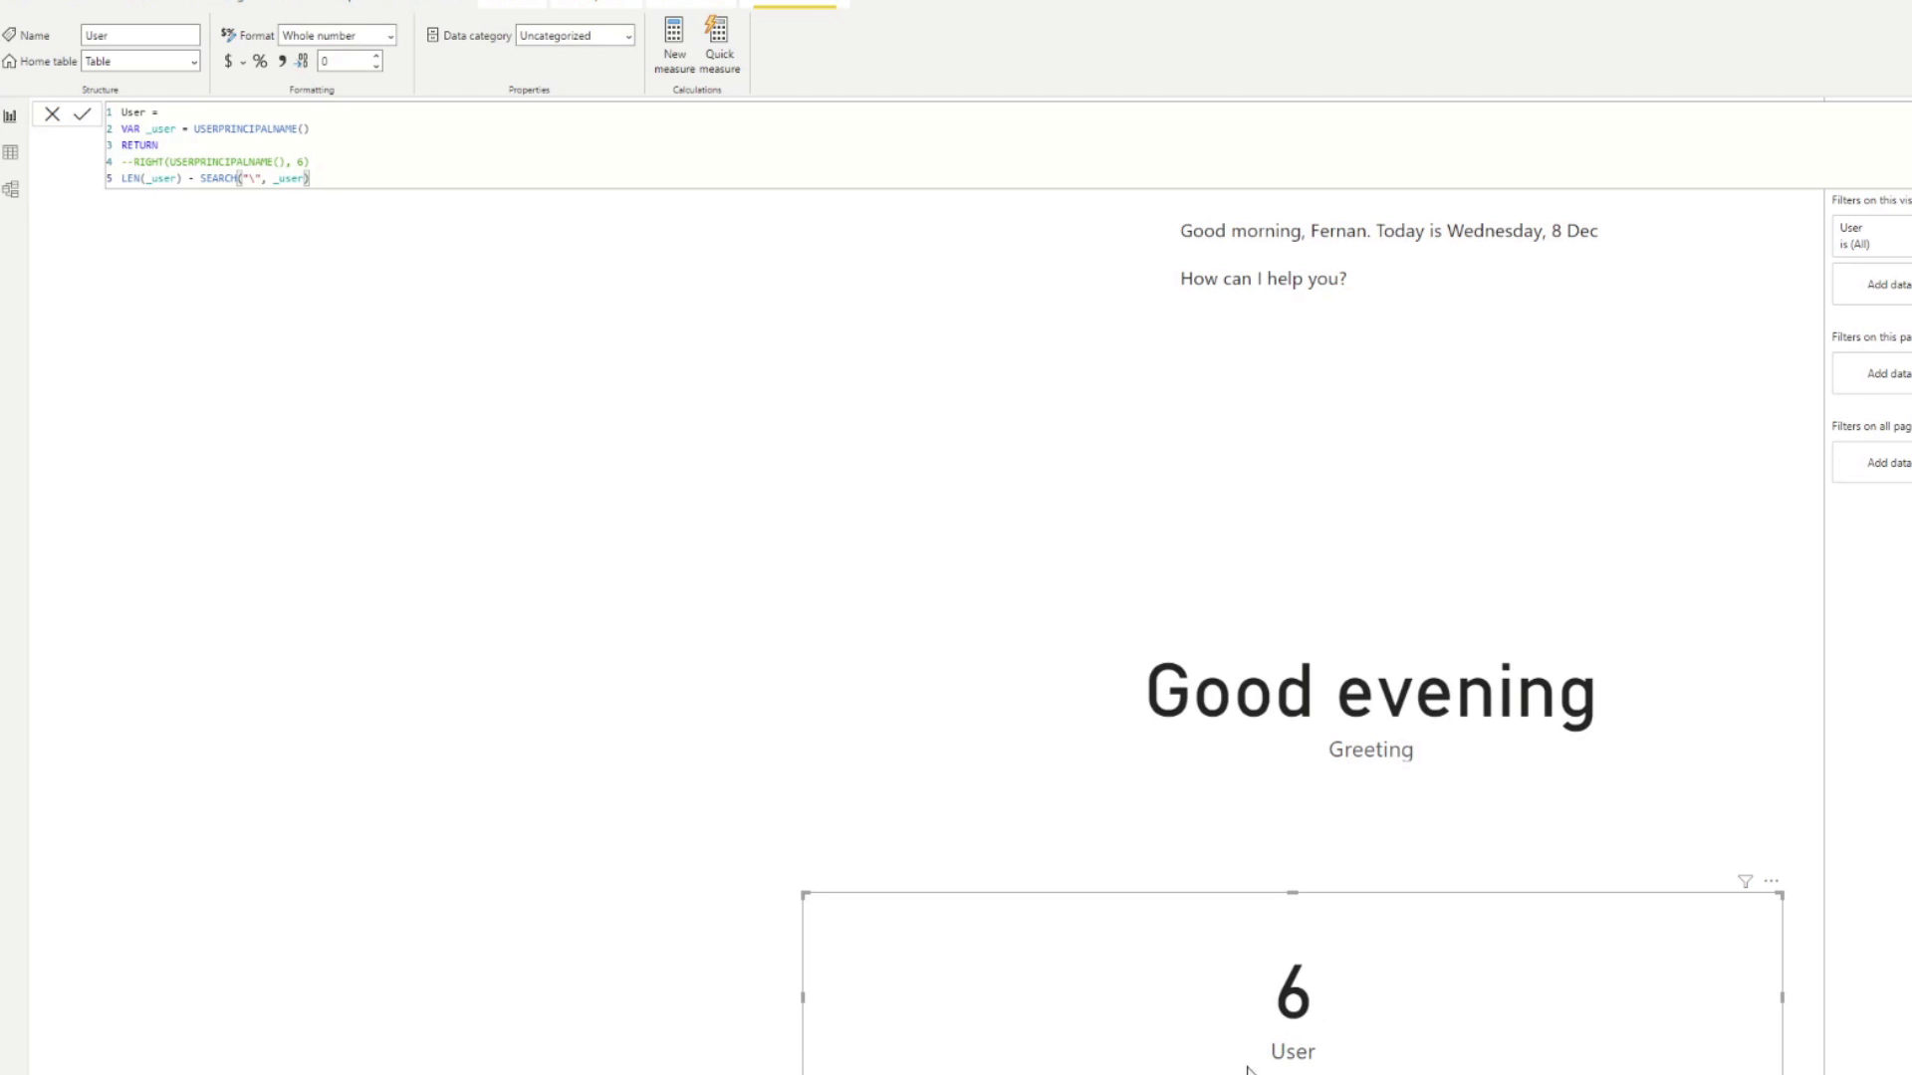
Uncomment the RIGHT line and replace its 6 with the LEN minus SEARCH expression.
{"action": "left_click_drag", "start_coordinate": [313, 179], "coordinate": [122, 179]}
{"action": "key", "text": "ctrl+c"}
{"action": "key", "text": "BackSpace"}
{"action": "key", "text": "BackSpace"}
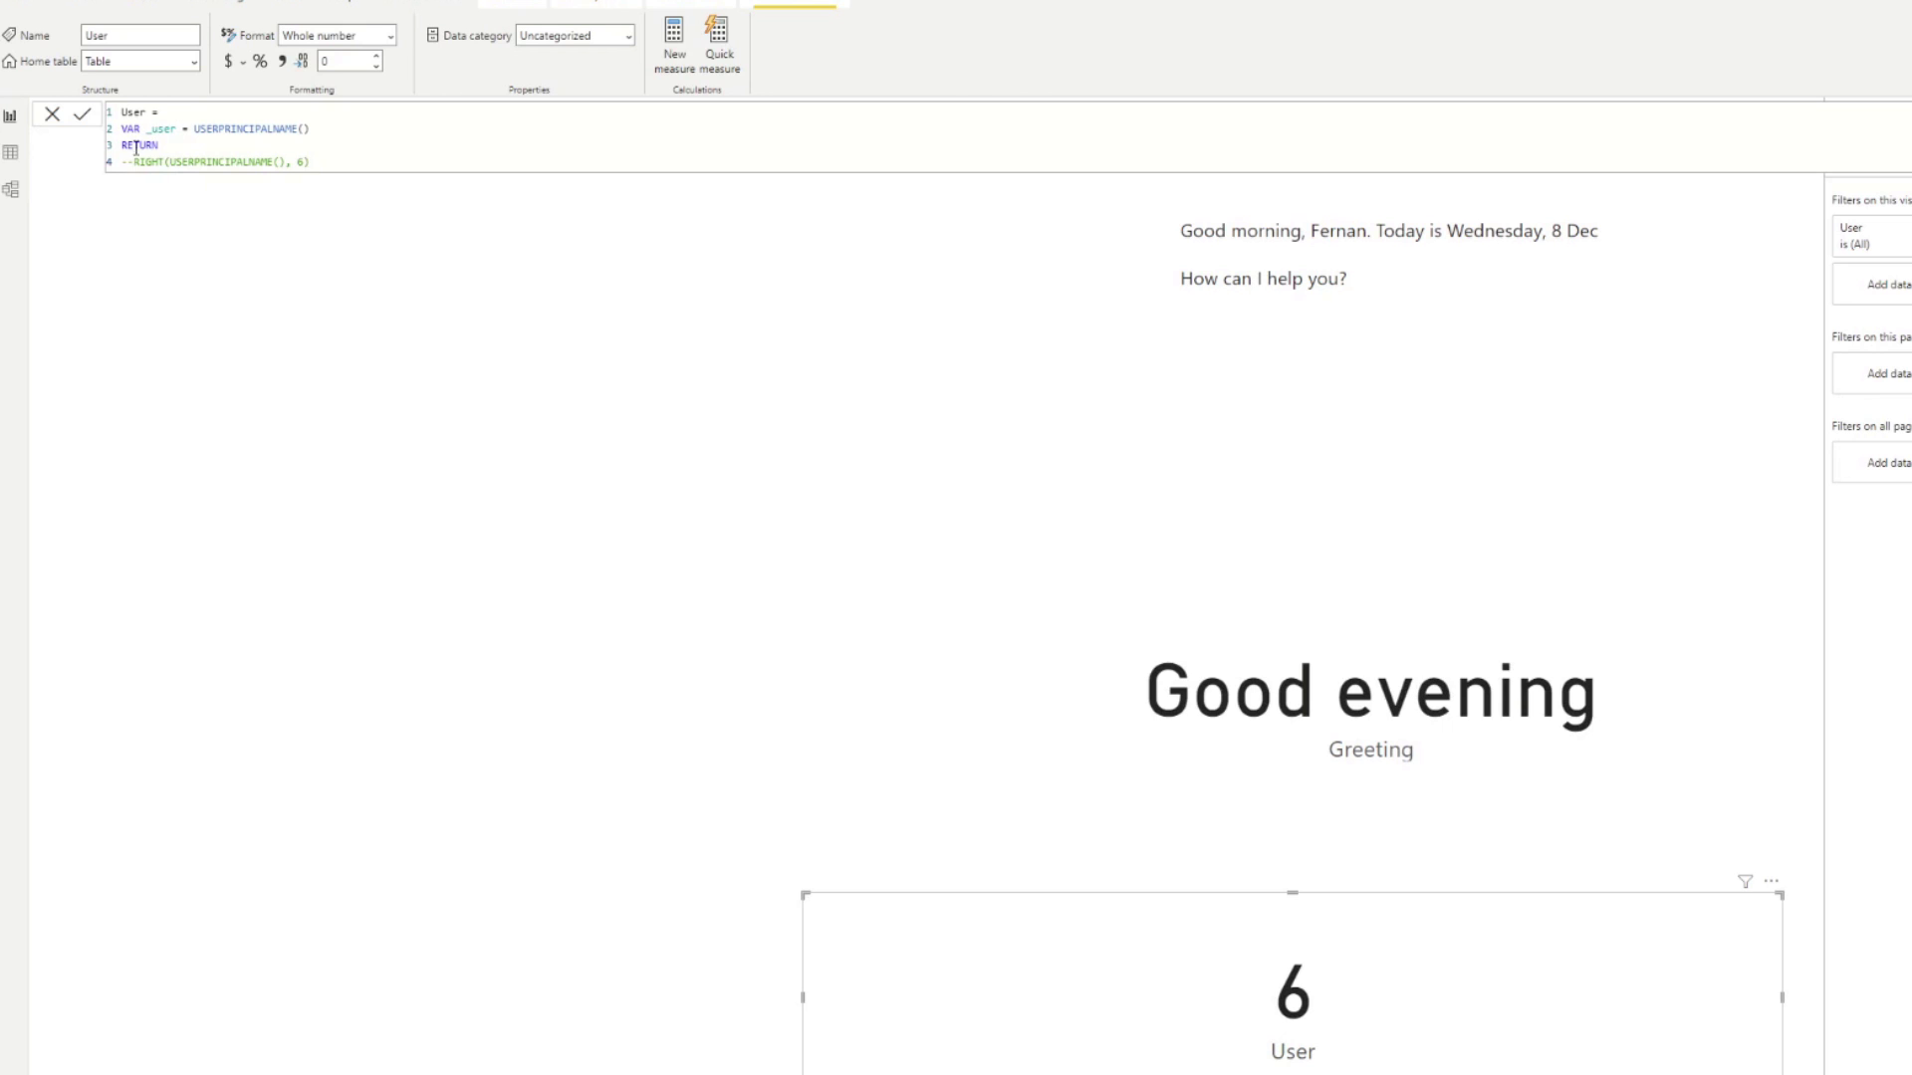
{"action": "left_click", "coordinate": [137, 163]}
{"action": "key", "text": "BackSpace"}
{"action": "key", "text": "BackSpace"}
{"action": "left_click", "coordinate": [304, 162]}
{"action": "key", "text": "ctrl+v"}
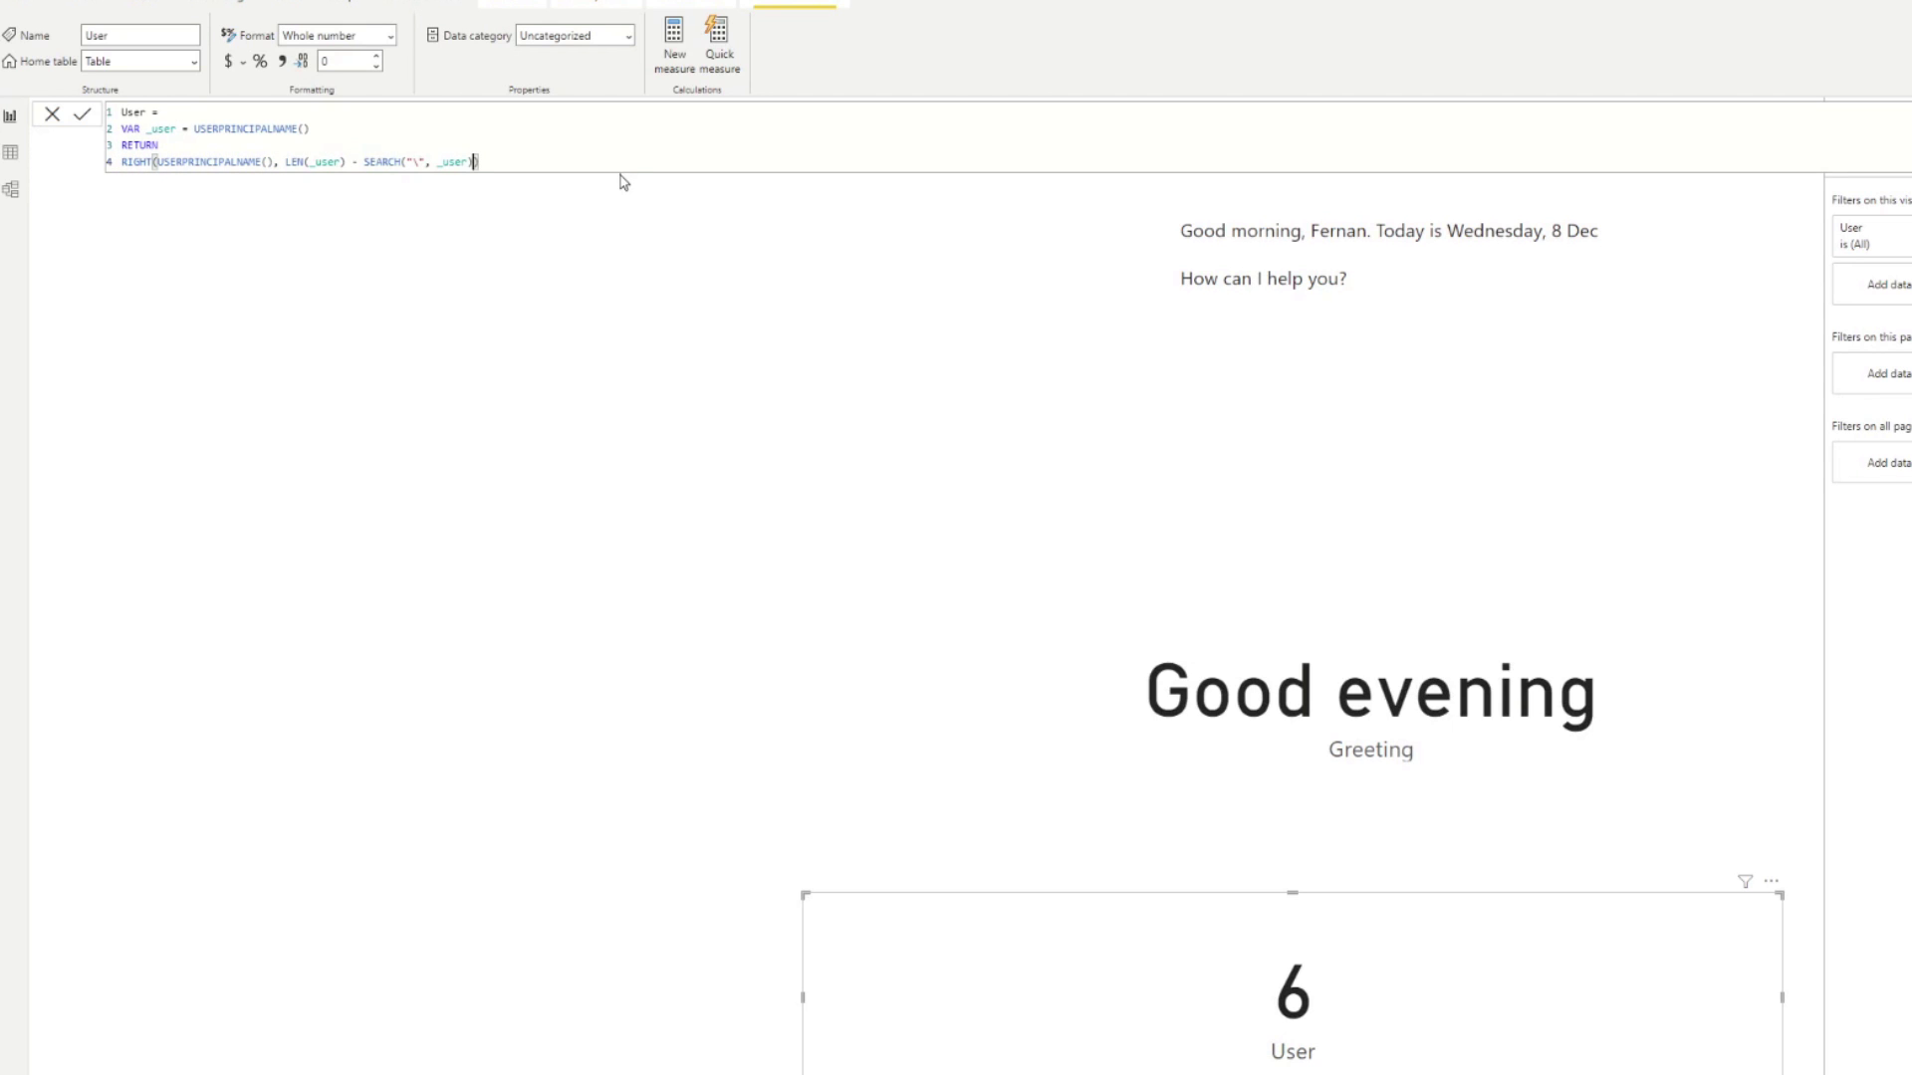
{"action": "key", "text": "Return"}
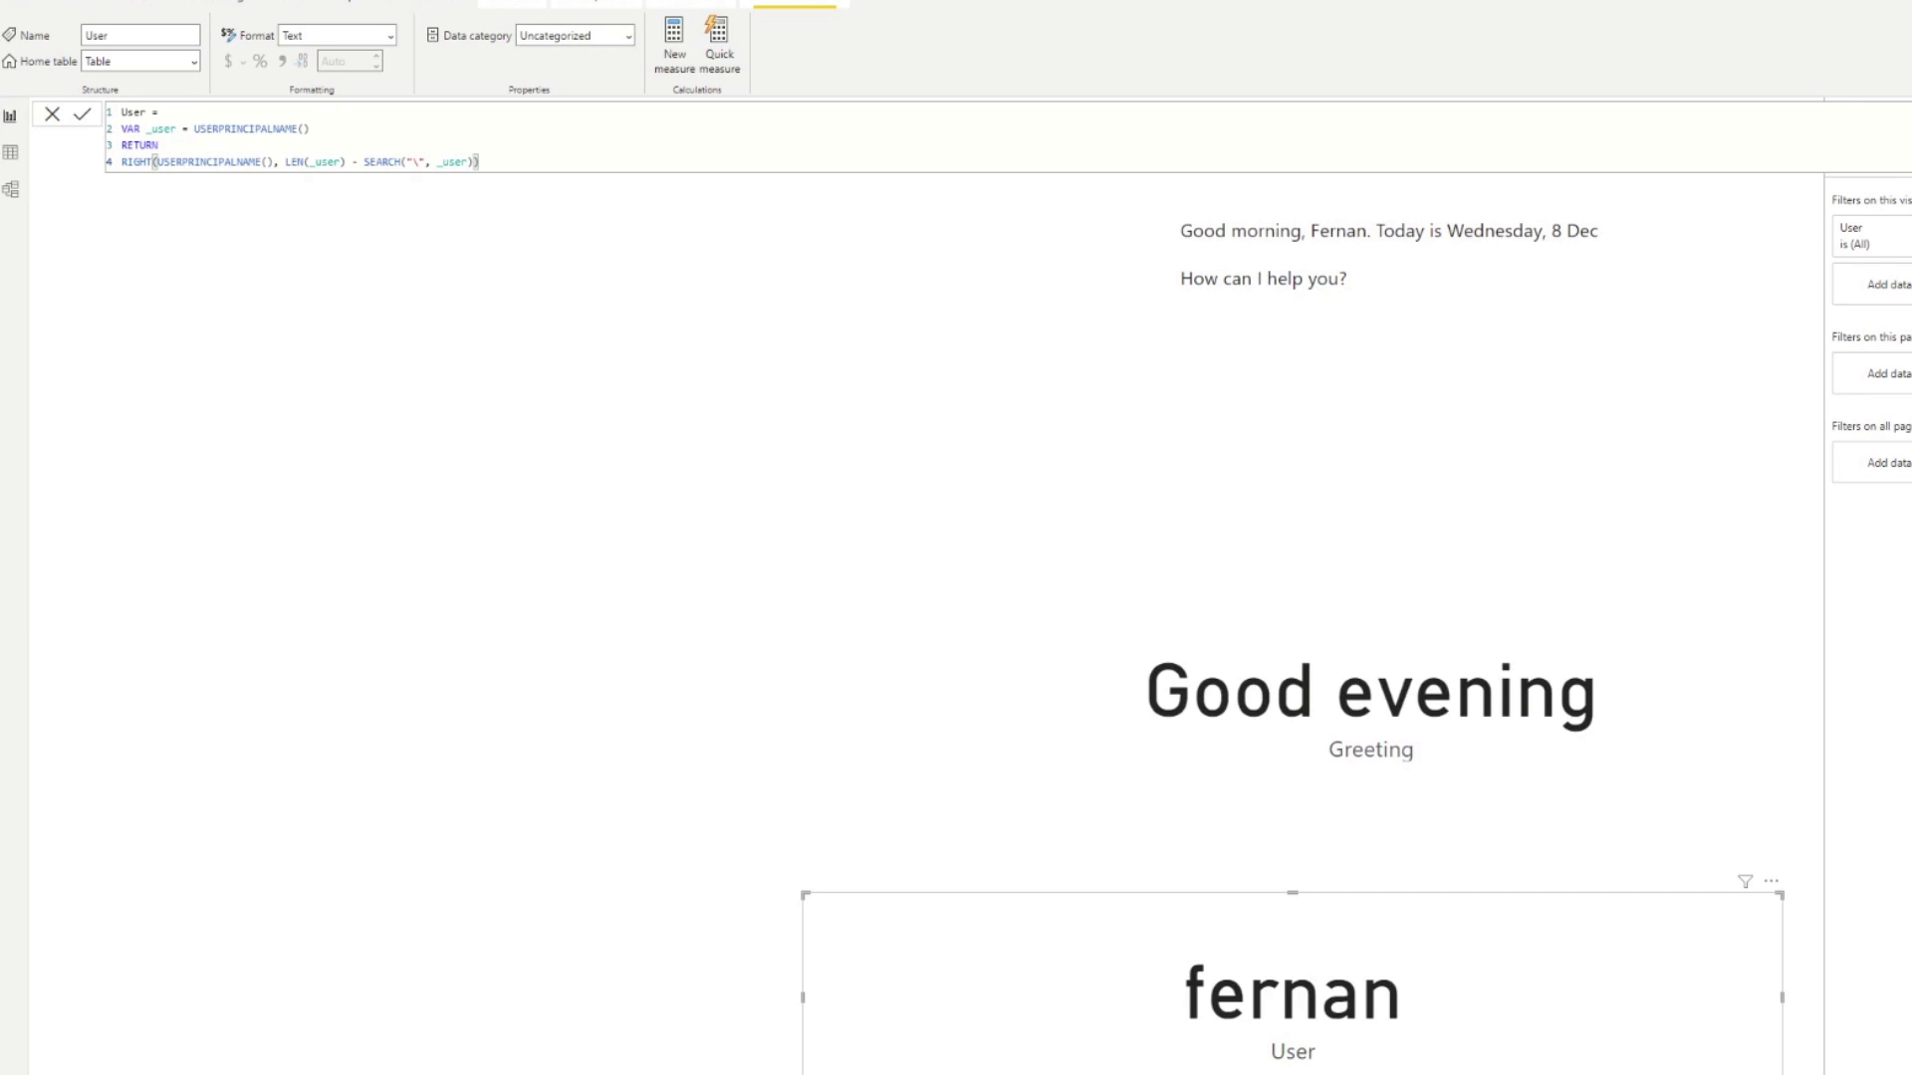
{"action": "left_click", "coordinate": [353, 189]}
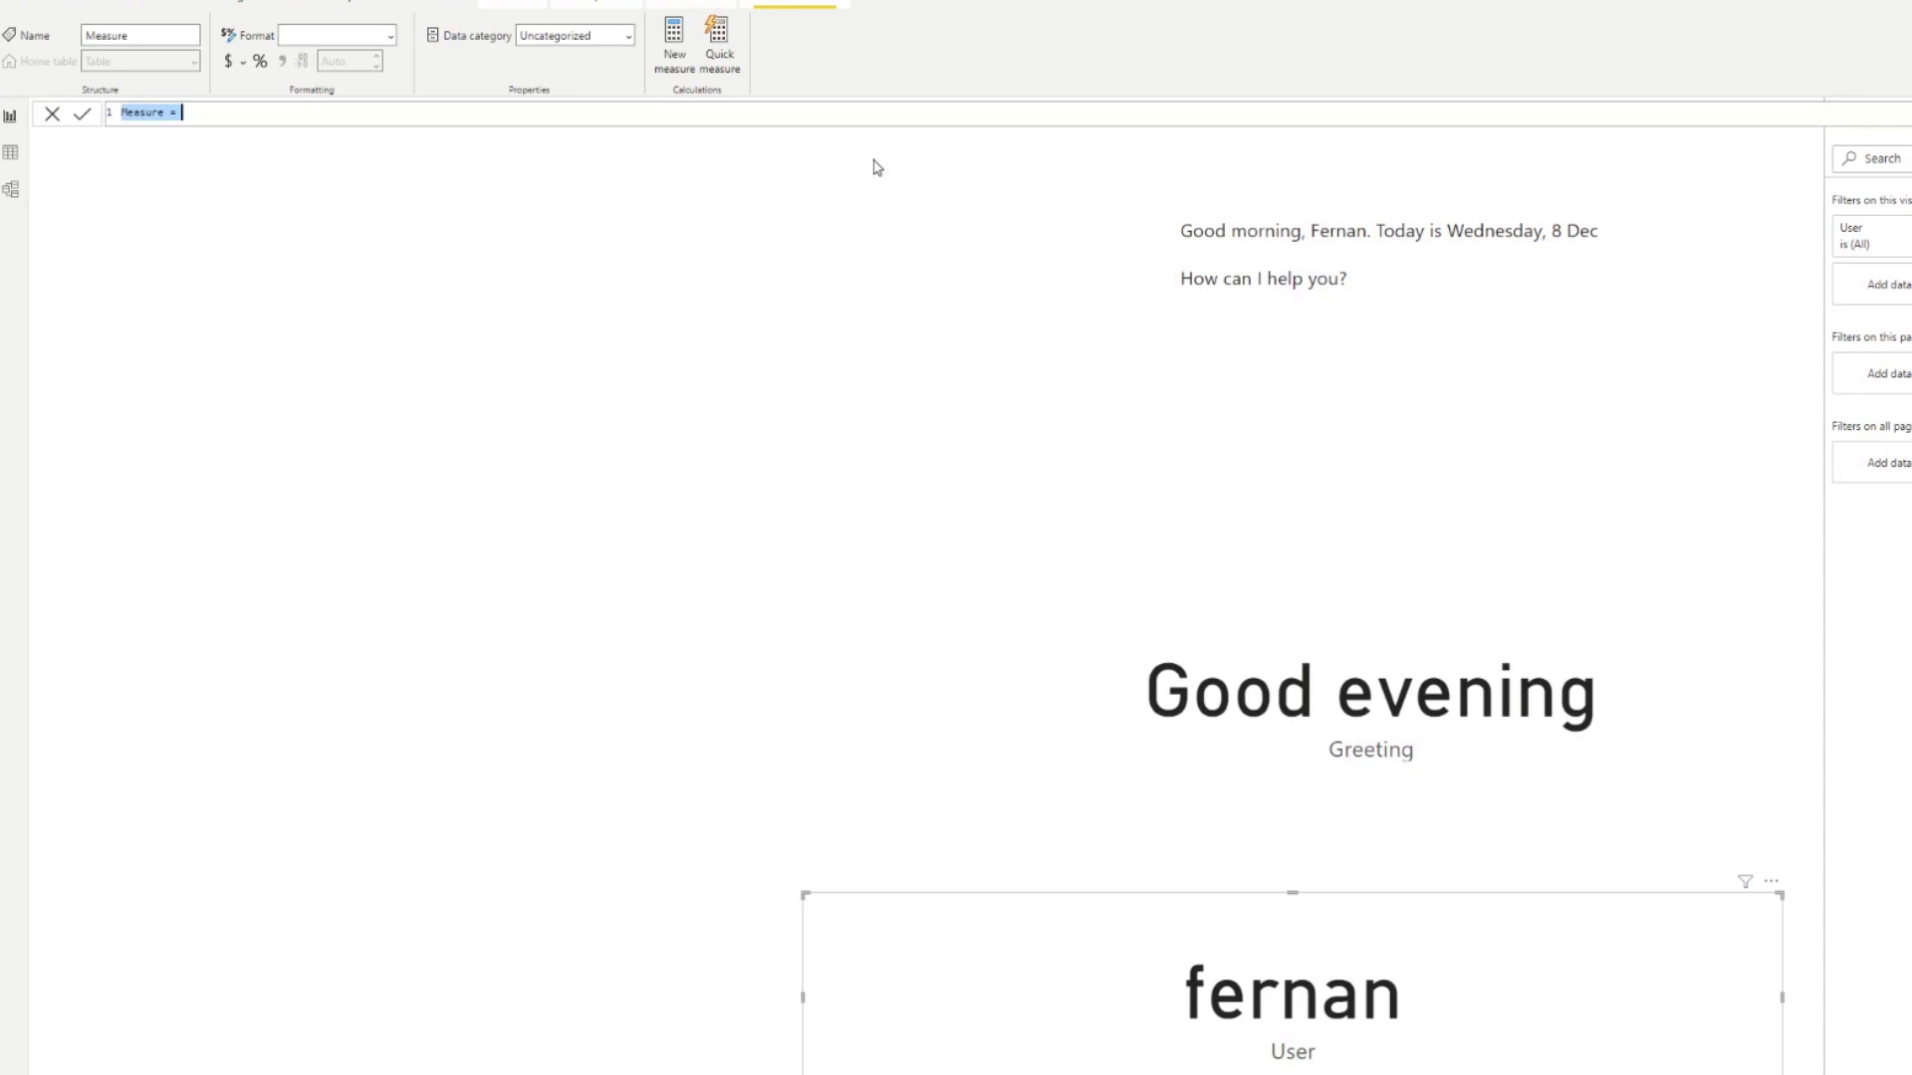
Create Today = TODAY() and show it as a wide, short card reading 09/12/2021 00:00:00.
{"action": "type", "text": "Today = TODAY()"}
{"action": "key", "text": "Return"}
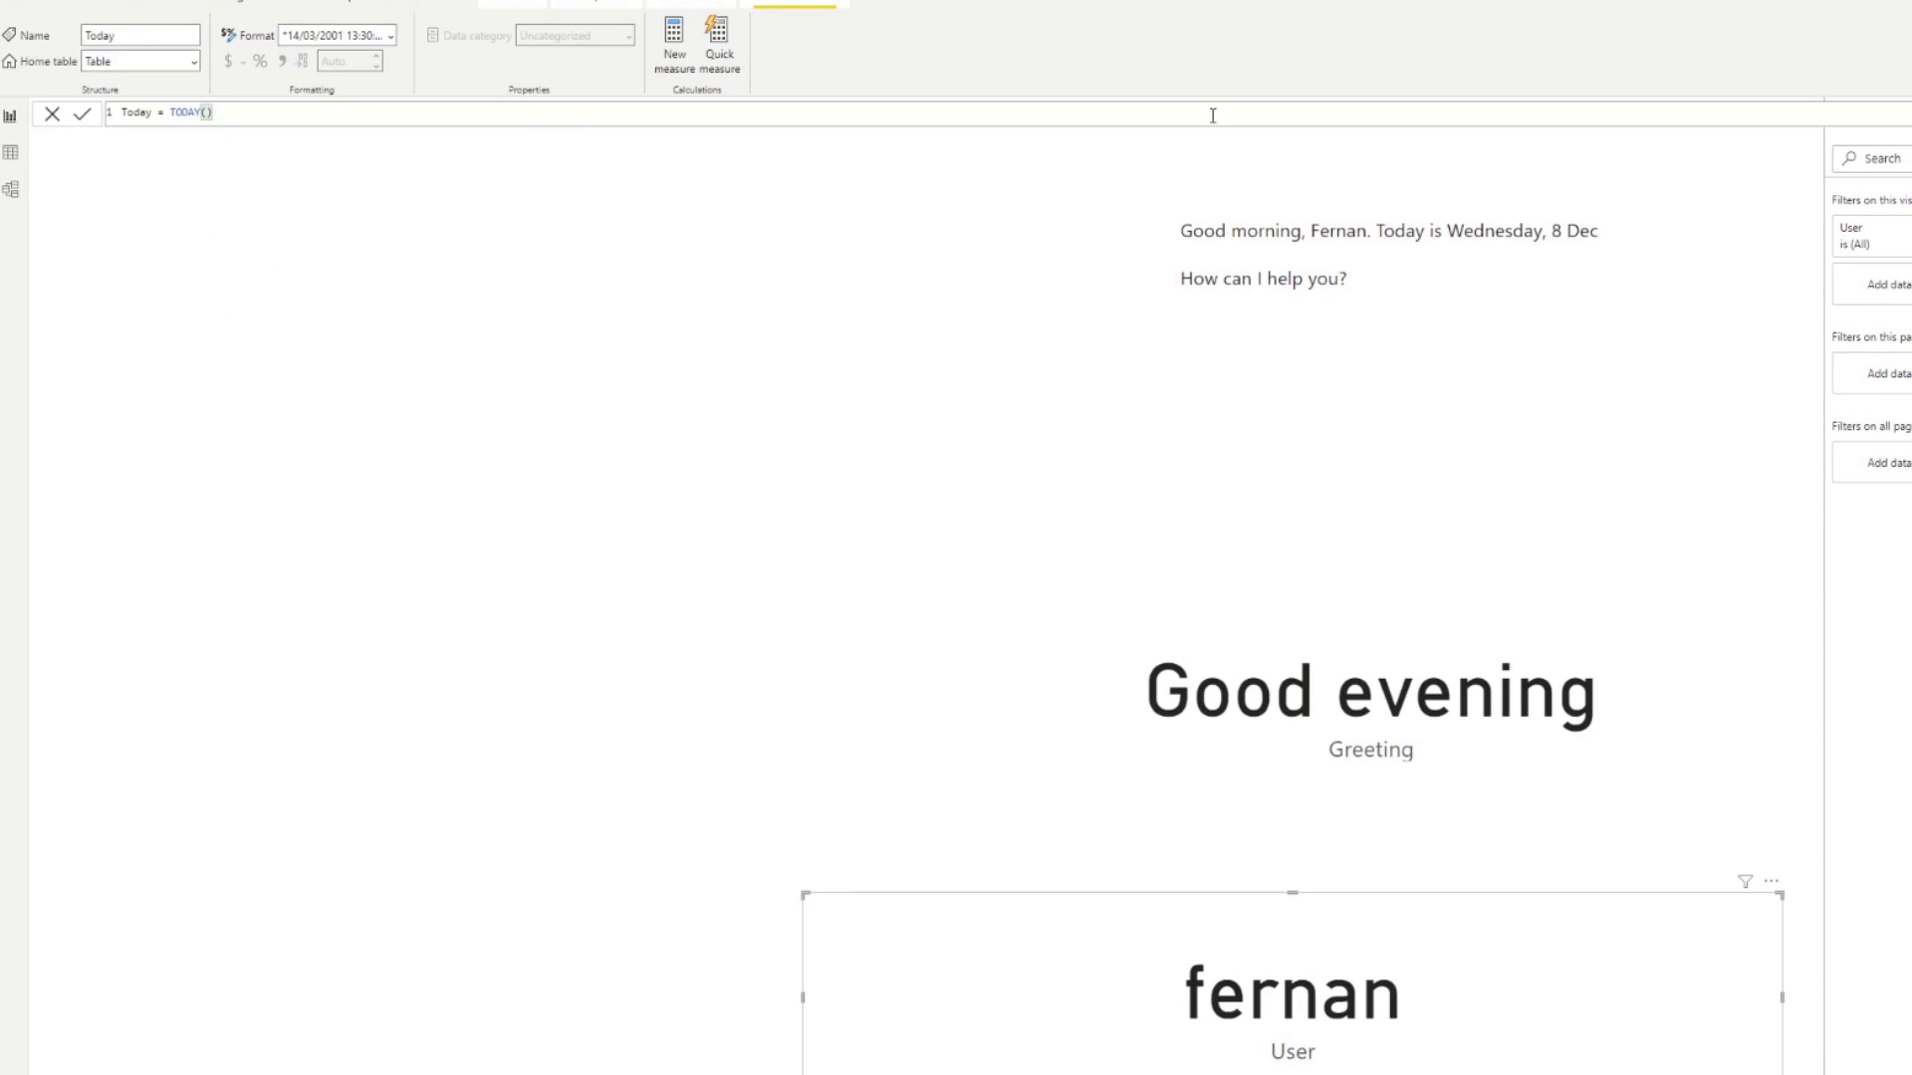
{"action": "left_click", "coordinate": [1016, 761]}
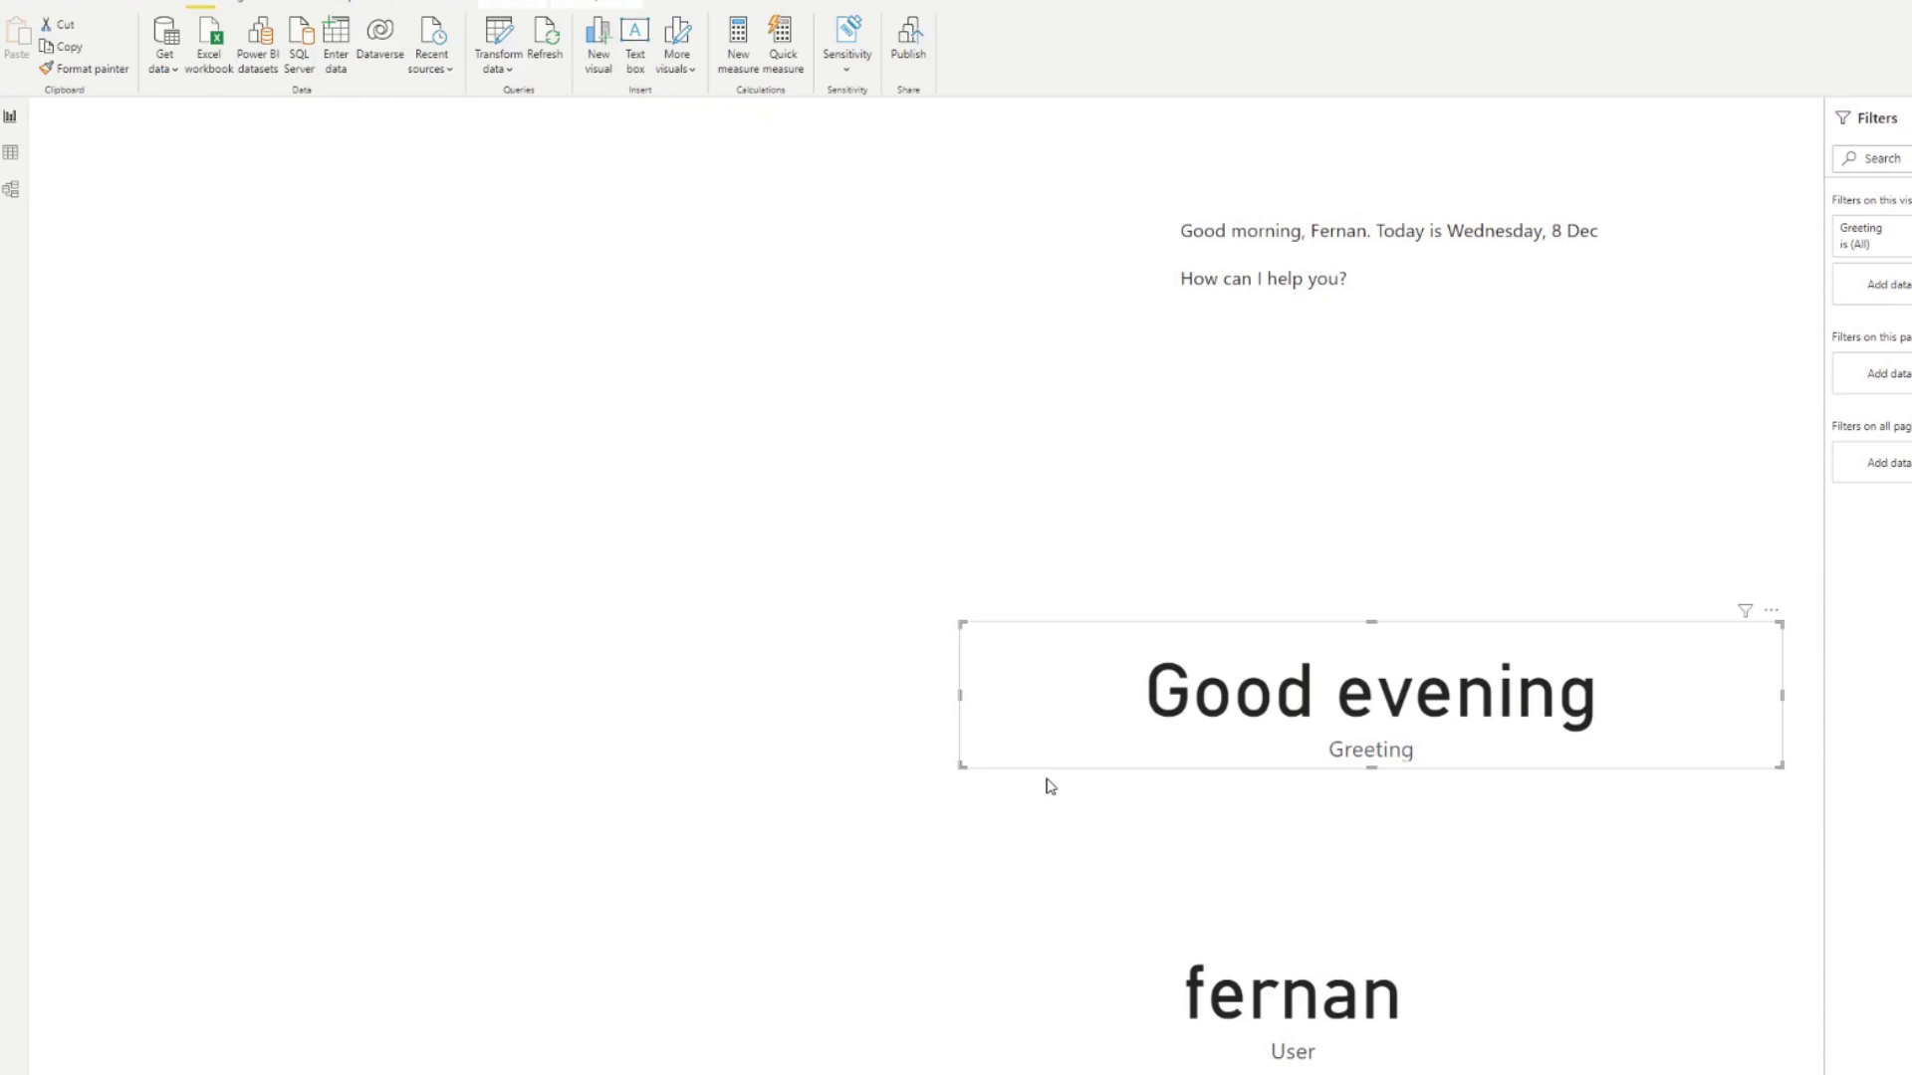
{"action": "left_click_drag", "start_coordinate": [1902, 239], "coordinate": [1077, 493]}
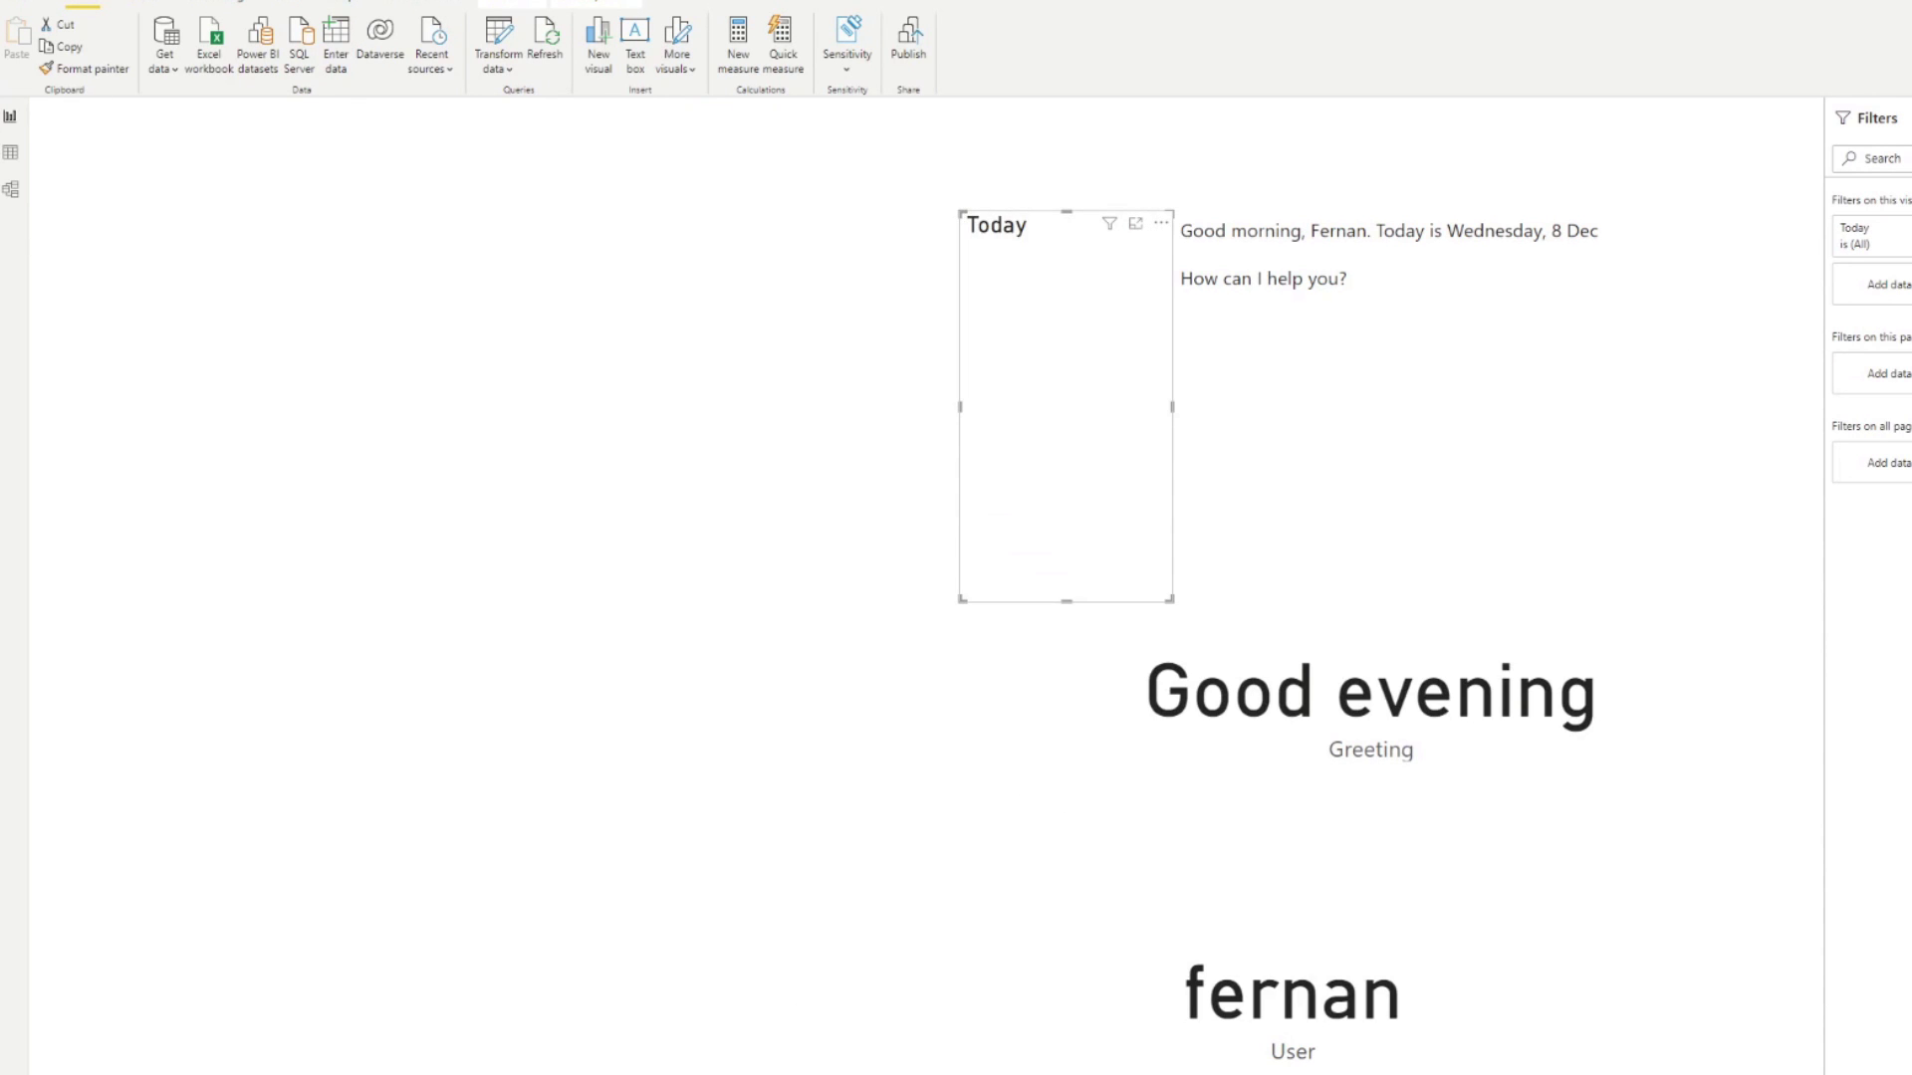
{"action": "left_click_drag", "start_coordinate": [1170, 407], "coordinate": [1722, 414]}
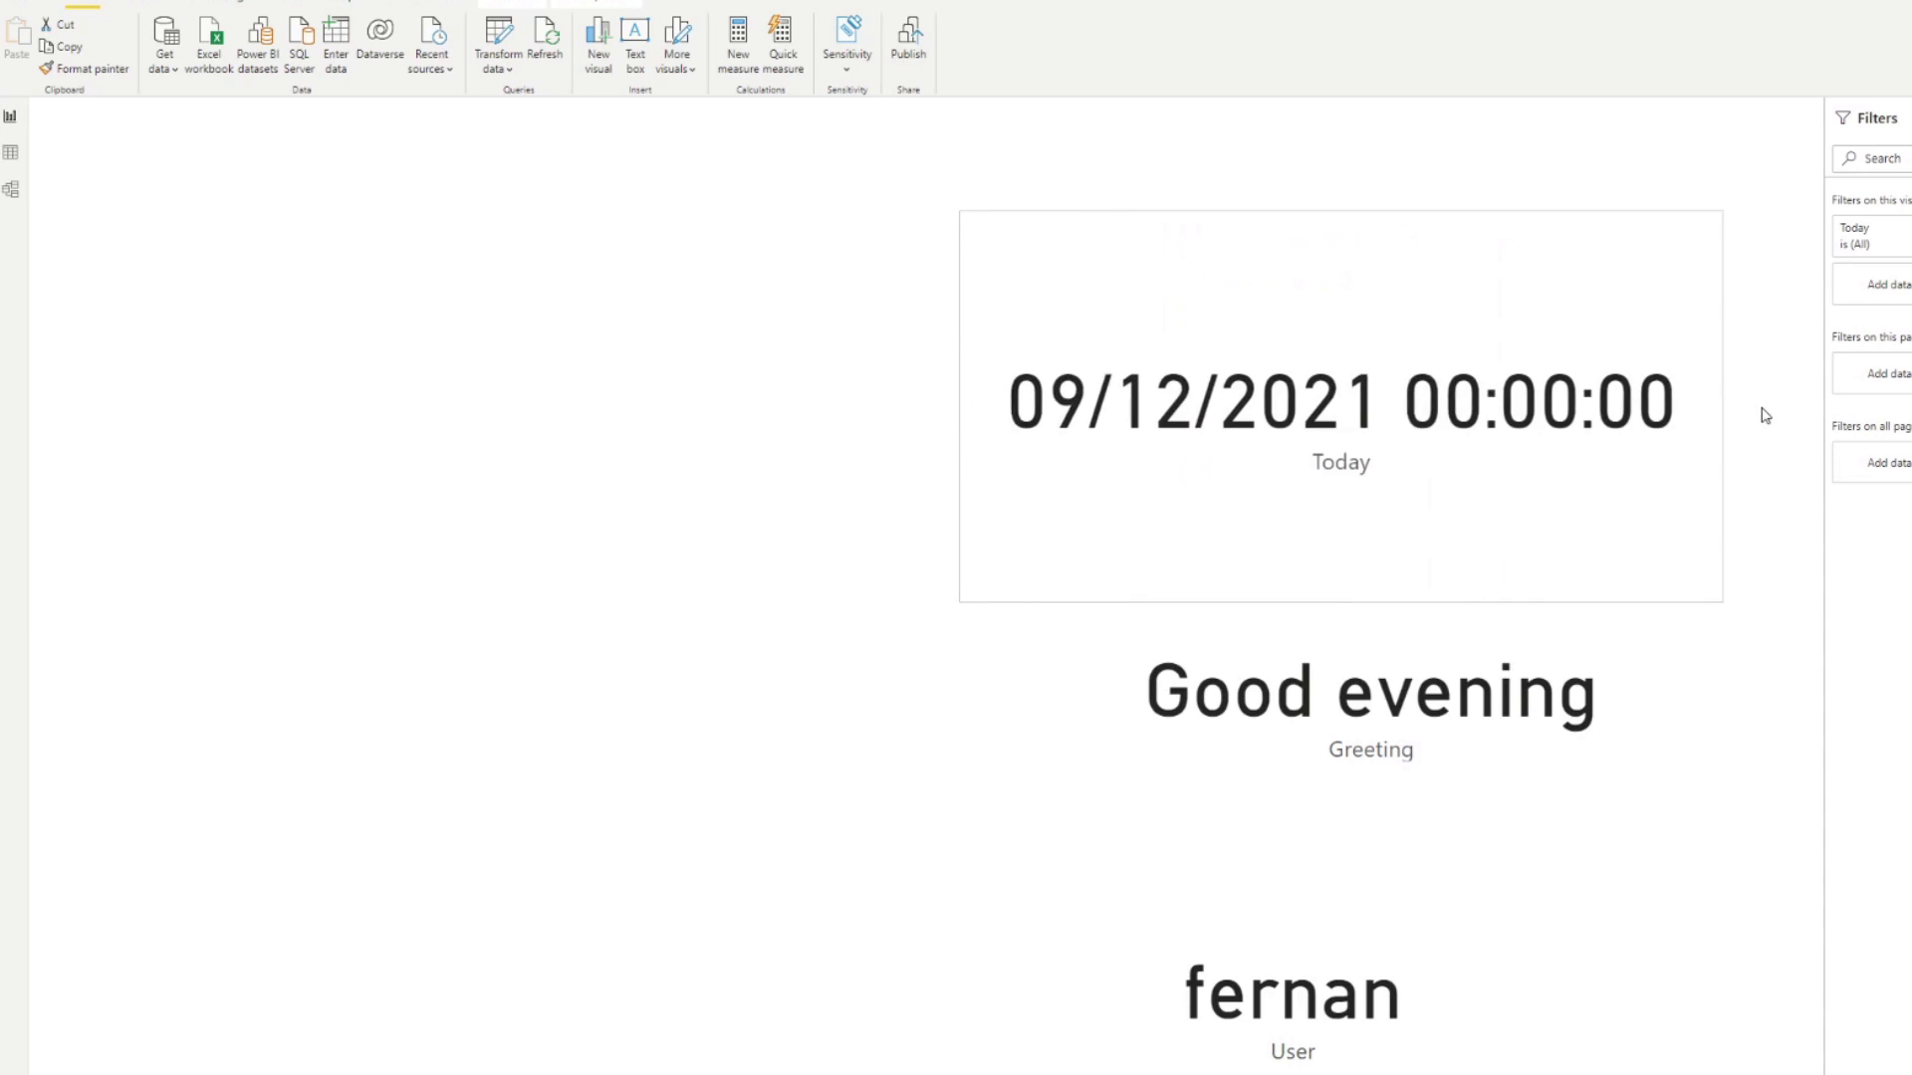
{"action": "left_click_drag", "start_coordinate": [1337, 210], "coordinate": [1381, 839]}
{"action": "left_click", "coordinate": [793, 4]}
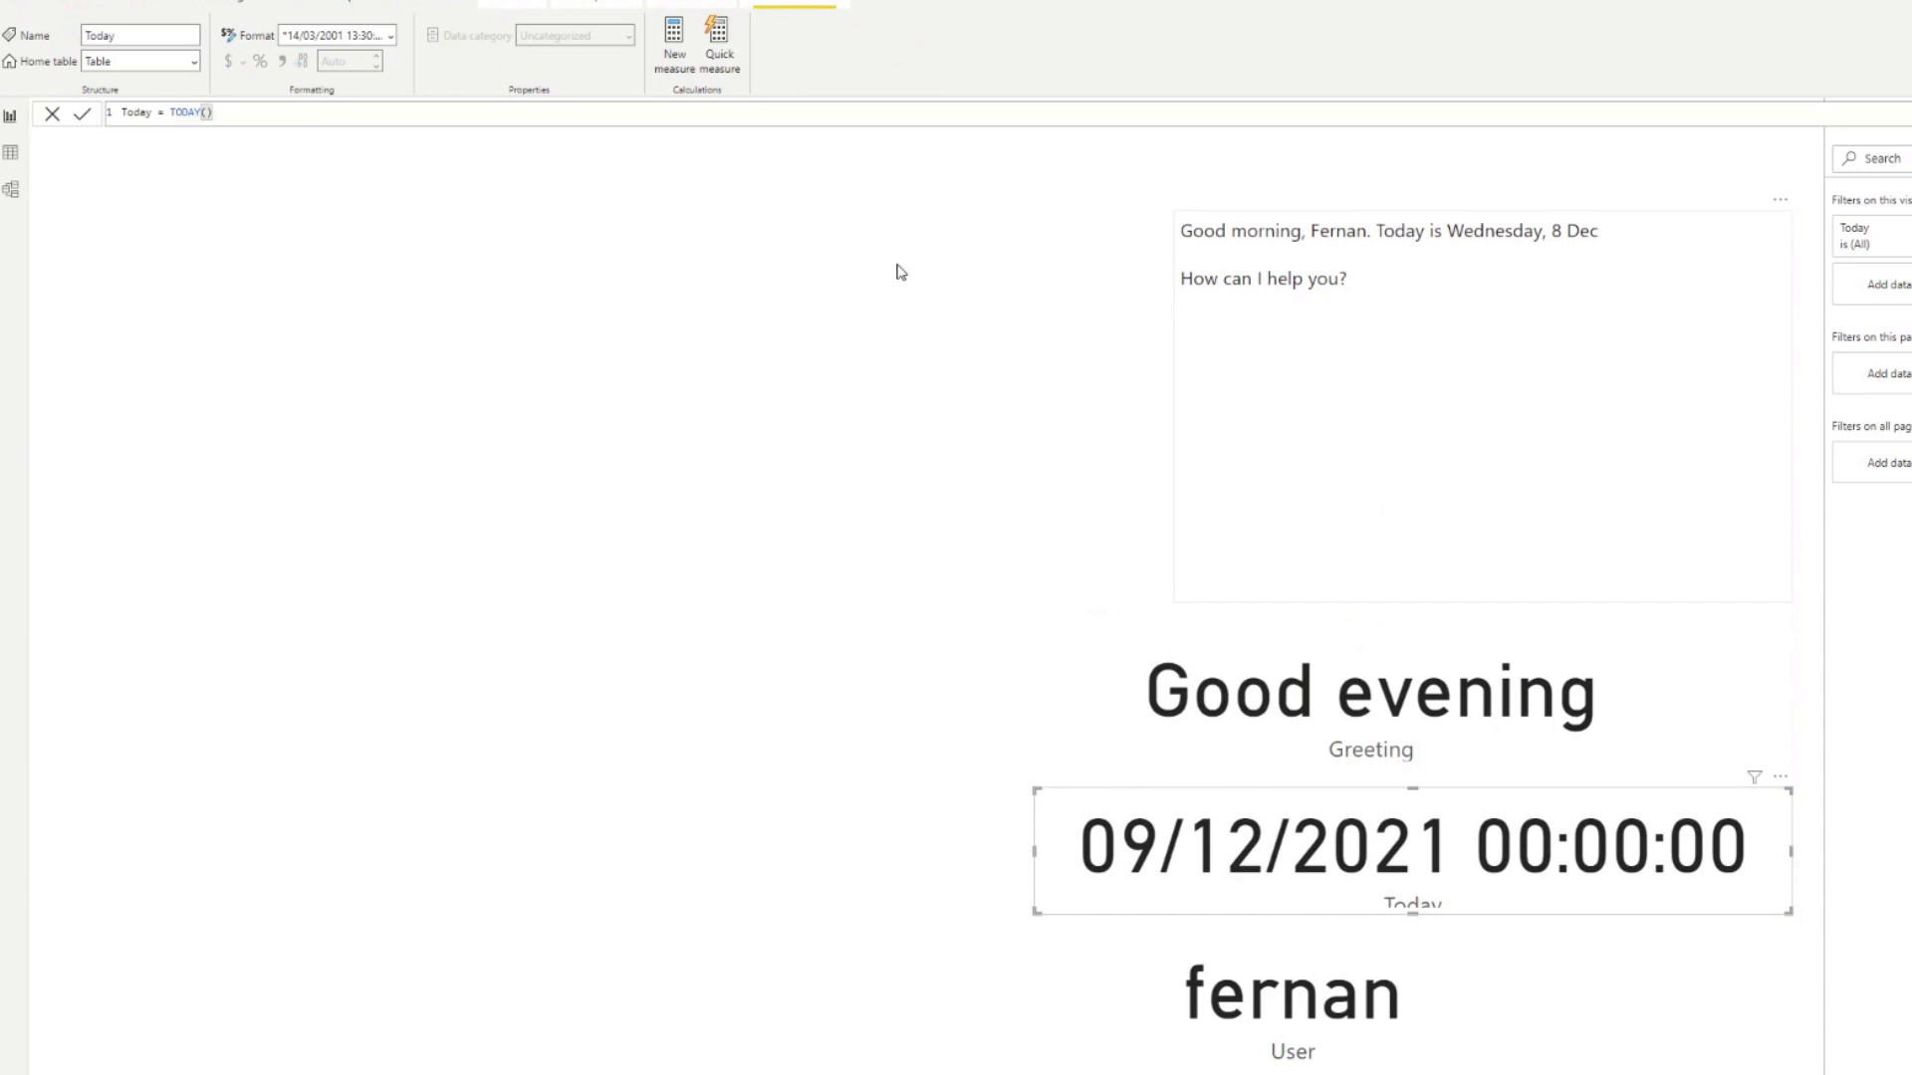
{"action": "left_click", "coordinate": [276, 110]}
Wrap the Today measure as FORMAT(TODAY(), "dddd, dd mmmm") and widen its card to show Thursday, 09 December.
{"action": "key", "text": "ctrl+shift+Left"}
{"action": "key", "text": "ctrl+shift+Left"}
{"action": "key", "text": "ctrl+c"}
{"action": "type", "text": "FORMAT("}
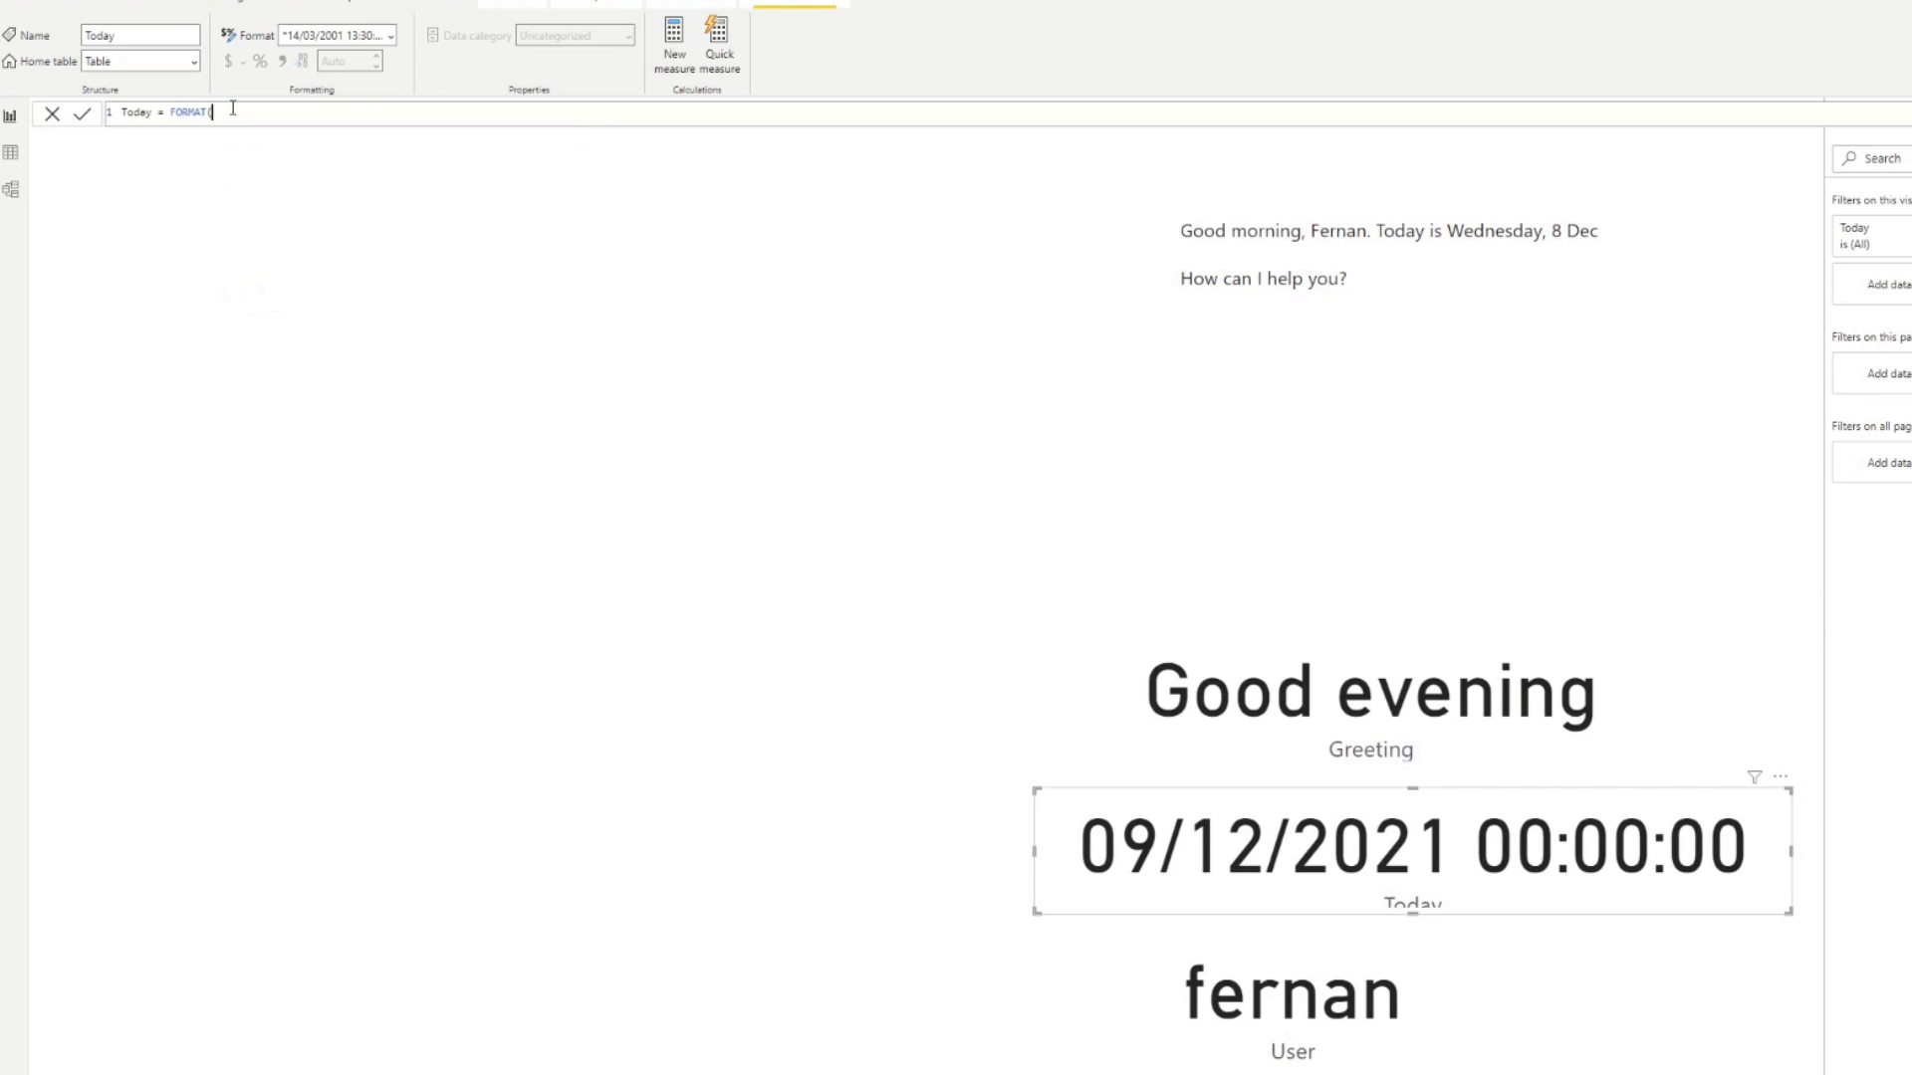
{"action": "key", "text": "ctrl+v"}
{"action": "type", "text": ", \""}
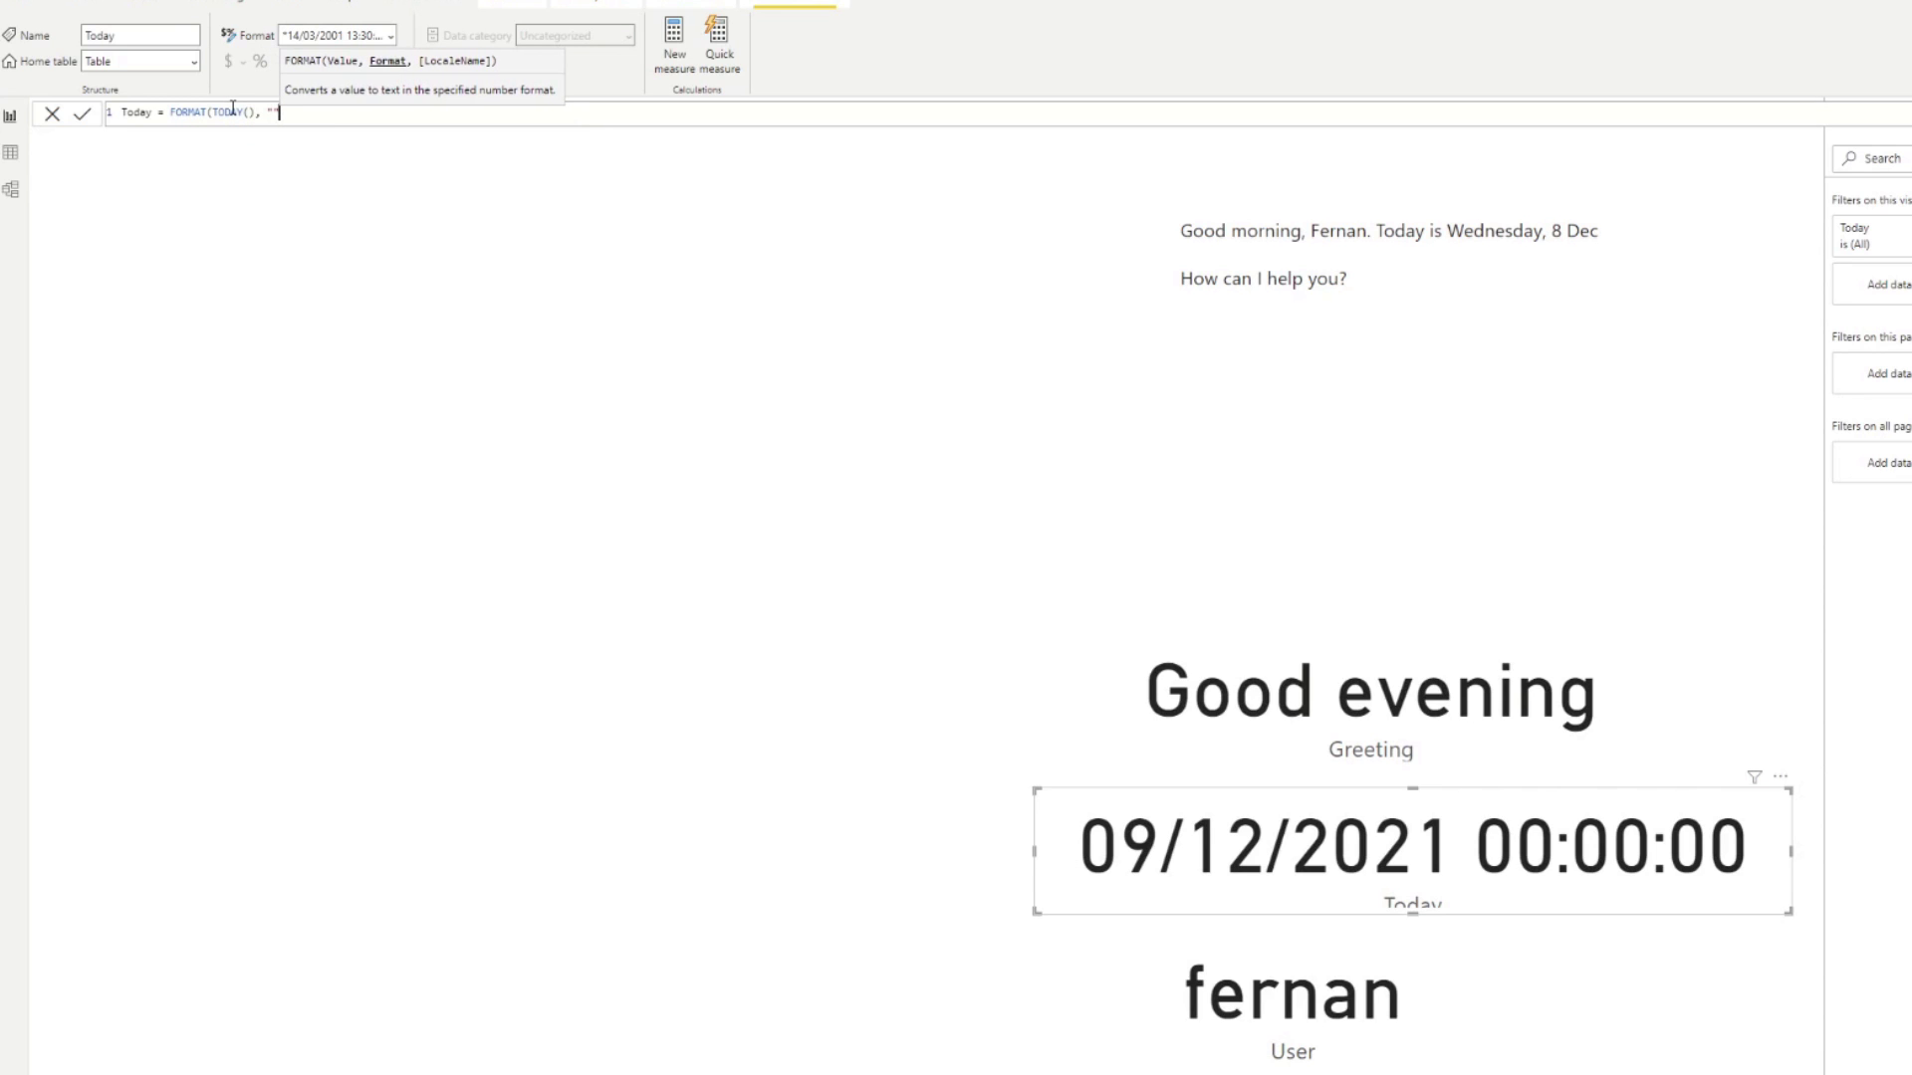
{"action": "type", "text": "dddd"}
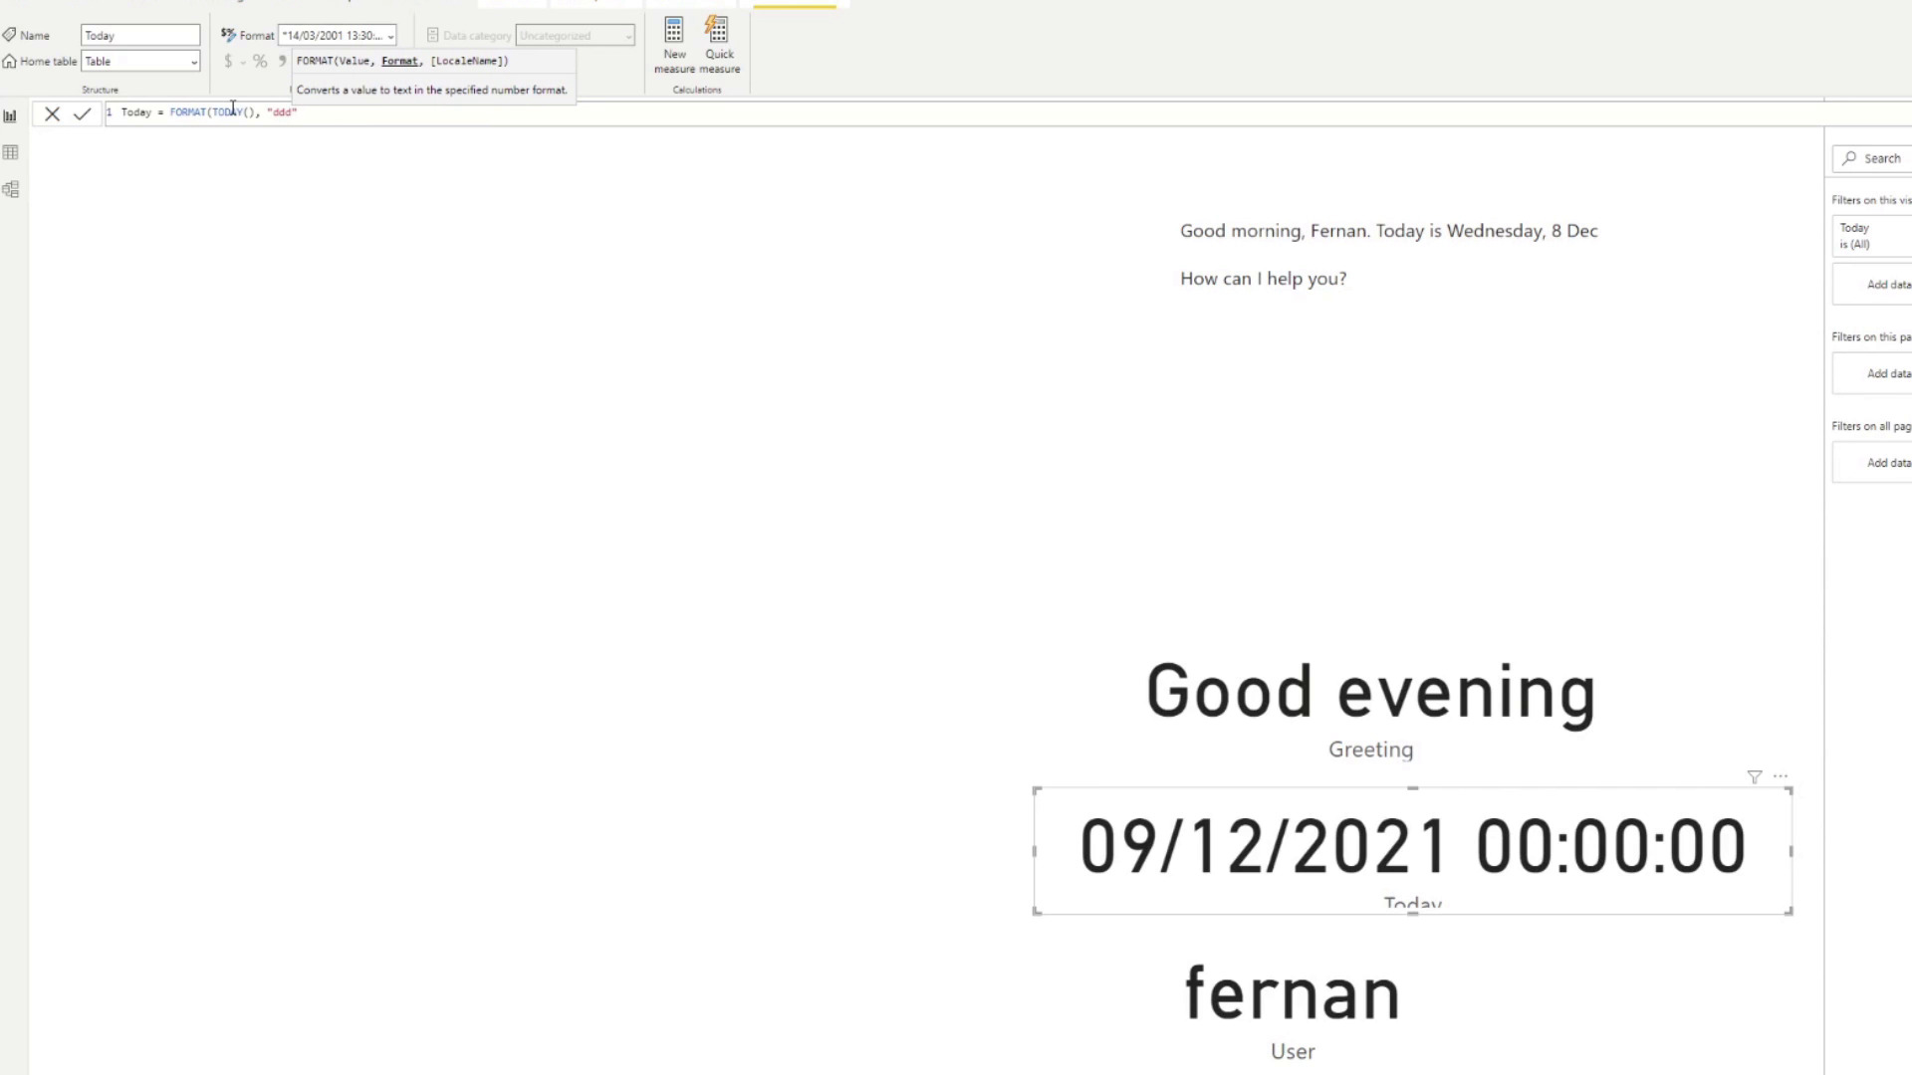
{"action": "type", "text": ","}
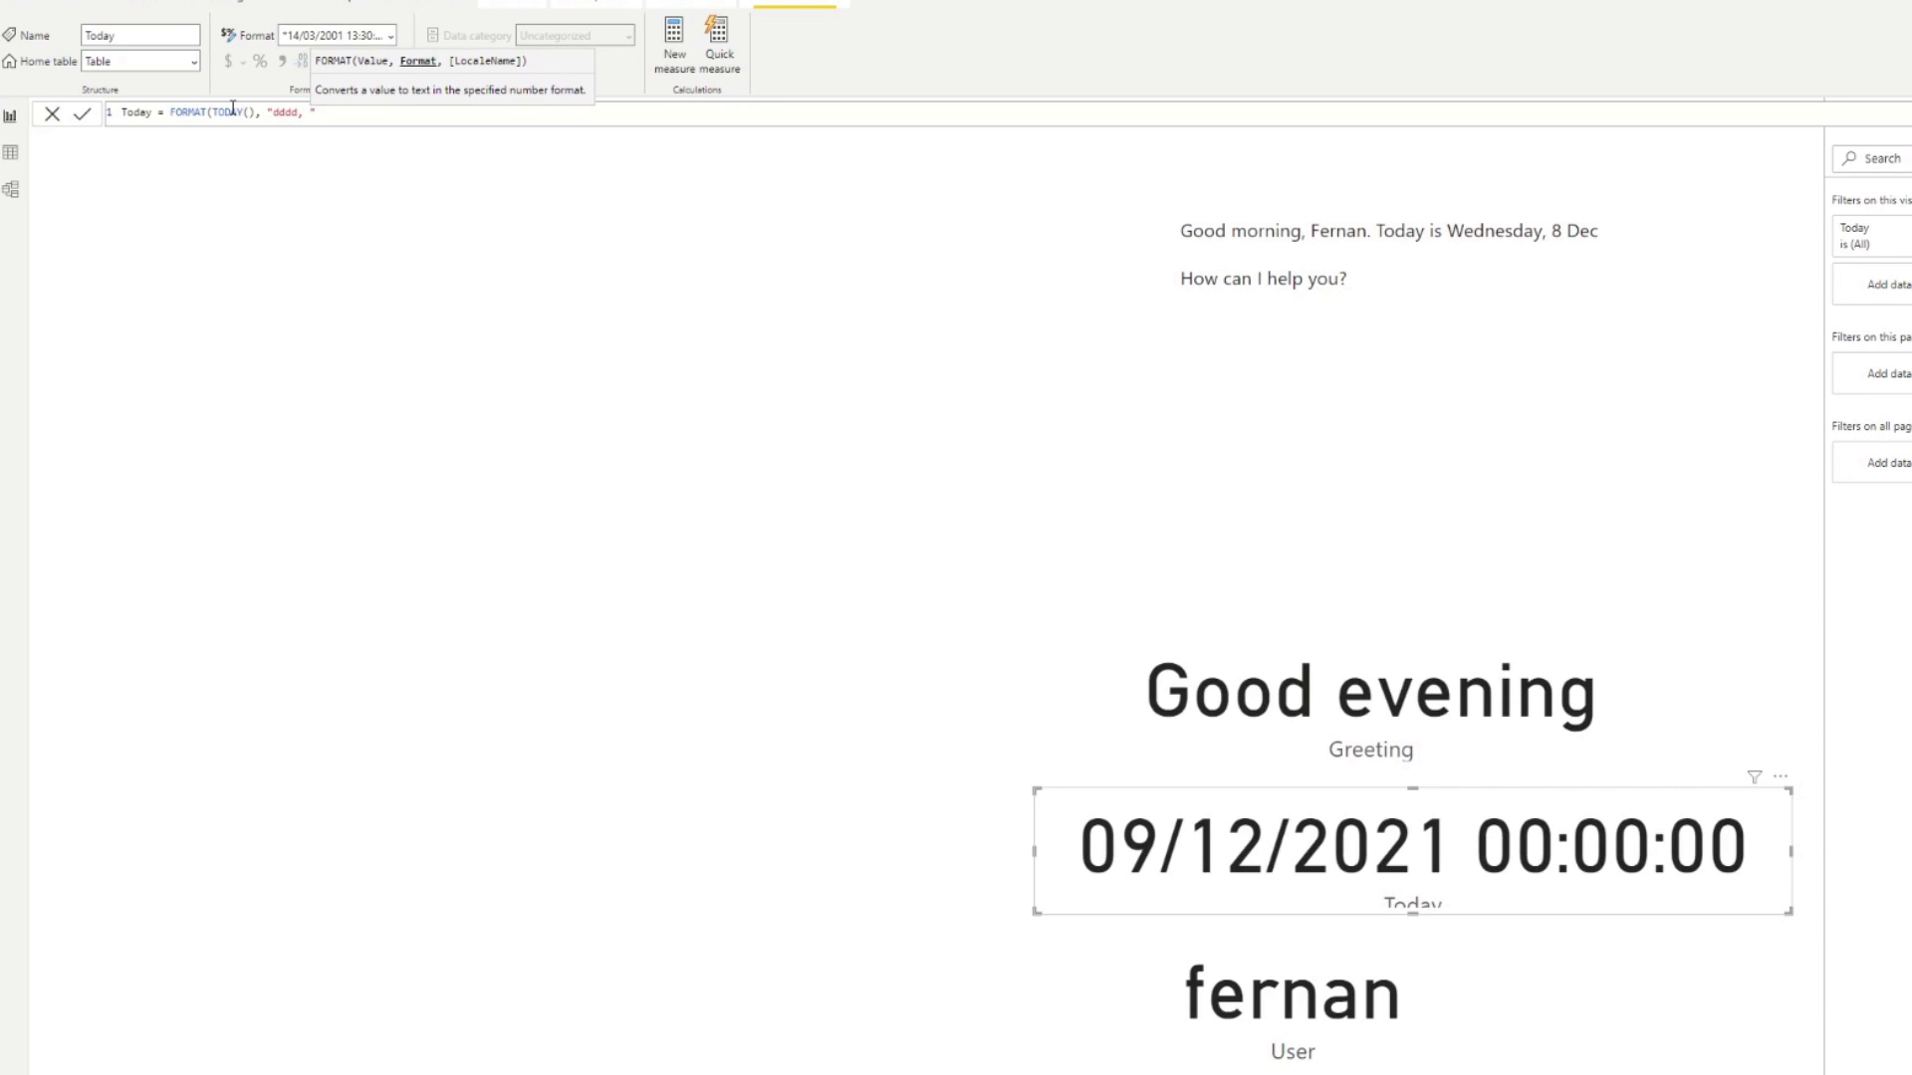
{"action": "type", "text": " dd mmmm"}
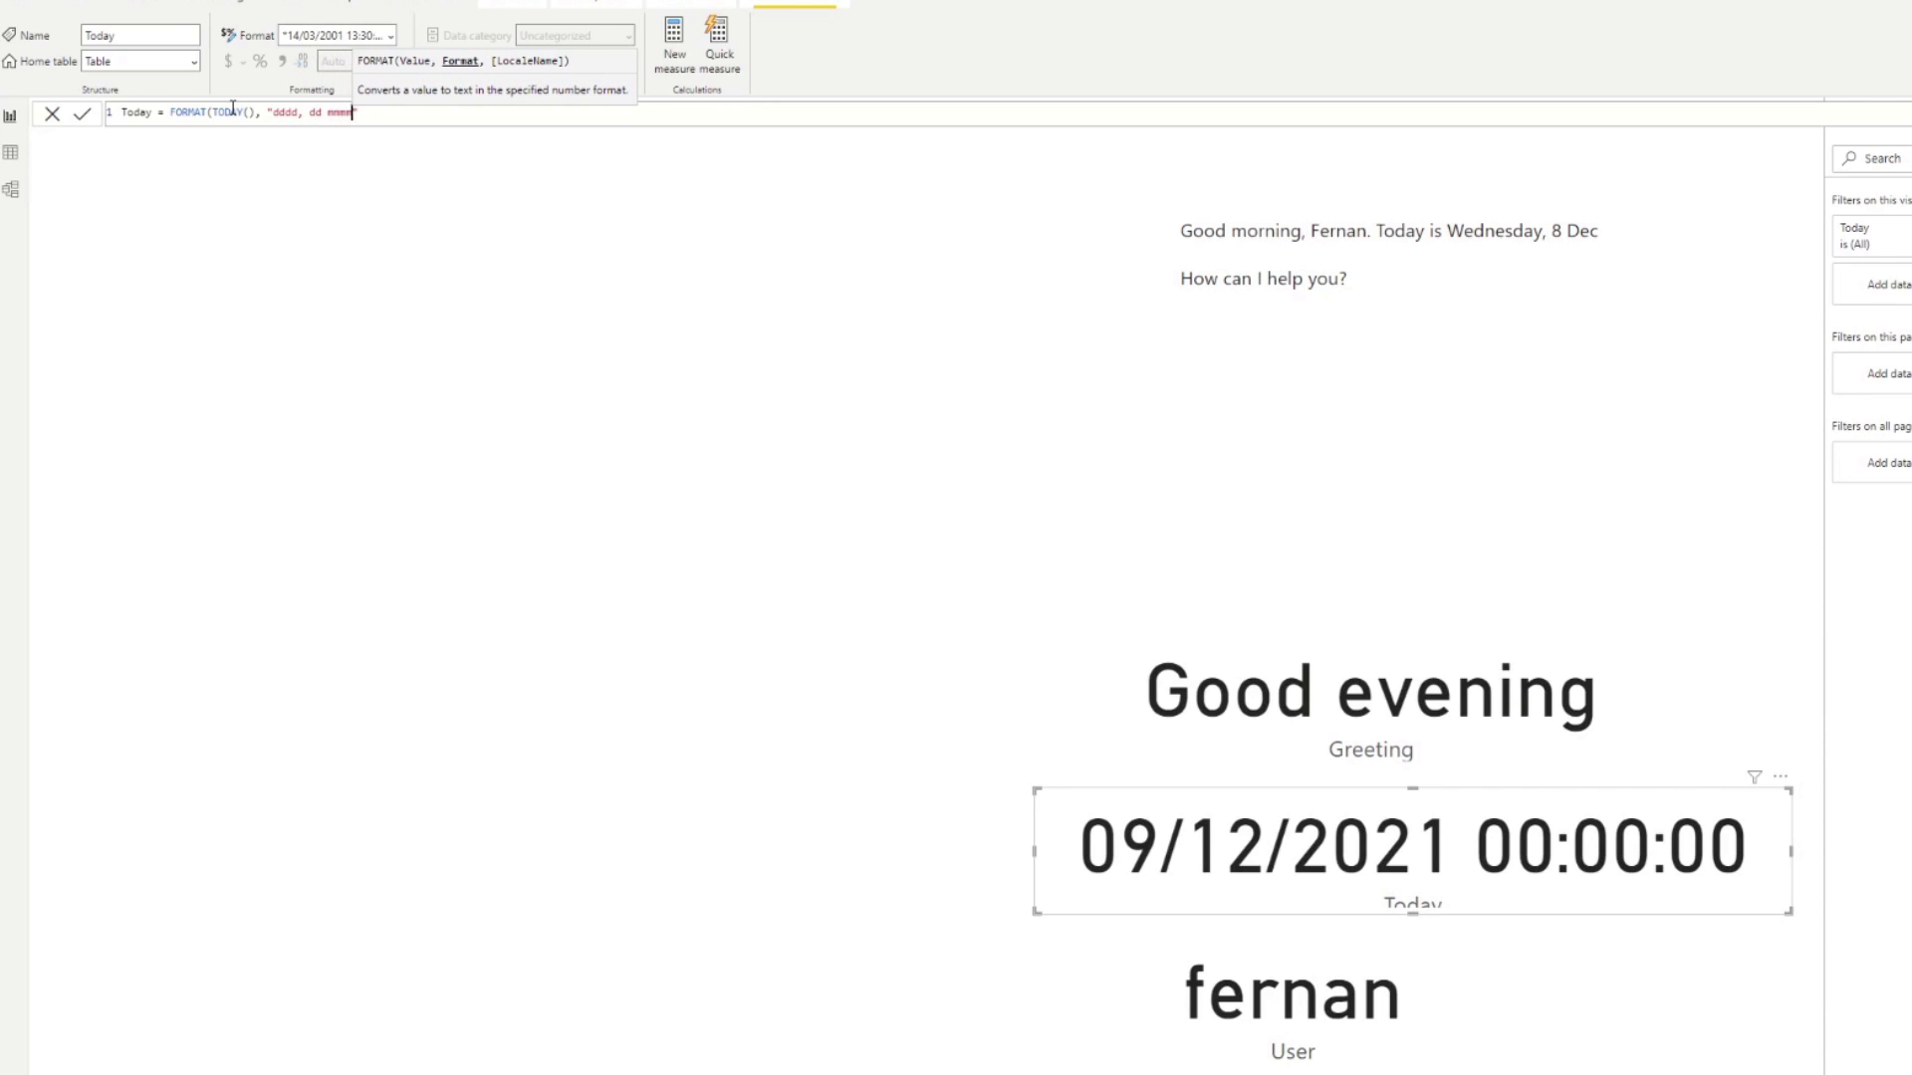
{"action": "type", "text": "\")"}
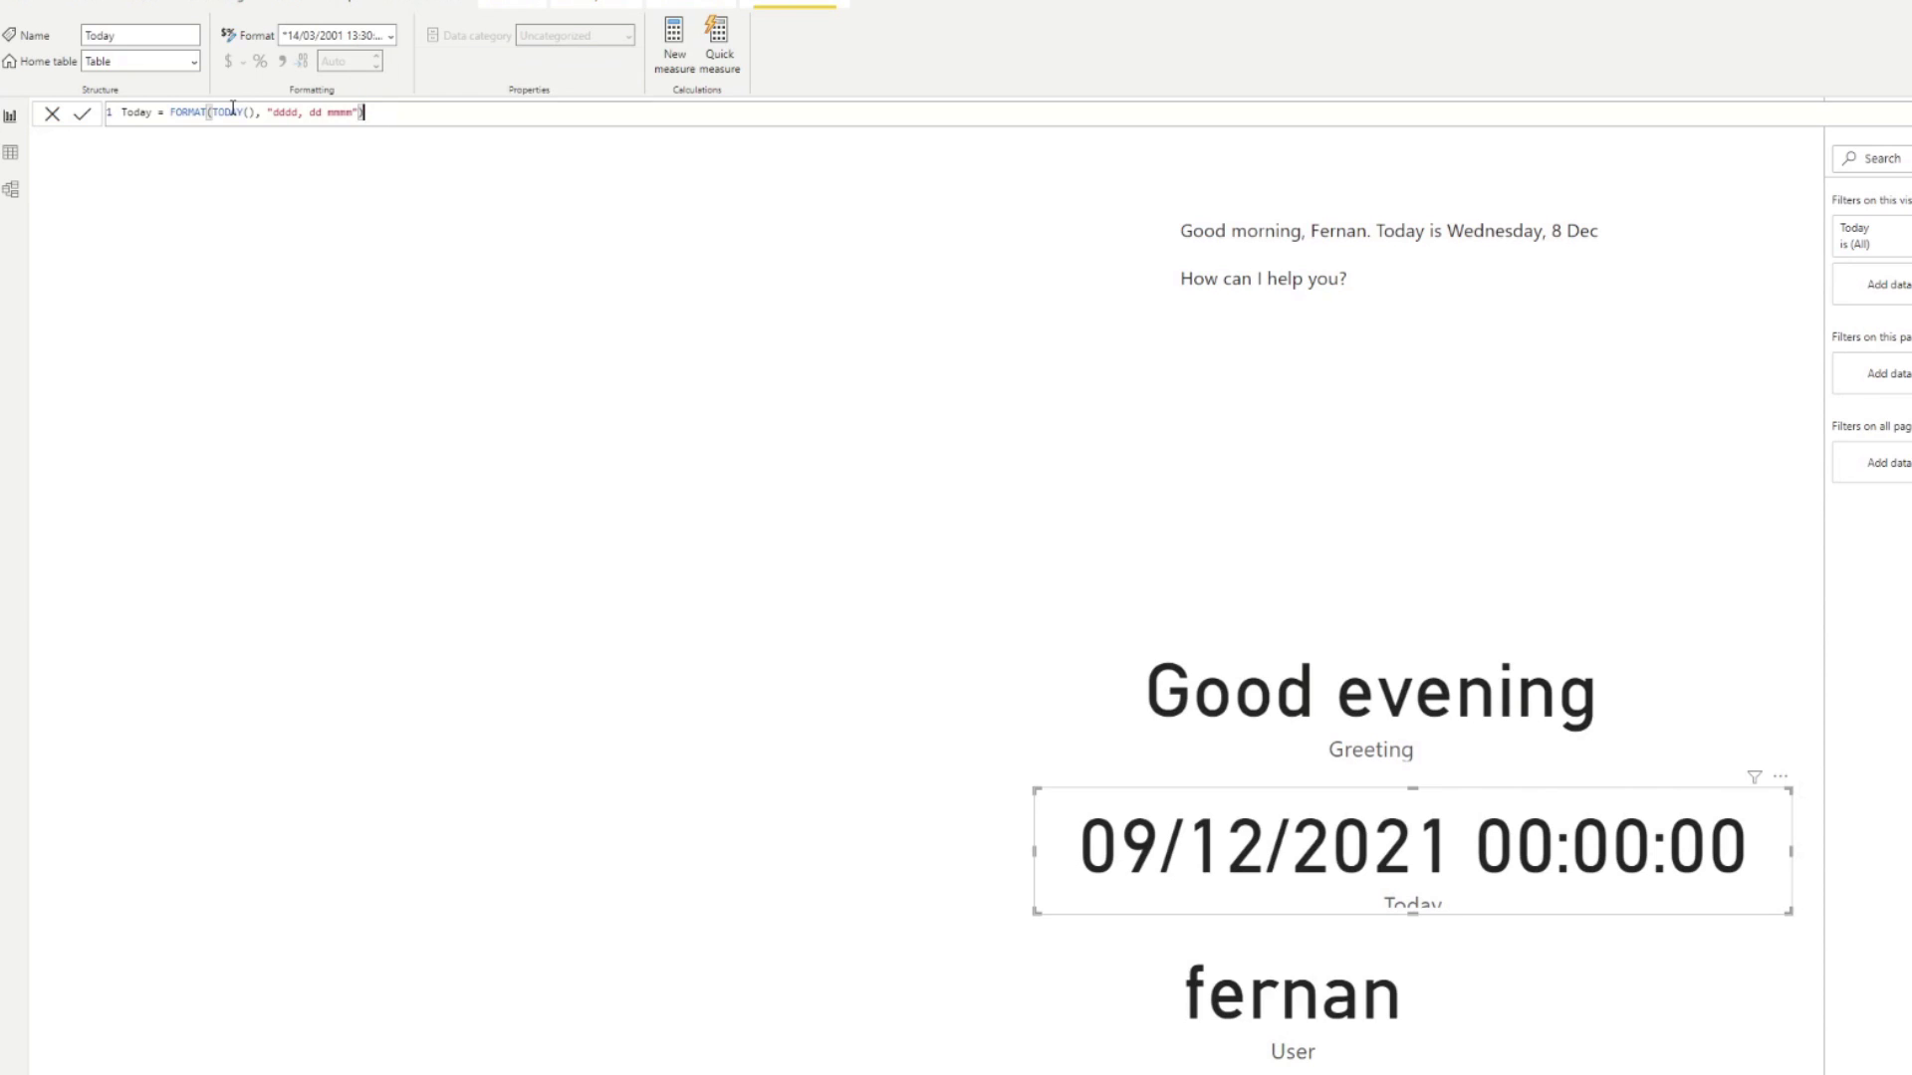
{"action": "double_click", "coordinate": [286, 113]}
{"action": "left_click", "coordinate": [383, 112]}
{"action": "key", "text": "Return"}
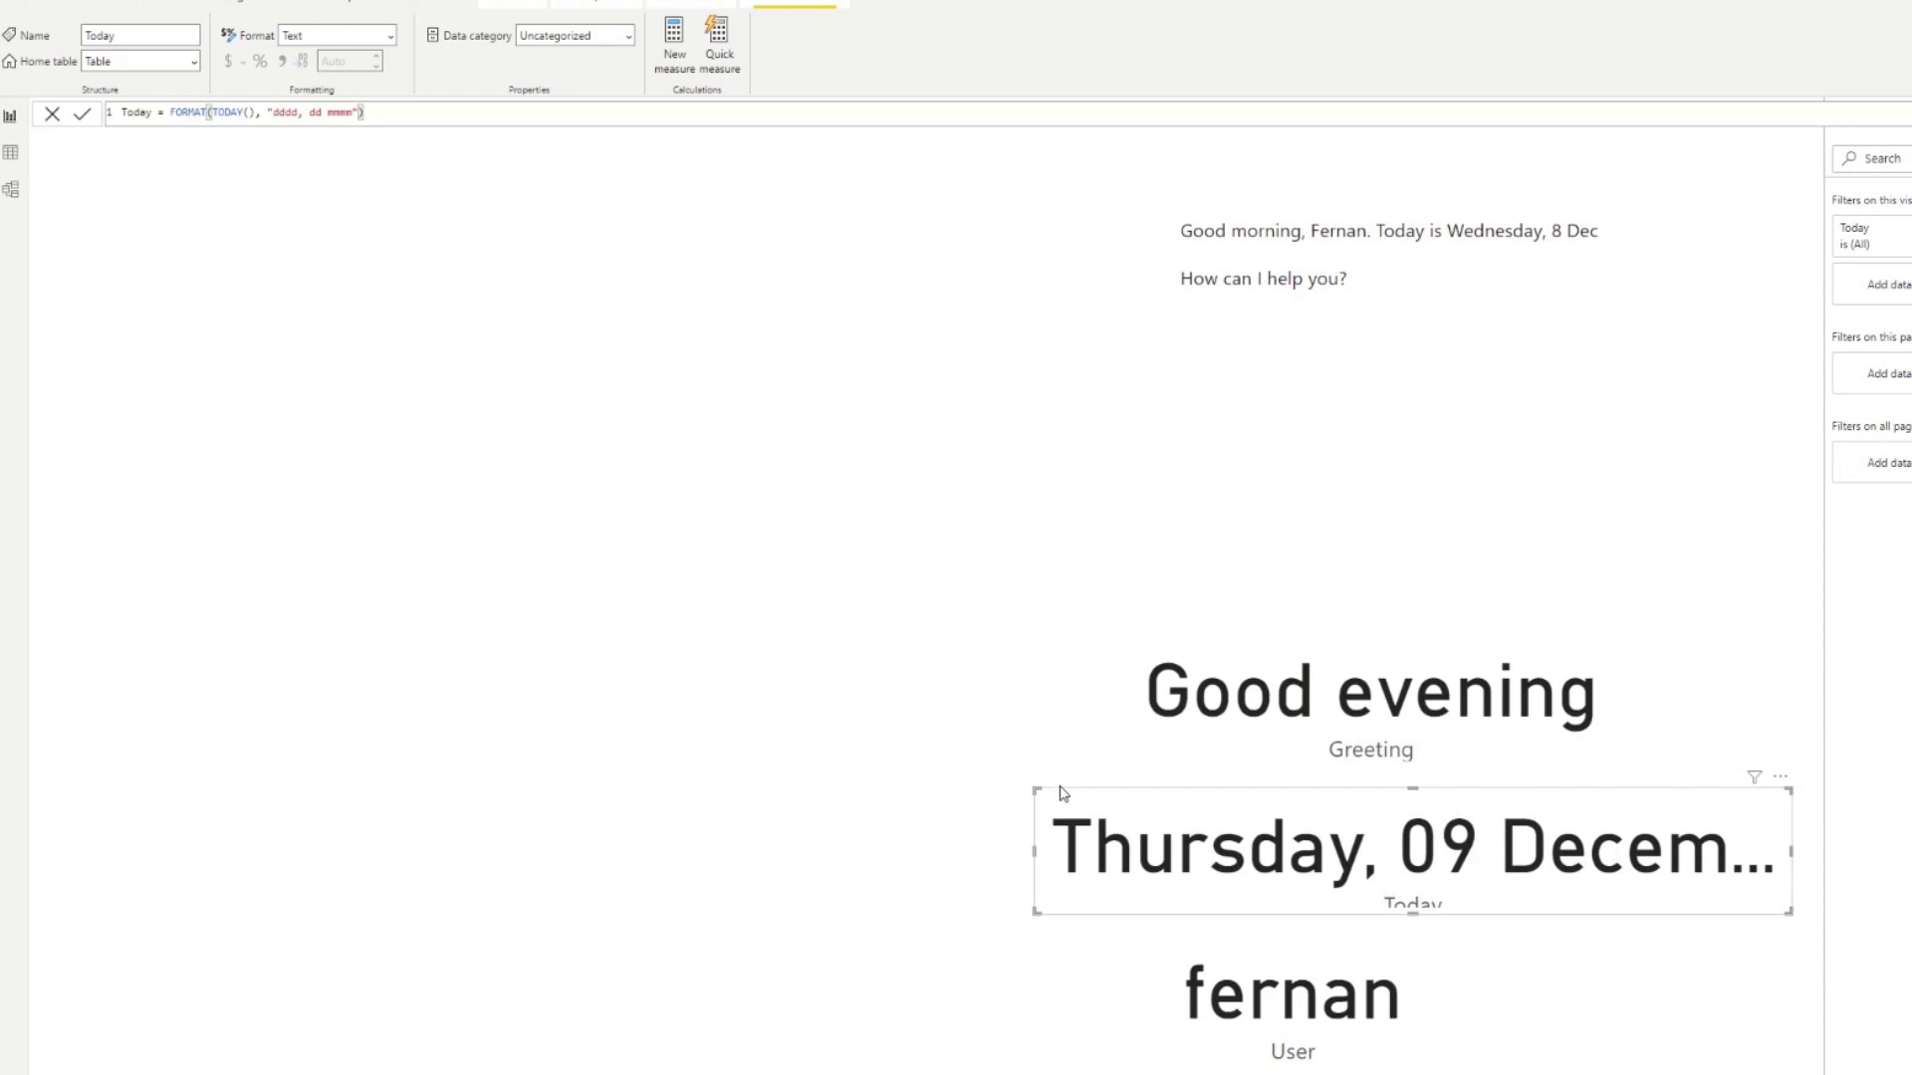
{"action": "left_click_drag", "start_coordinate": [1036, 851], "coordinate": [897, 871]}
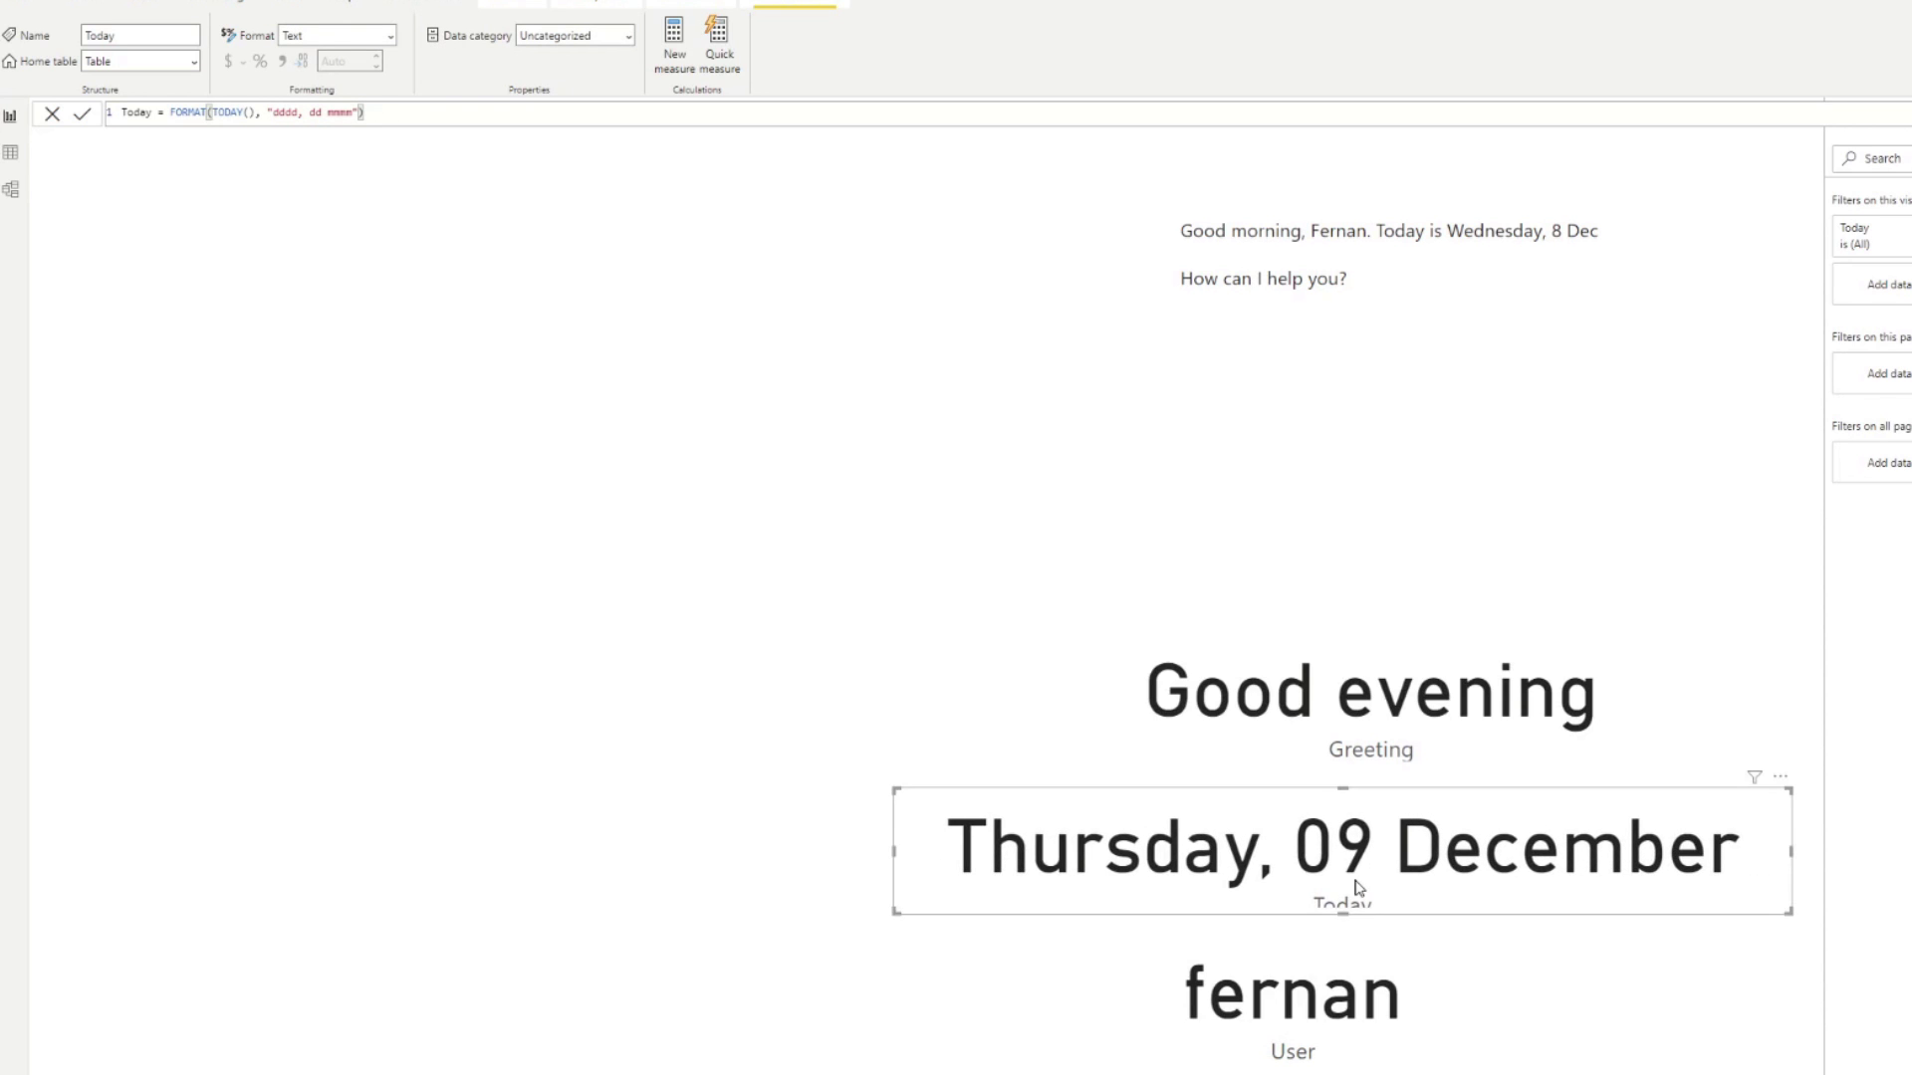
{"action": "mouse_move", "coordinate": [1358, 896]}
{"action": "left_mouse_down"}
{"action": "mouse_move", "coordinate": [1349, 658]}
{"action": "mouse_move", "coordinate": [1330, 912]}
{"action": "mouse_move", "coordinate": [1335, 885]}
{"action": "left_mouse_up"}
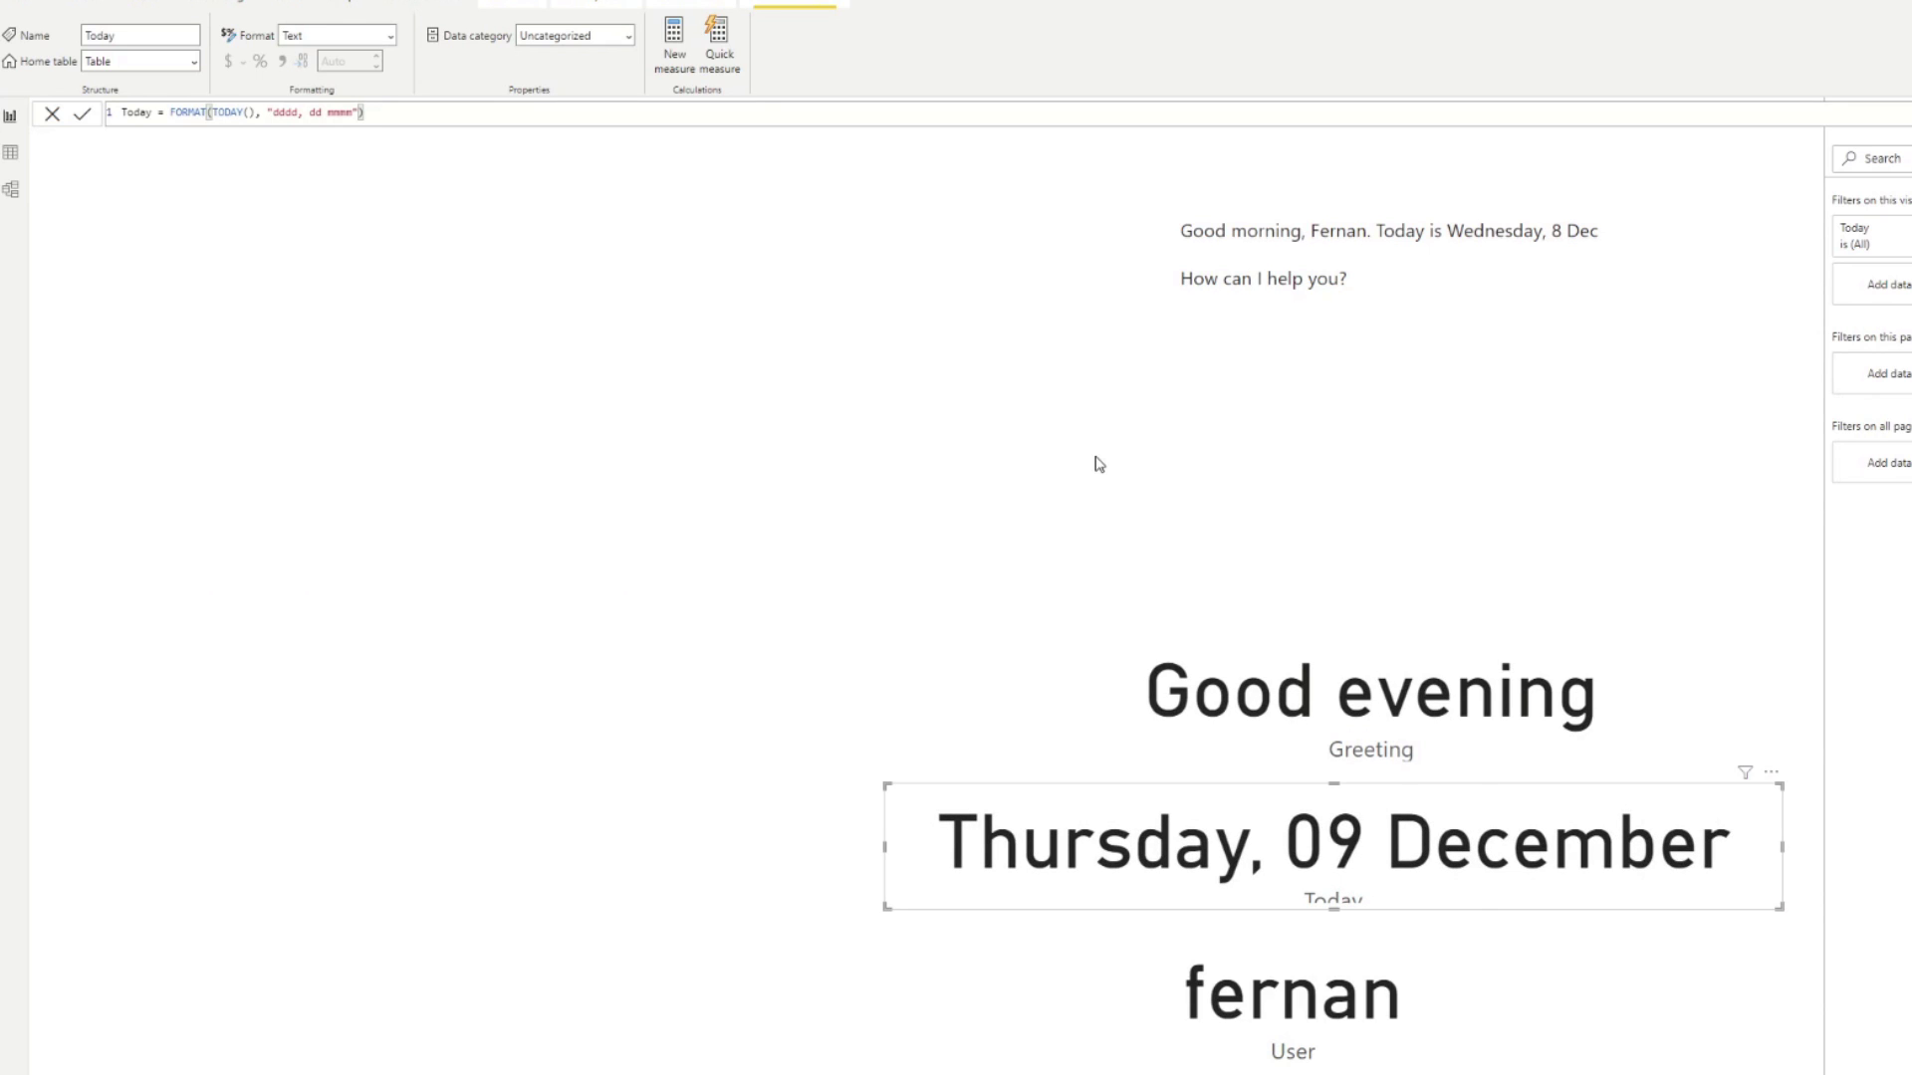
Delete the Greeting, Today and User cards from the report page.
{"action": "left_click", "coordinate": [1438, 719]}
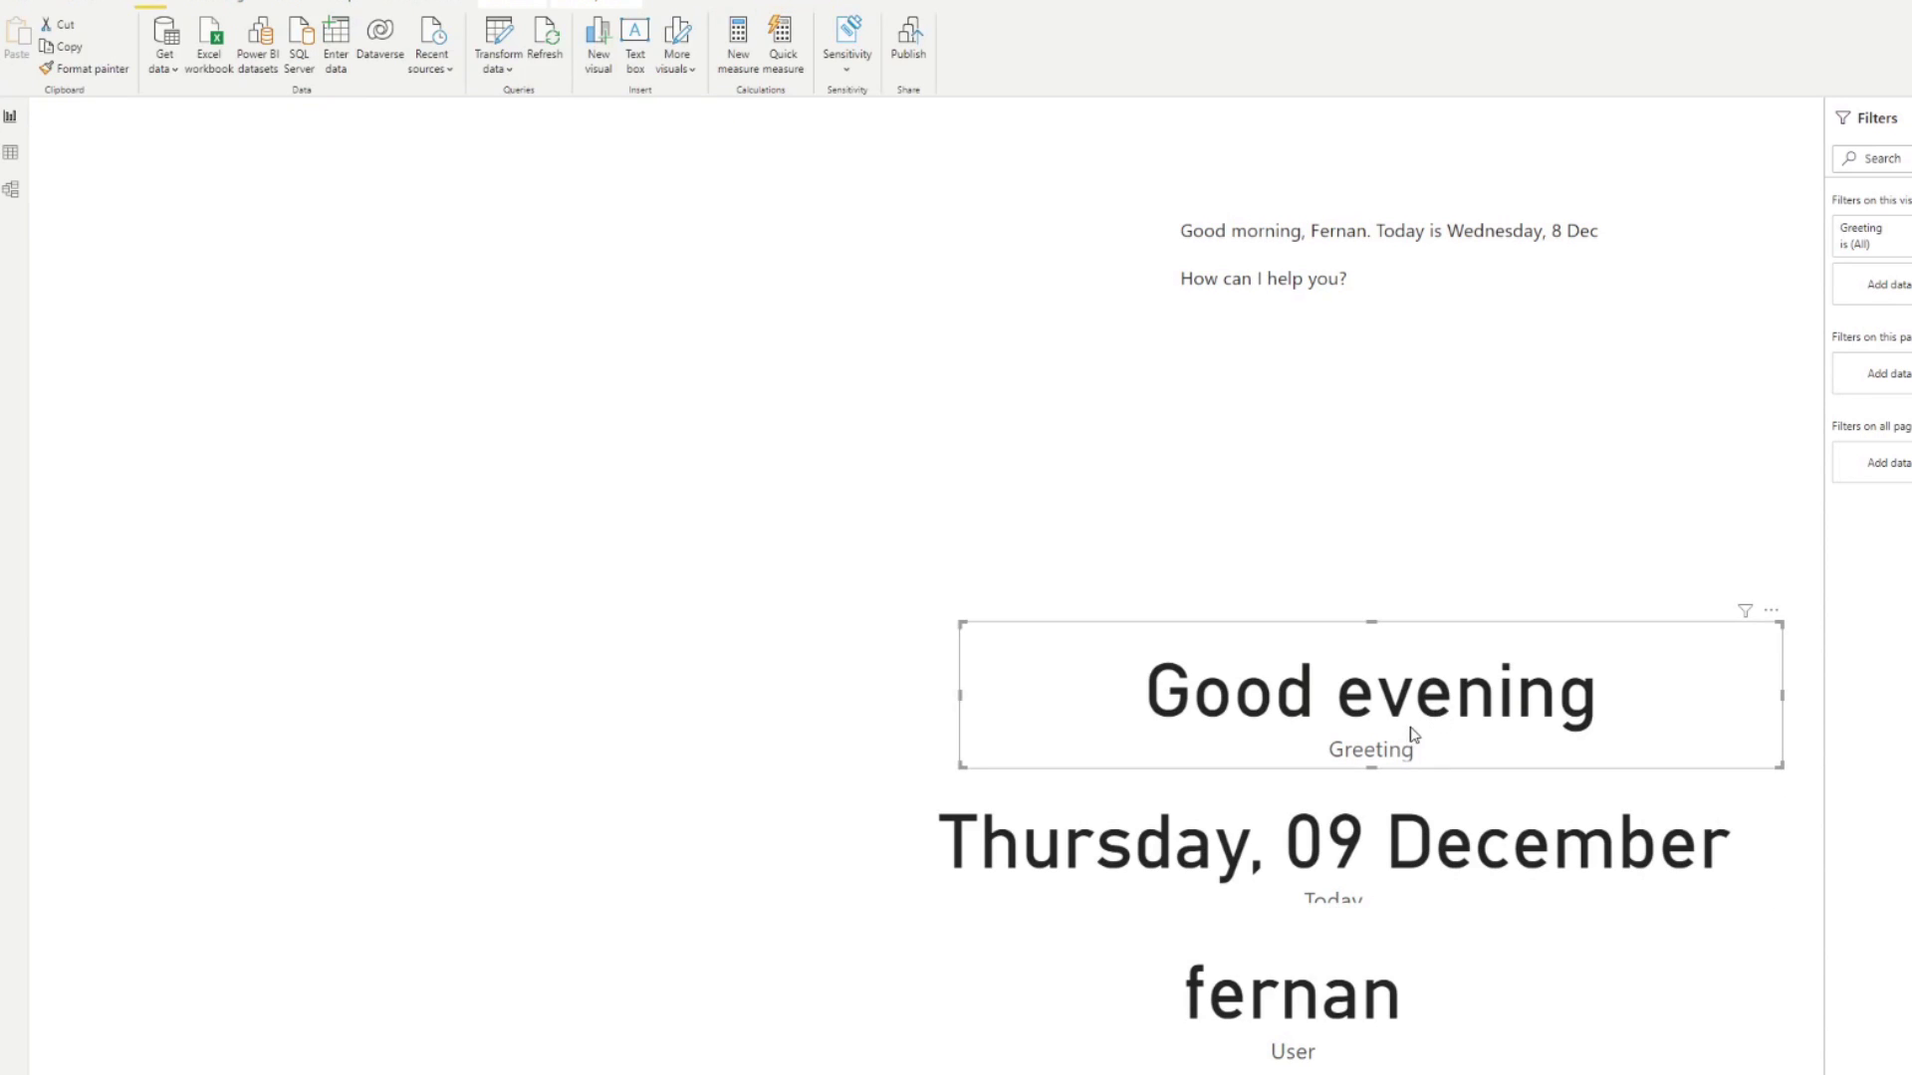
{"action": "key", "text": "Delete"}
{"action": "left_click", "coordinate": [1408, 853]}
{"action": "key", "text": "Delete"}
{"action": "left_click", "coordinate": [1394, 844]}
{"action": "key", "text": "Delete"}
Remove the static words 'Good morning' from the text box.
{"action": "left_click", "coordinate": [1416, 397]}
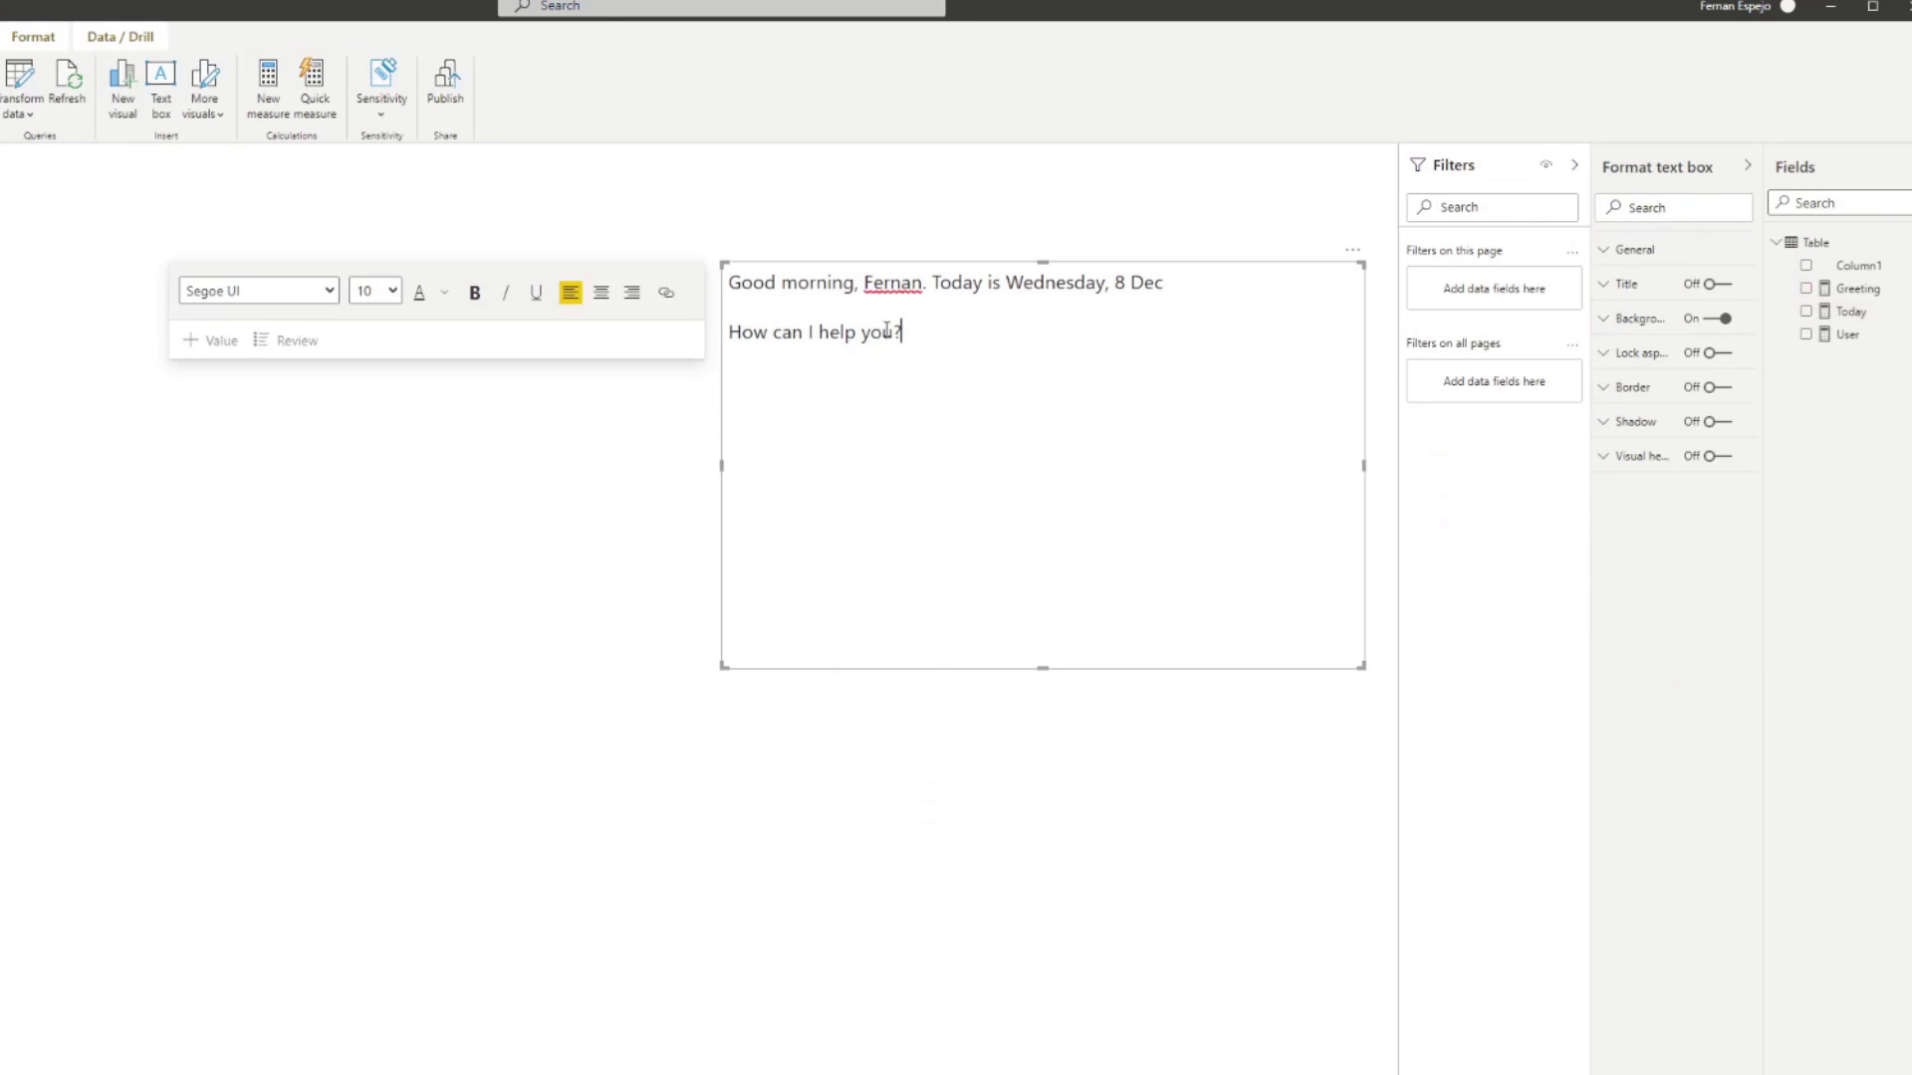
{"action": "left_click_drag", "start_coordinate": [1300, 230], "coordinate": [1183, 242]}
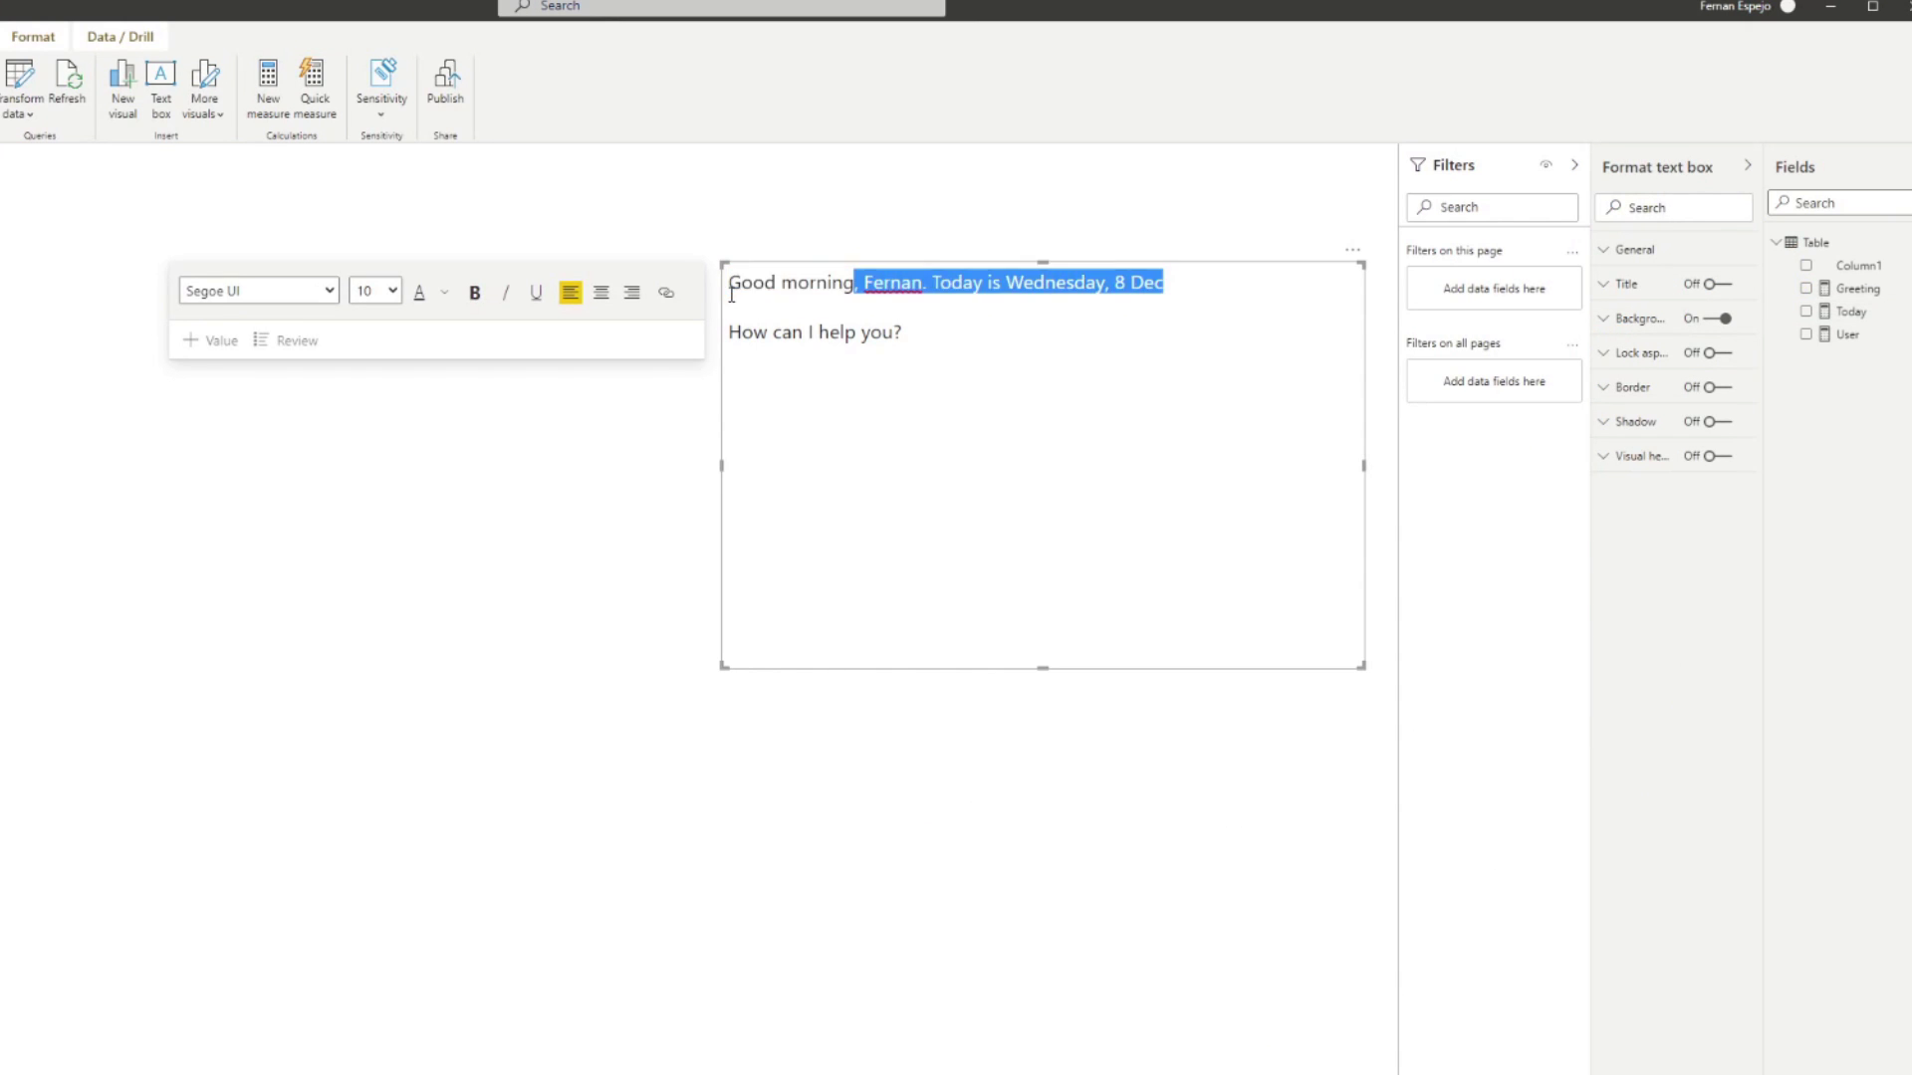
{"action": "left_click", "coordinate": [795, 284]}
{"action": "key", "text": "ctrl+a"}
{"action": "left_click", "coordinate": [732, 281]}
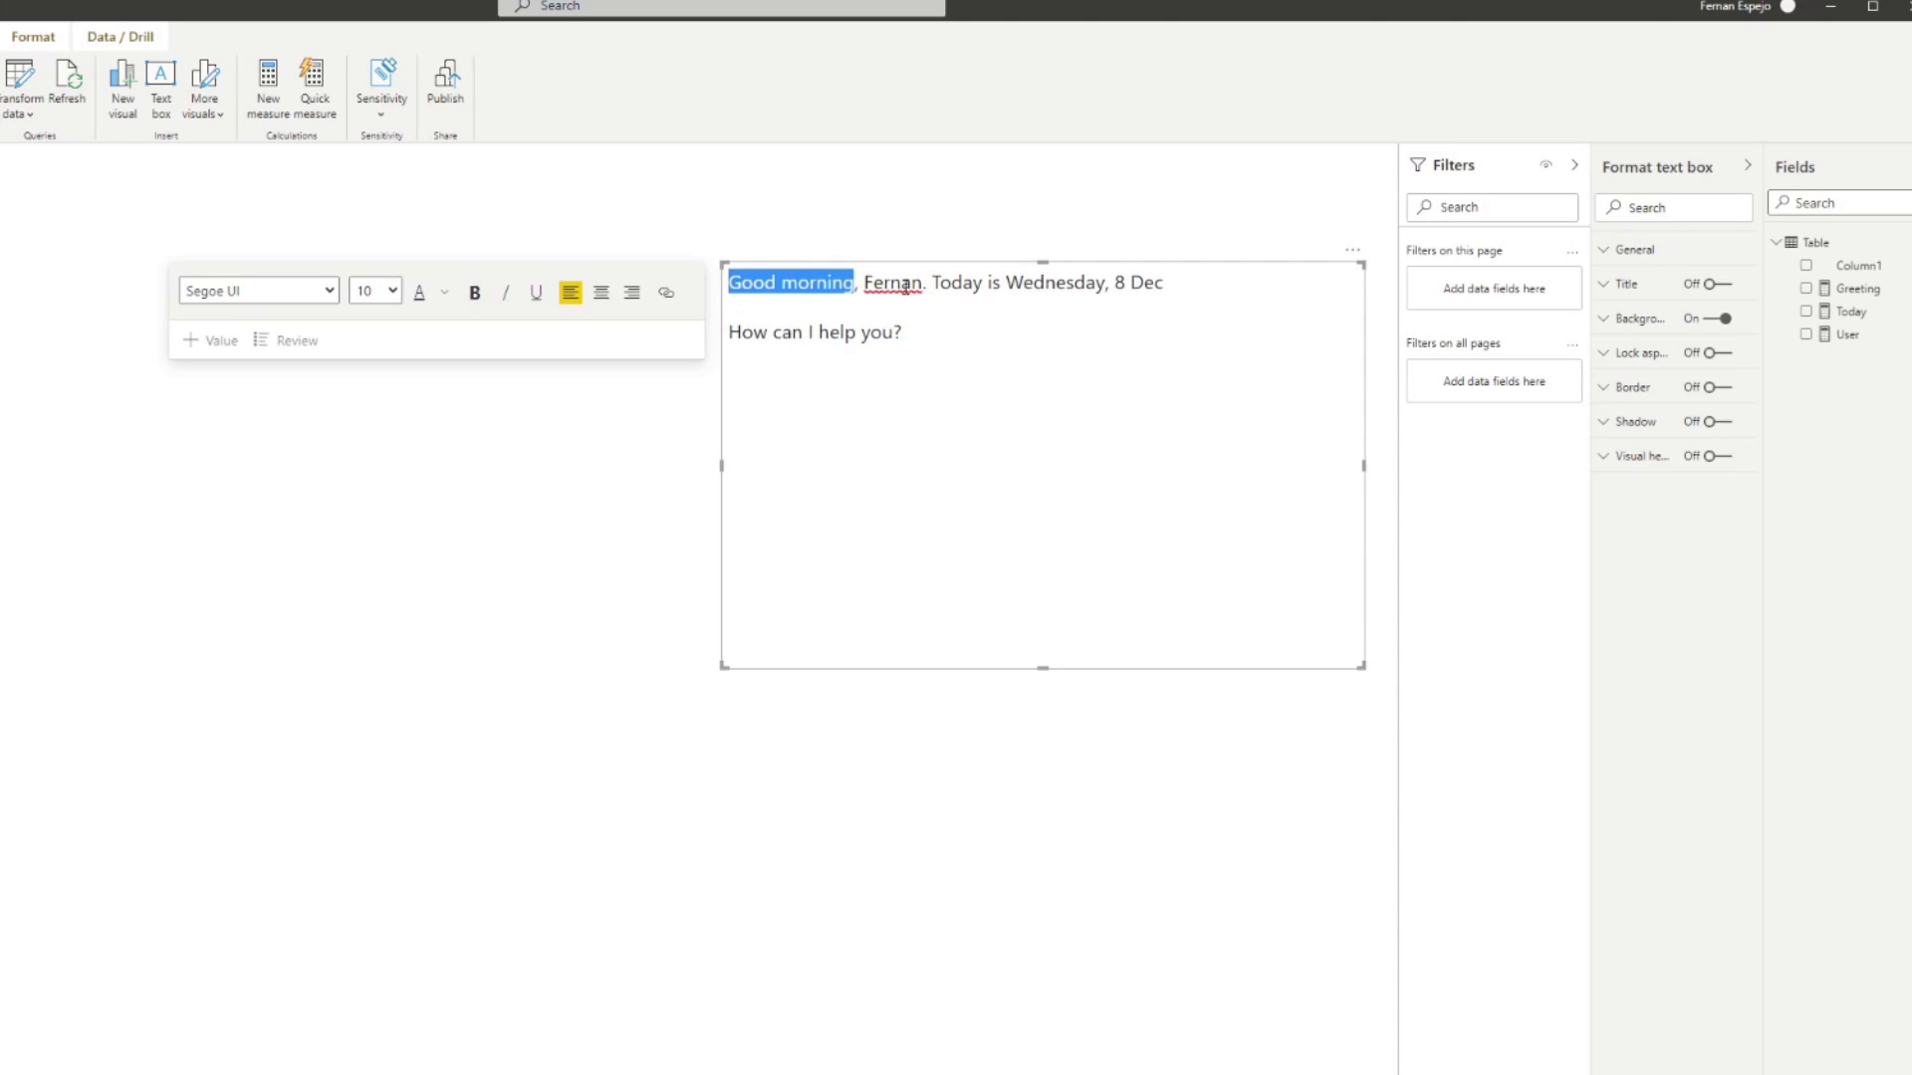
{"action": "key", "text": "BackSpace"}
Insert the greeting measure as a dynamic value at the start of the text box, showing Good evening.
{"action": "left_click", "coordinate": [294, 340]}
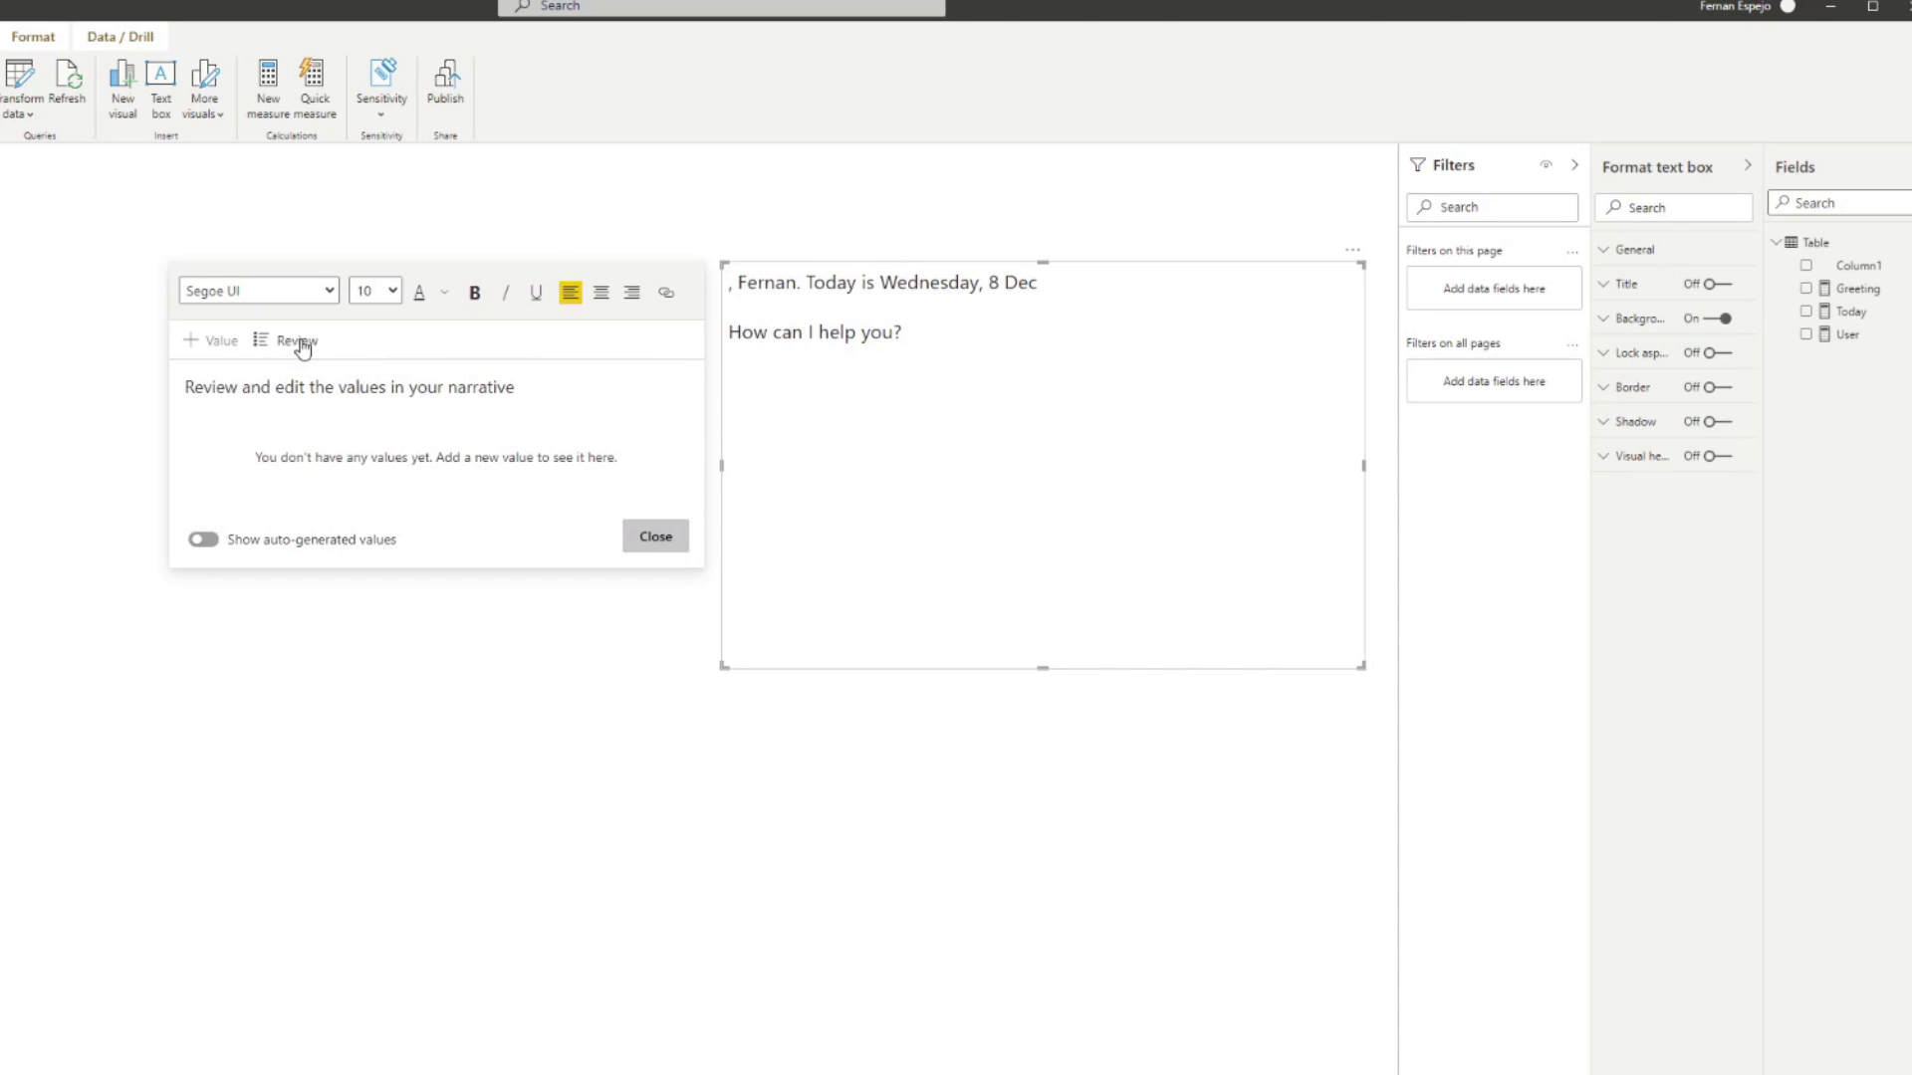
{"action": "left_click", "coordinate": [221, 341]}
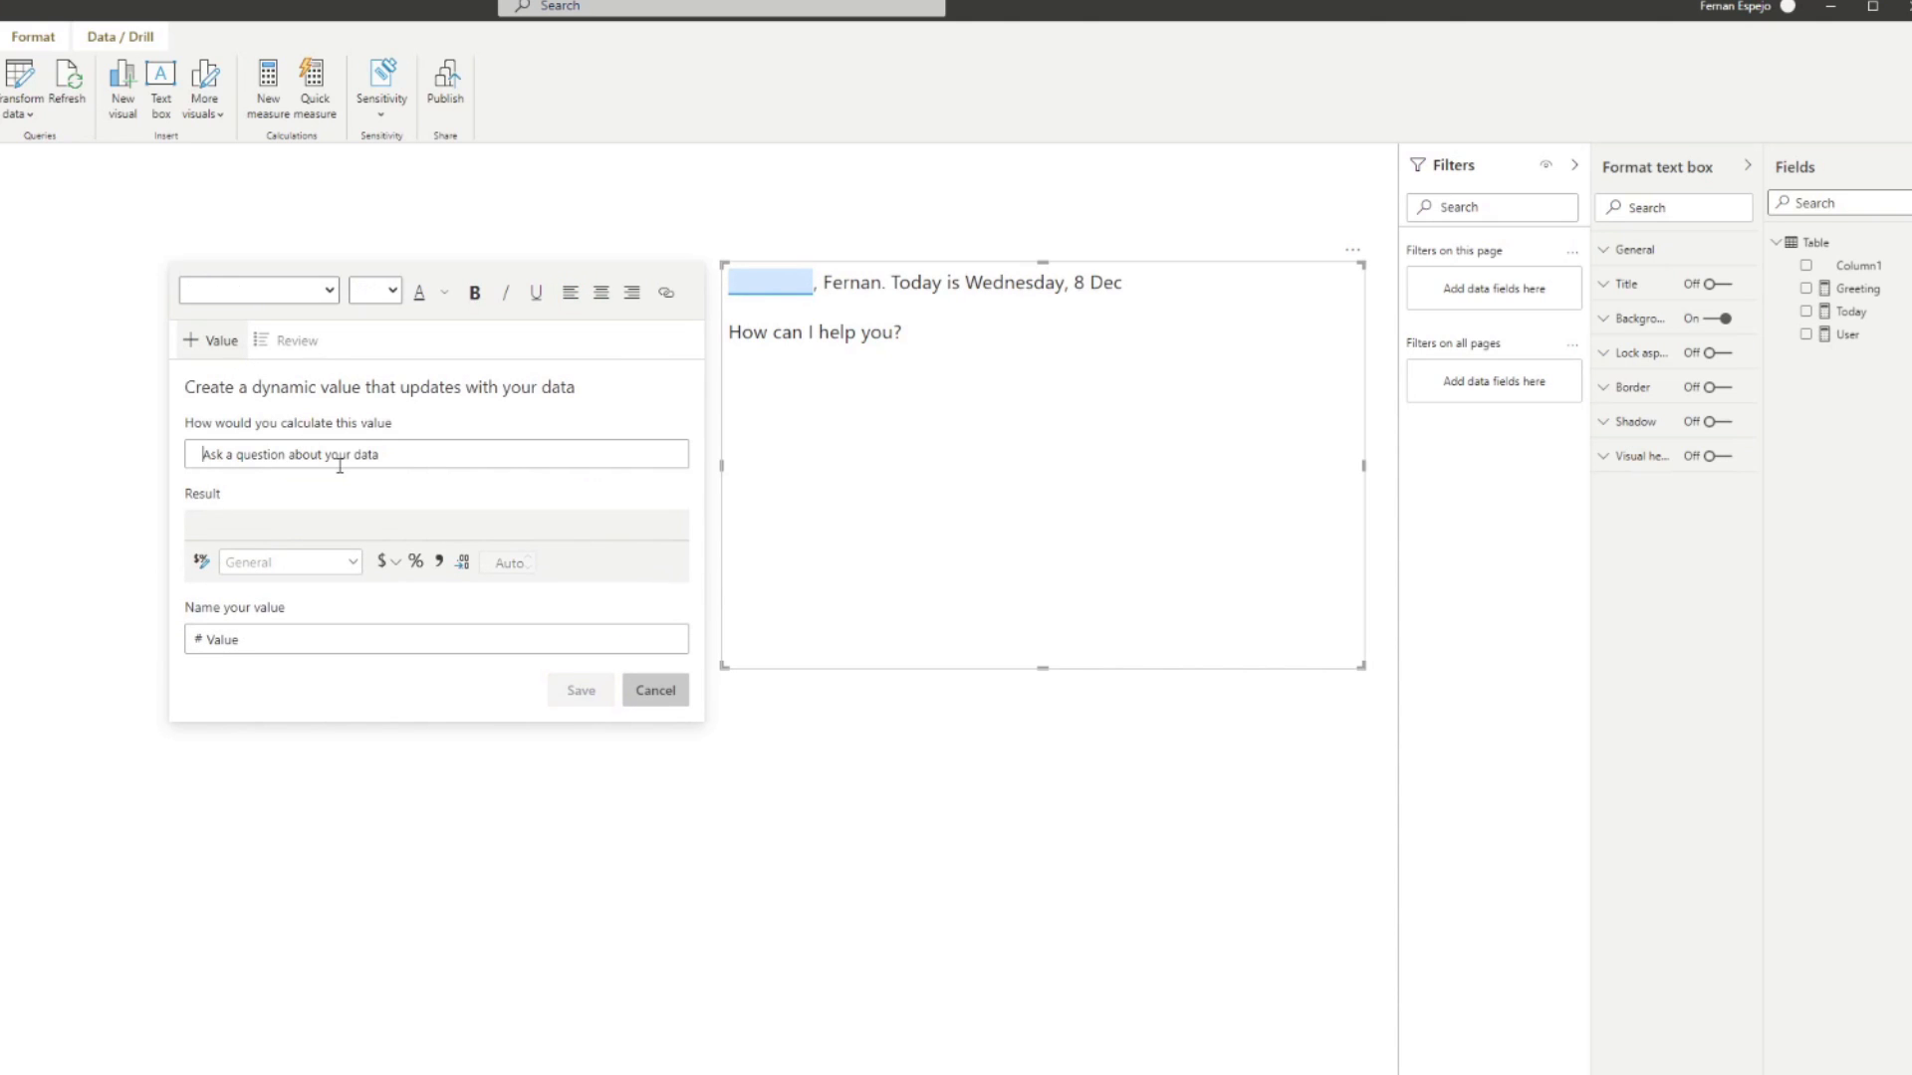
{"action": "type", "text": "greeting"}
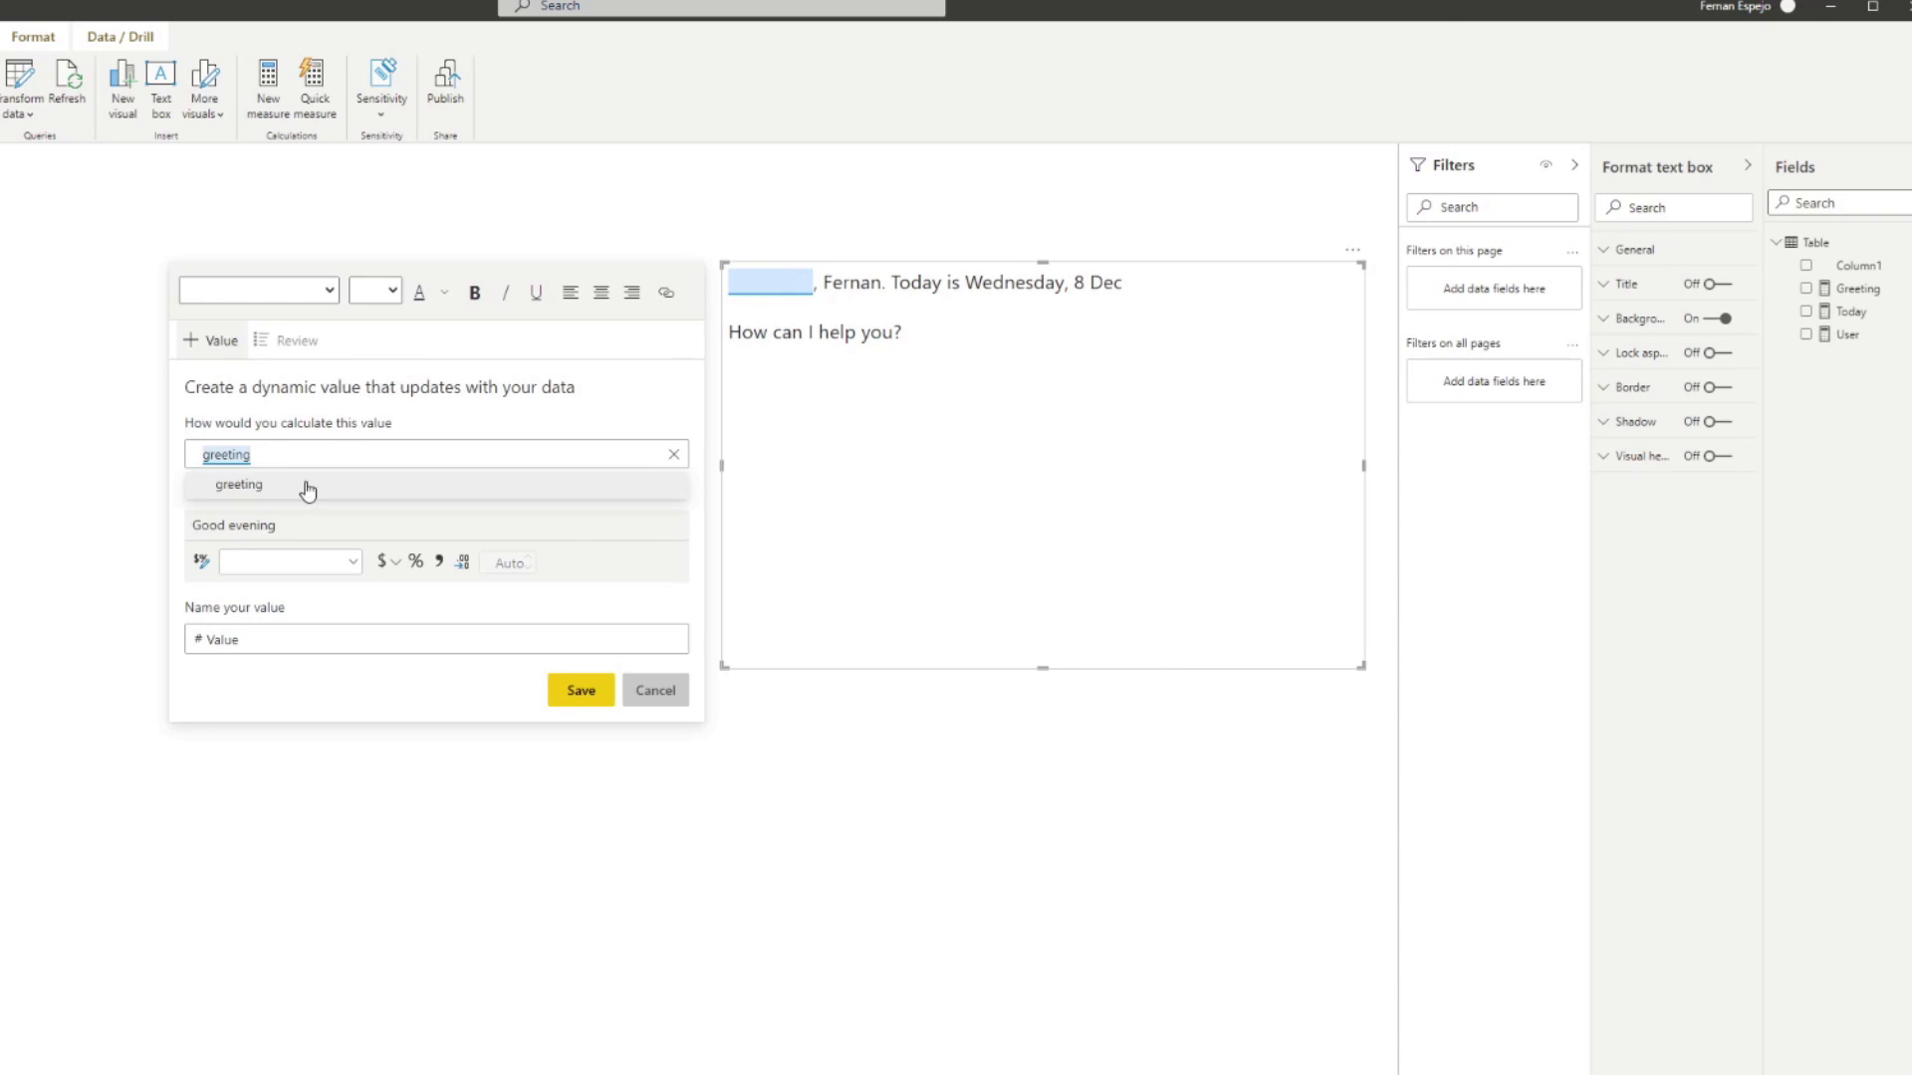
{"action": "left_click", "coordinate": [308, 487]}
{"action": "left_click", "coordinate": [569, 692]}
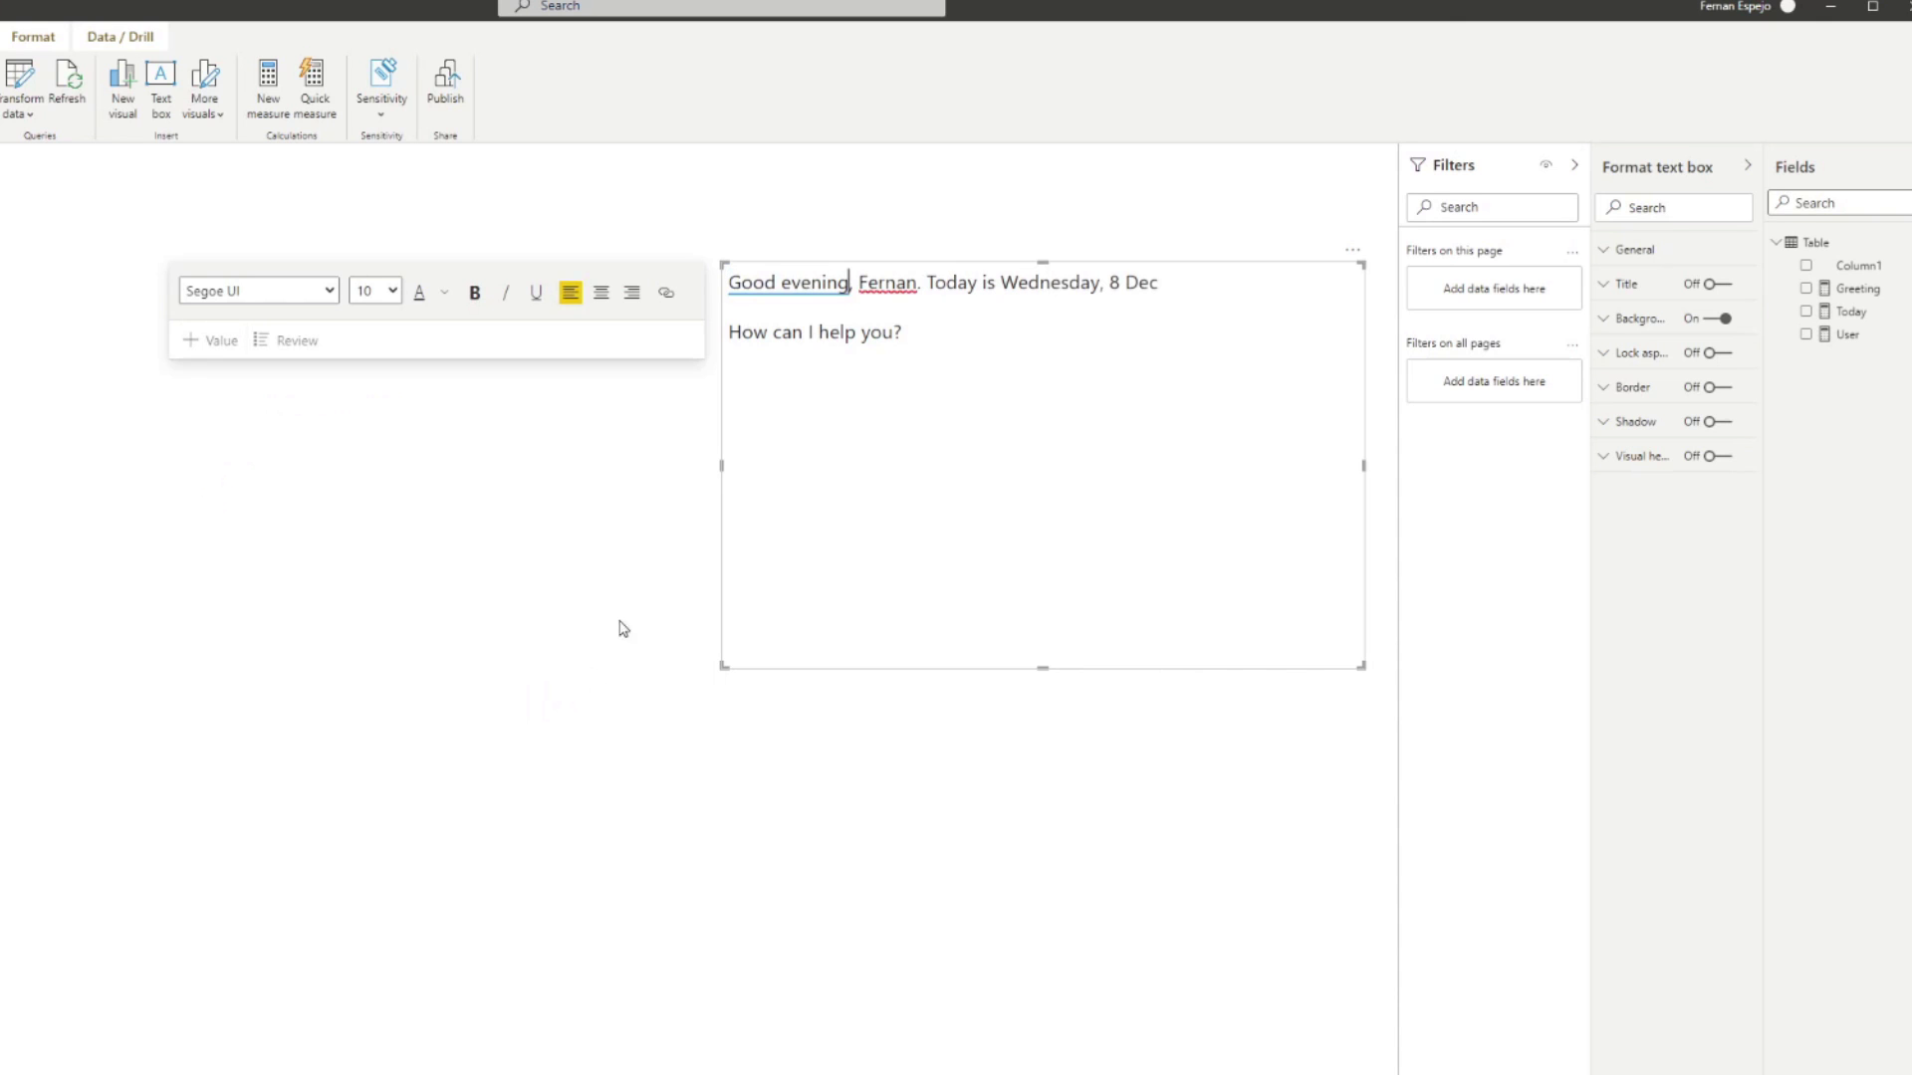
{"action": "double_click", "coordinate": [903, 282]}
Replace the hard-coded name with the dynamic user measure value.
{"action": "key", "text": "BackSpace"}
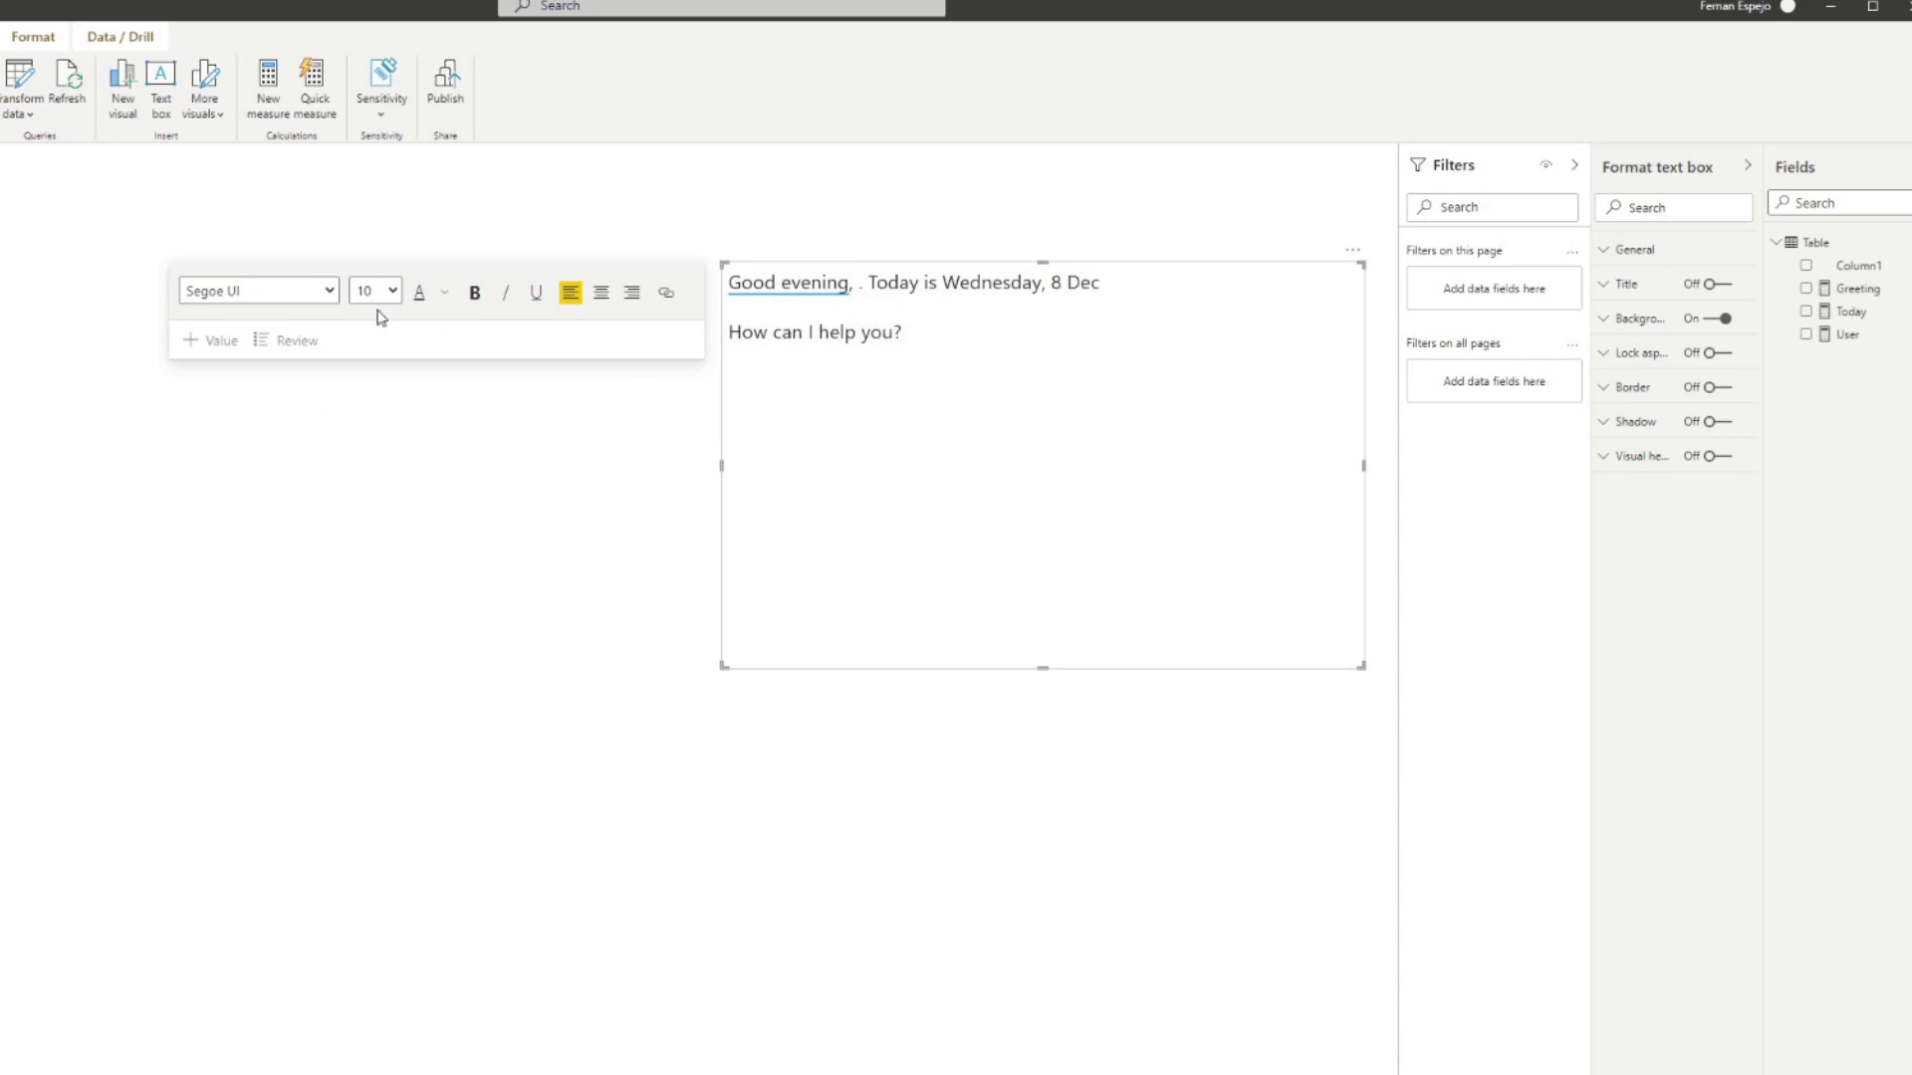
{"action": "left_click", "coordinate": [212, 341]}
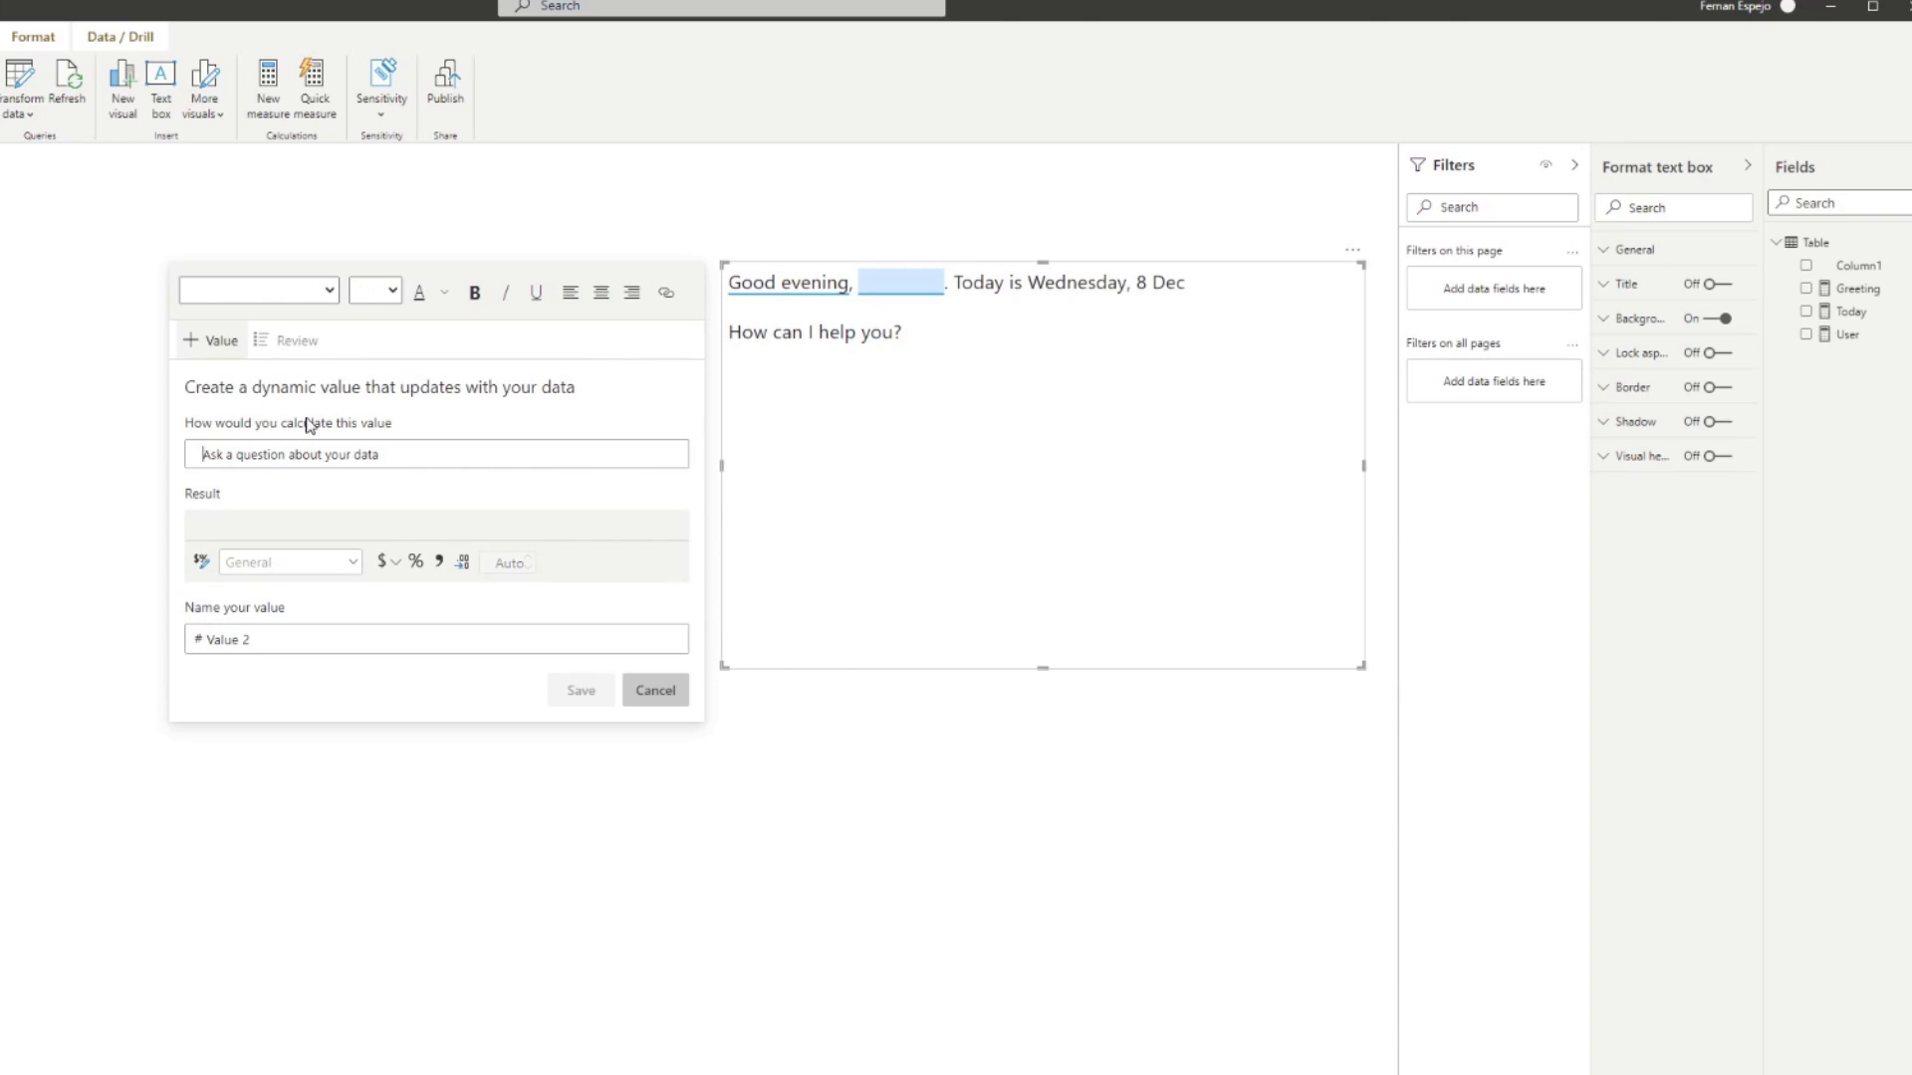
{"action": "type", "text": "user"}
{"action": "left_click", "coordinate": [276, 487]}
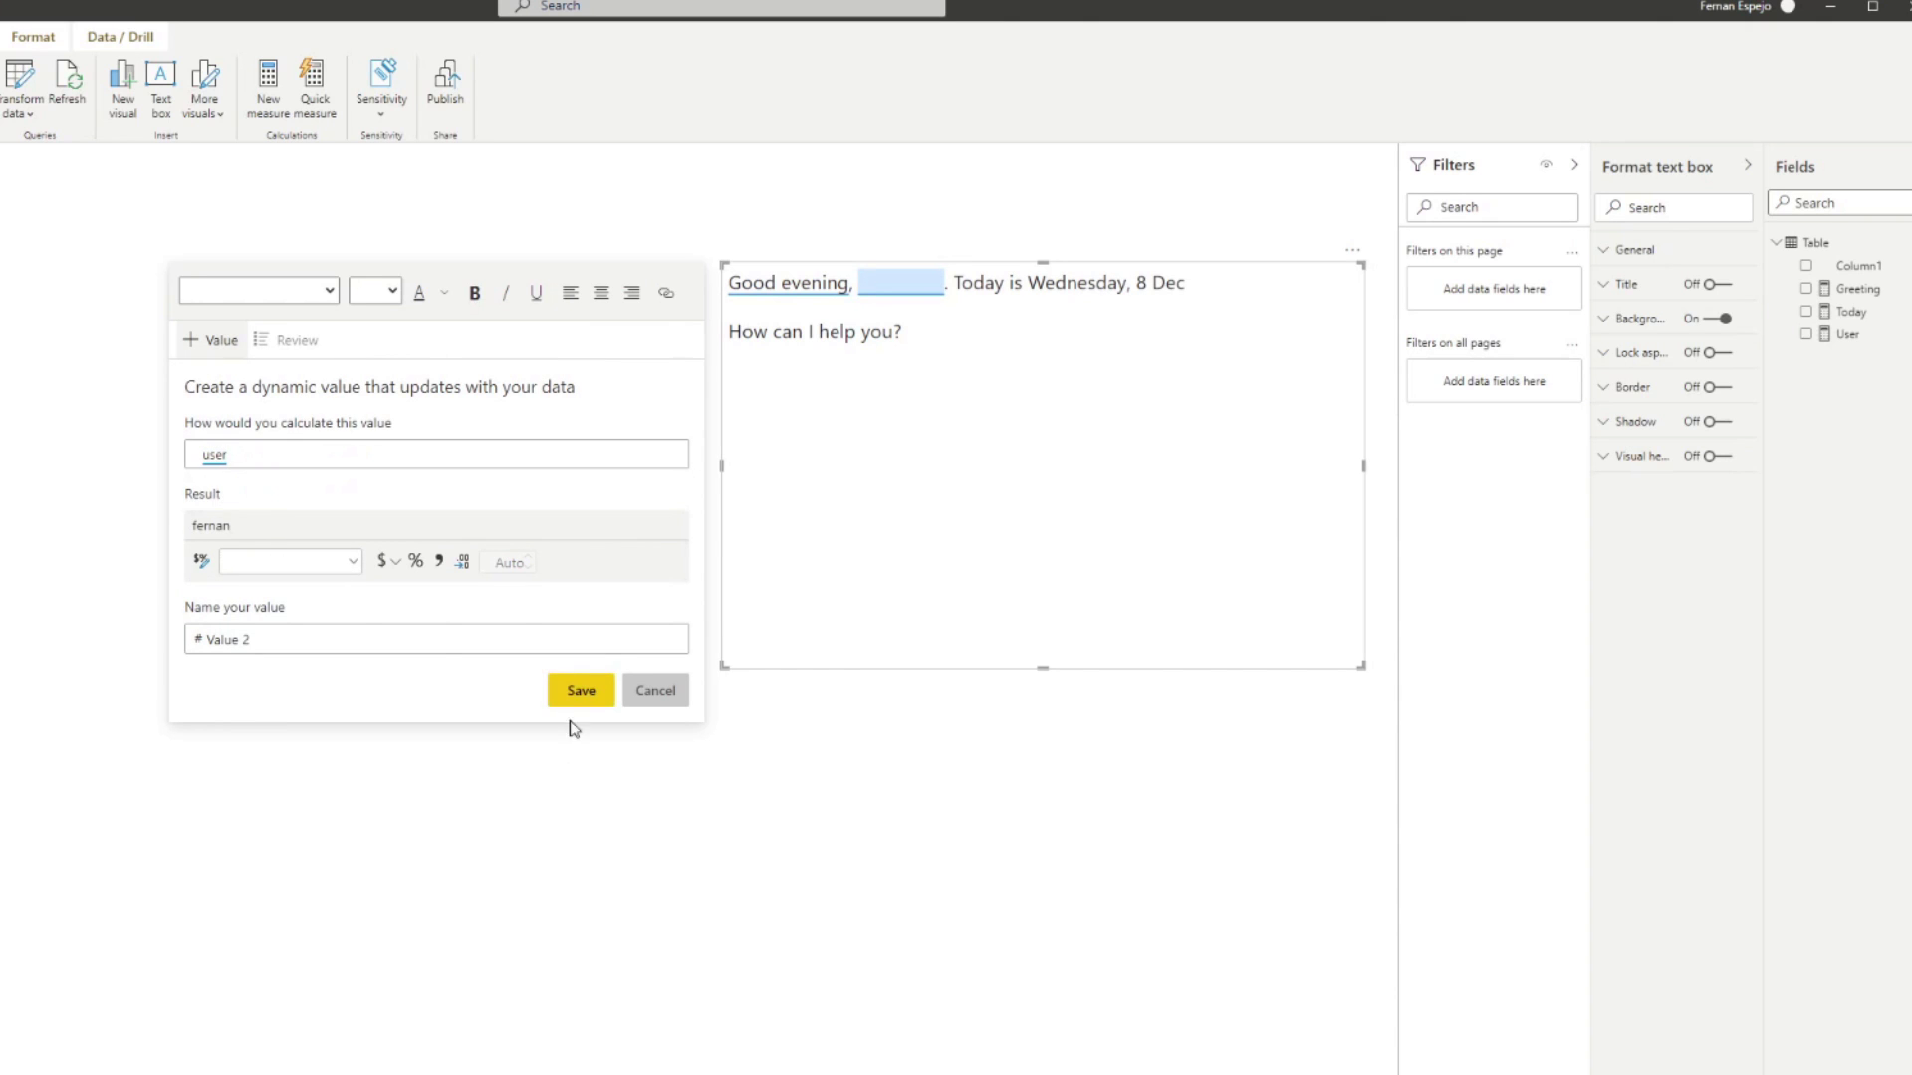
{"action": "left_click", "coordinate": [581, 691]}
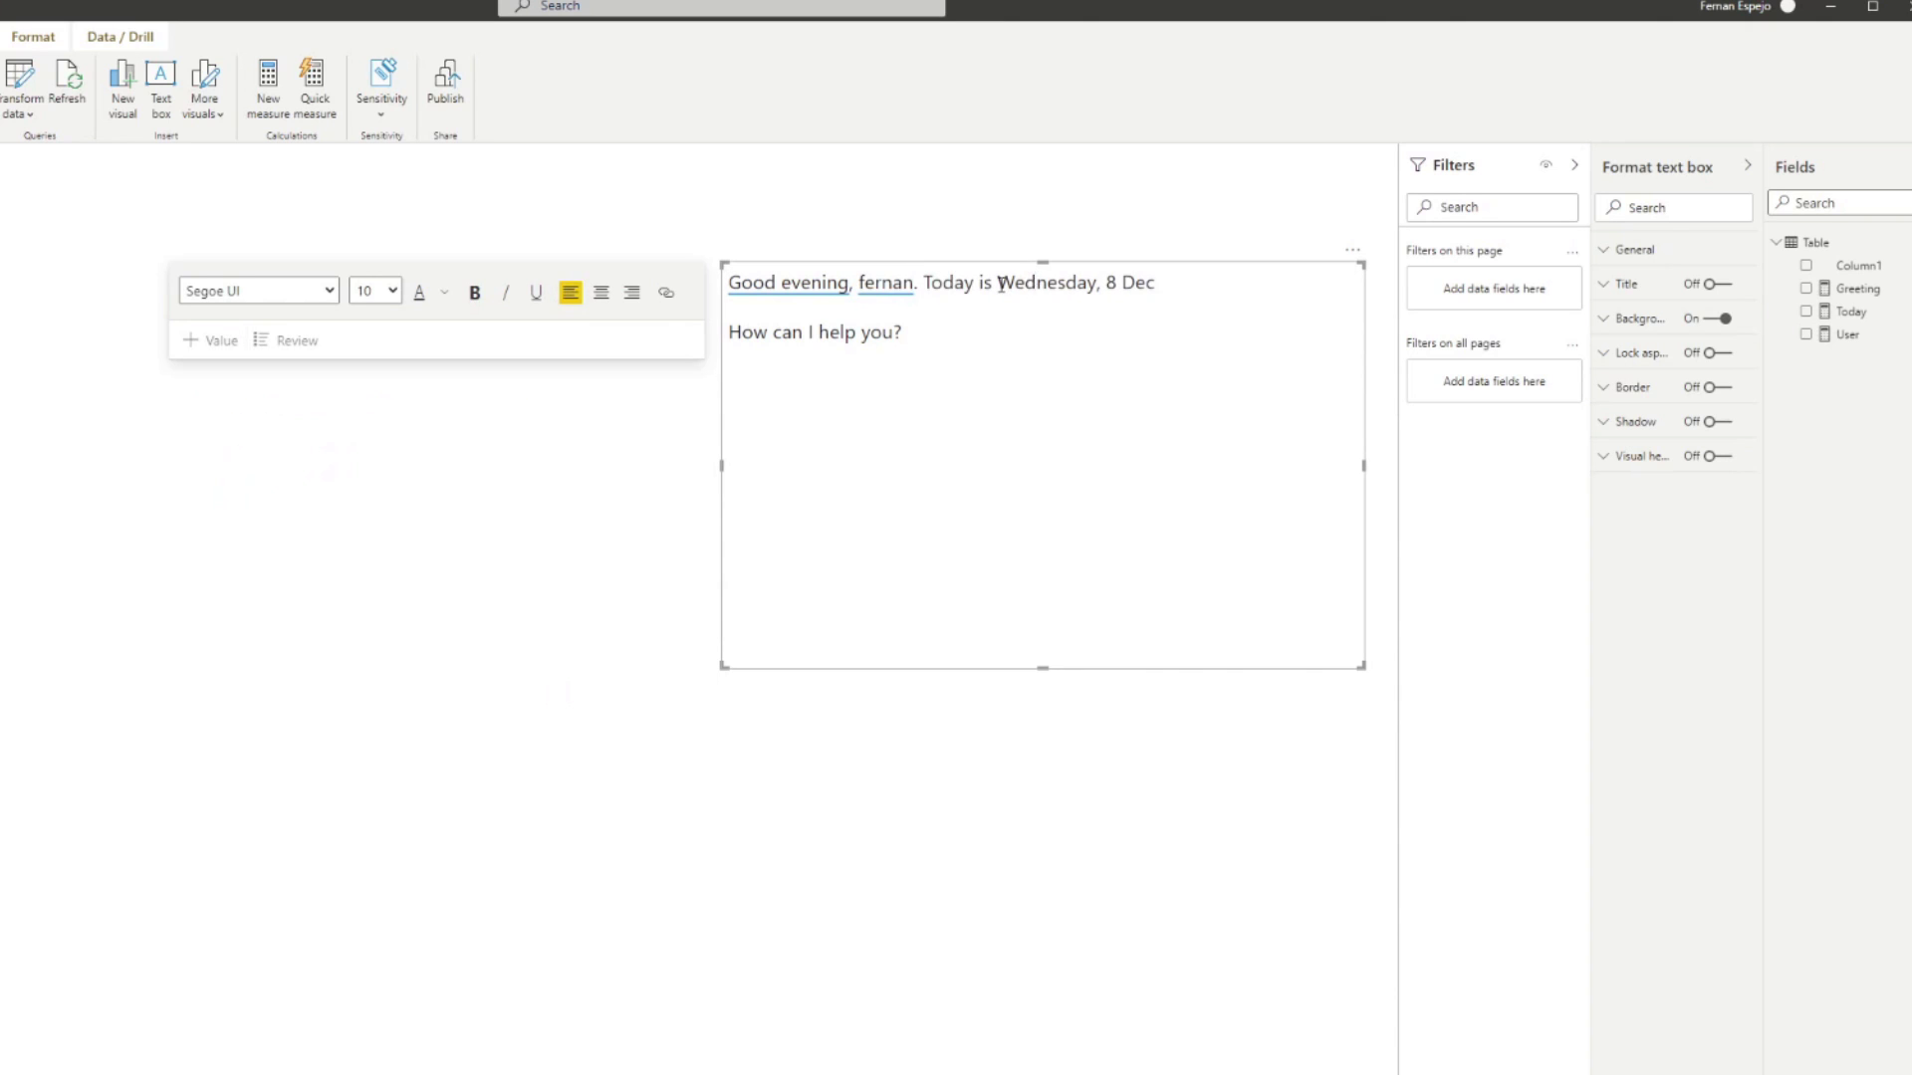
Replace the static date 'Wednesday, 8 Dec' with the today measure, reading Thursday, 09 December.
{"action": "left_click_drag", "start_coordinate": [1001, 284], "coordinate": [1161, 292]}
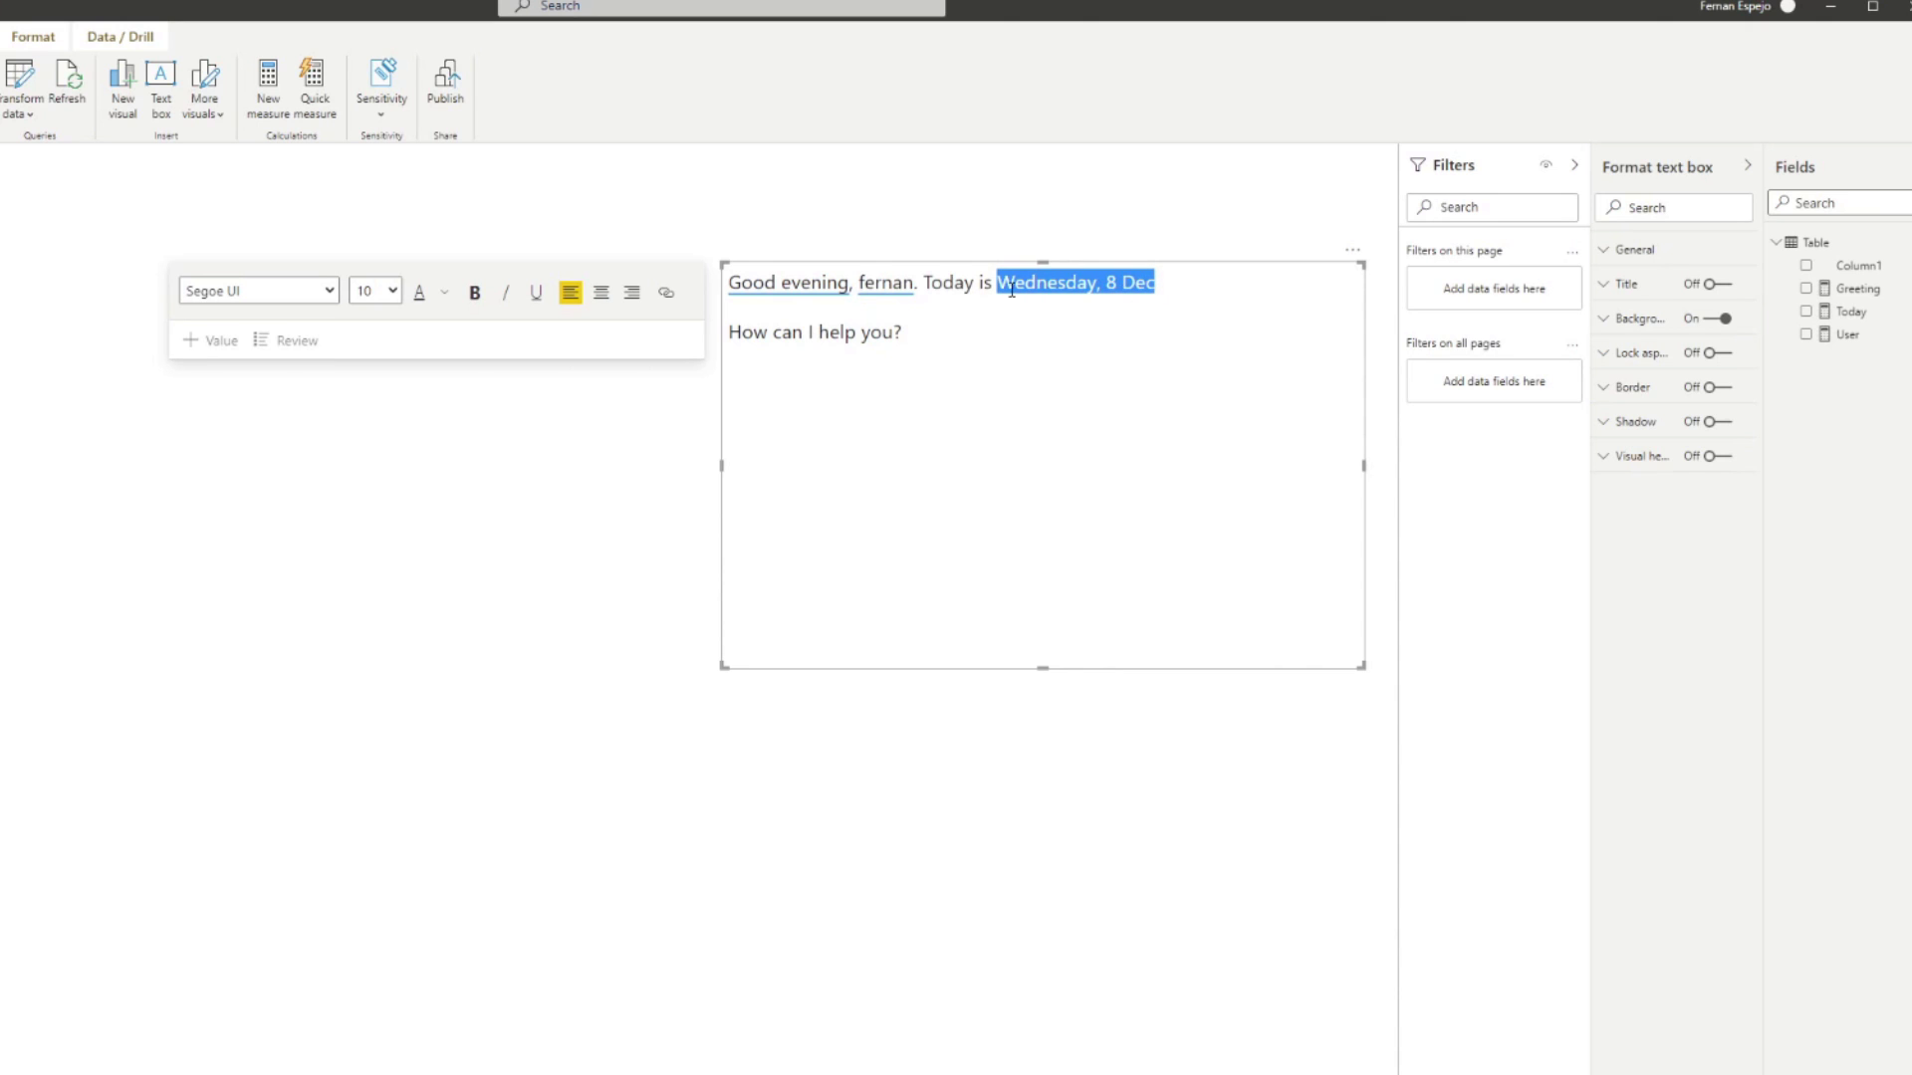
{"action": "key", "text": "BackSpace"}
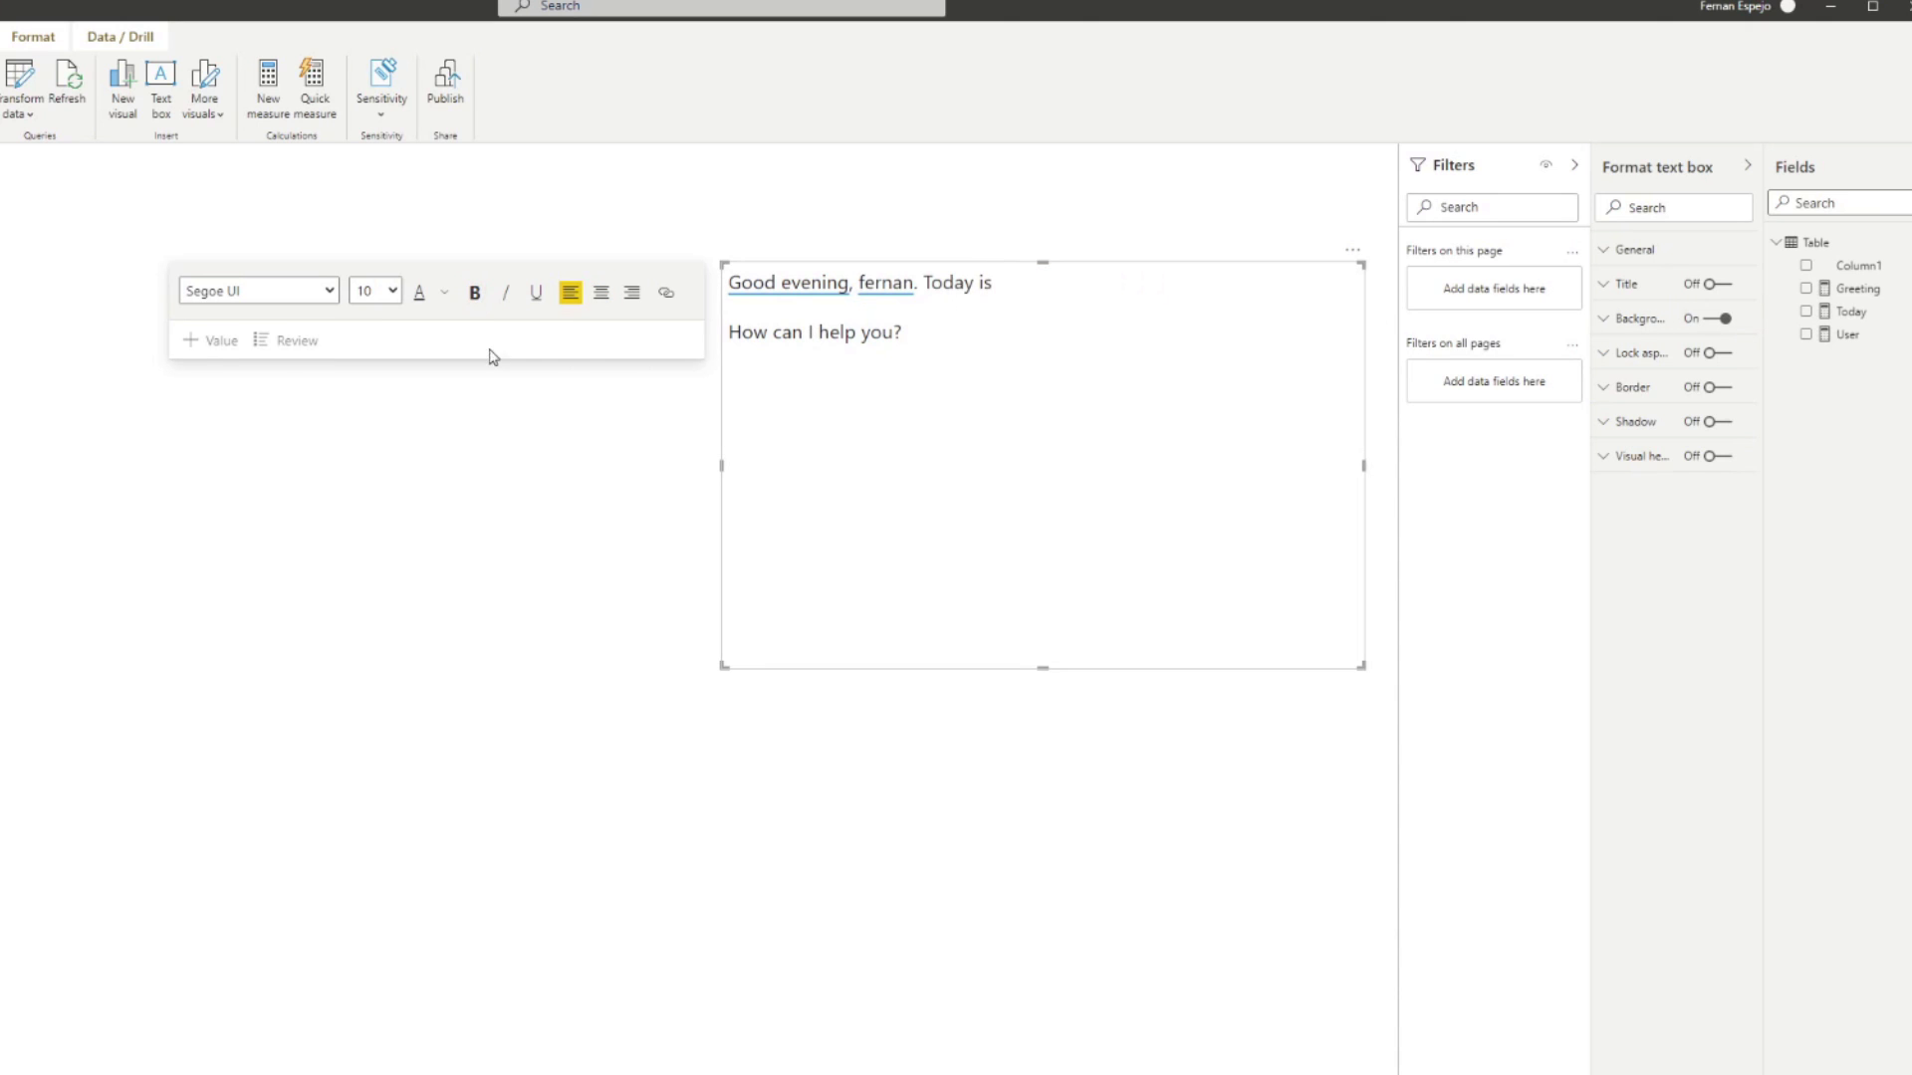
{"action": "left_click", "coordinate": [213, 340]}
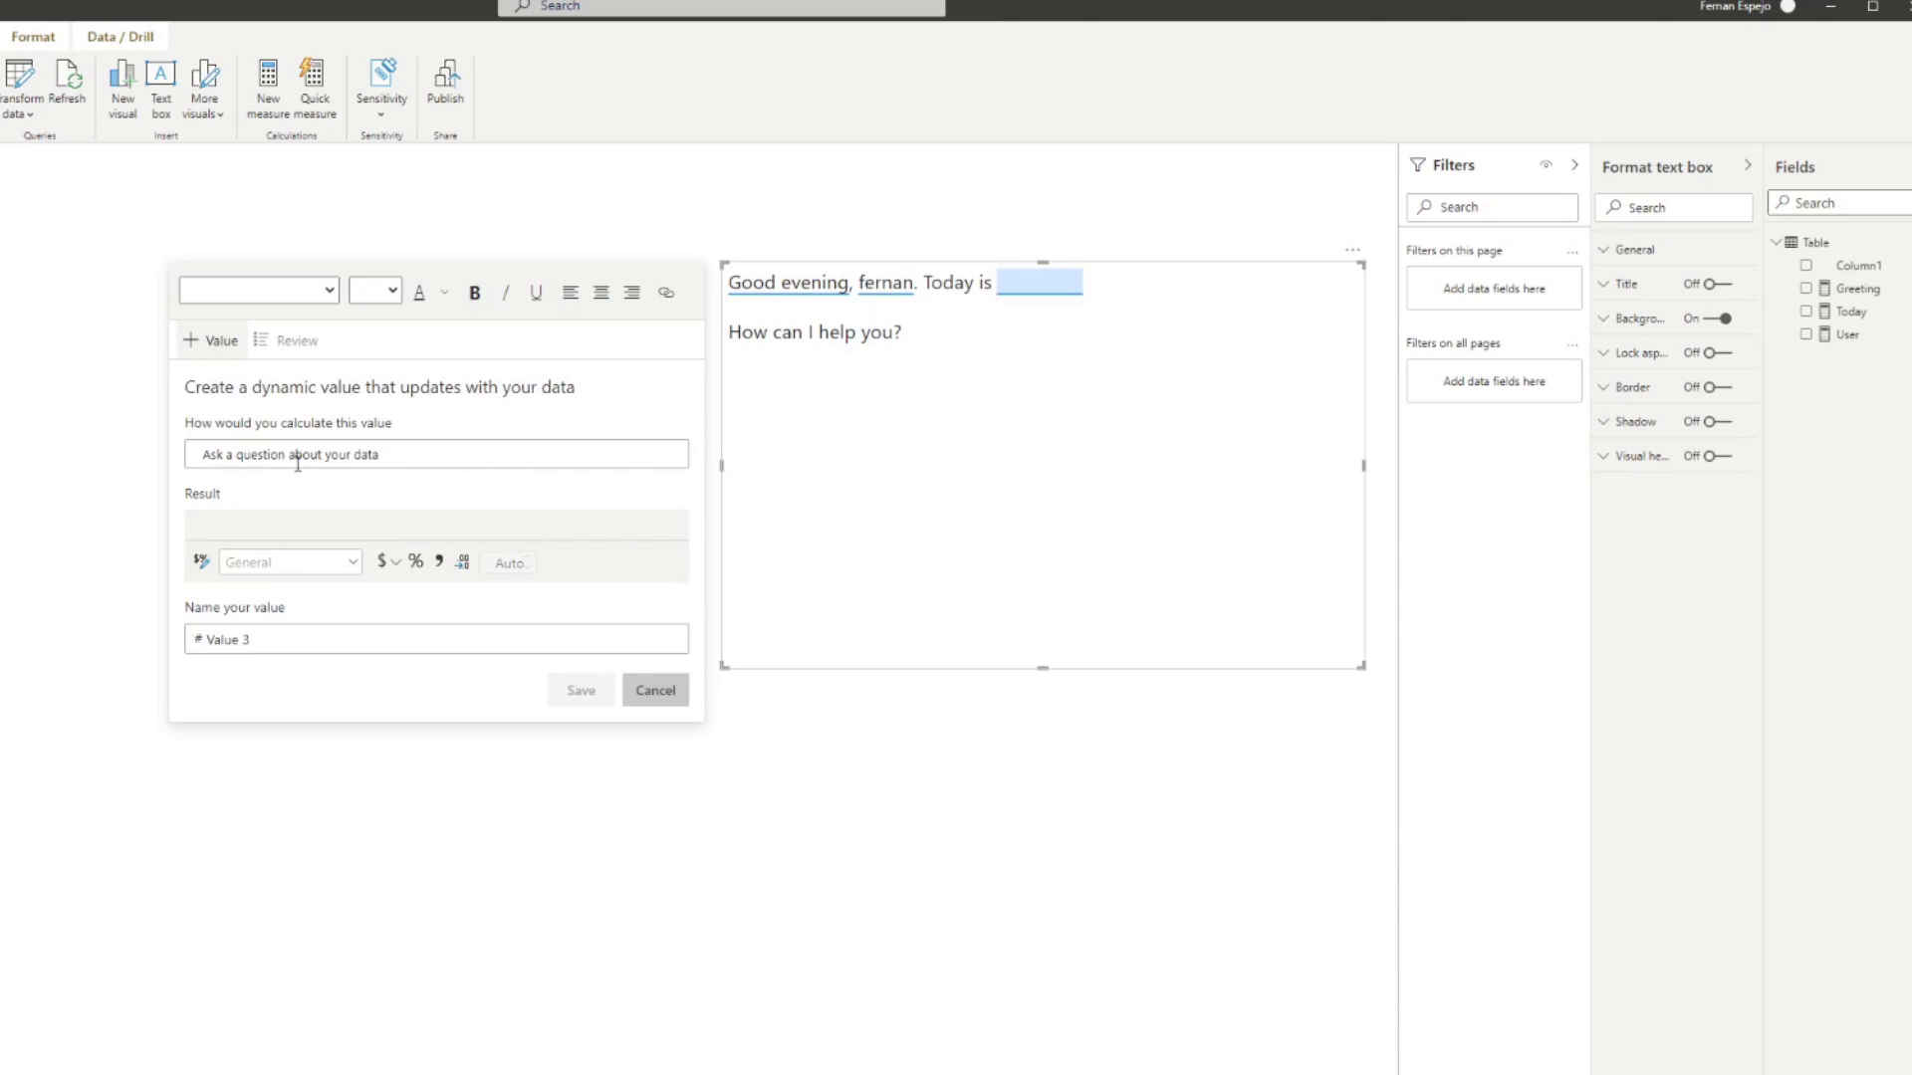
{"action": "type", "text": "to"}
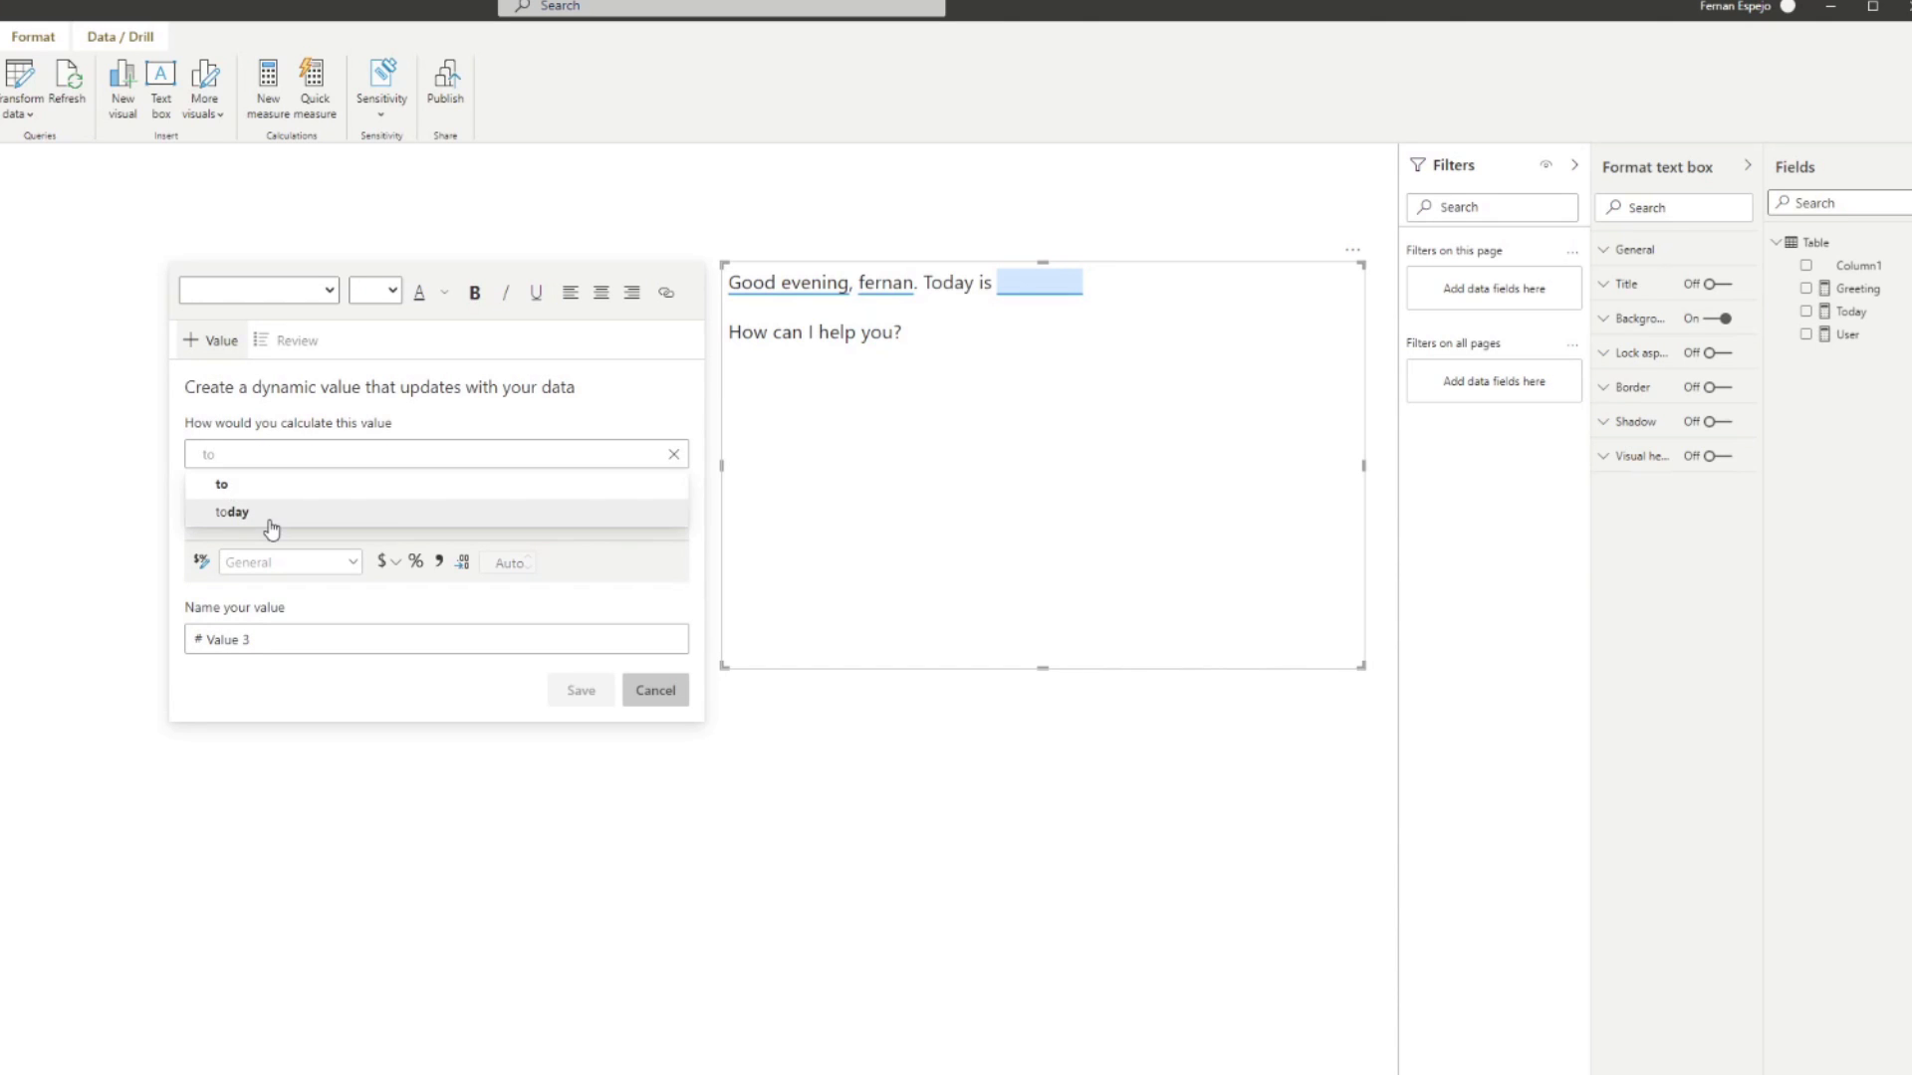
{"action": "left_click", "coordinate": [267, 514]}
{"action": "left_click", "coordinate": [553, 691]}
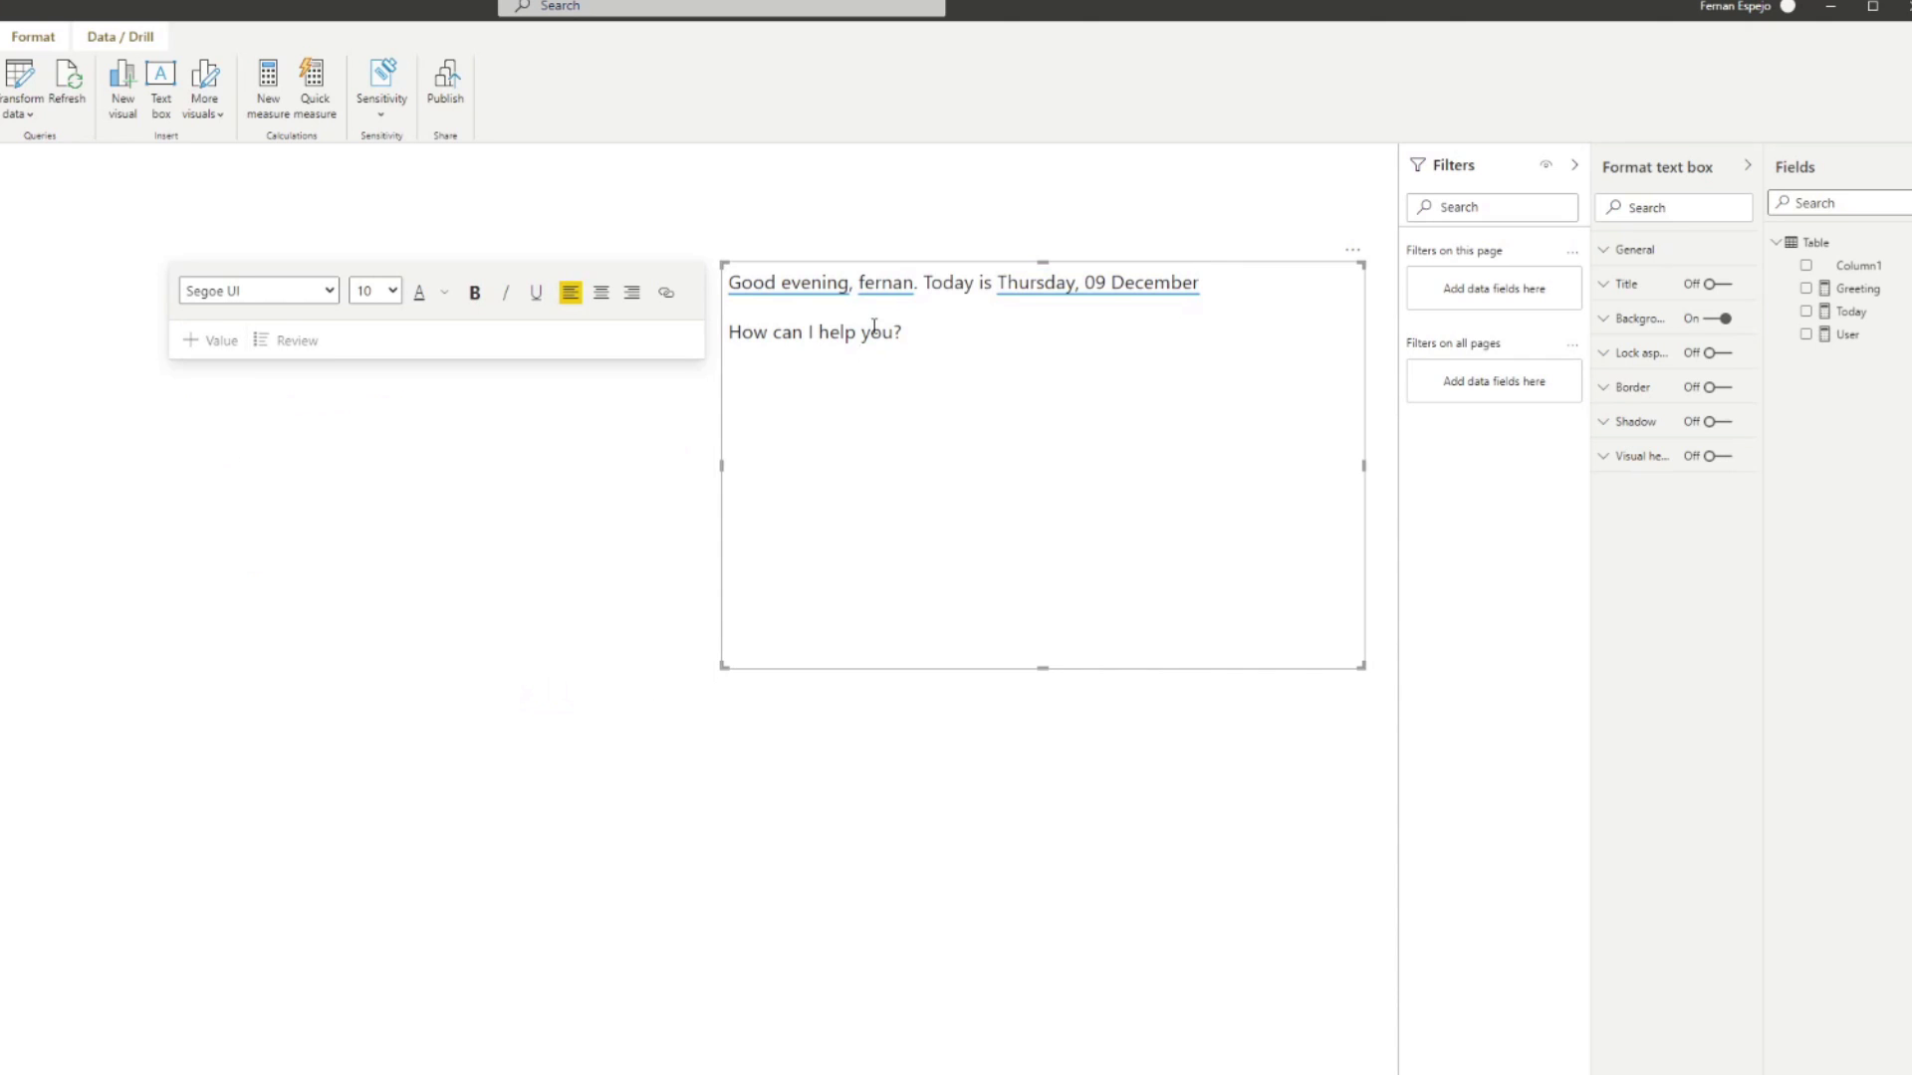